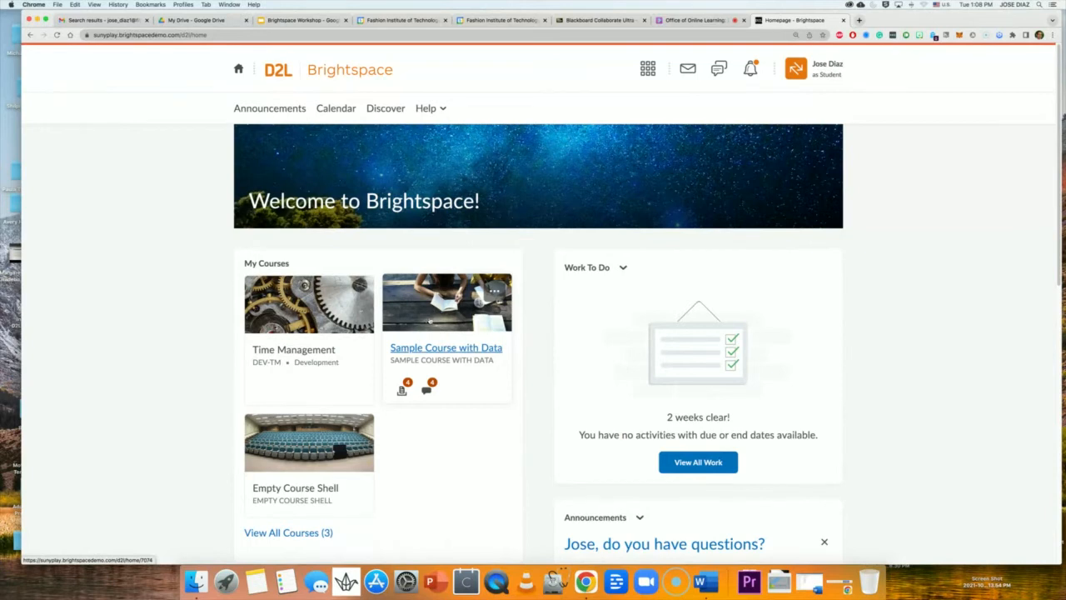
Open Sample Course with Data, read Collaborate's Everyone chat, then return to the Brightspace home page.
left_click(429, 320)
left_click(698, 20)
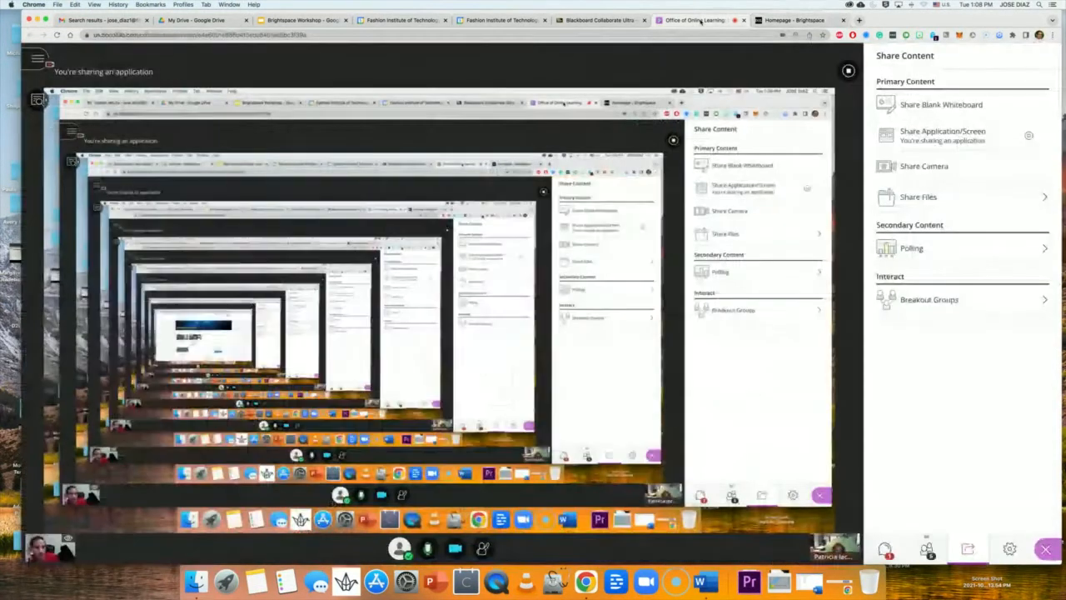
left_click(888, 552)
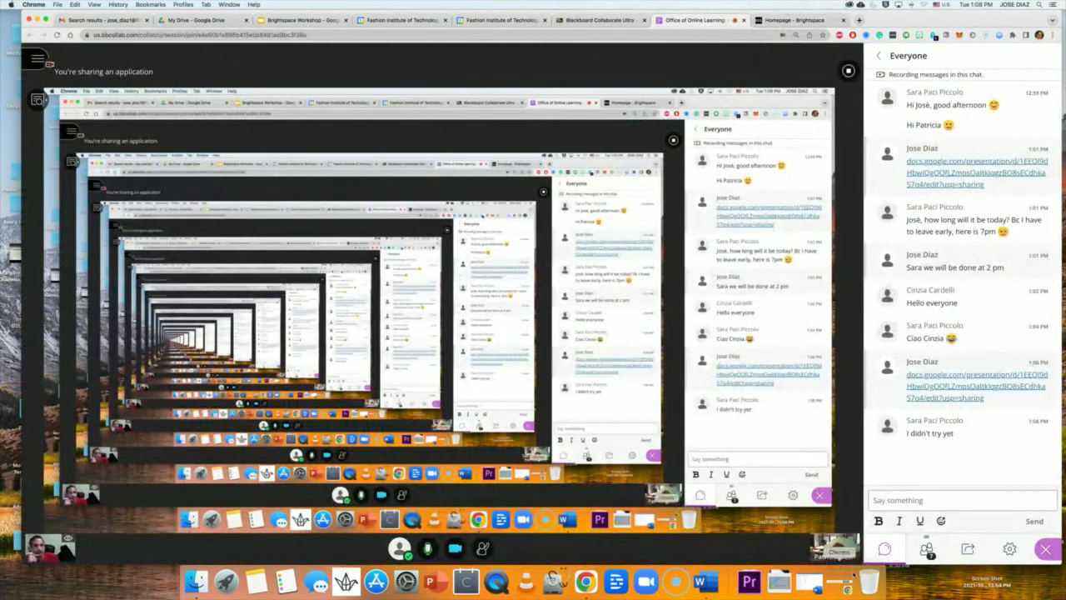
left_click(812, 16)
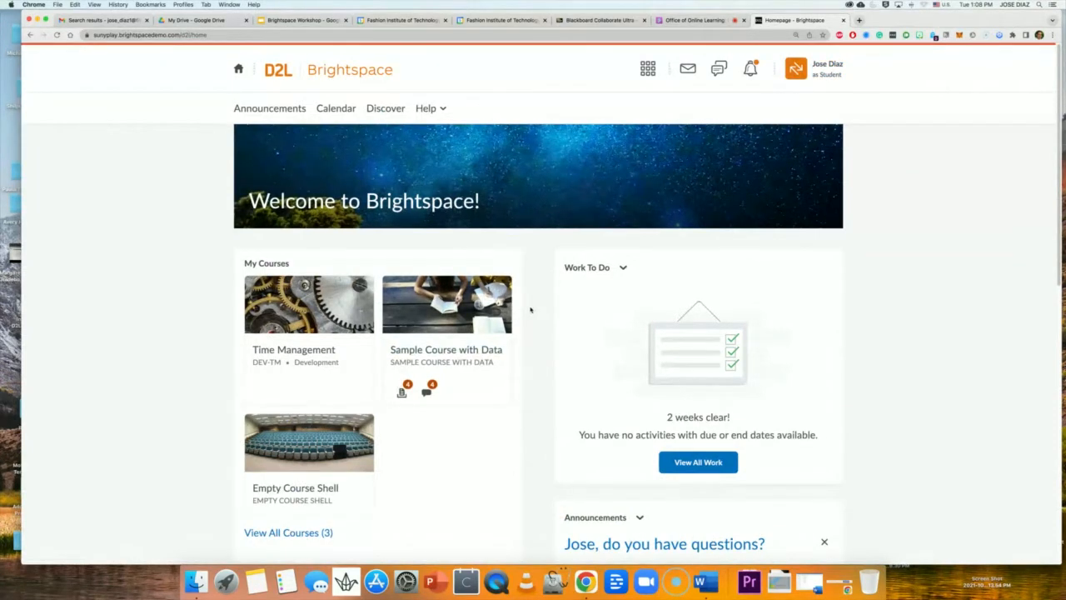
scroll(463, 300, "down", 5)
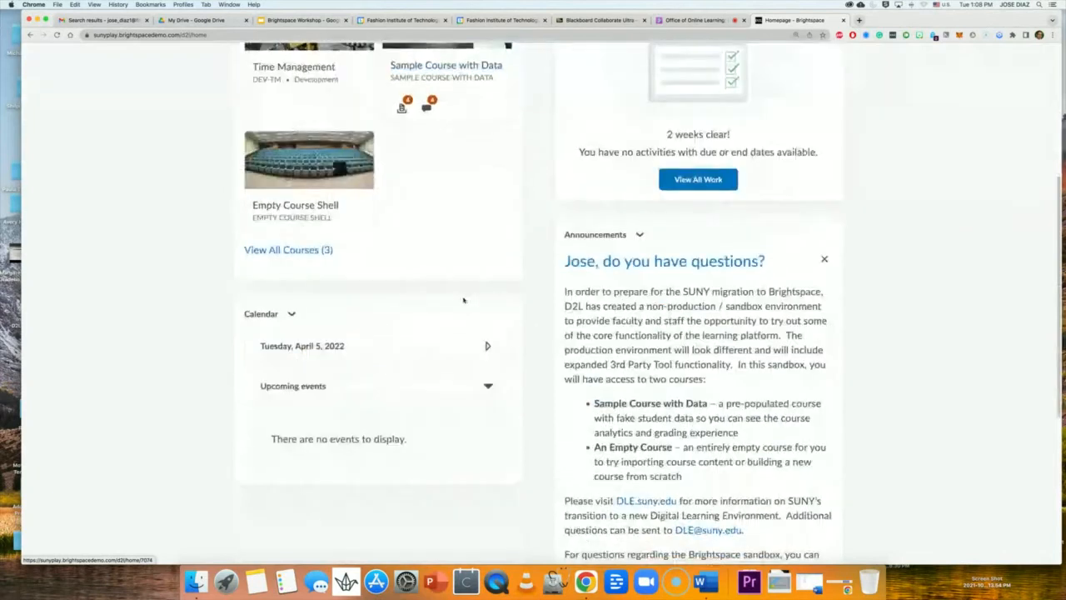
scroll(464, 300, "up", 3)
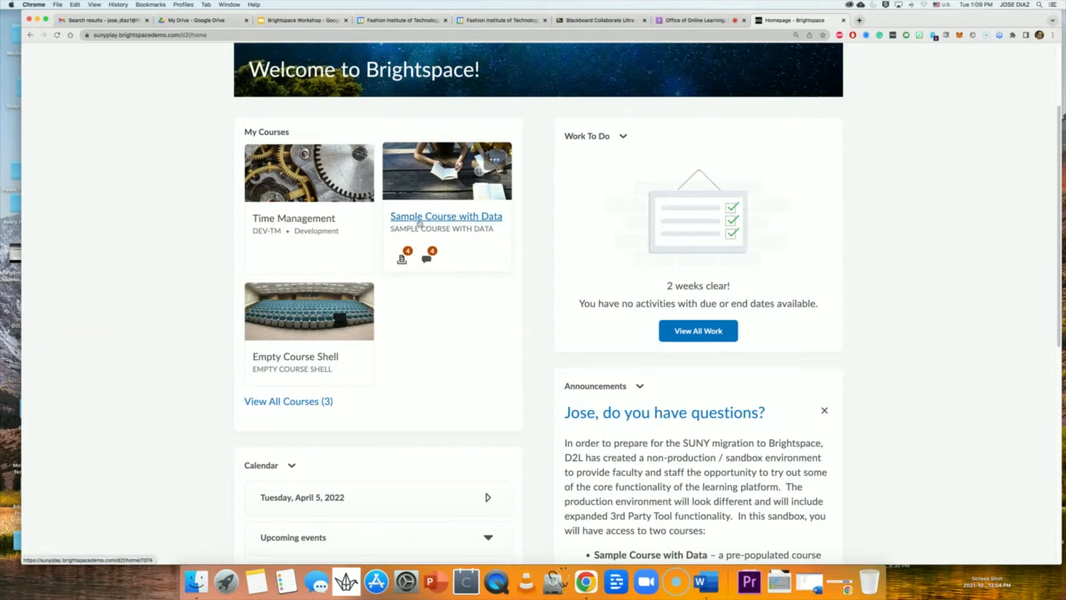
left_click(447, 218)
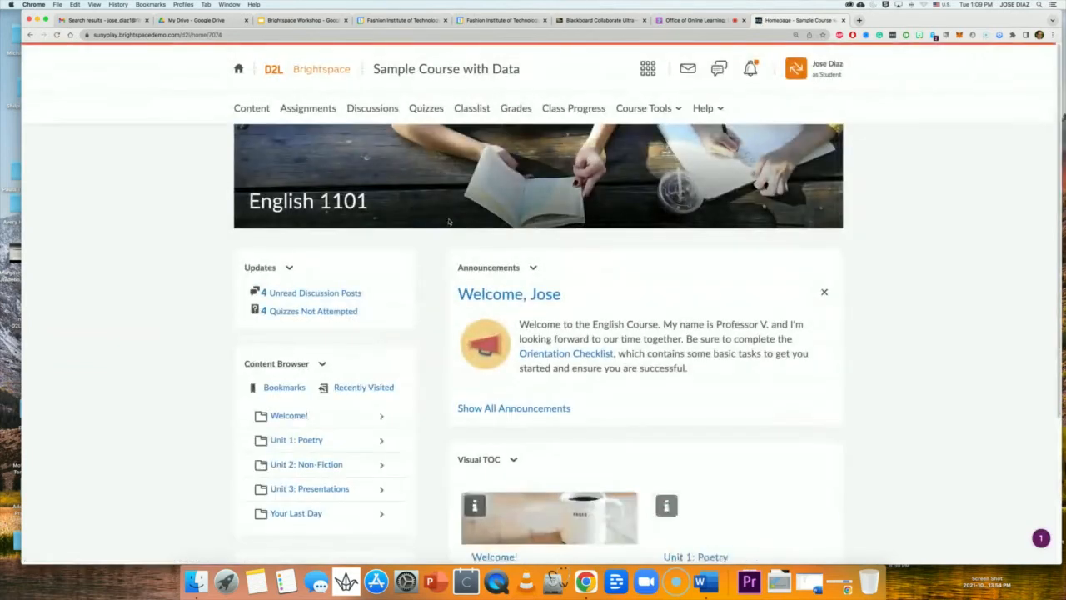
Scroll the Brightspace home page to look over the Sample Course with Data content.
scroll(447, 223, "down", 1)
scroll(447, 223, "down", 2)
scroll(447, 224, "up", 3)
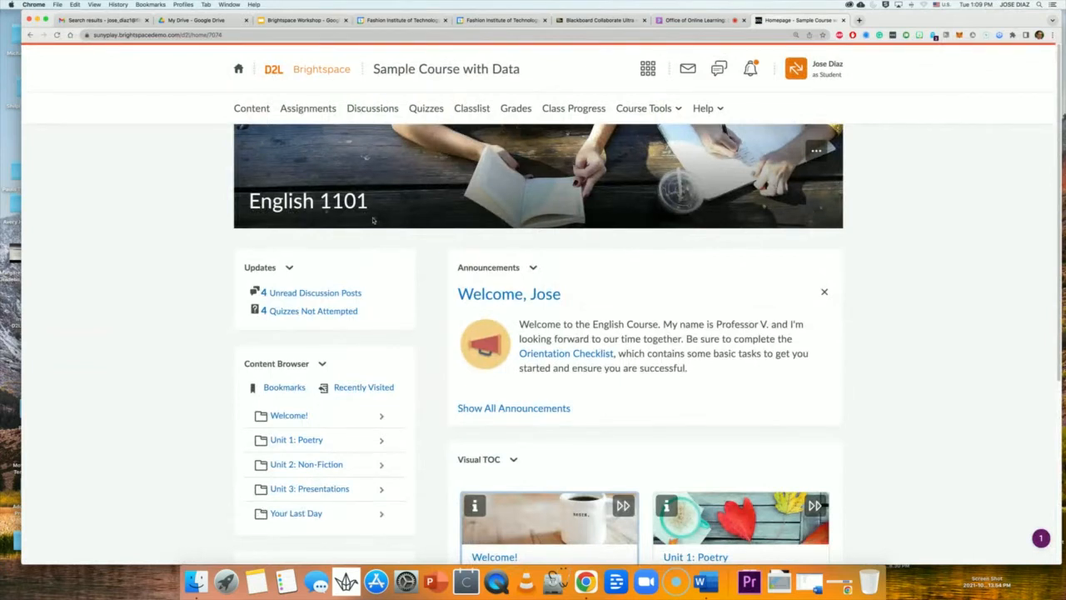
scroll(376, 223, "down", 3)
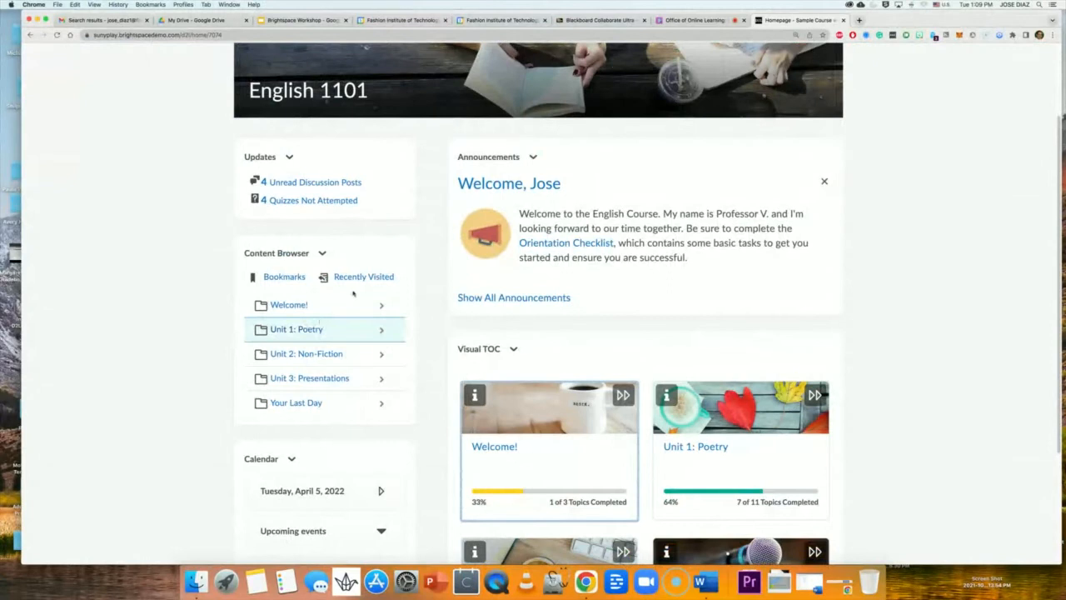
scroll(355, 313, "up", 3)
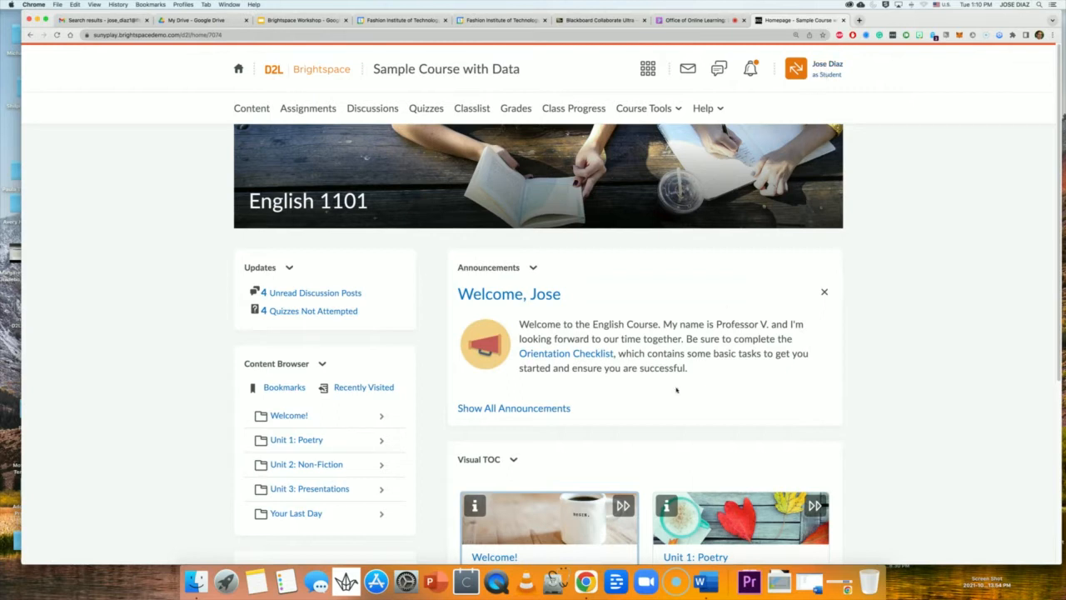
scroll(588, 427, "down", 5)
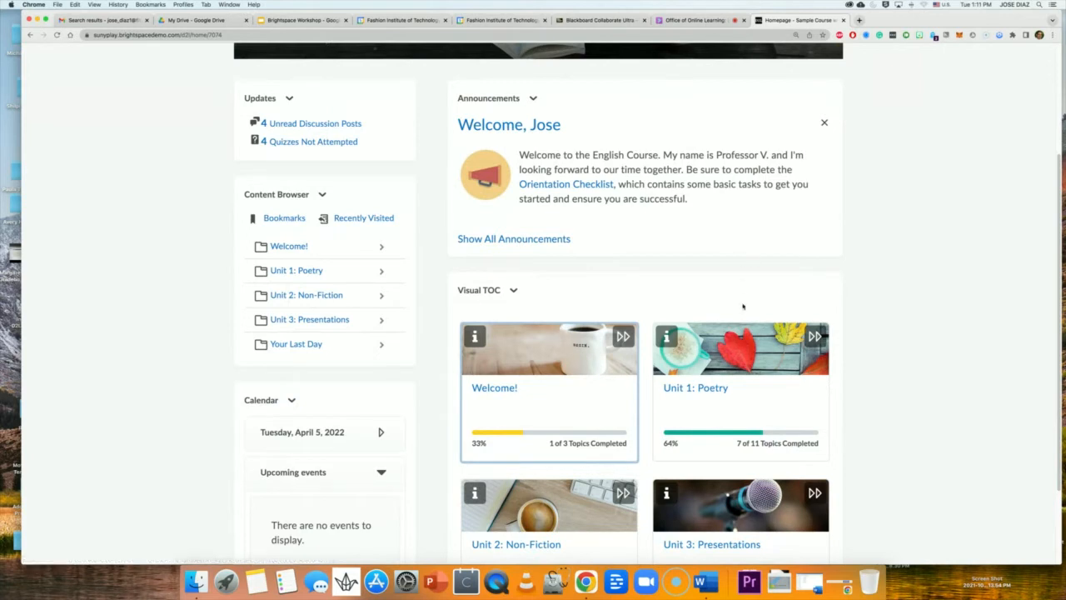
scroll(759, 330, "up", 1)
scroll(759, 331, "up", 4)
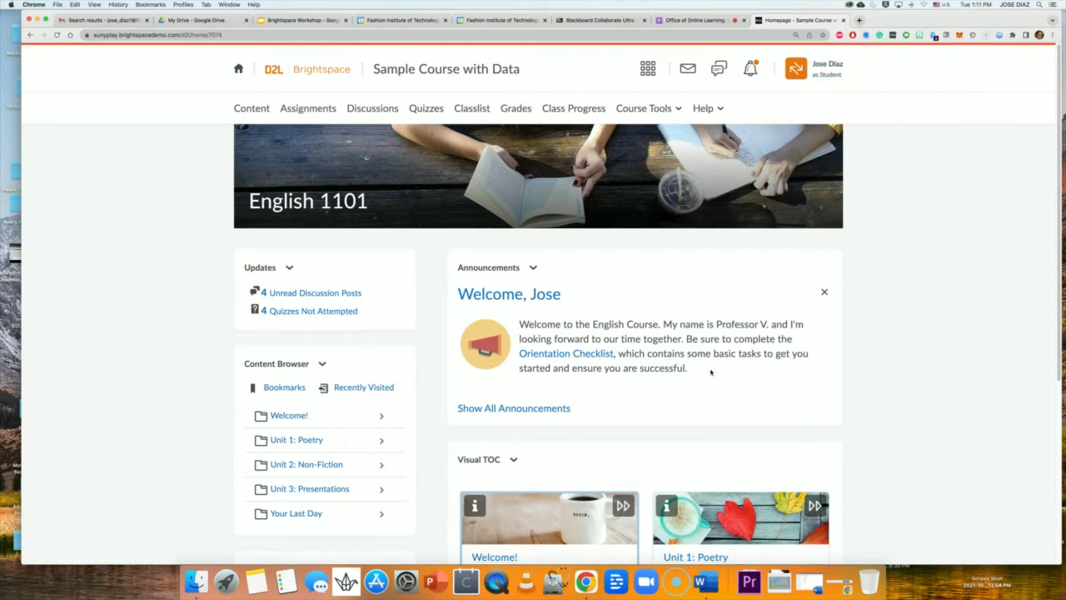
scroll(721, 371, "down", 3)
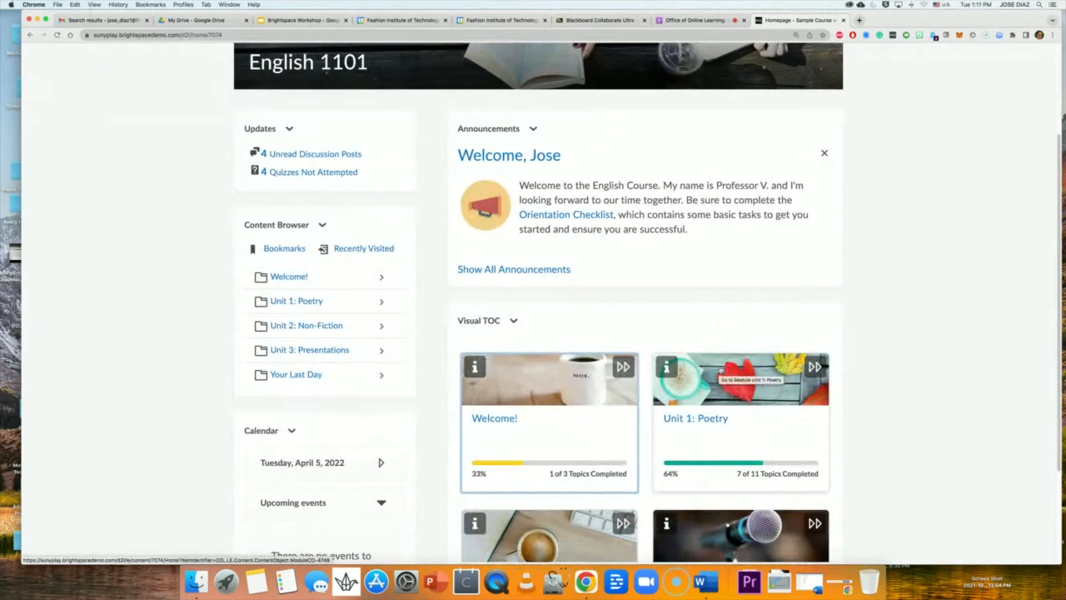
scroll(721, 372, "down", 3)
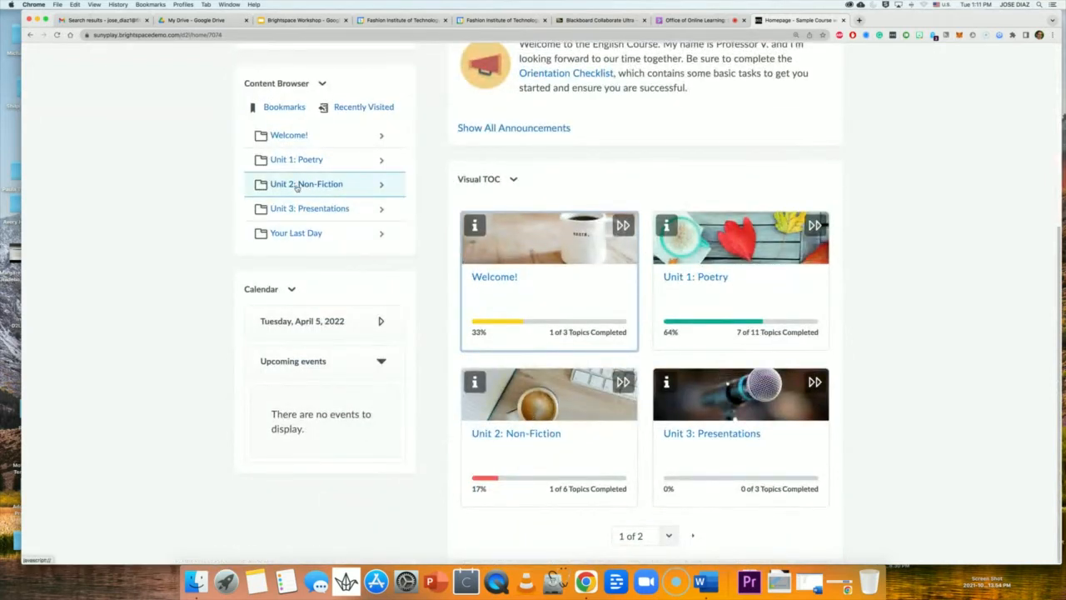
scroll(298, 217, "up", 2)
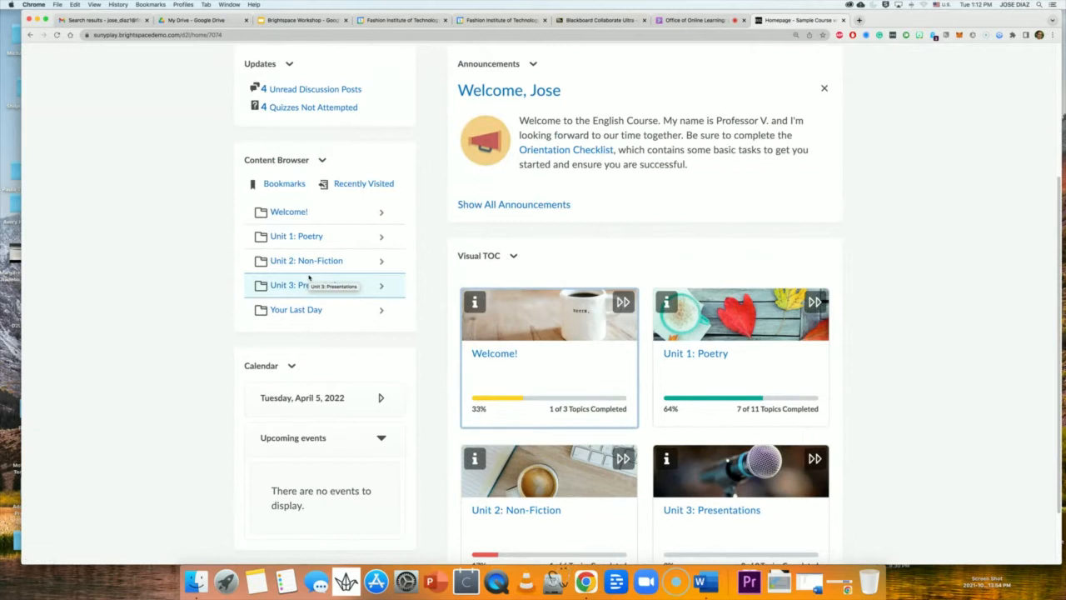
scroll(308, 277, "up", 1)
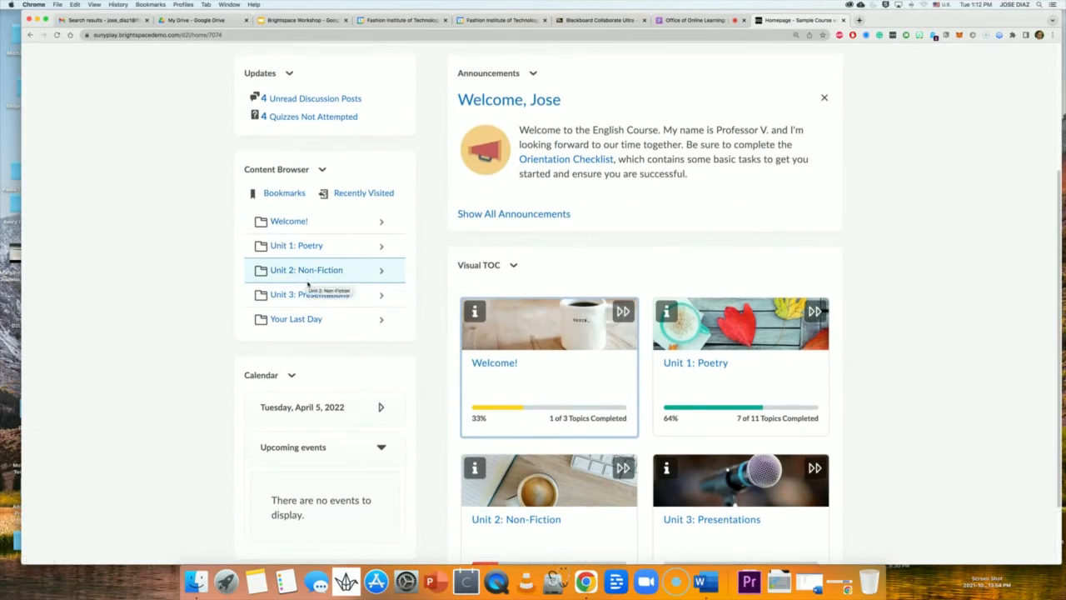
scroll(305, 280, "up", 3)
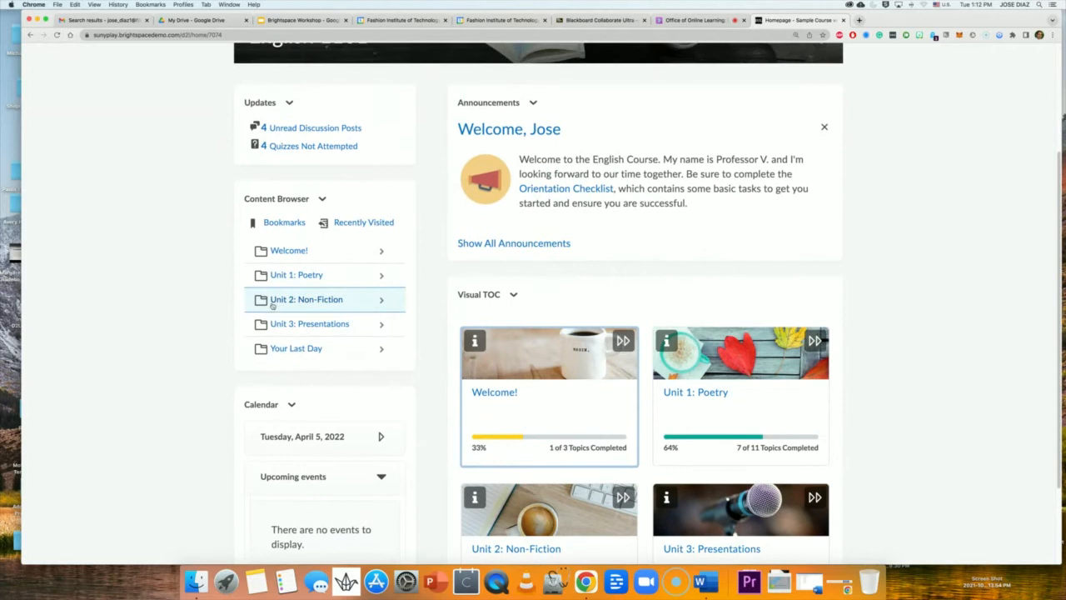
Expand Unit 2: Non-Fiction in the Content Browser and open Introduction to Non-Fiction Writing.
left_click(278, 302)
scroll(952, 234, "up", 10)
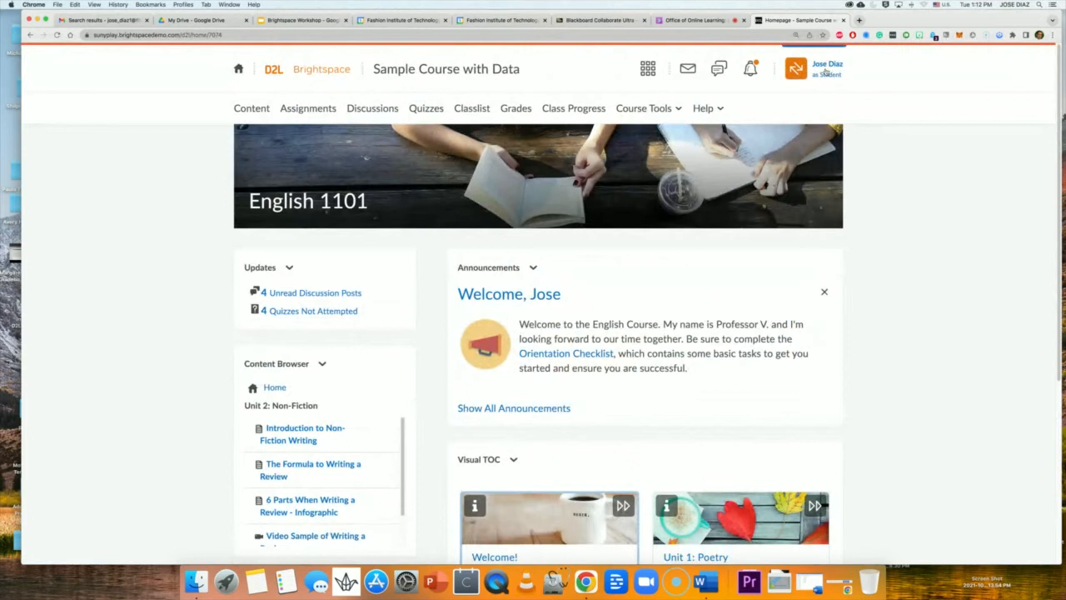
scroll(947, 280, "down", 4)
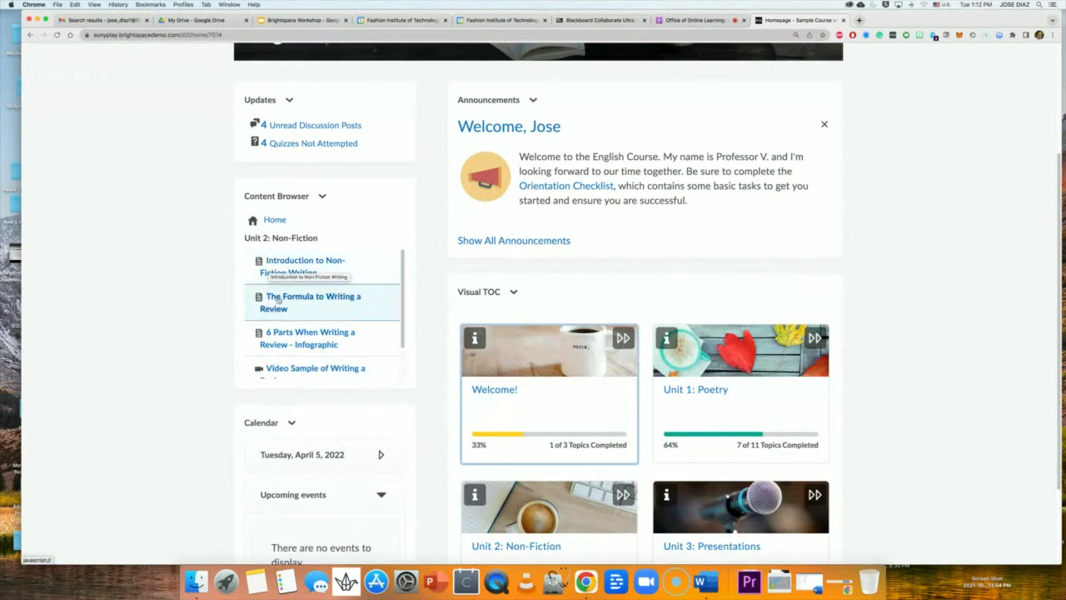
left_click(286, 271)
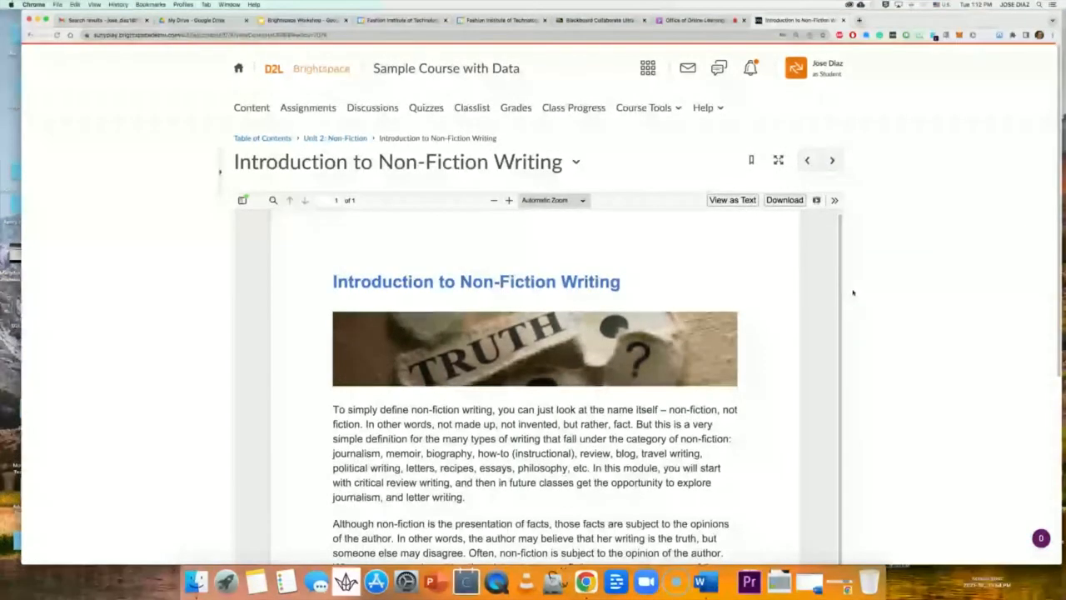
Scroll through the Introduction to Non-Fiction Writing PDF, then advance to The Formula to Writing a Review.
scroll(853, 292, "down", 2)
scroll(852, 292, "up", 2)
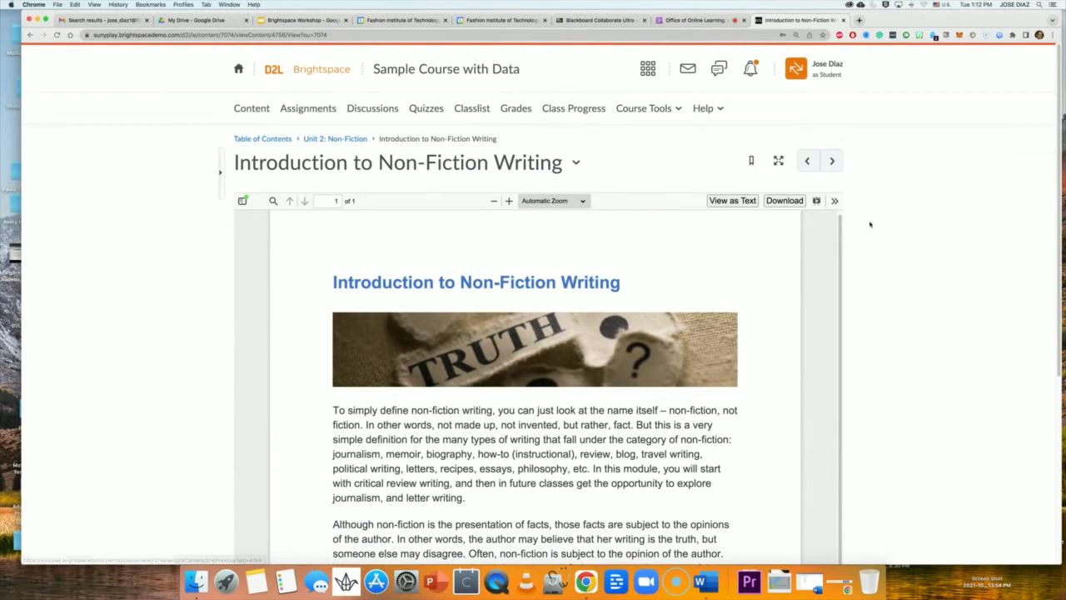
scroll(868, 229, "down", 1)
scroll(869, 229, "down", 3)
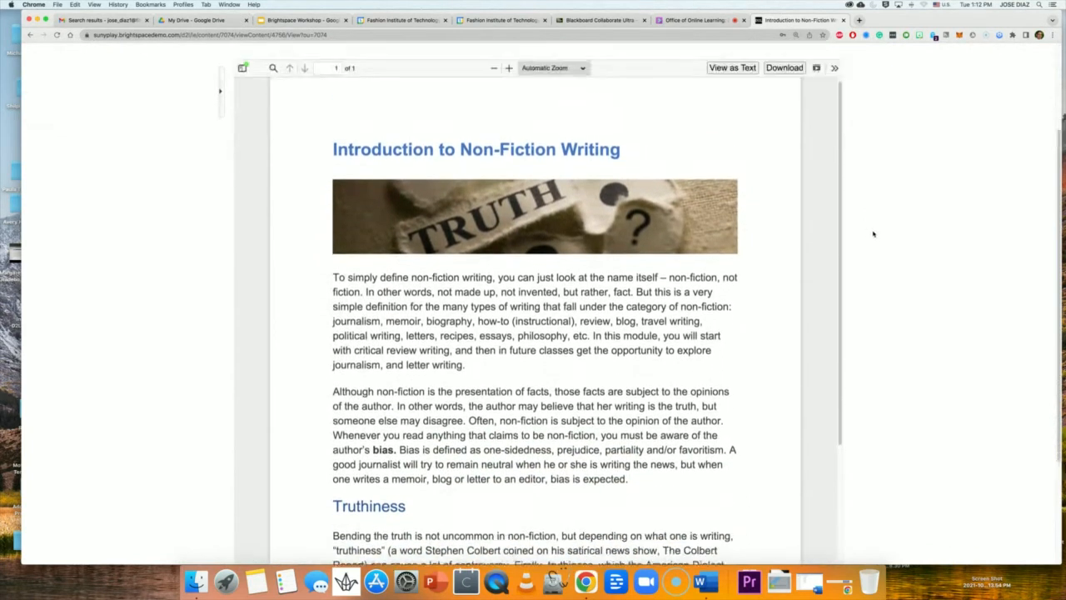
scroll(865, 234, "up", 3)
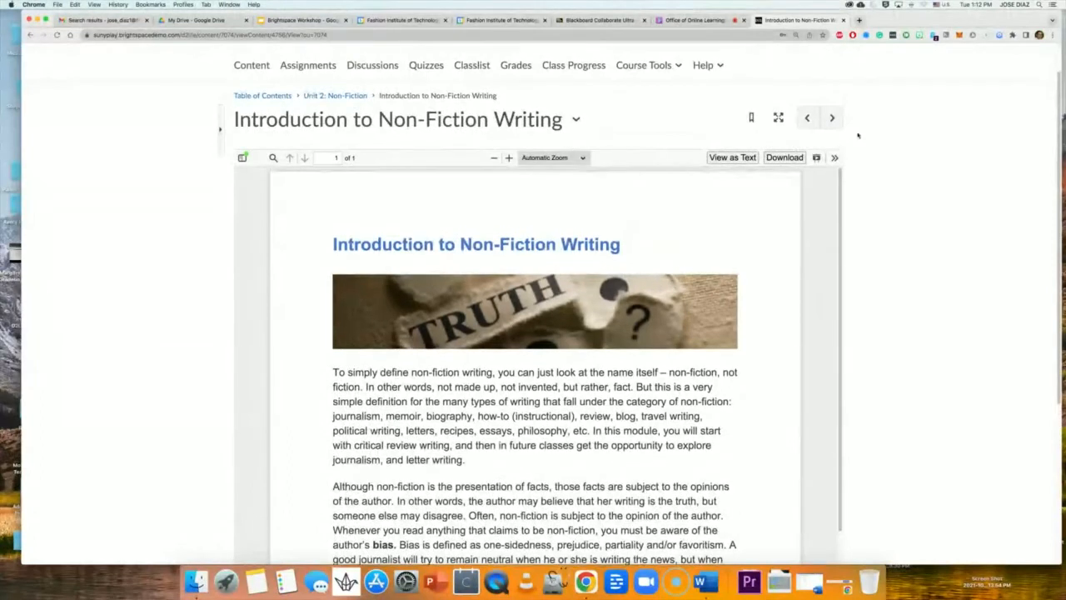
left_click(832, 117)
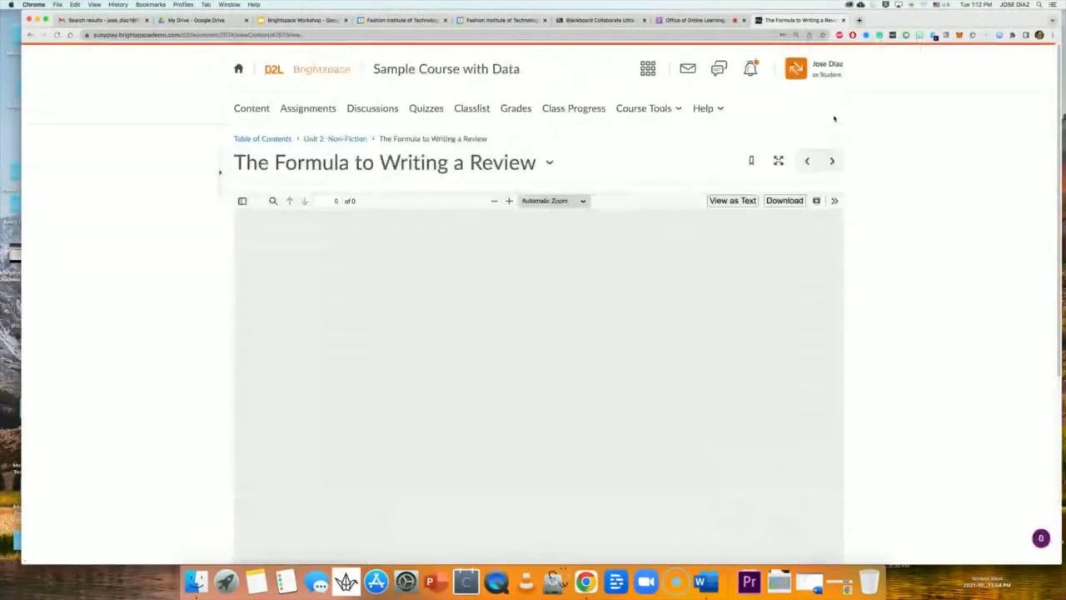
Advance through the infographic and review video topics to Unit 2's To Do page.
scroll(890, 220, "down", 1)
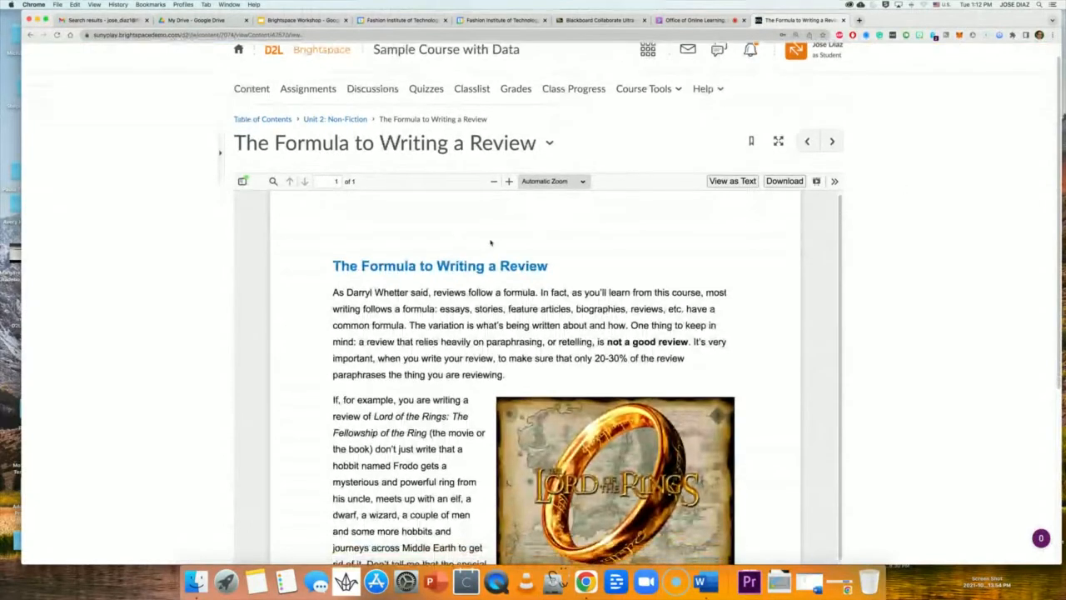
left_click(832, 140)
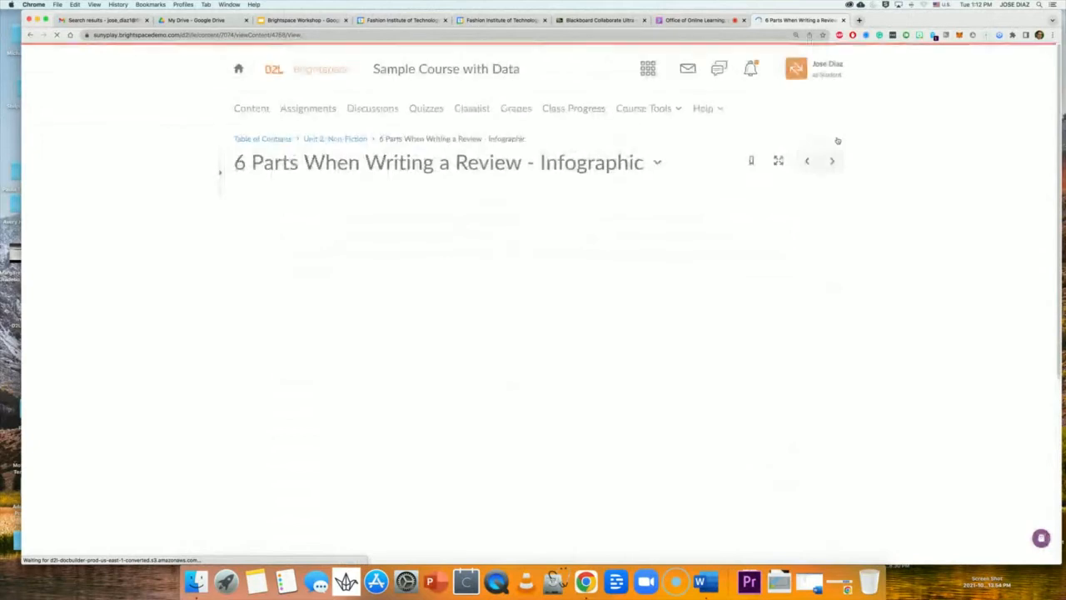
scroll(854, 191, "down", 5)
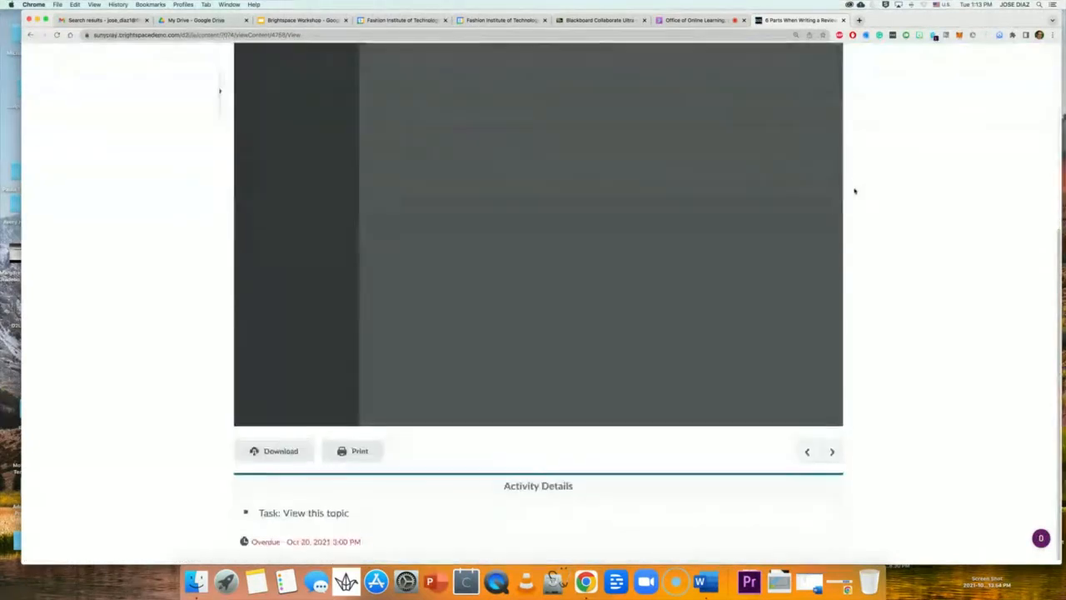
scroll(782, 182, "up", 5)
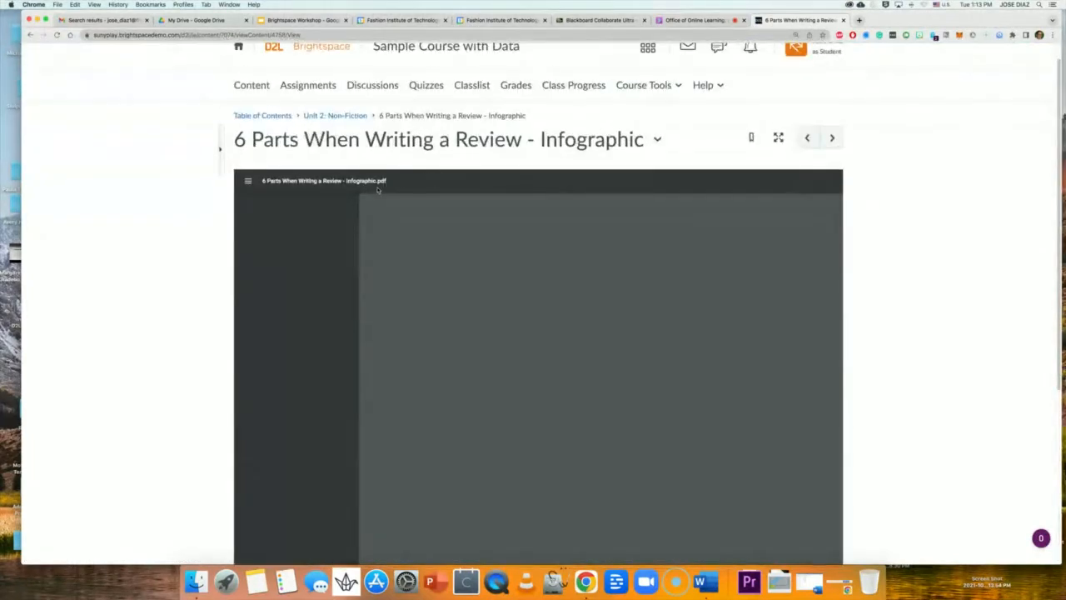
left_click(830, 137)
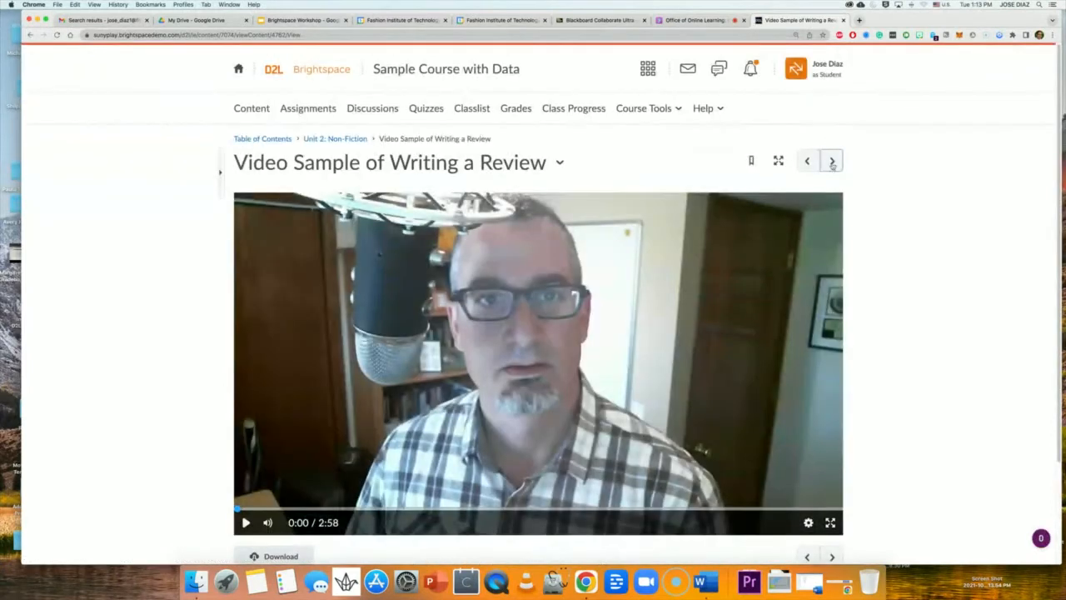
left_click(832, 161)
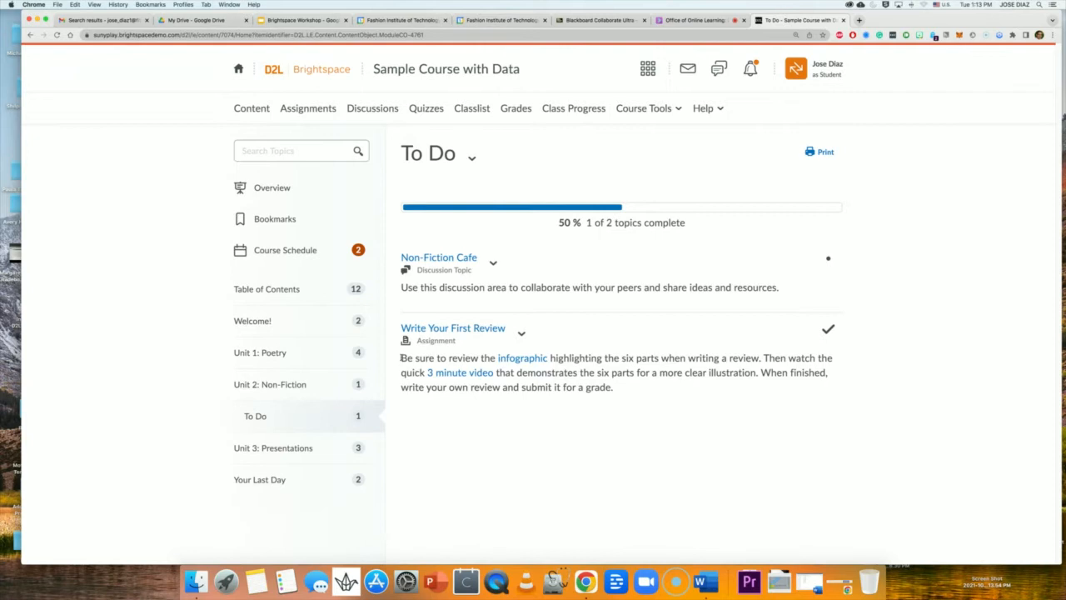
left_click_drag(402, 356, 617, 389)
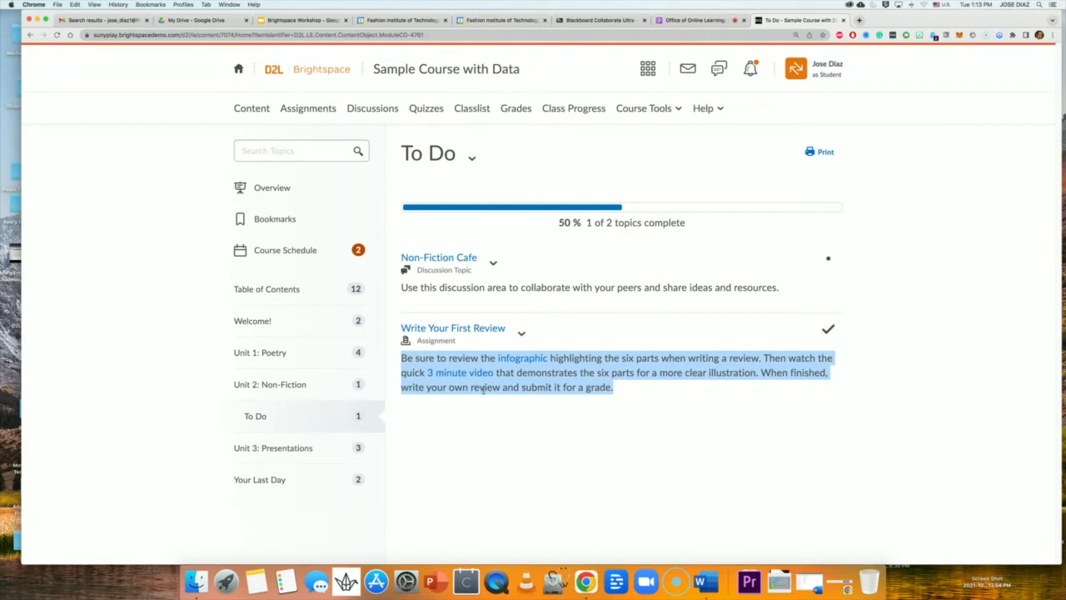
left_click(527, 408)
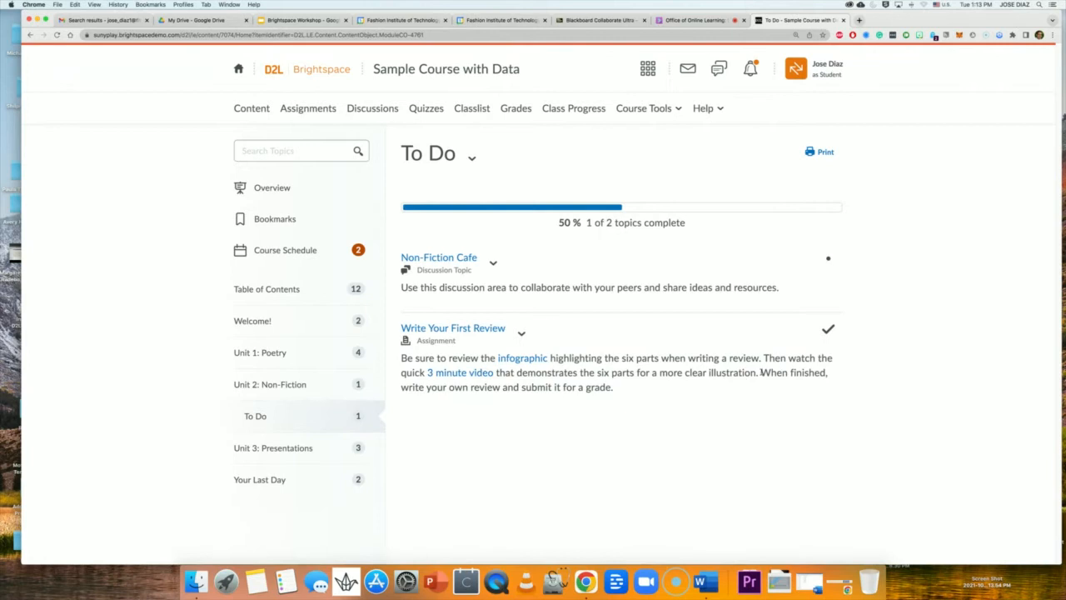
Open the linked 6 Parts When Writing a Review infographic, scroll through it, then go back.
left_click(521, 359)
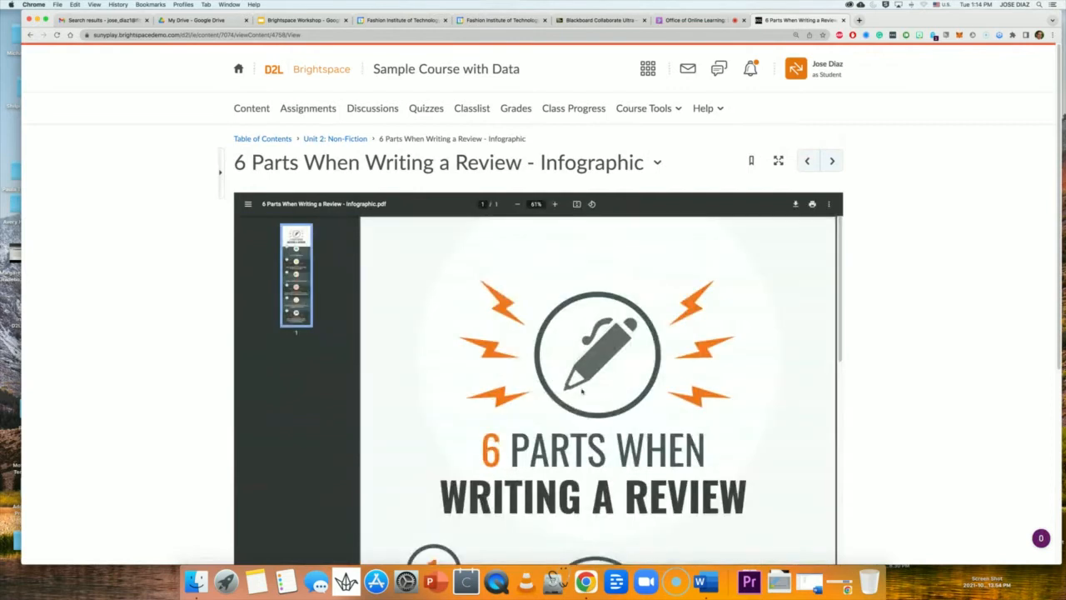
scroll(587, 395, "down", 10)
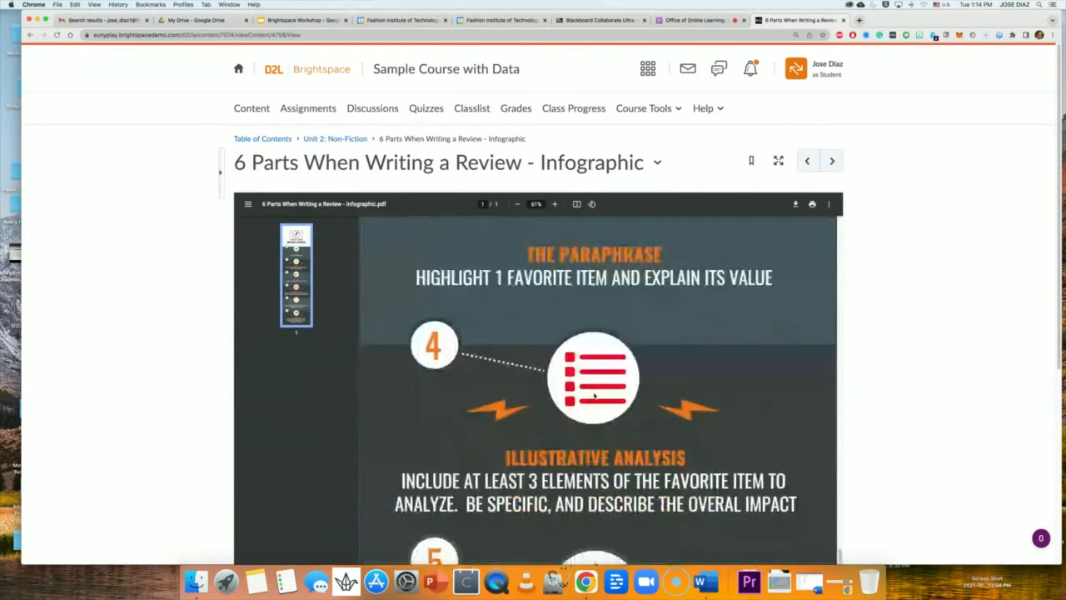
scroll(593, 397, "down", 3)
scroll(594, 396, "up", 10)
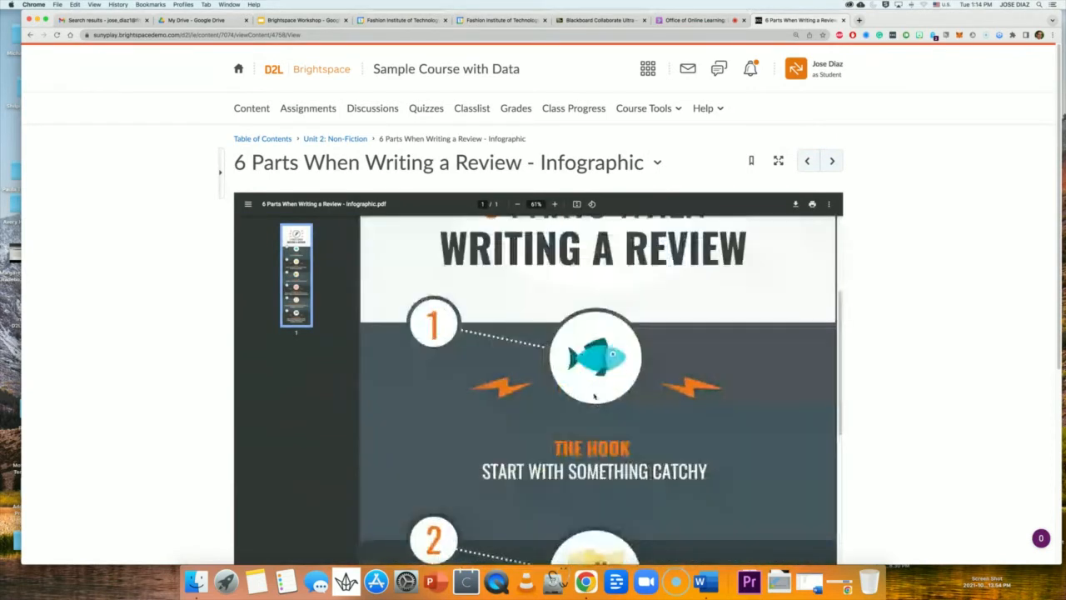
scroll(594, 396, "up", 3)
left_click(29, 35)
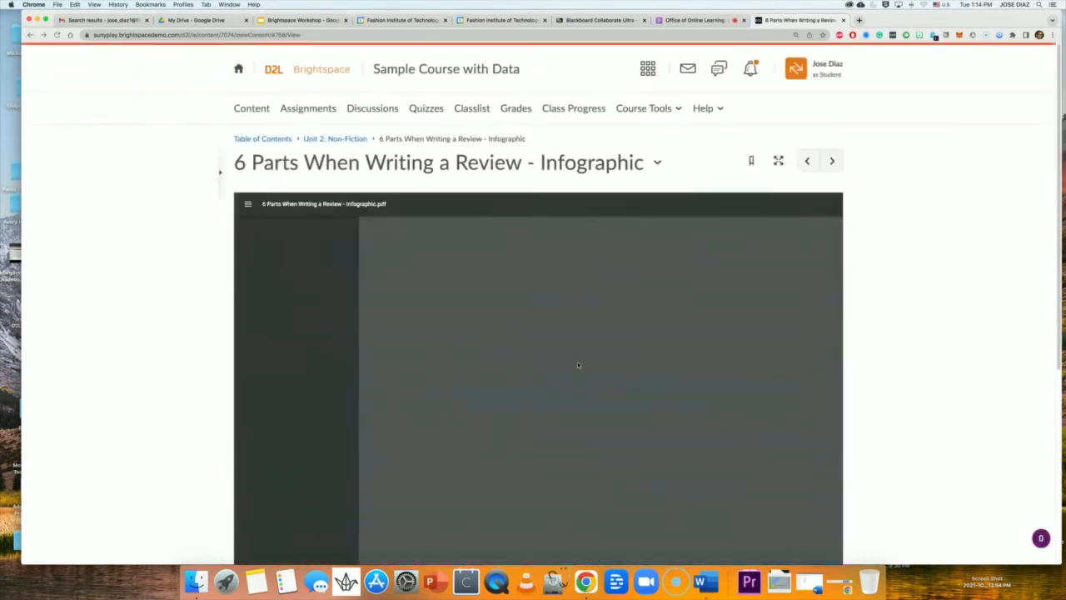
Advance to the next topic and highlight the Write Your First Review instructions paragraph.
left_click(833, 161)
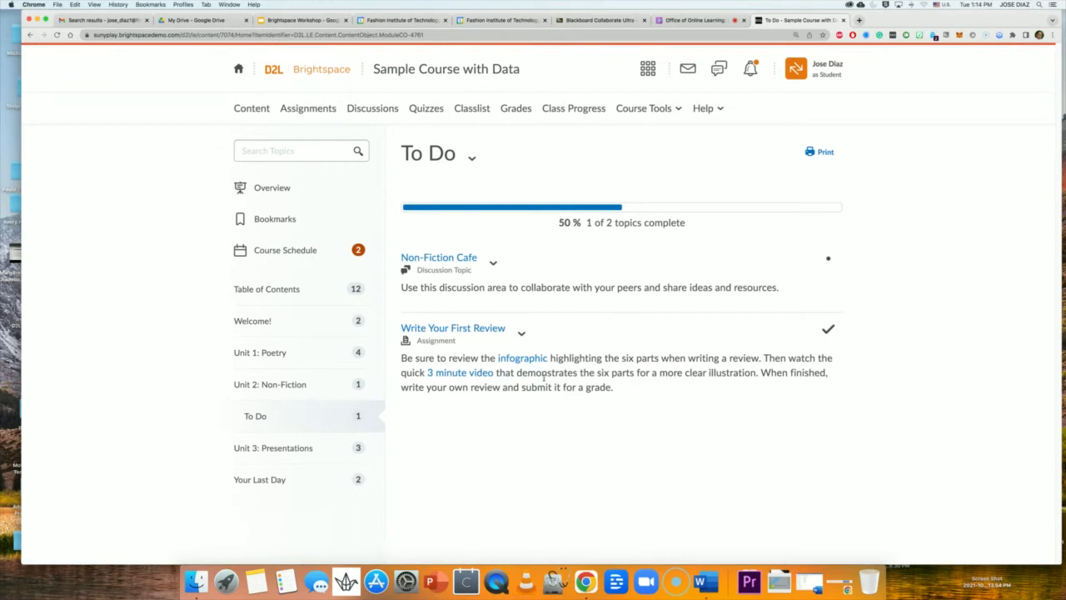
left_click_drag(401, 357, 524, 388)
Clear the highlight on the assignment instructions paragraph.
left_click(525, 388)
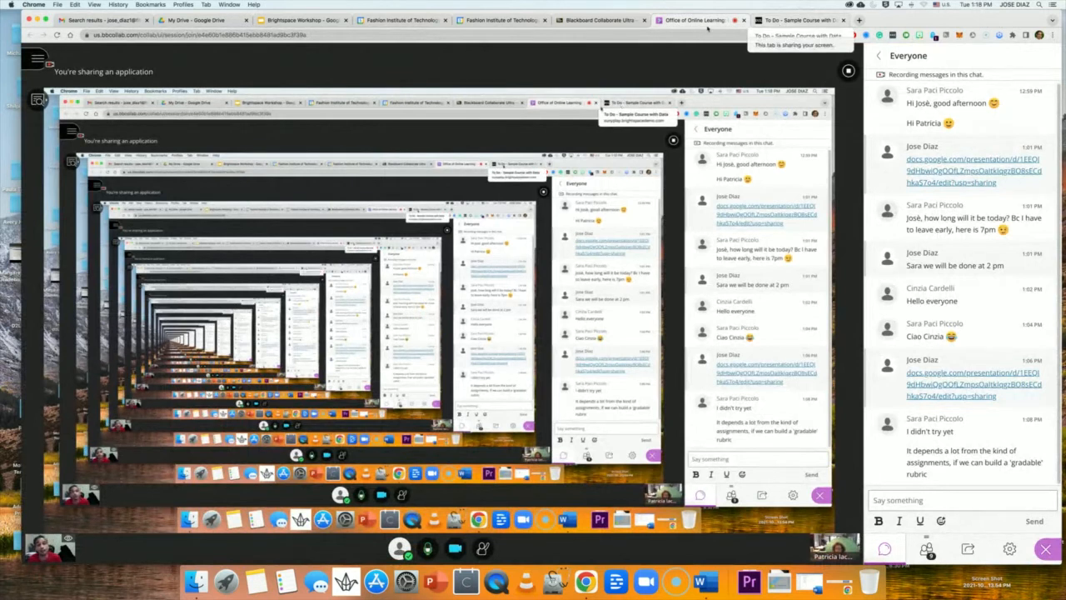
Bring the Unit 2 To Do course page back to the front.
left_click(798, 21)
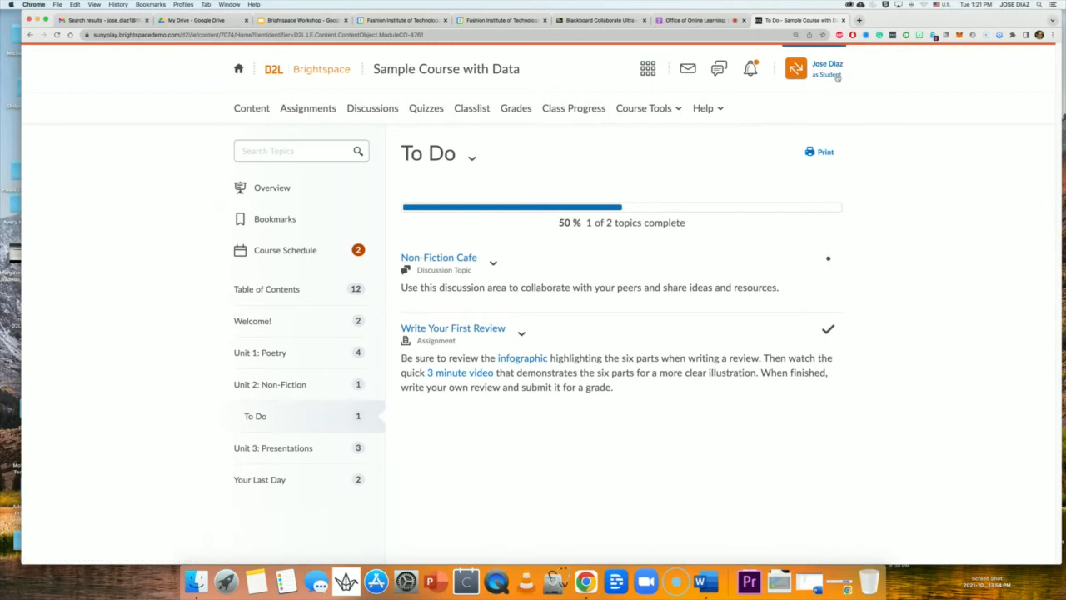
Open Write Your First Review, download the Review Assignment Template, and open the .docx in Word.
left_click(482, 330)
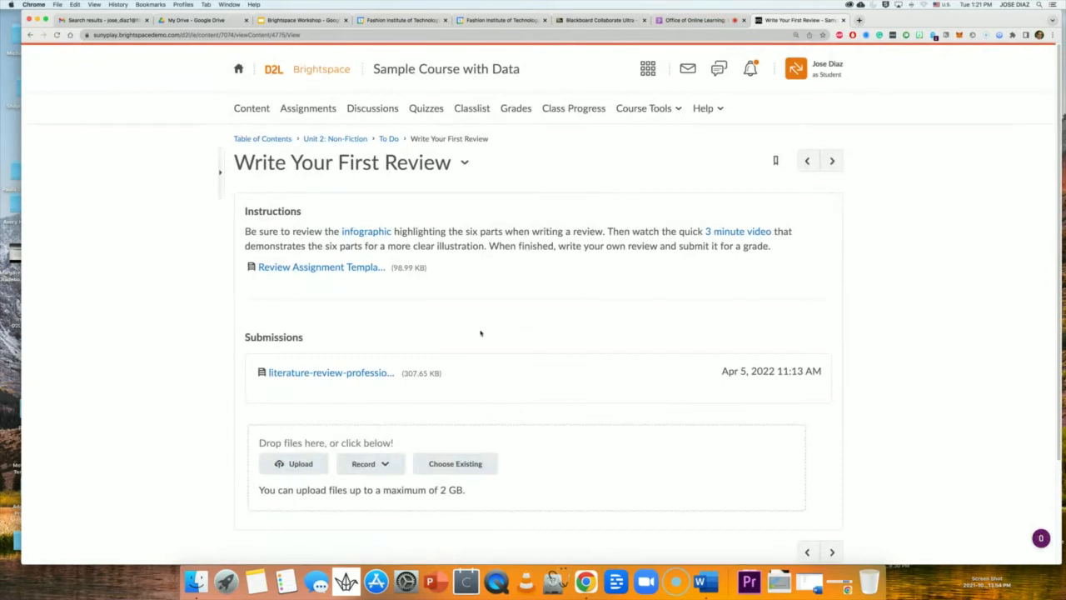
scroll(481, 333, "down", 1)
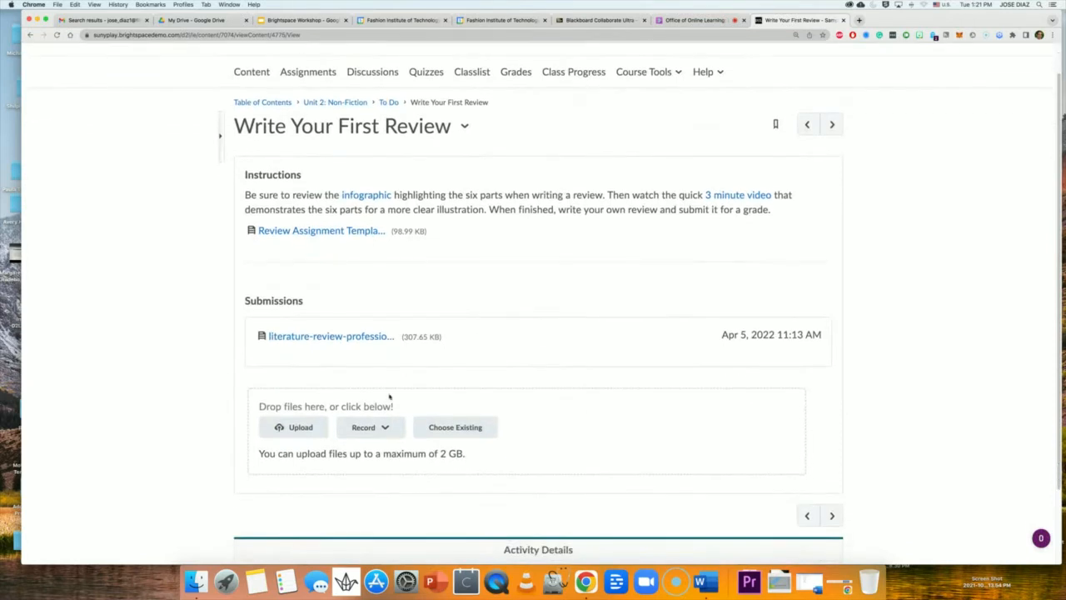
double_click(250, 175)
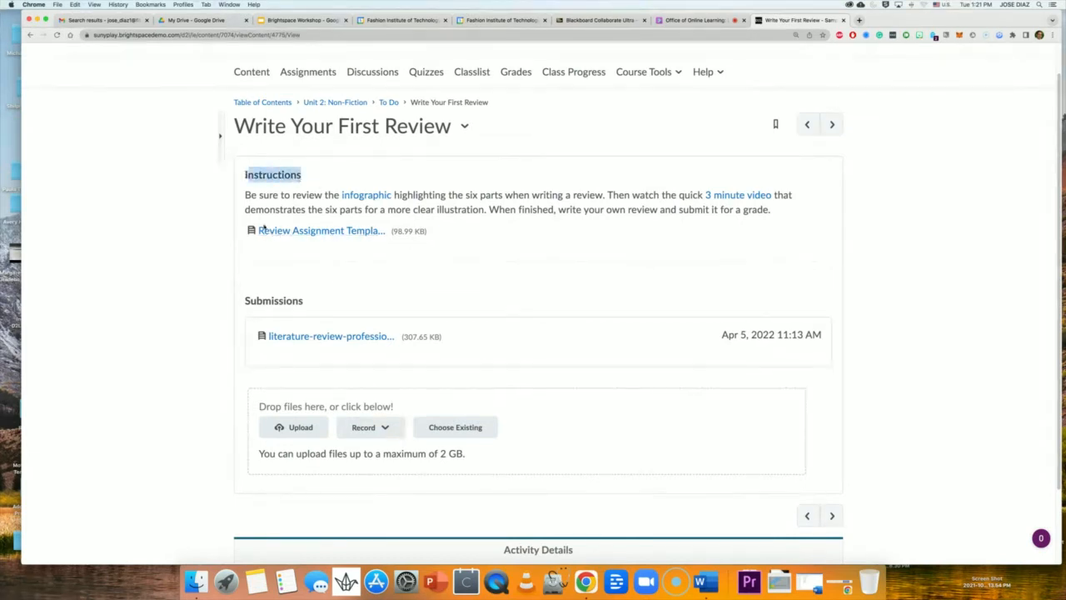
left_click(320, 236)
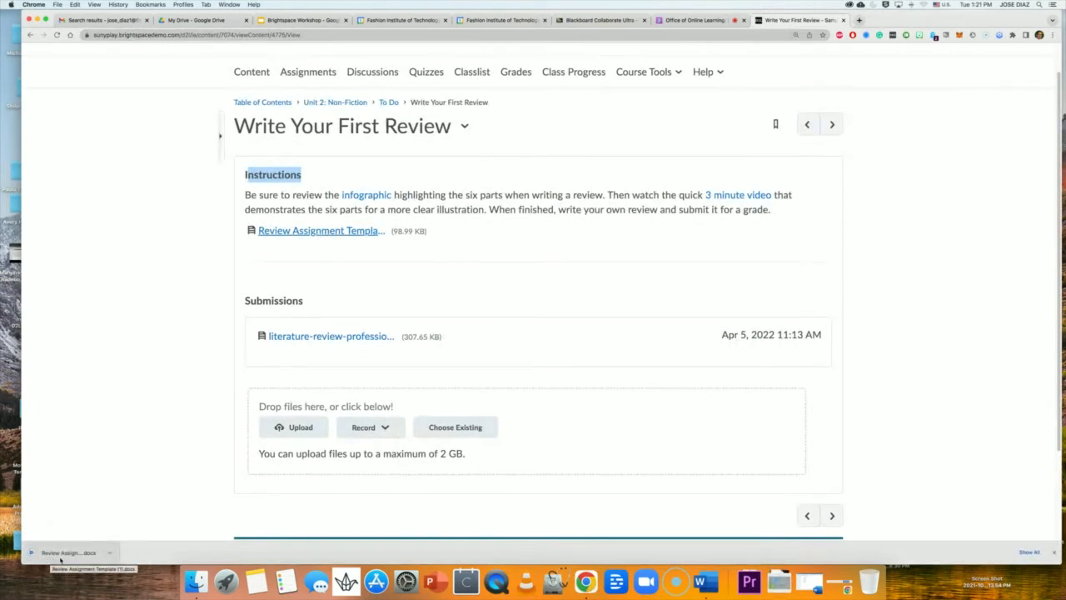
left_click(59, 558)
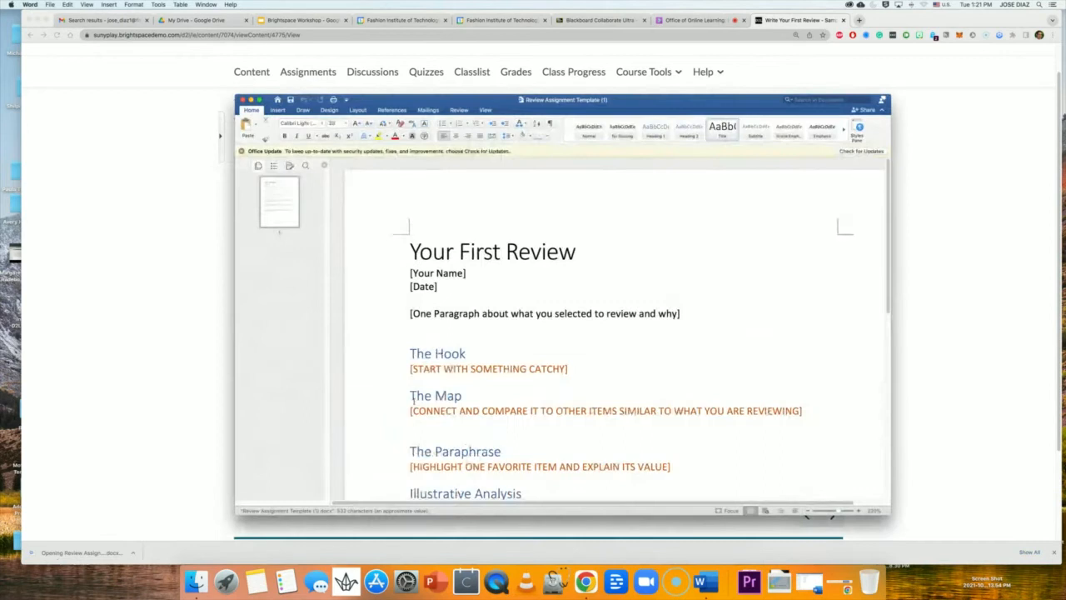
Scroll through the Your First Review template's sections in Word, then close the document.
scroll(499, 308, "down", 3)
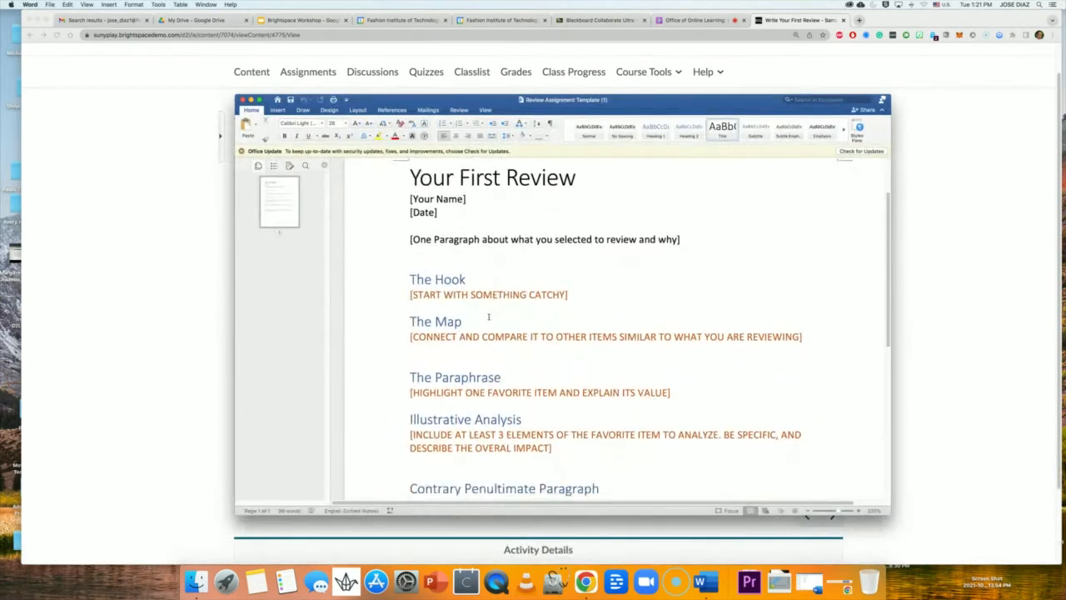
scroll(475, 309, "down", 1)
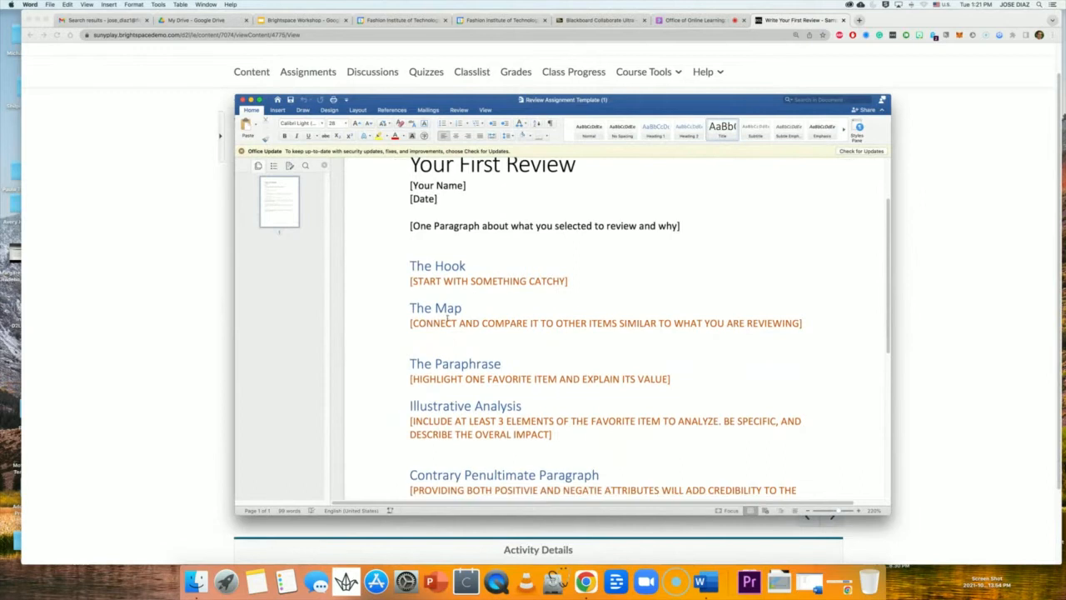
scroll(443, 362, "down", 5)
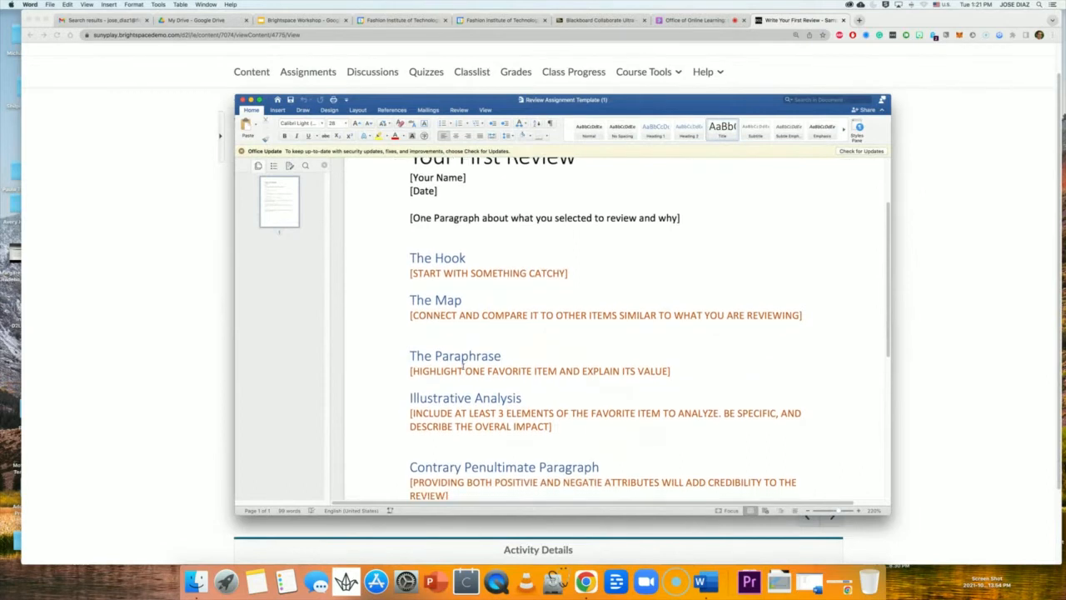
scroll(474, 394, "down", 1)
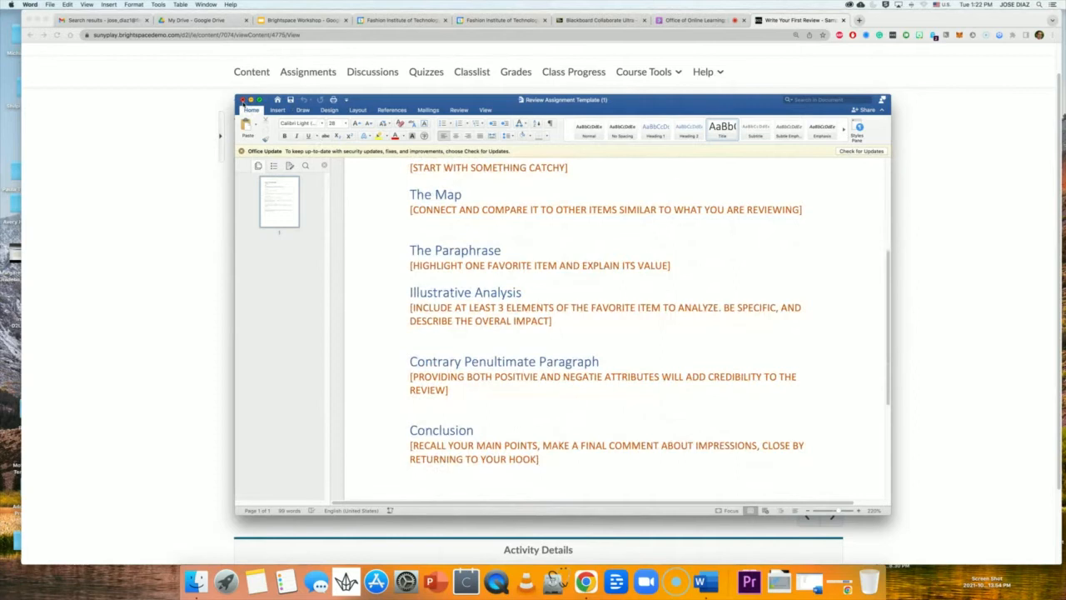
left_click(242, 99)
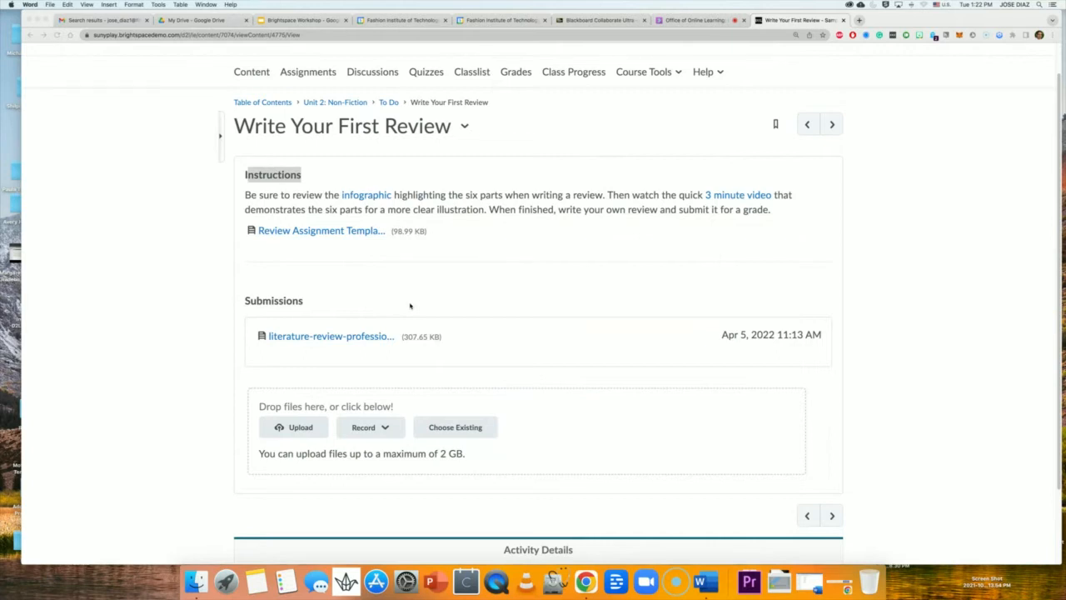
Attach the file 'Review Assignment Template (1).docx' to the submission.
left_click(291, 431)
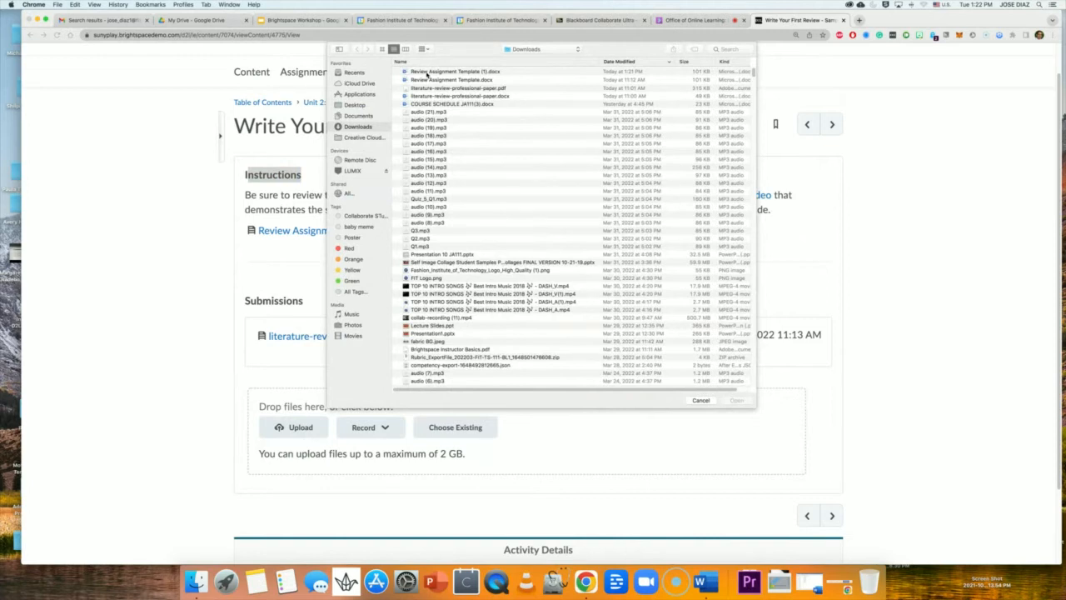
left_click(435, 76)
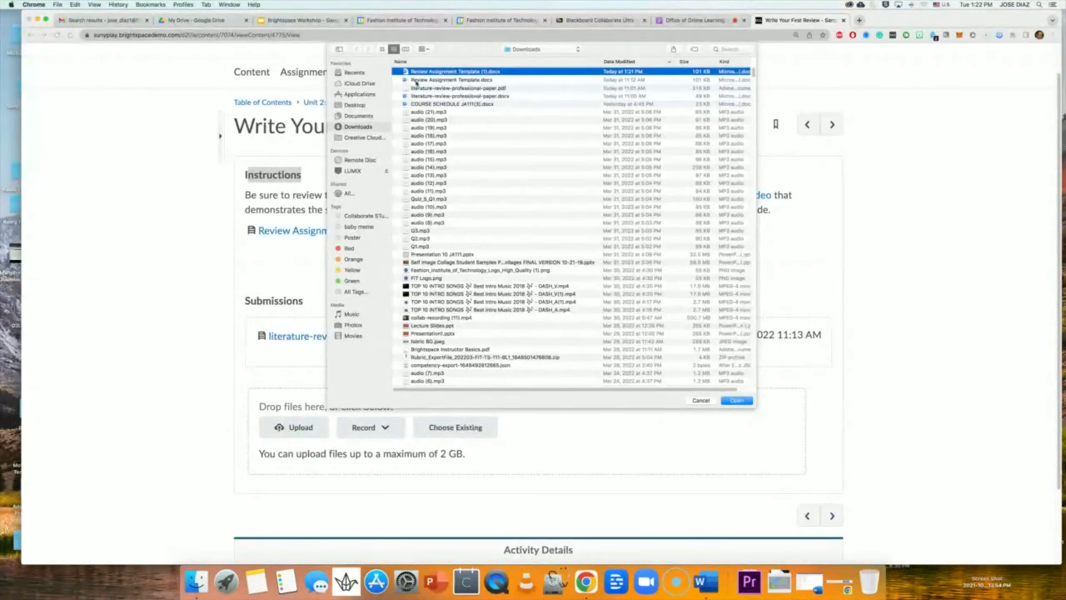
left_click(738, 401)
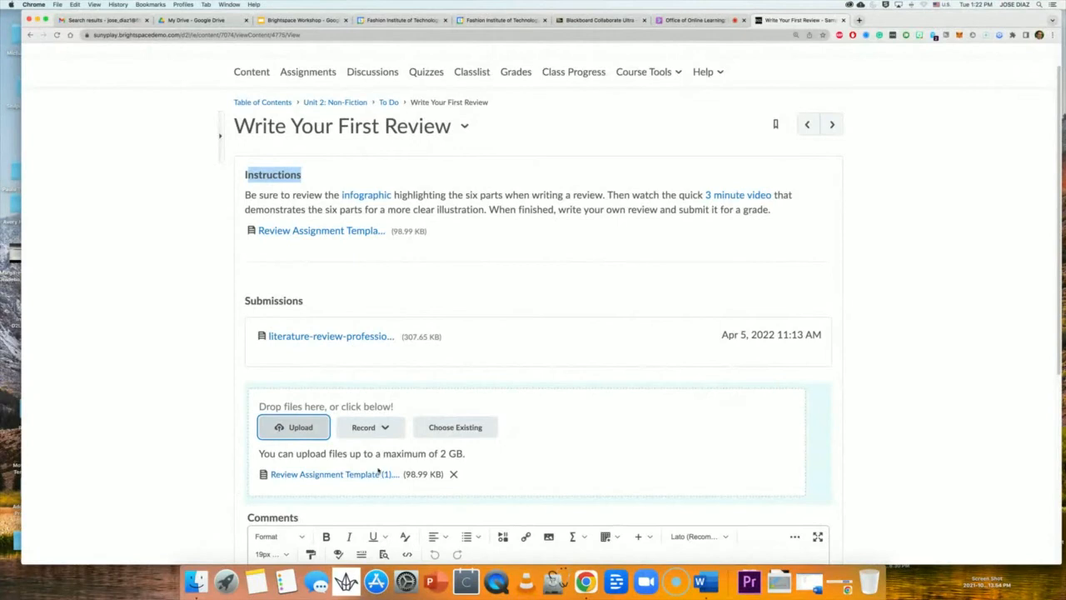
Type 'Professor' in the Comments editor below the upload area.
scroll(379, 470, "down", 3)
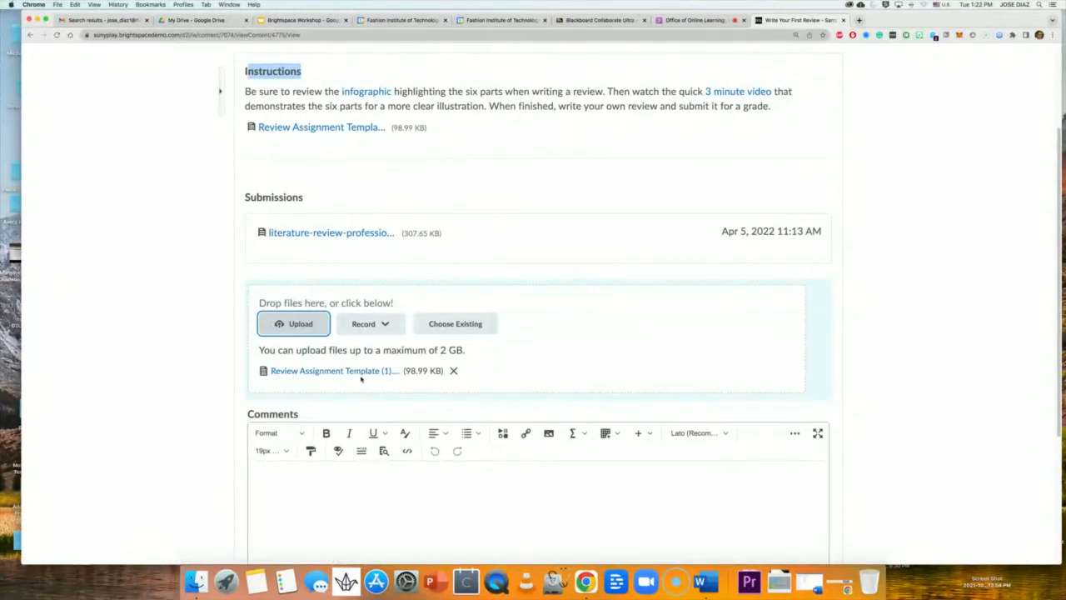
scroll(362, 375, "down", 2)
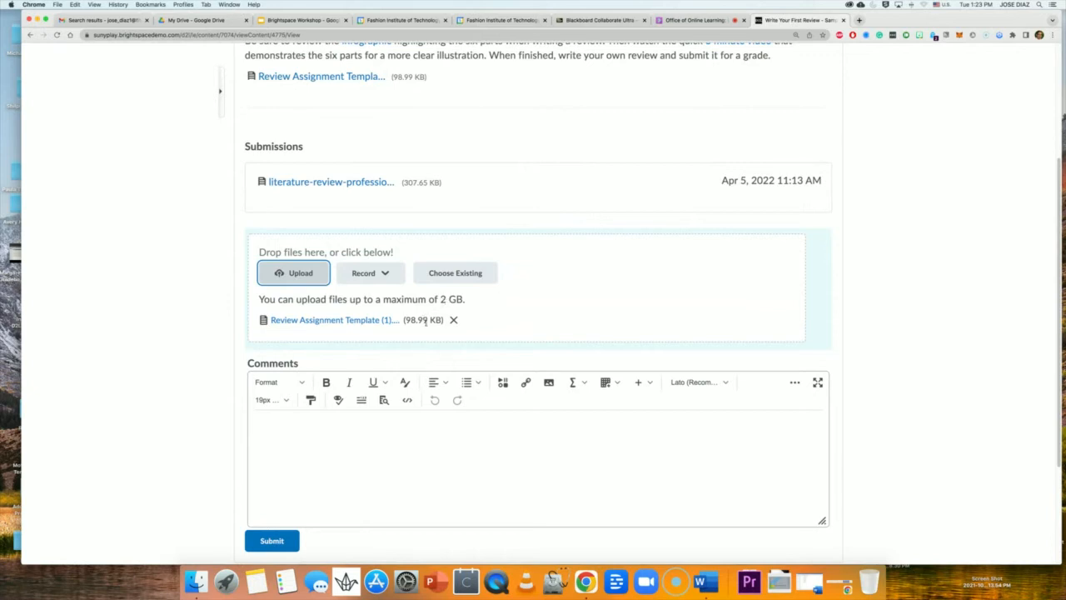
scroll(404, 324, "down", 3)
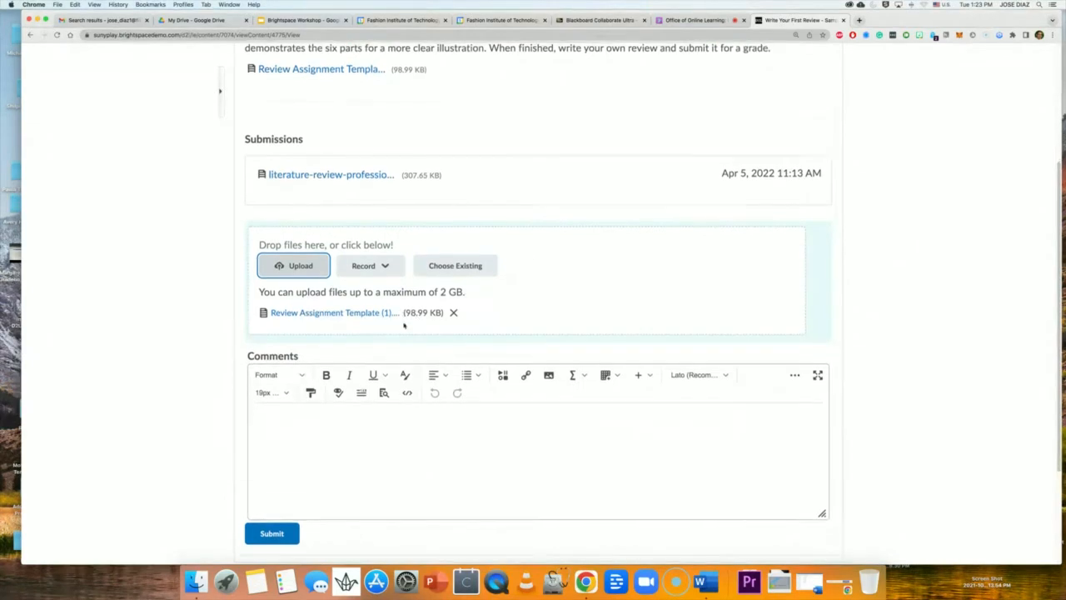
left_click(289, 301)
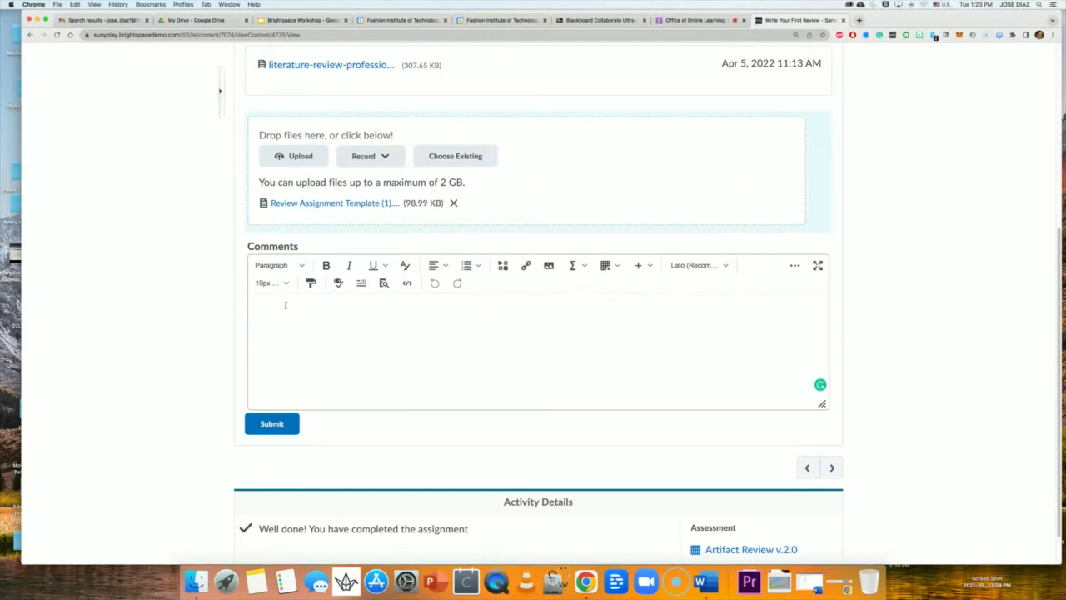
type("Professor")
scroll(280, 326, "down", 1)
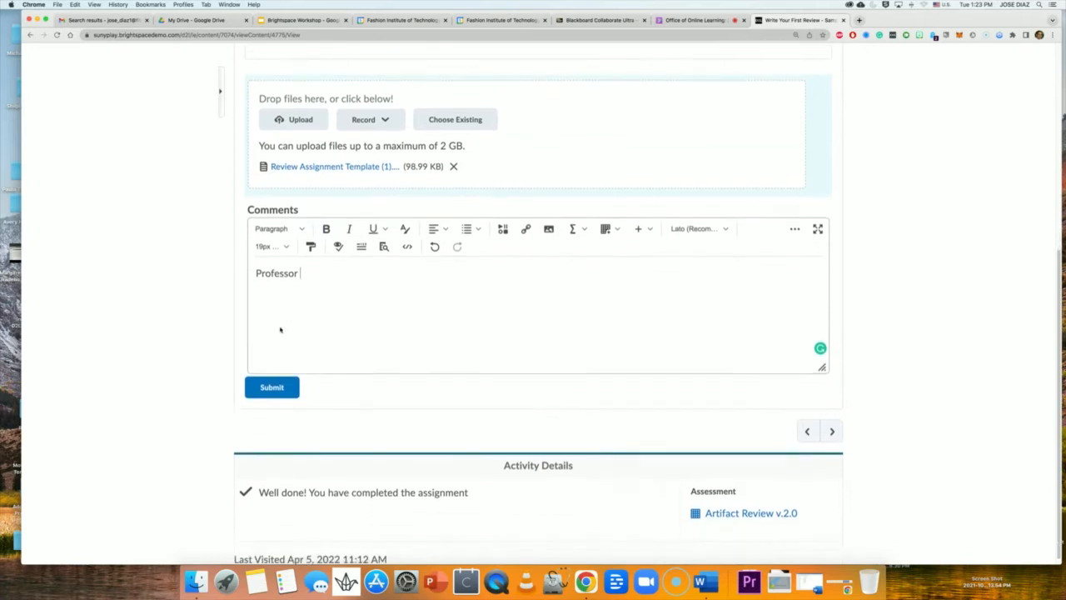
Submit the template with its comment, confirming Yes to overwrite the earlier submission.
left_click(275, 379)
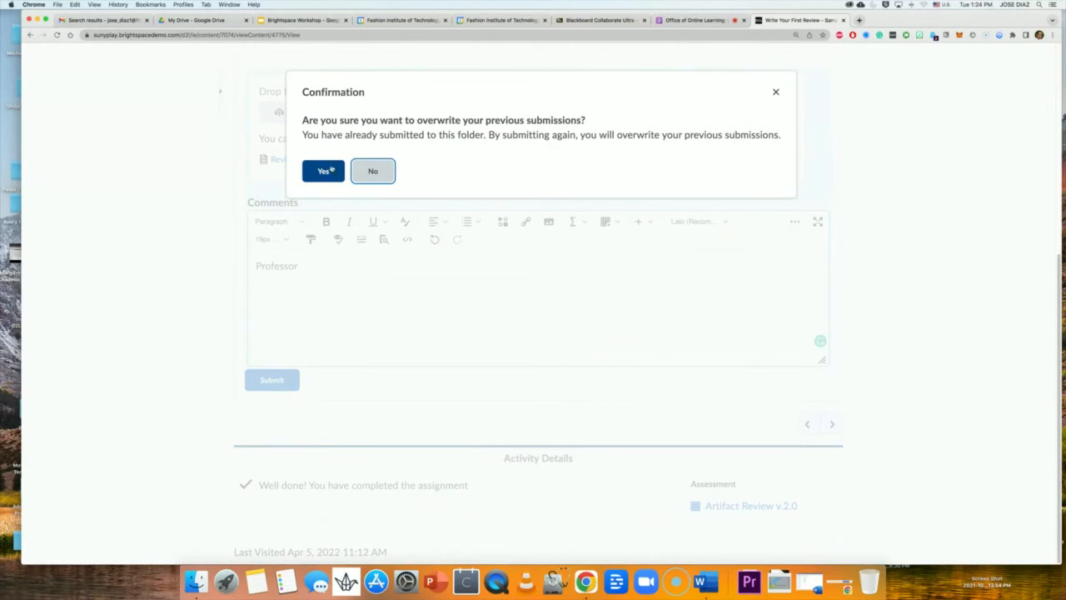
left_click(326, 174)
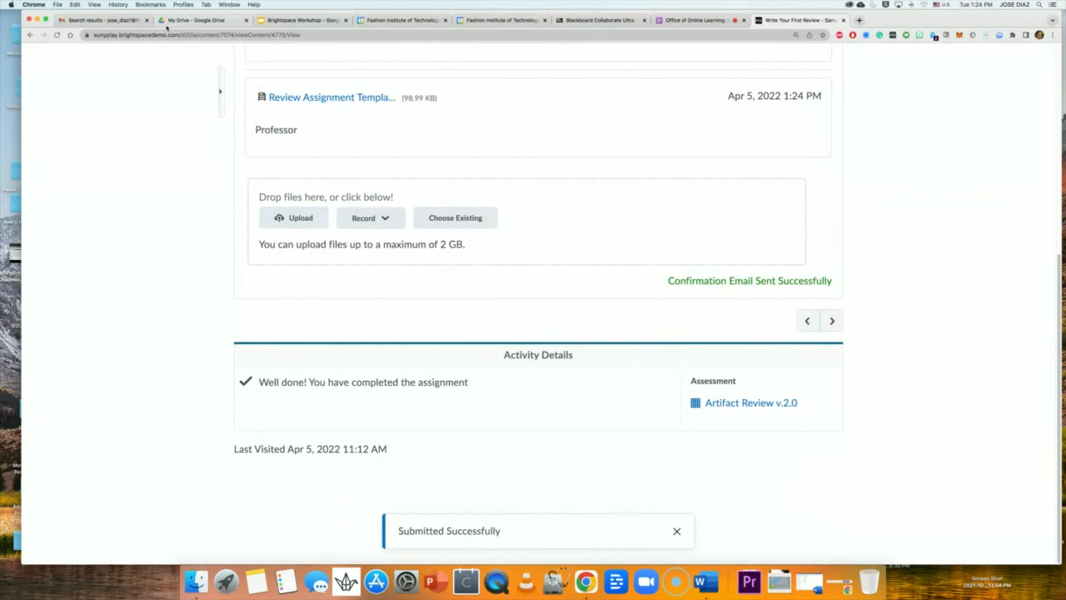
Open the Gmail Submission receipt email, highlight its ID and Received date, then return to Collaborate.
left_click(100, 20)
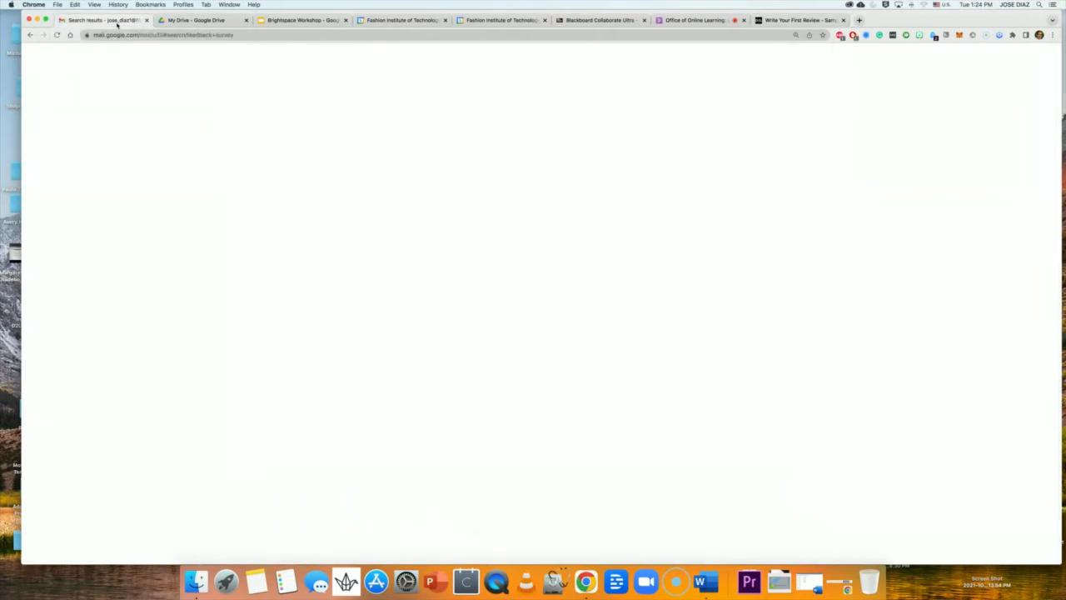
left_click(65, 126)
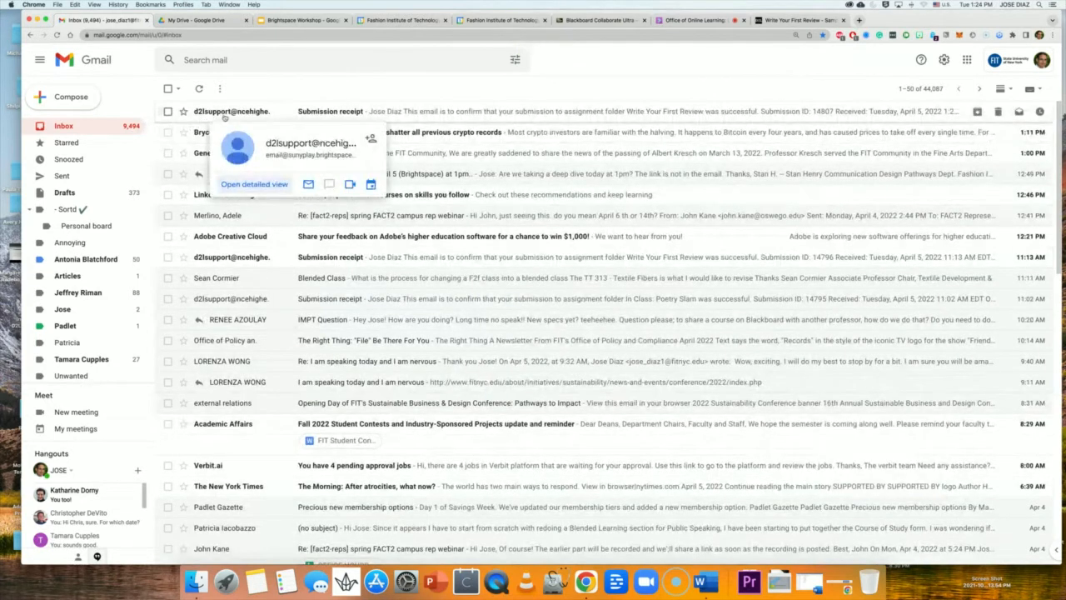
left_click(354, 116)
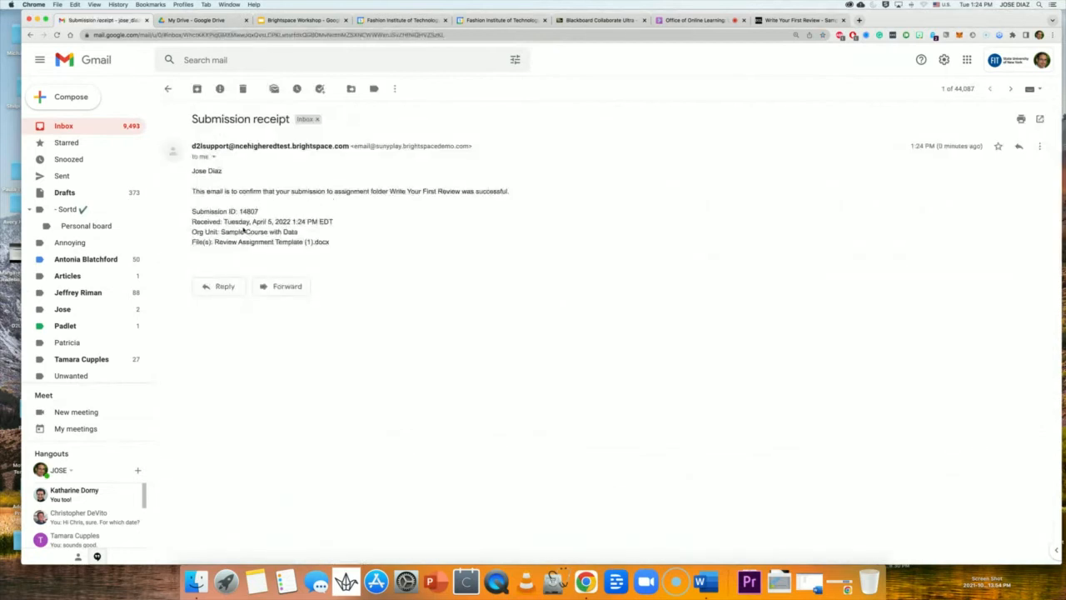
left_click_drag(261, 213, 237, 211)
left_click_drag(192, 222, 341, 225)
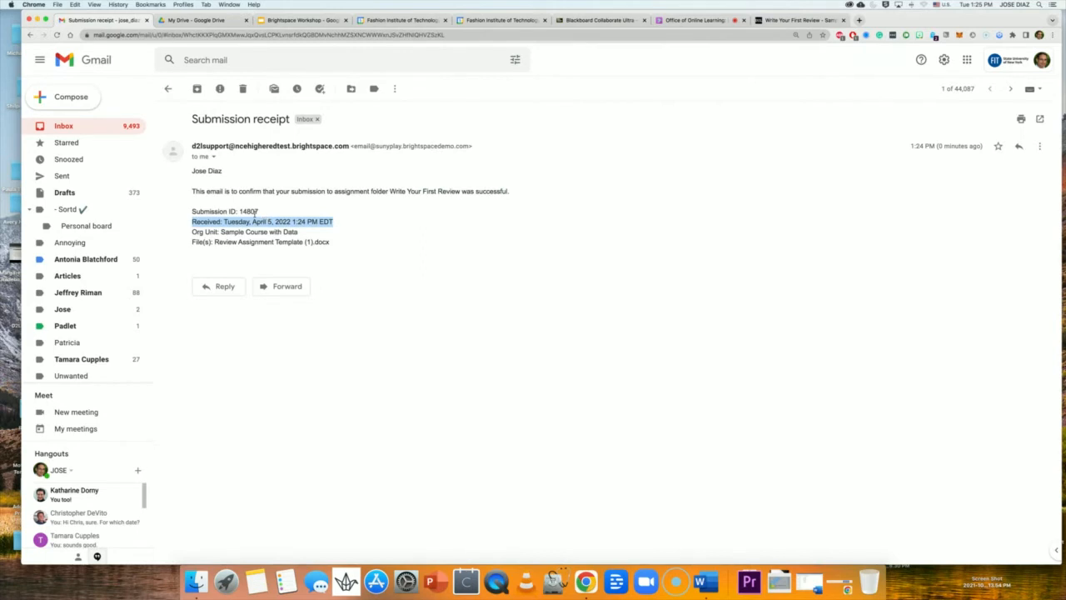
left_click(696, 20)
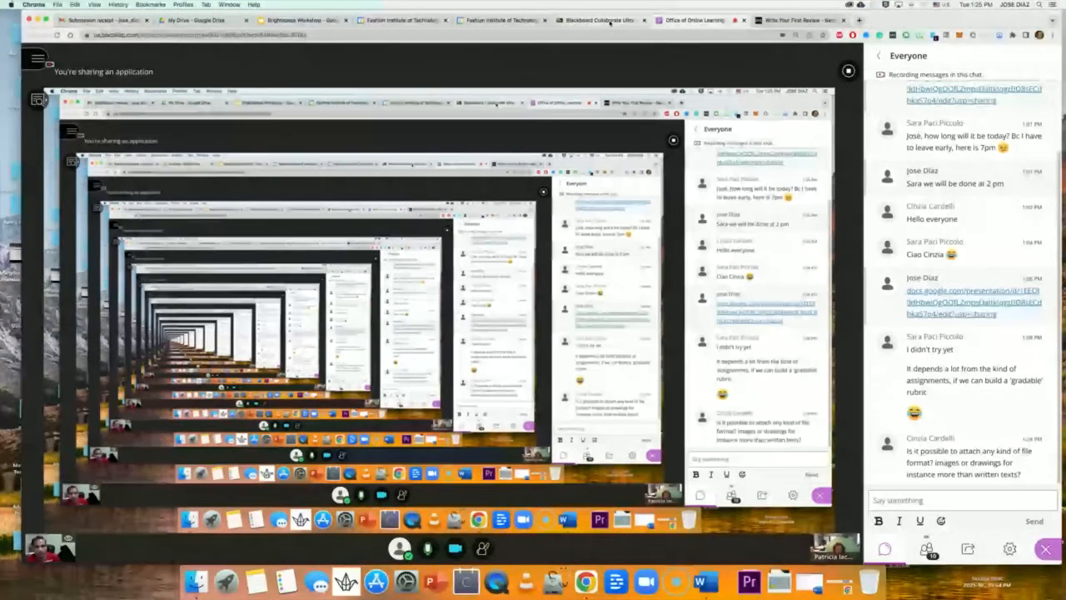
Return to the Write Your First Review assignment page, now marked completed.
left_click(797, 20)
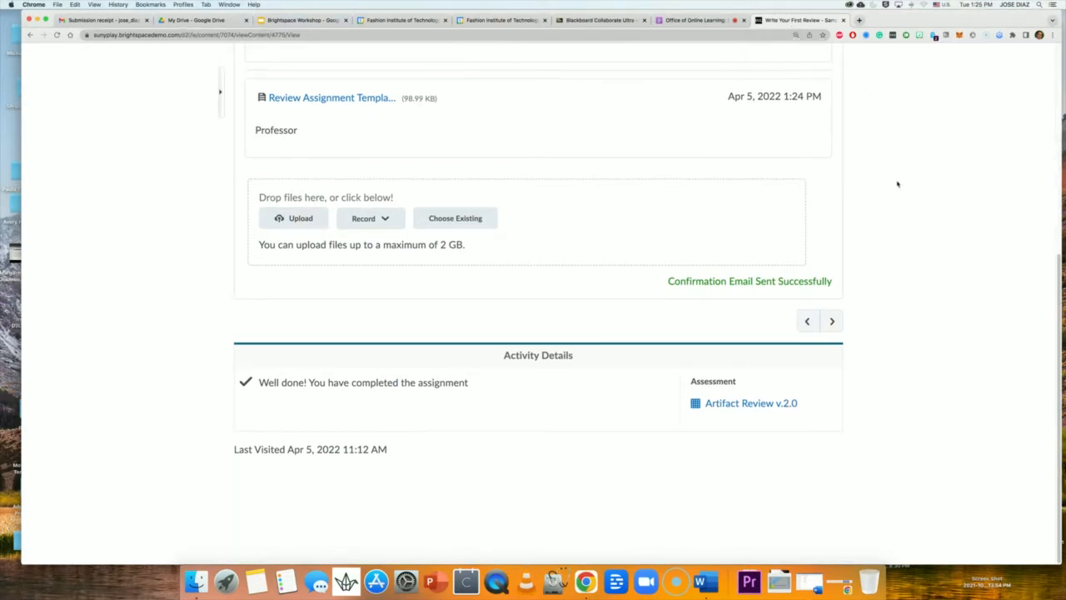
End Student view from the user-name menu, returning to the English 1101 instructor home page.
scroll(895, 181, "up", 5)
scroll(893, 181, "up", 4)
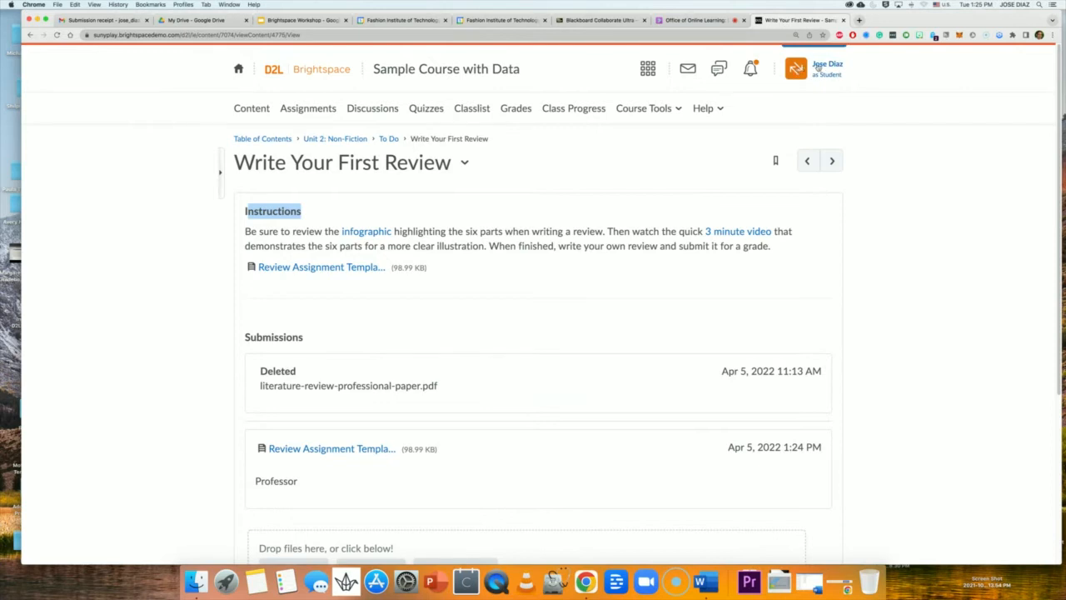
left_click(822, 75)
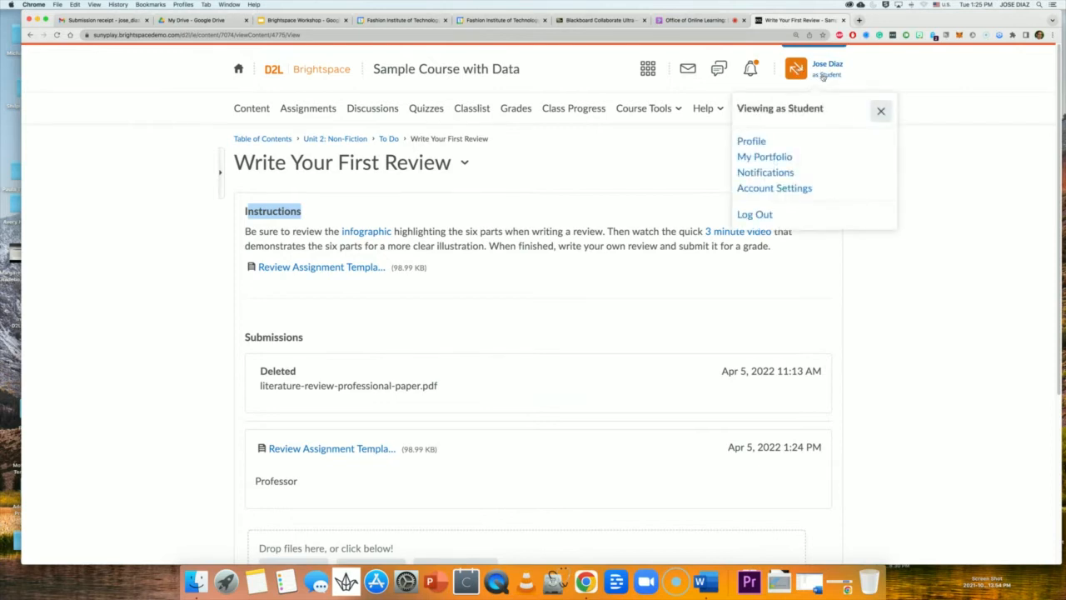
left_click(877, 110)
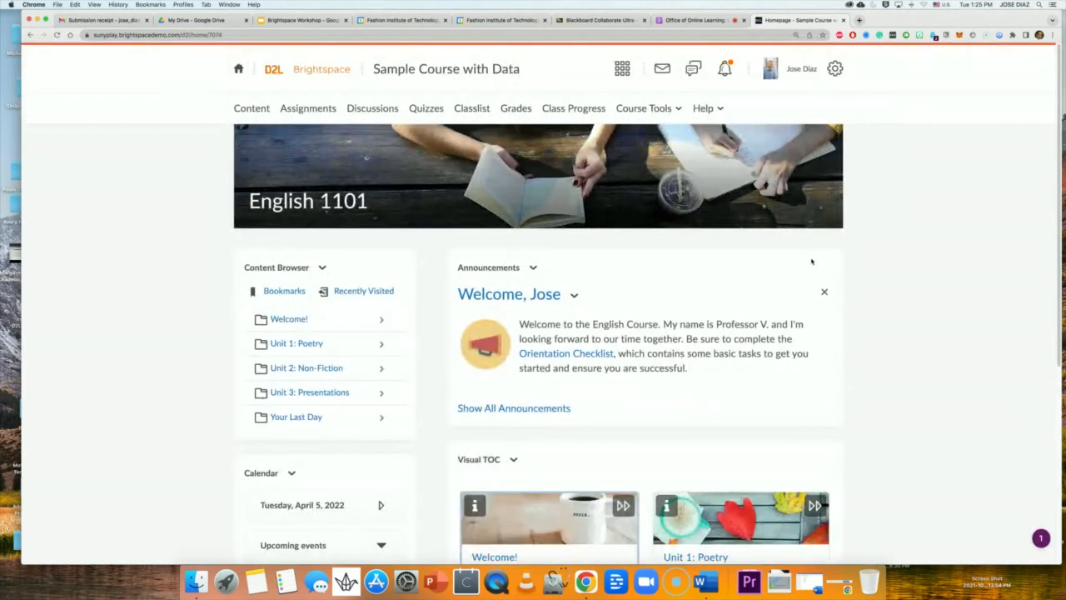
Open Grades to see the Enter Grades list of four users and their scores.
scroll(846, 279, "down", 4)
scroll(845, 282, "up", 2)
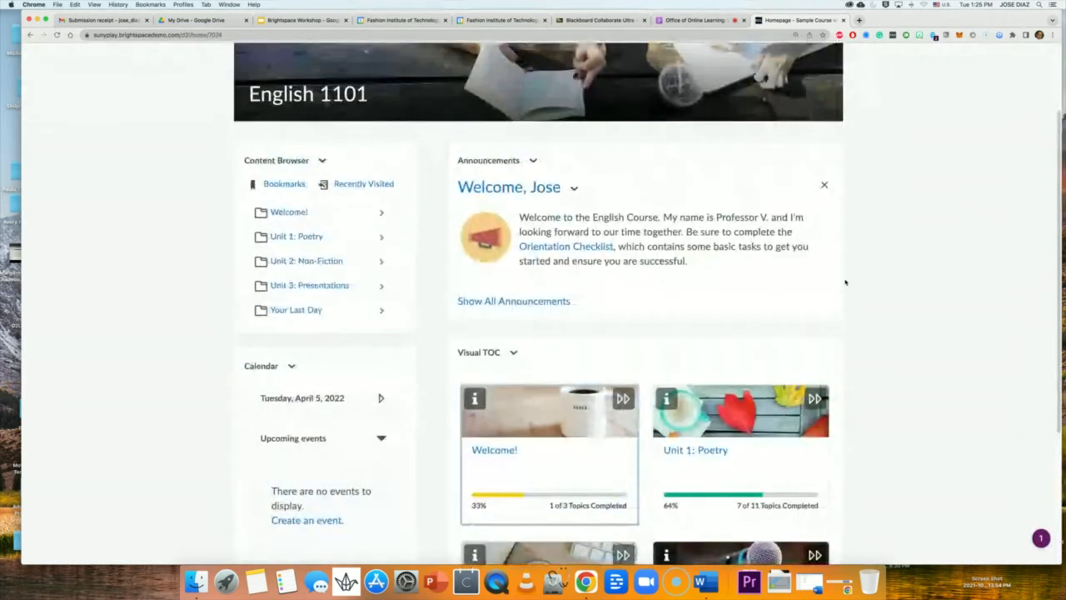
scroll(845, 283, "up", 3)
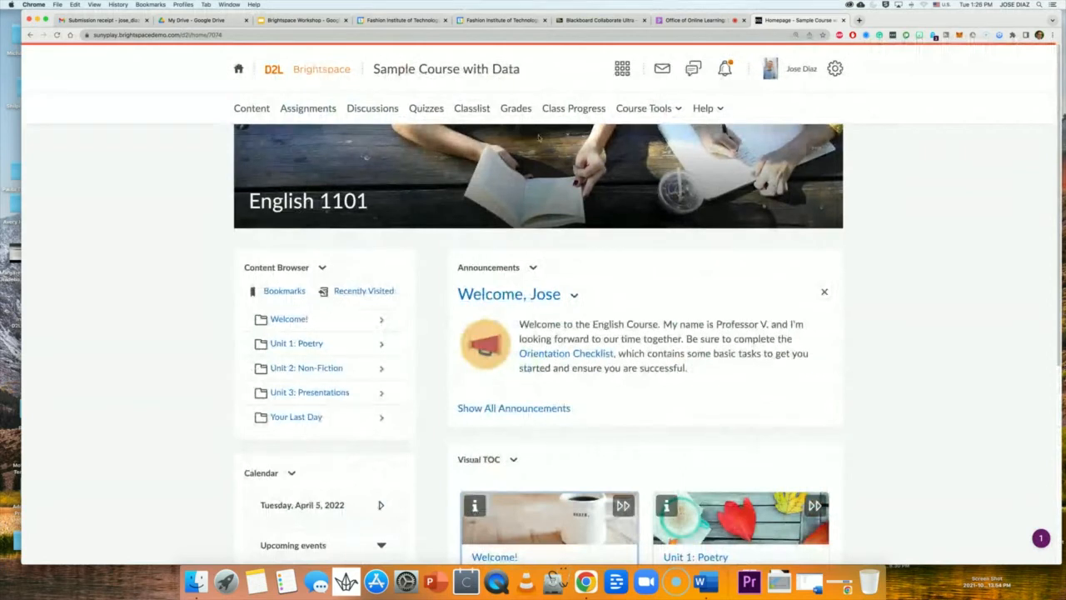
left_click(516, 111)
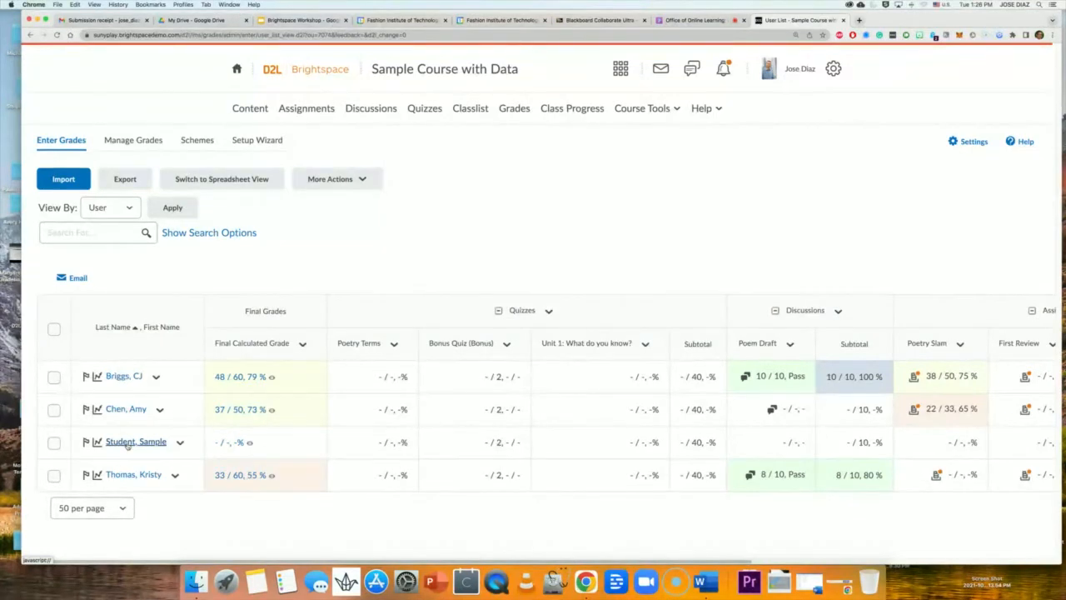
Open the Student, Sample grade-entry page and select the Presentation grade field.
left_click(127, 442)
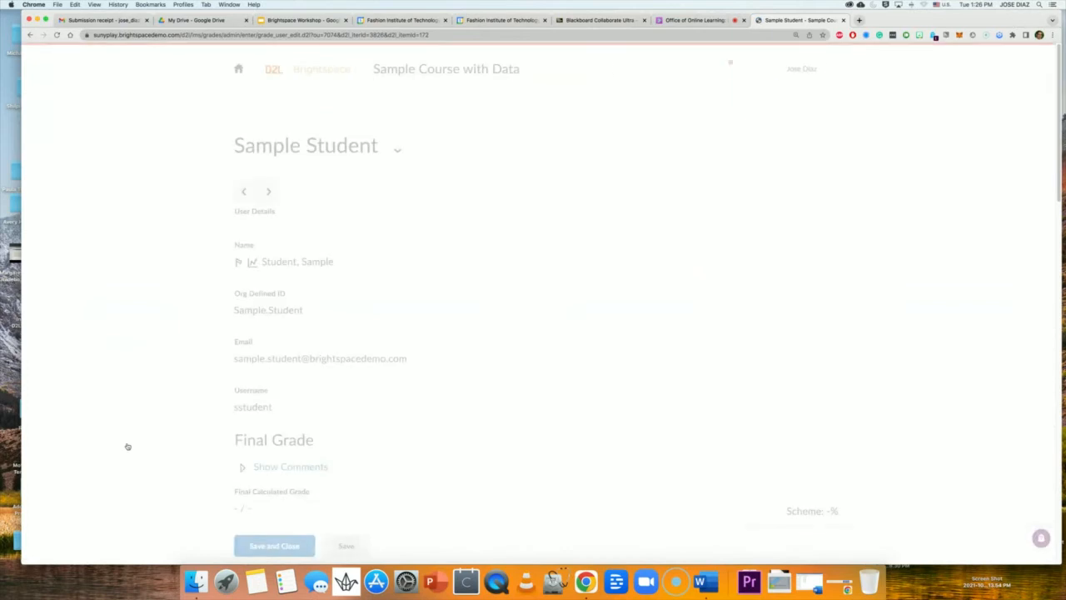
scroll(500, 428, "down", 15)
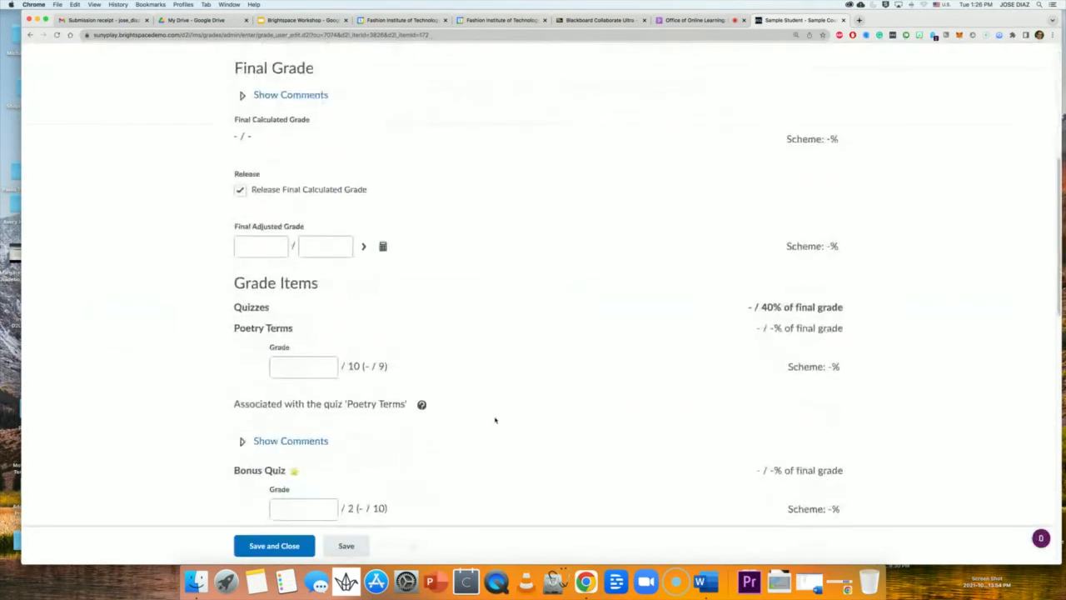
scroll(491, 422, "down", 5)
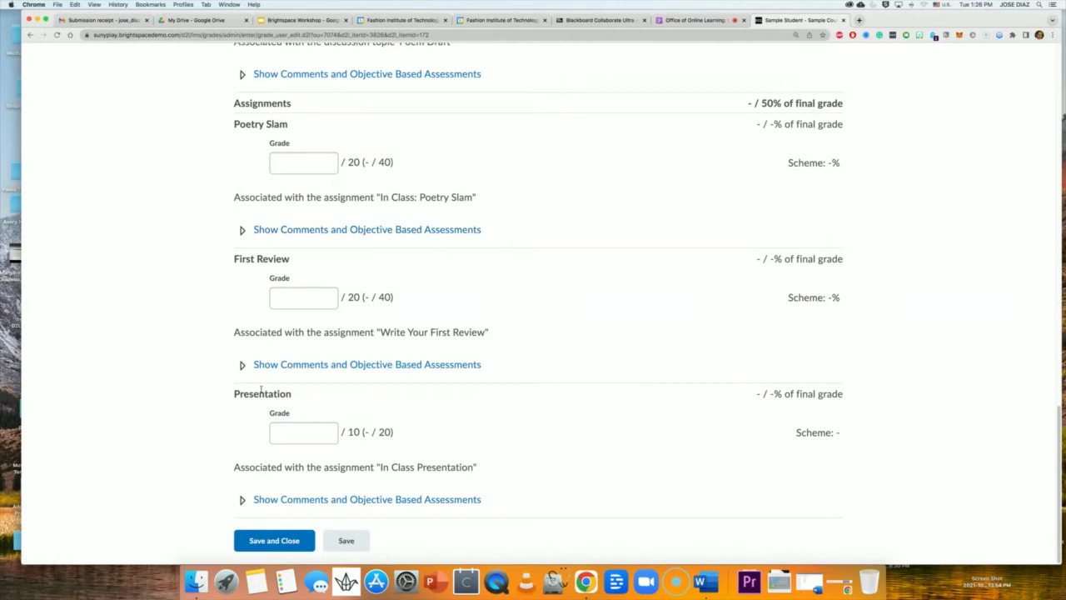
left_click(289, 431)
scroll(288, 431, "up", 1)
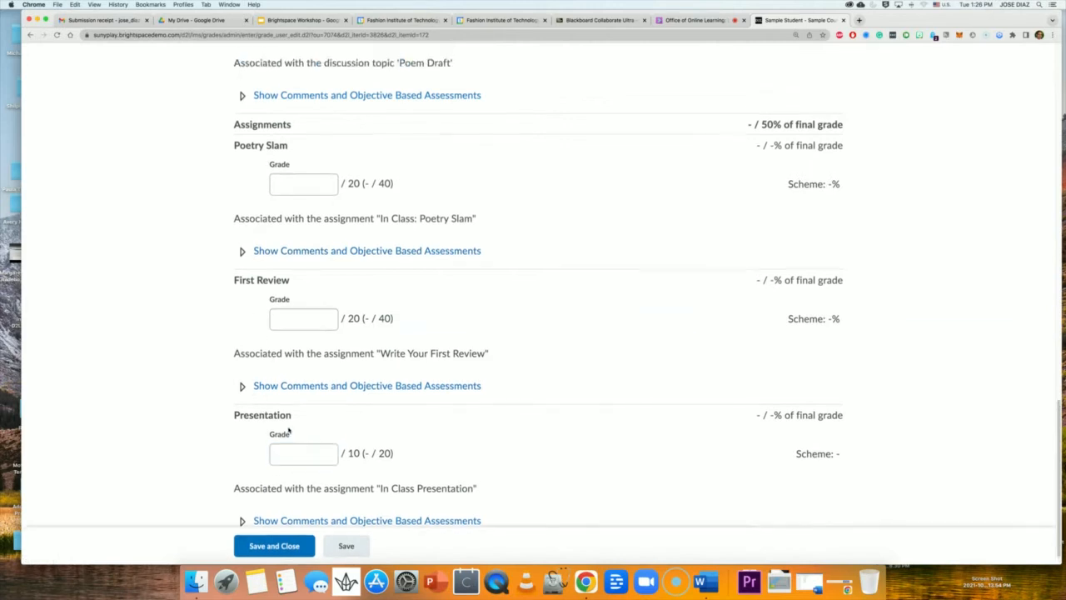
scroll(250, 327, "up", 2)
scroll(262, 332, "down", 3)
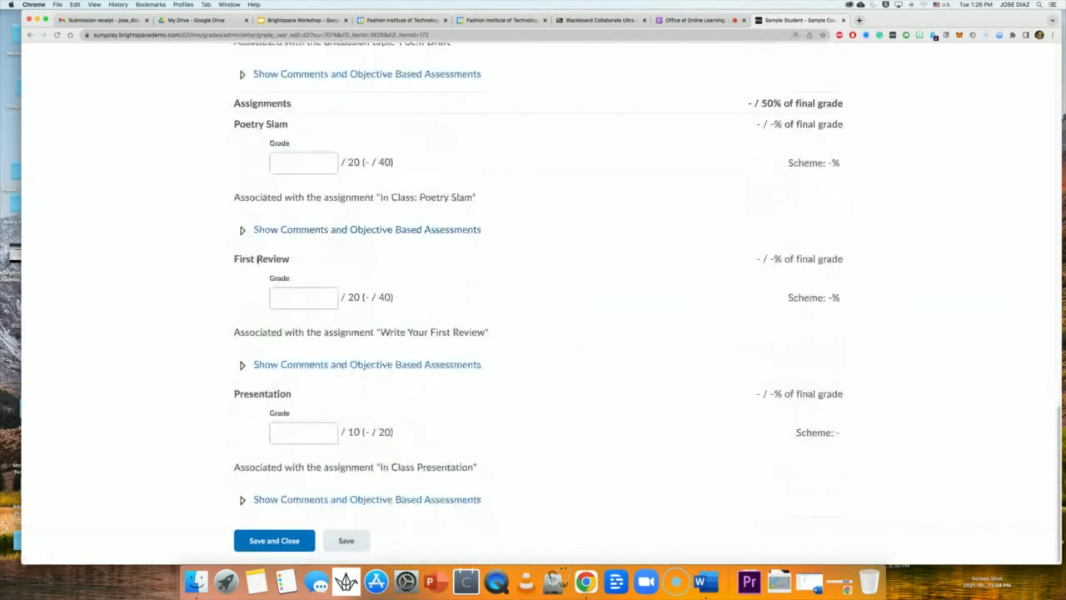
Show First Review's Feedback and Private Comments boxes, then select the First Review, Bonus Quiz and Poetry Terms grade fields.
left_click(277, 367)
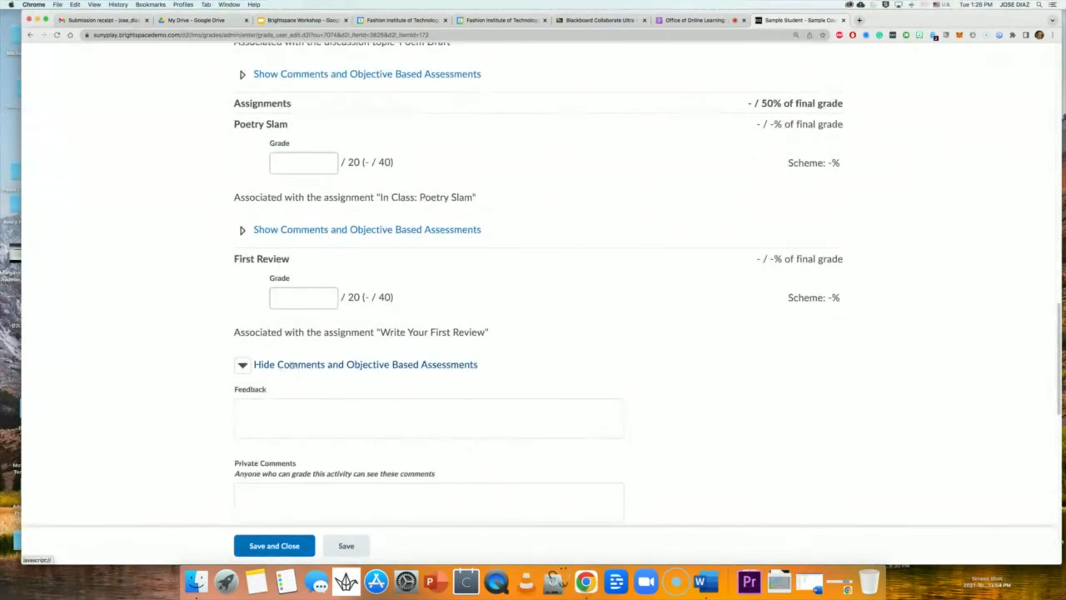
left_click(290, 300)
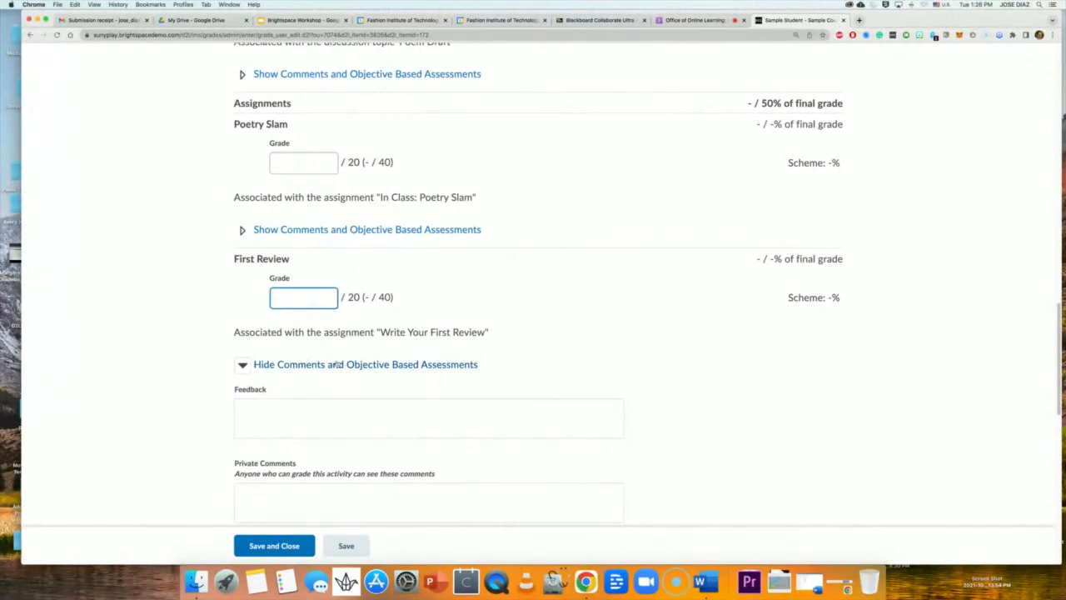
scroll(293, 291, "up", 5)
scroll(300, 292, "up", 5)
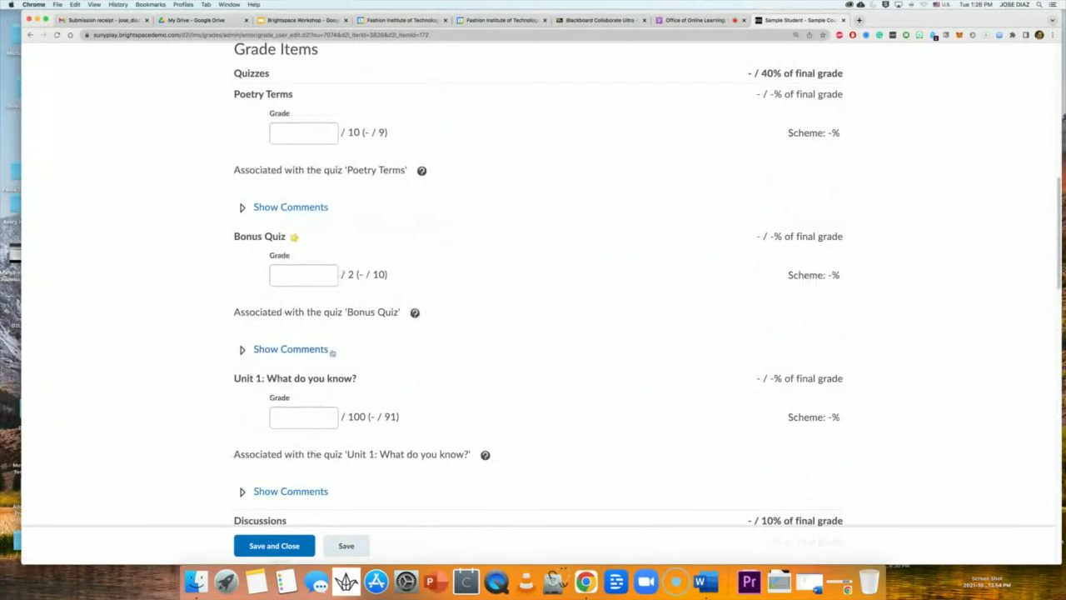
left_click(307, 272)
left_click(300, 143)
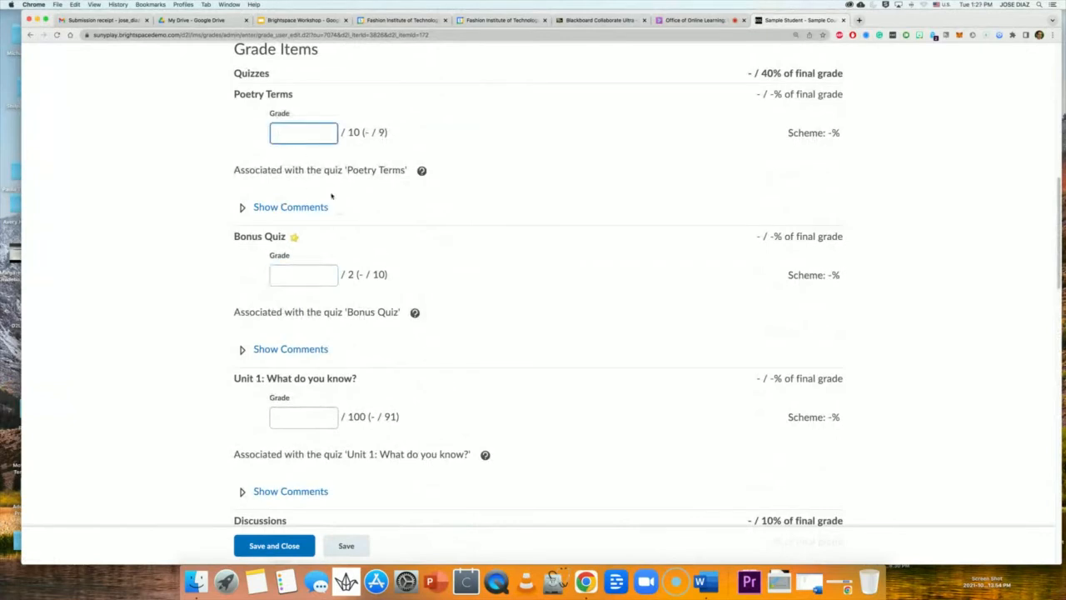
scroll(409, 340, "up", 5)
scroll(409, 351, "up", 5)
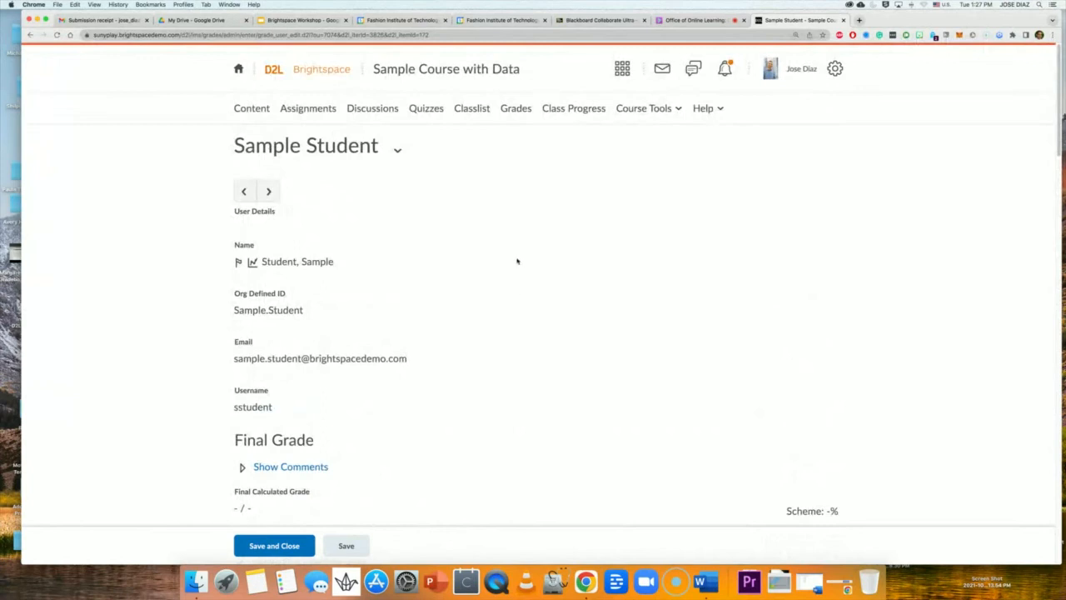
Go to Content and open the Write Your First Review topic in the To Do module.
left_click(259, 110)
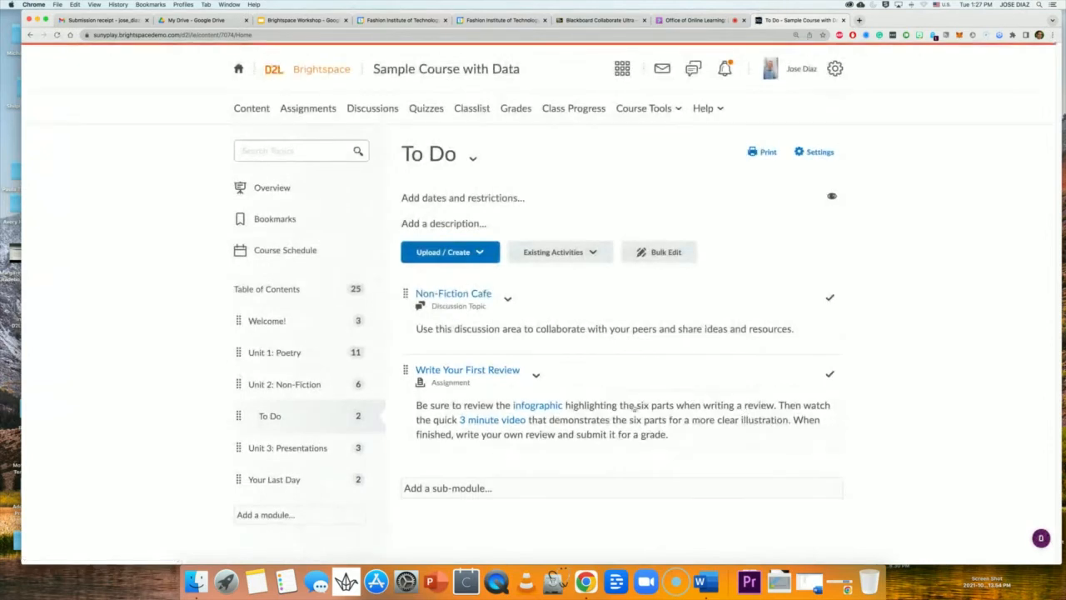
left_click(537, 375)
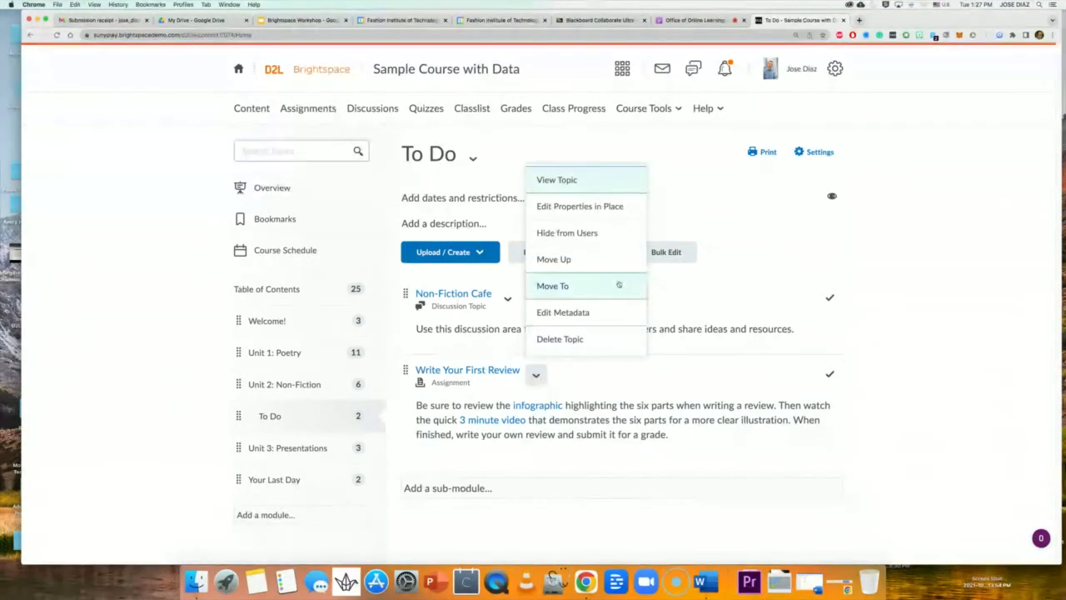
left_click(741, 382)
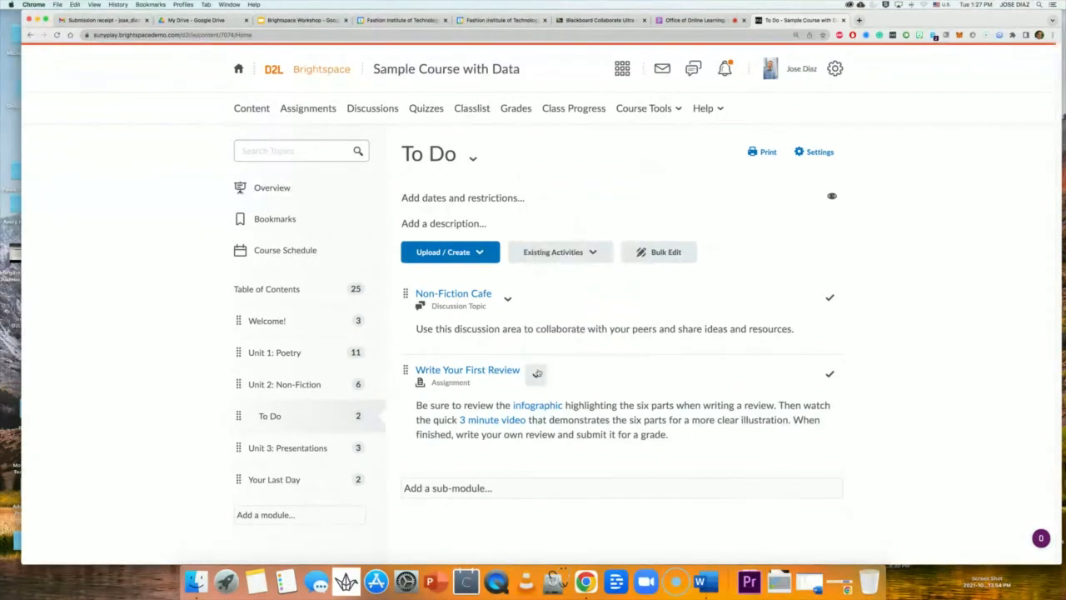
left_click(492, 370)
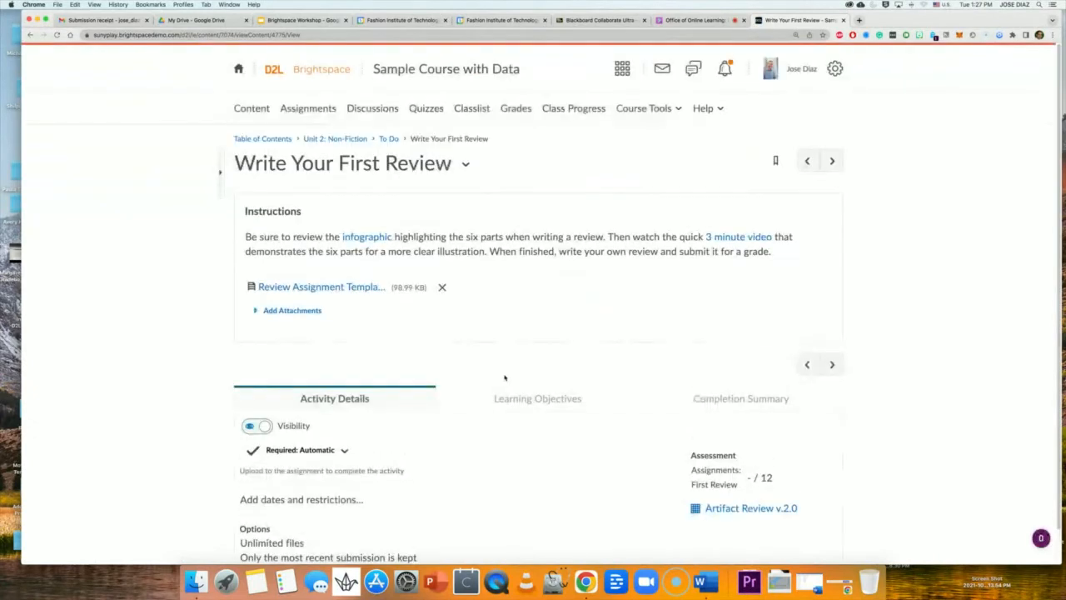
scroll(523, 376, "down", 1)
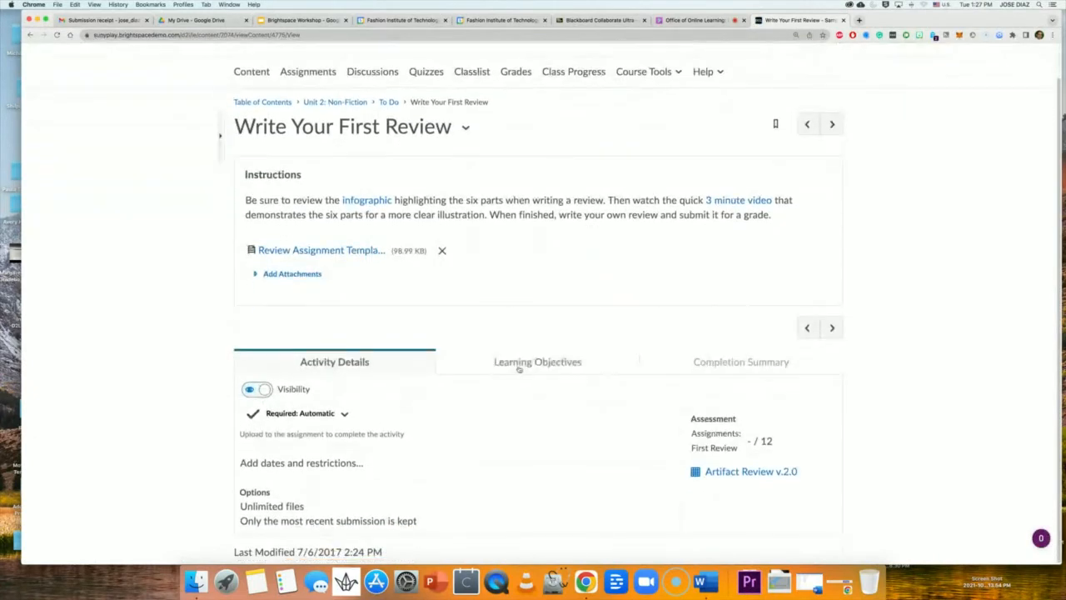
left_click(725, 363)
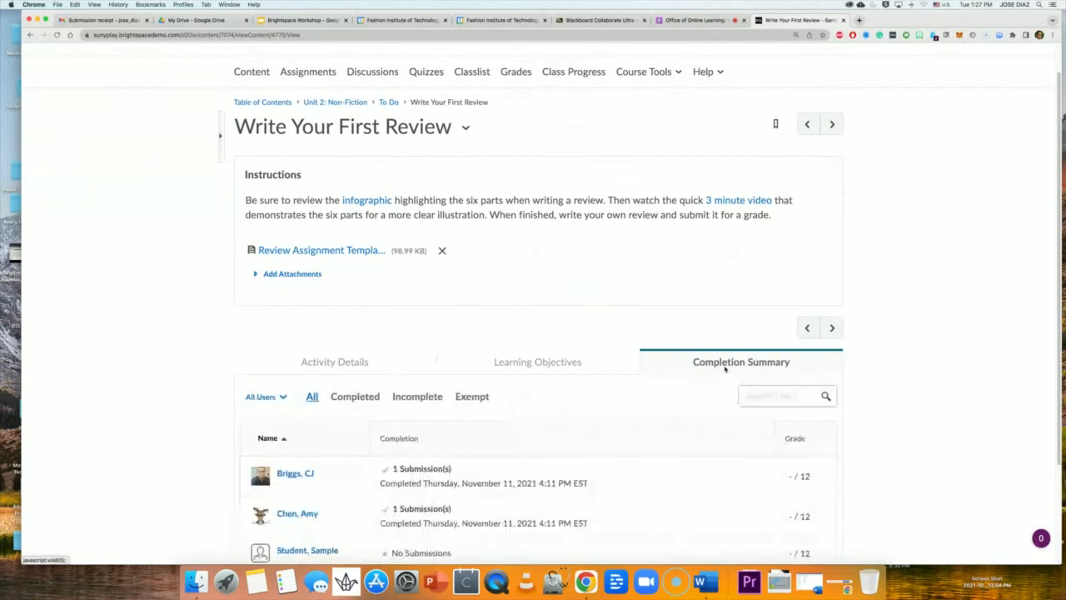
scroll(565, 392, "down", 3)
scroll(565, 393, "up", 4)
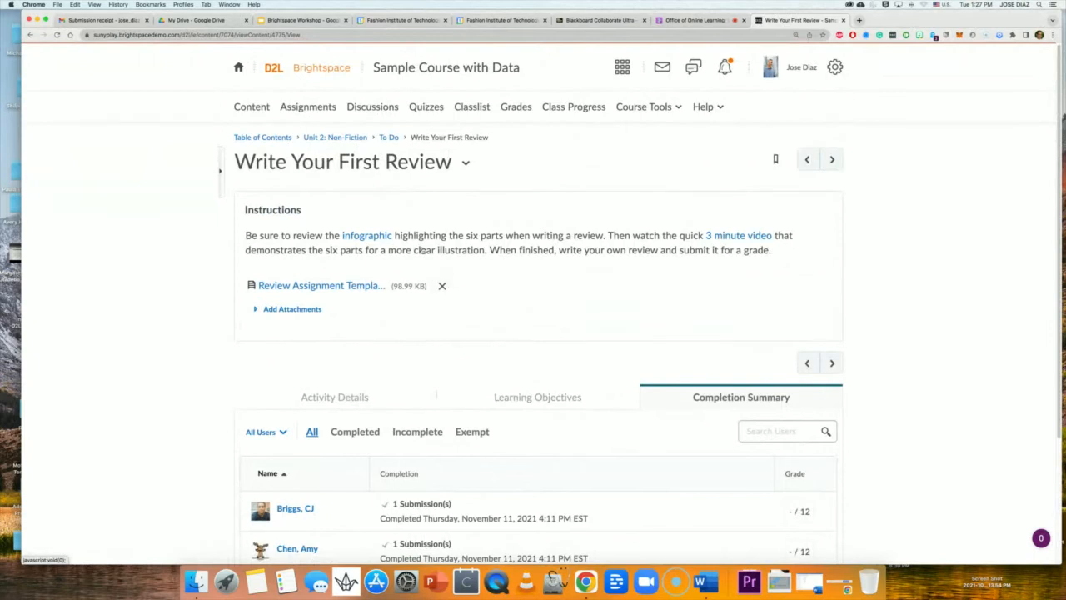
scroll(610, 432, "down", 1)
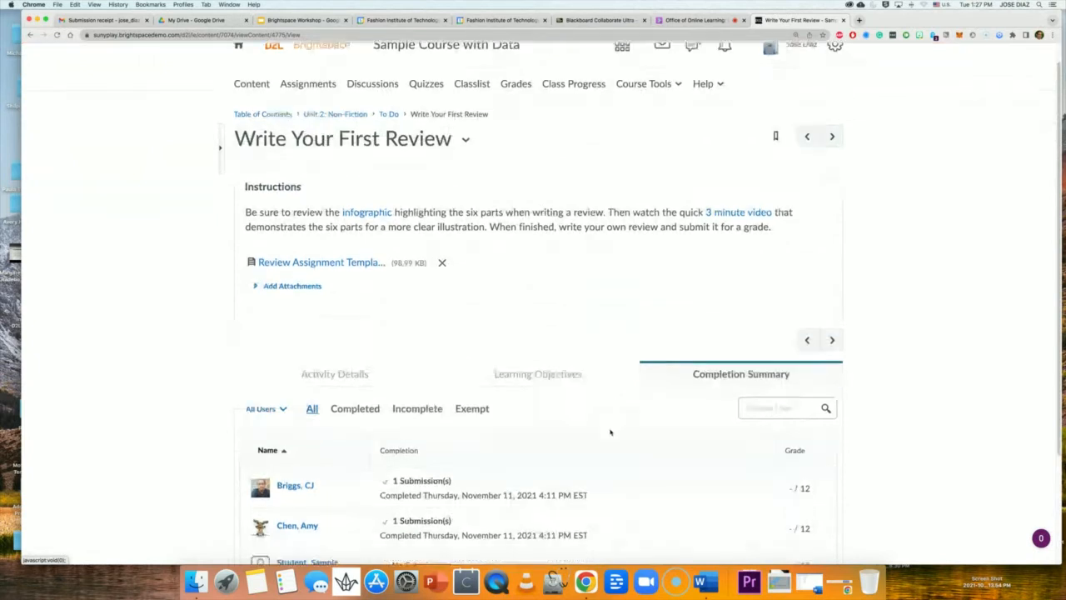
scroll(610, 432, "down", 3)
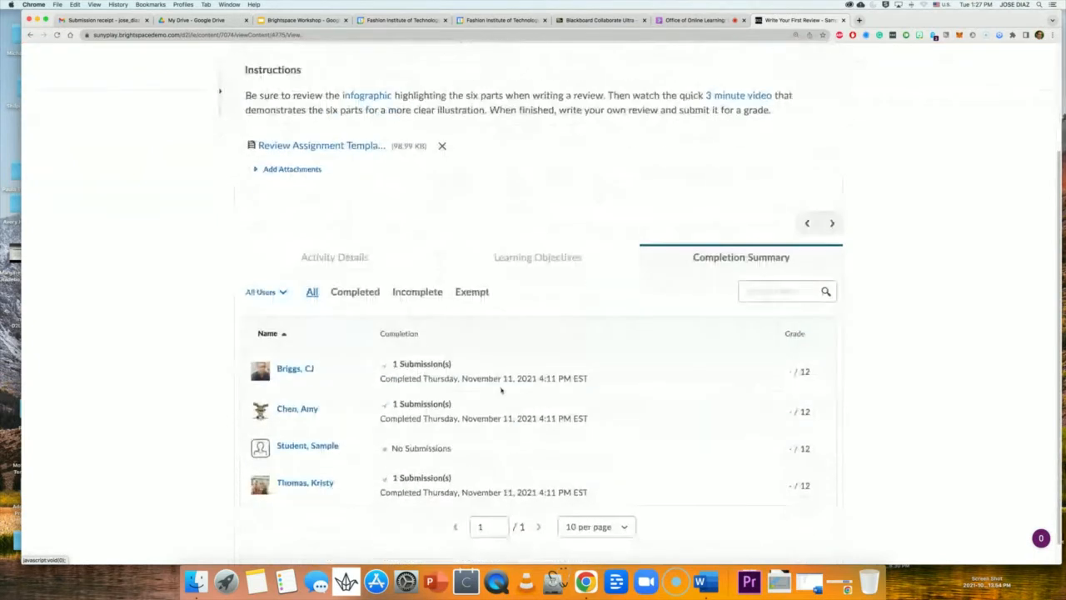
left_click(334, 258)
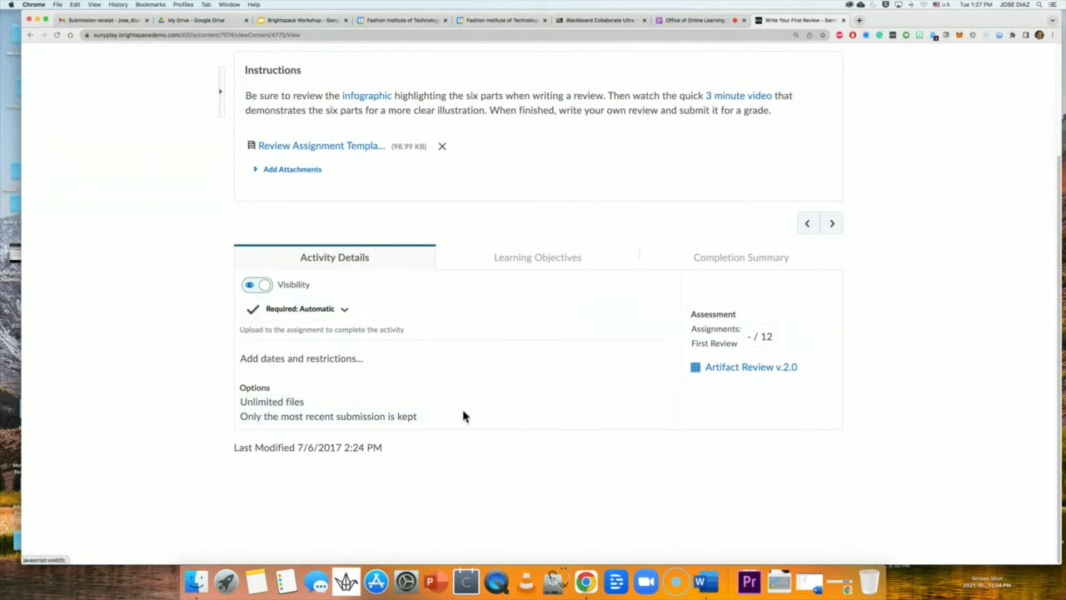
left_click(520, 259)
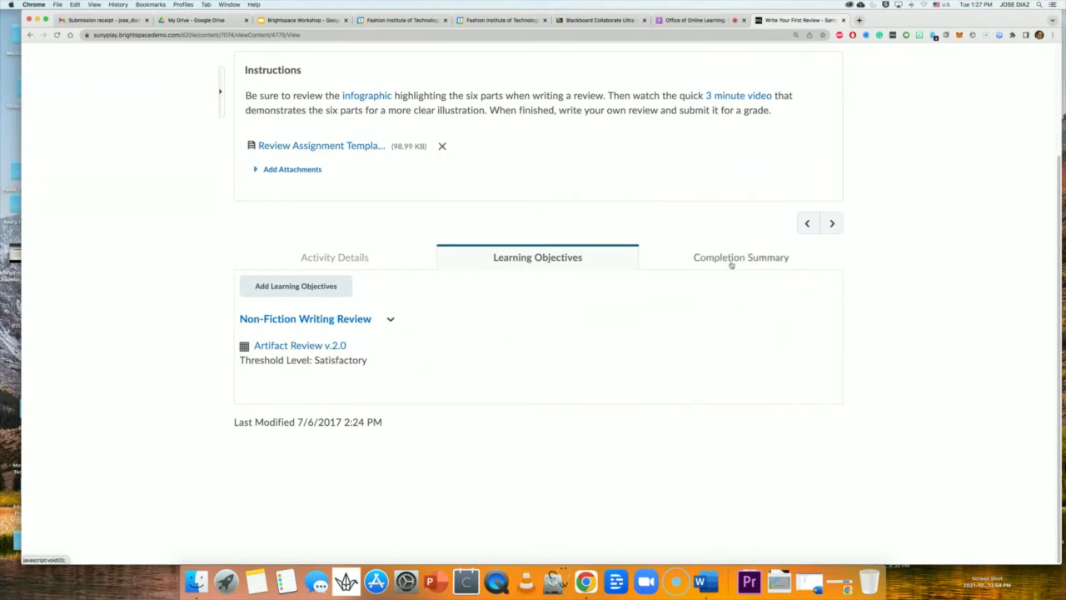
left_click(301, 257)
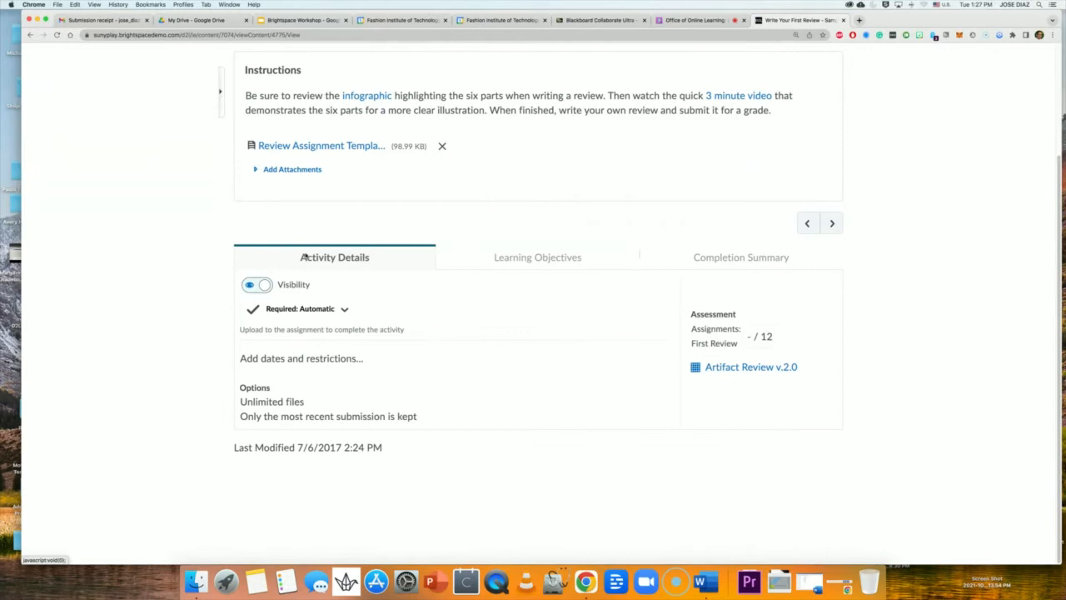
Show the Completion Summary: three of four students submitted, one with no submissions.
left_click(717, 261)
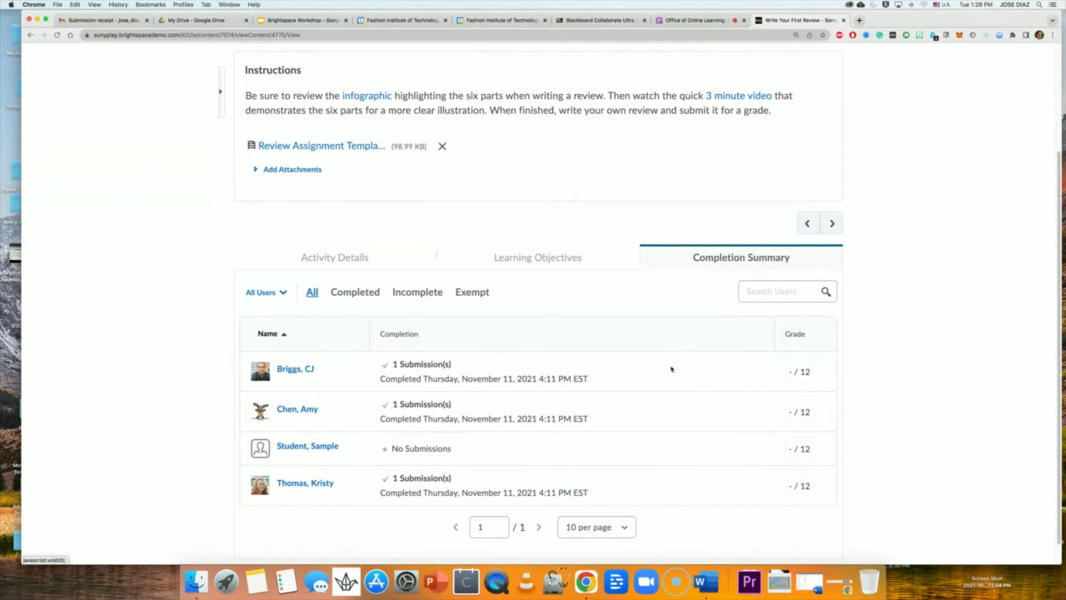
scroll(671, 369, "down", 1)
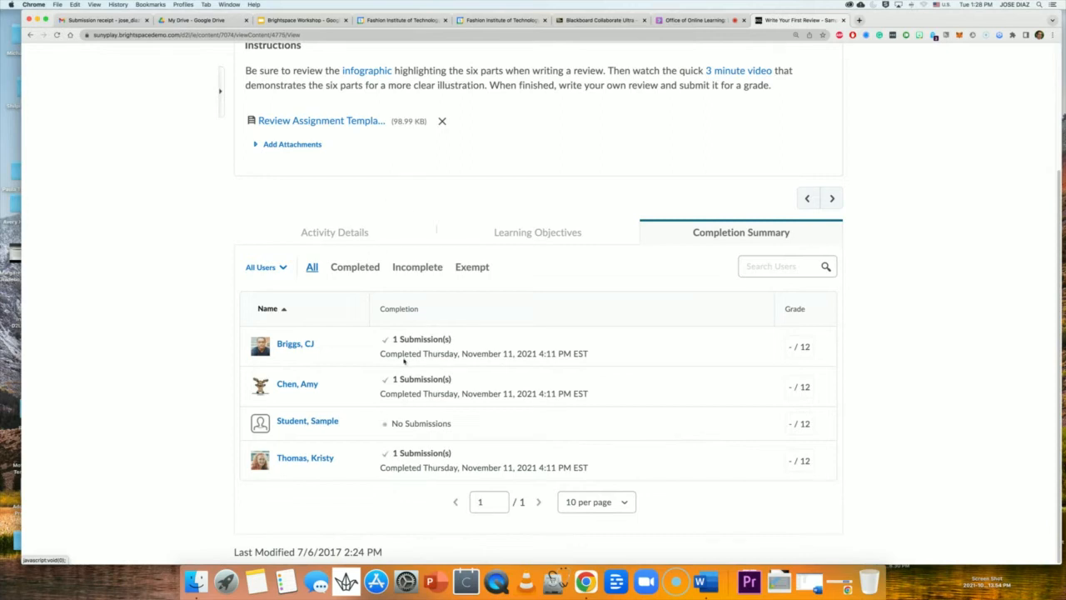
left_click(314, 423)
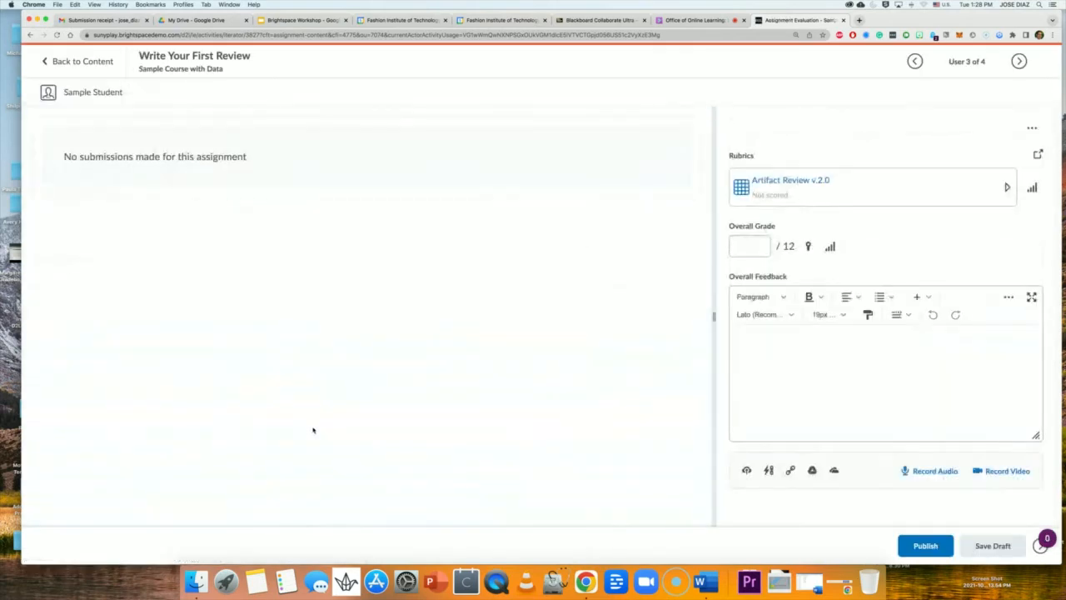
left_click(59, 61)
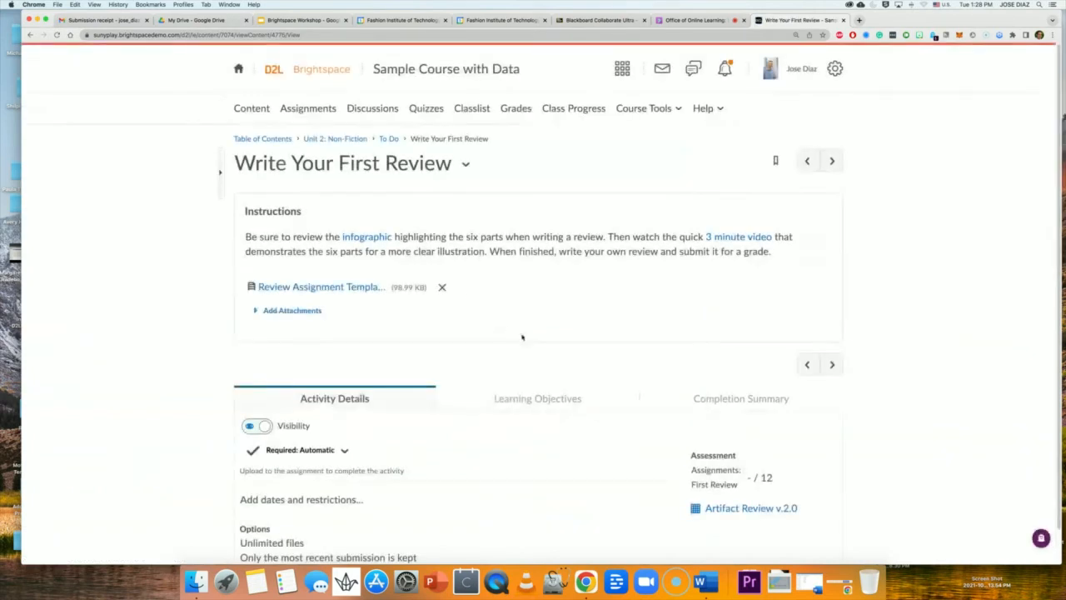
scroll(527, 343, "down", 1)
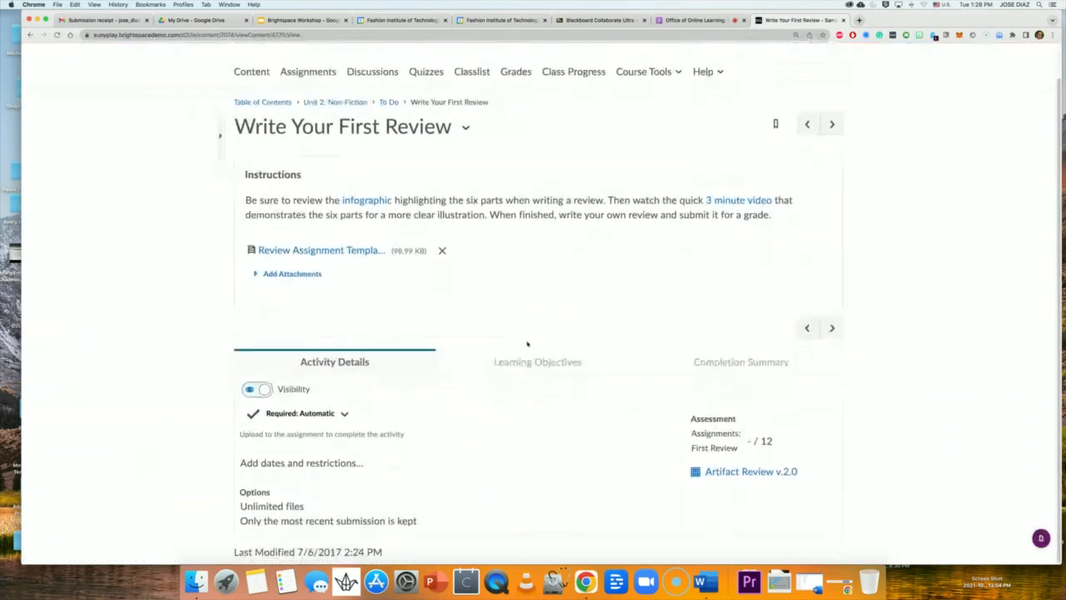
left_click(749, 363)
scroll(625, 371, "down", 3)
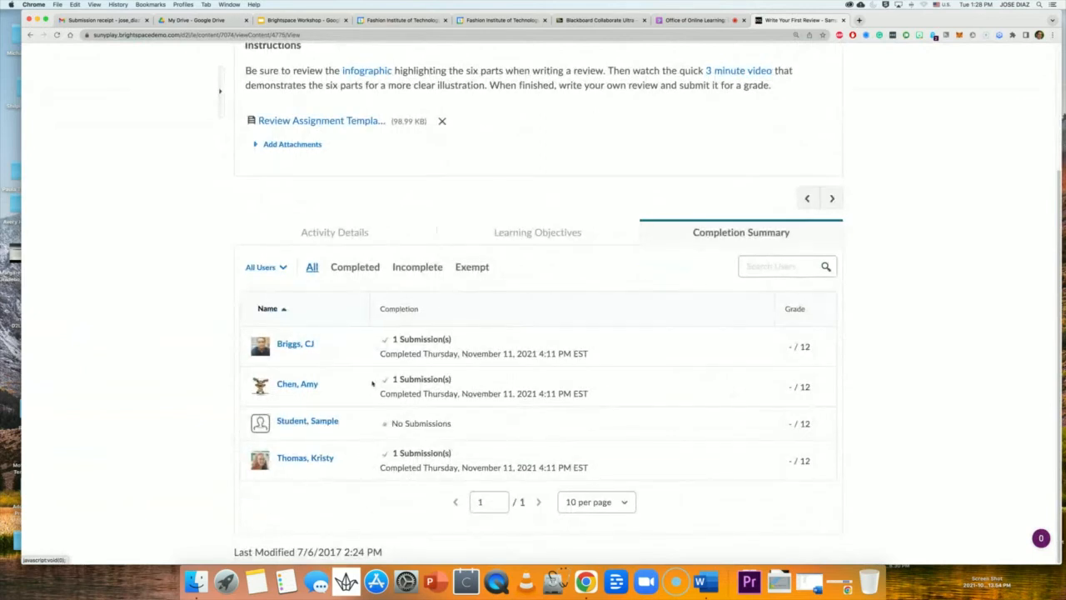
Toggle the Completed and Incomplete filters to list the three students who submitted November 11, 2021.
left_click(346, 267)
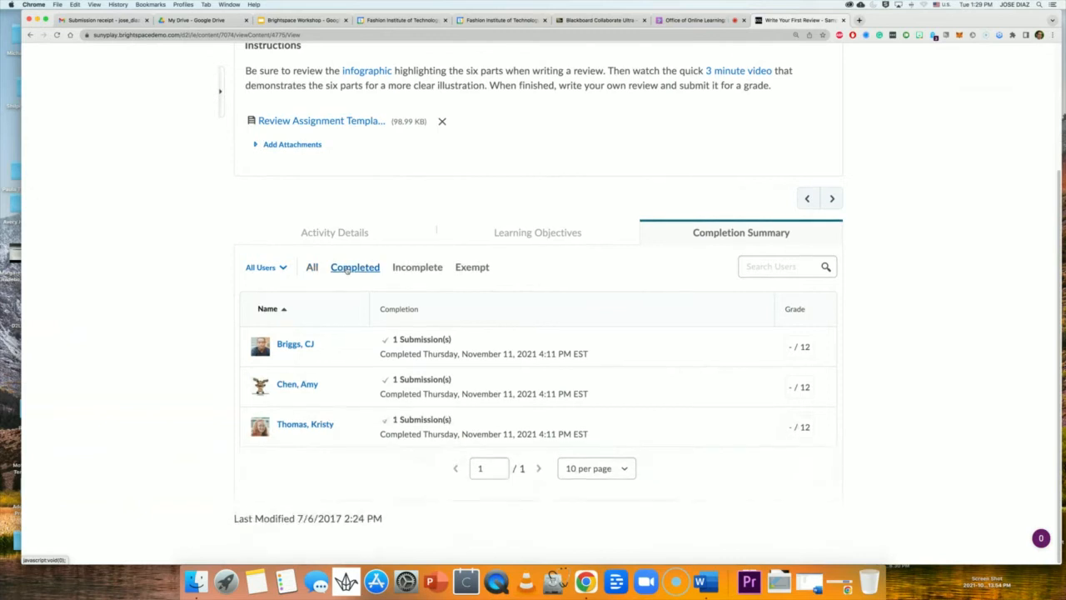
left_click(411, 269)
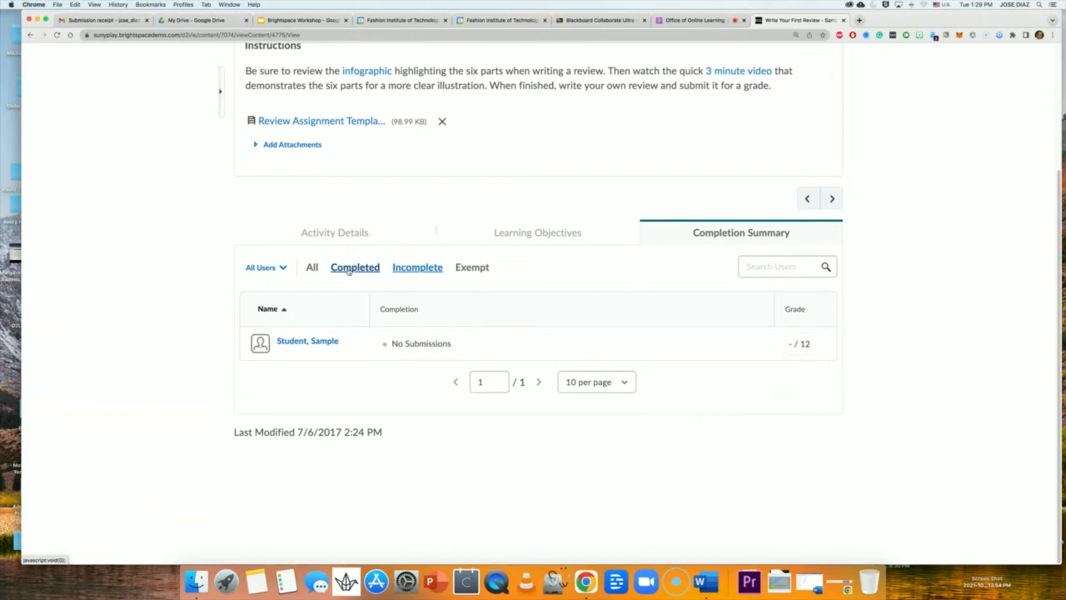
left_click(349, 273)
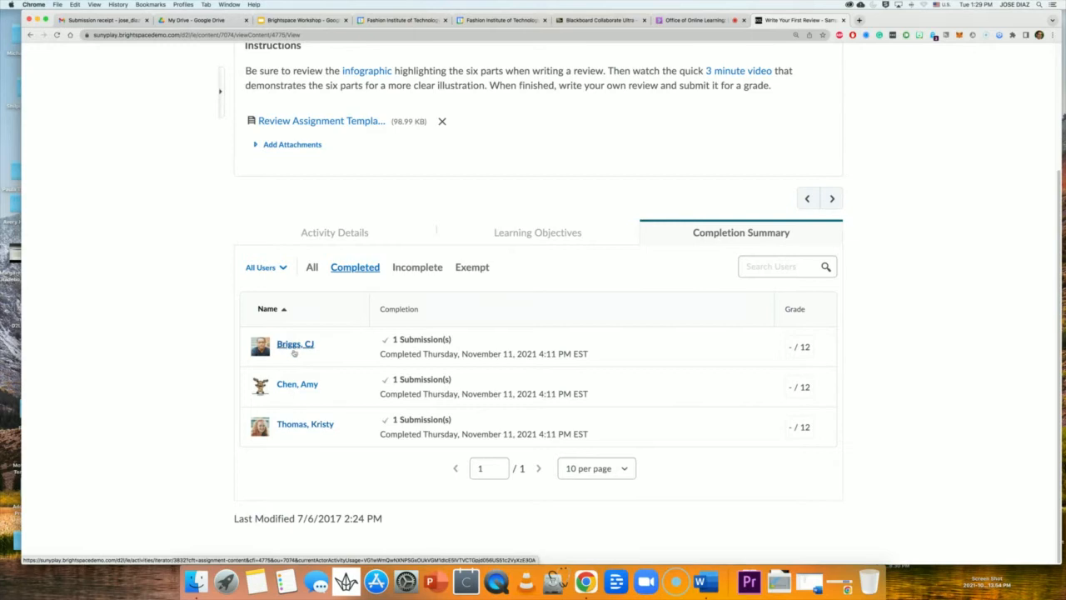
mouse_move(278, 348)
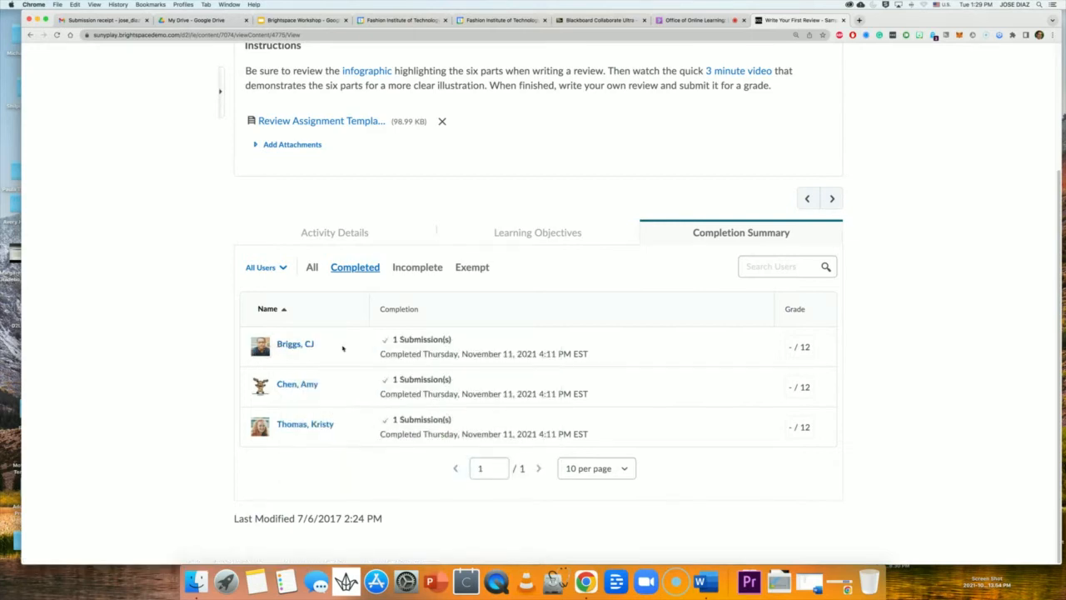
Open the first completed student's evaluation and view their two-page review PDF.
left_click(298, 348)
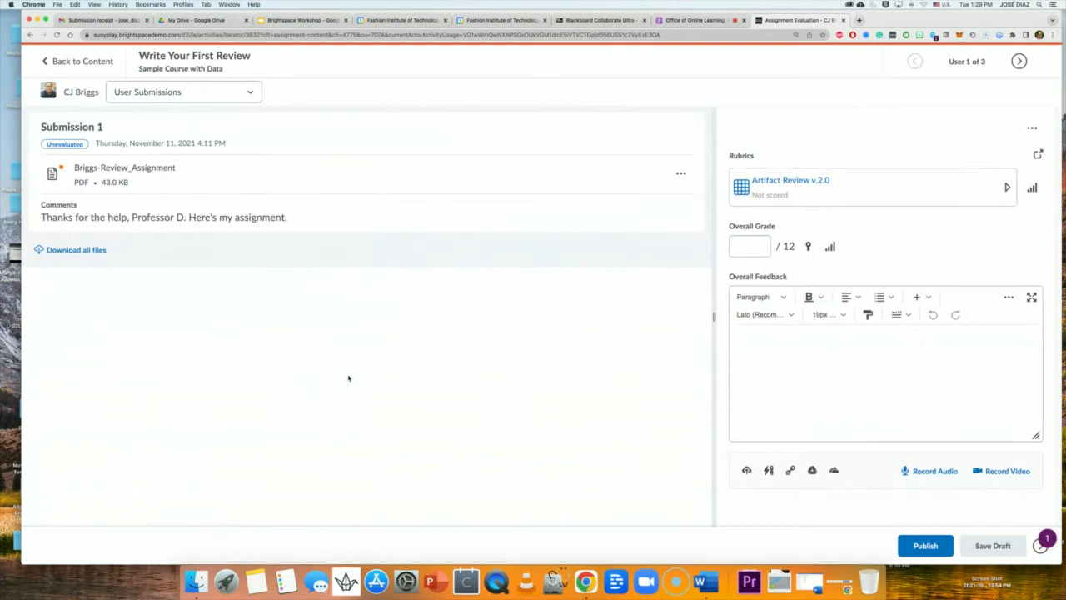
left_click(122, 169)
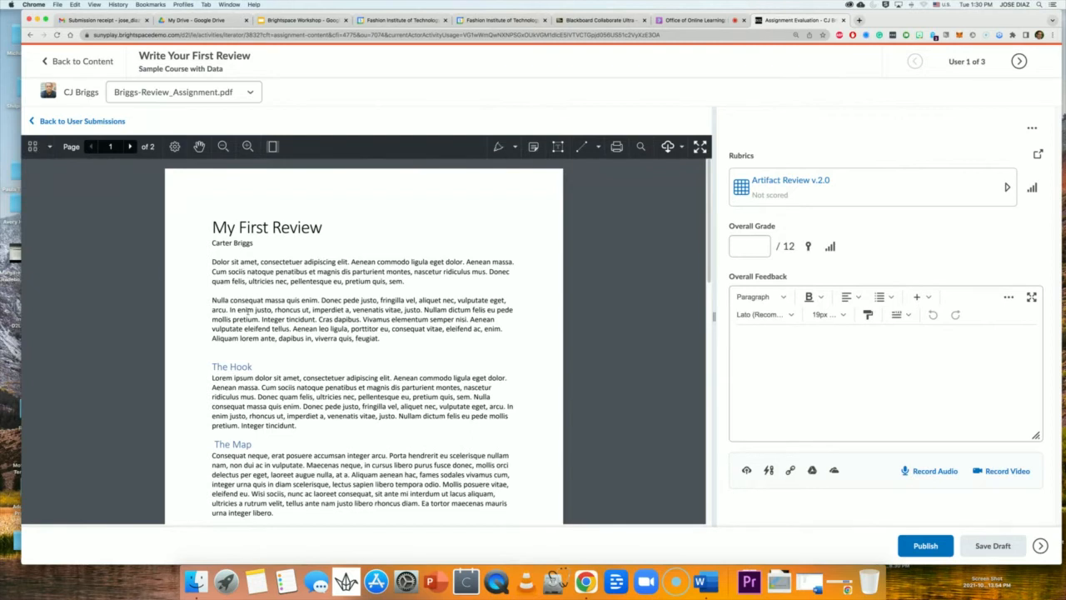
Check the thumbnails menu, then bring up the PDF viewer's annotation tool list.
left_click(53, 151)
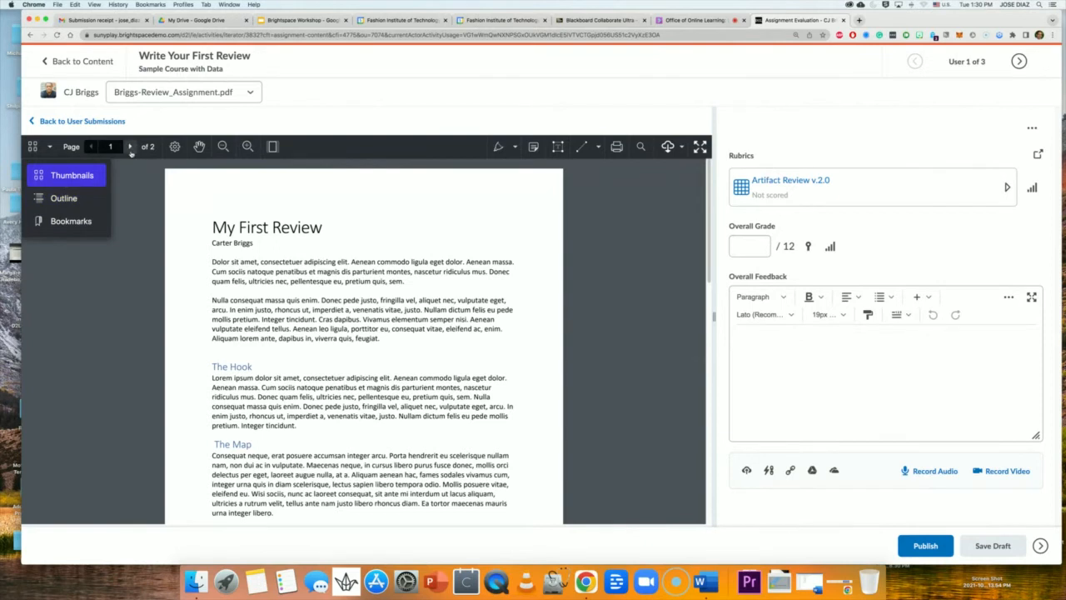
left_click(618, 242)
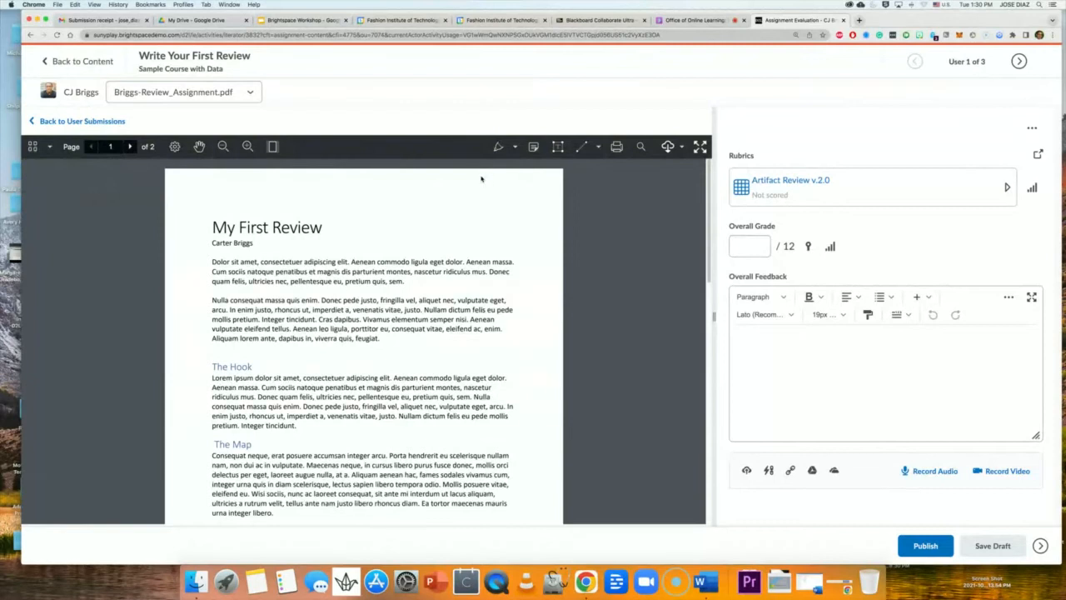
left_click(514, 147)
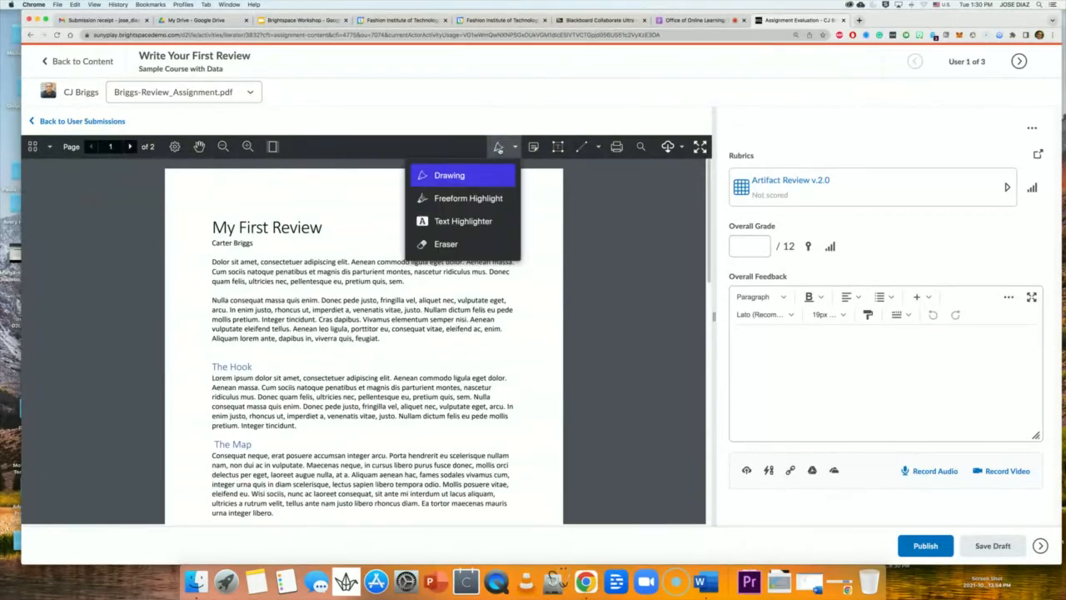
With blue freehand ink at adjusted width, underline the first paragraph's end and circle The Hook.
left_click(438, 176)
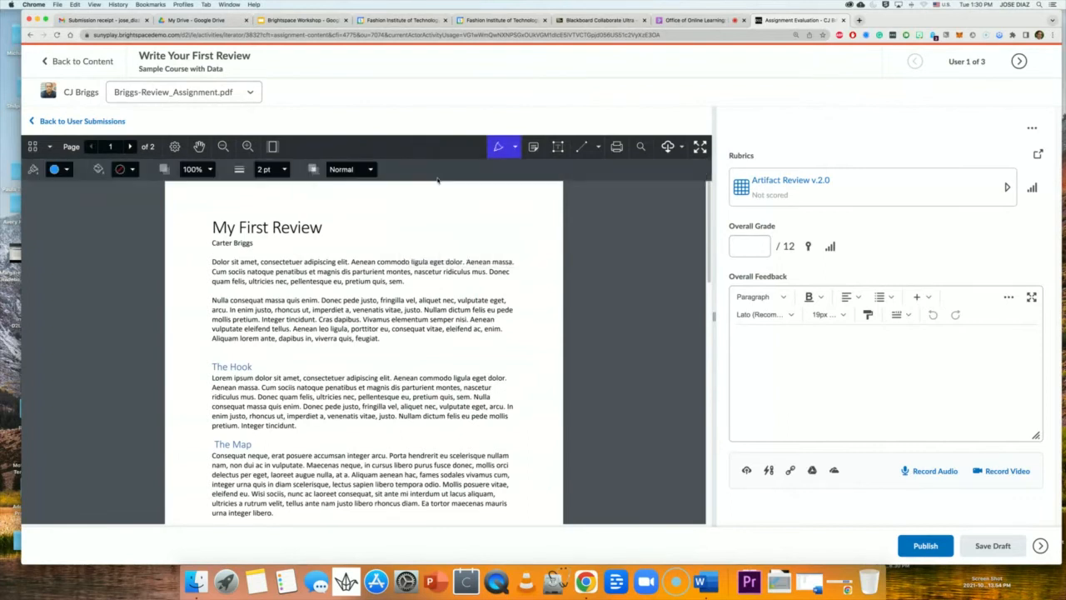
left_click(68, 171)
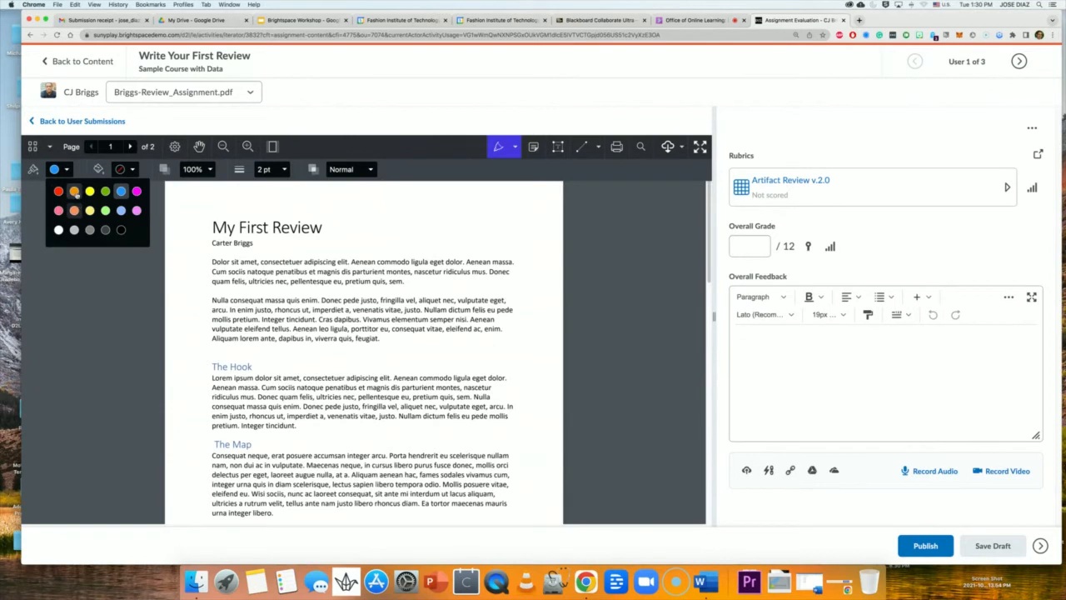
left_click(121, 193)
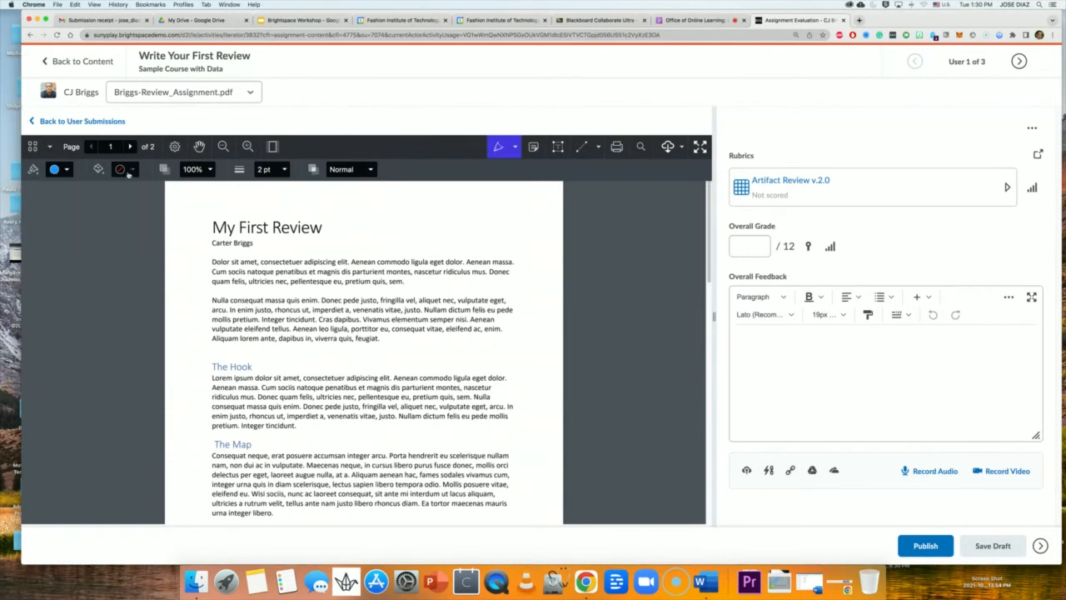
left_click(282, 172)
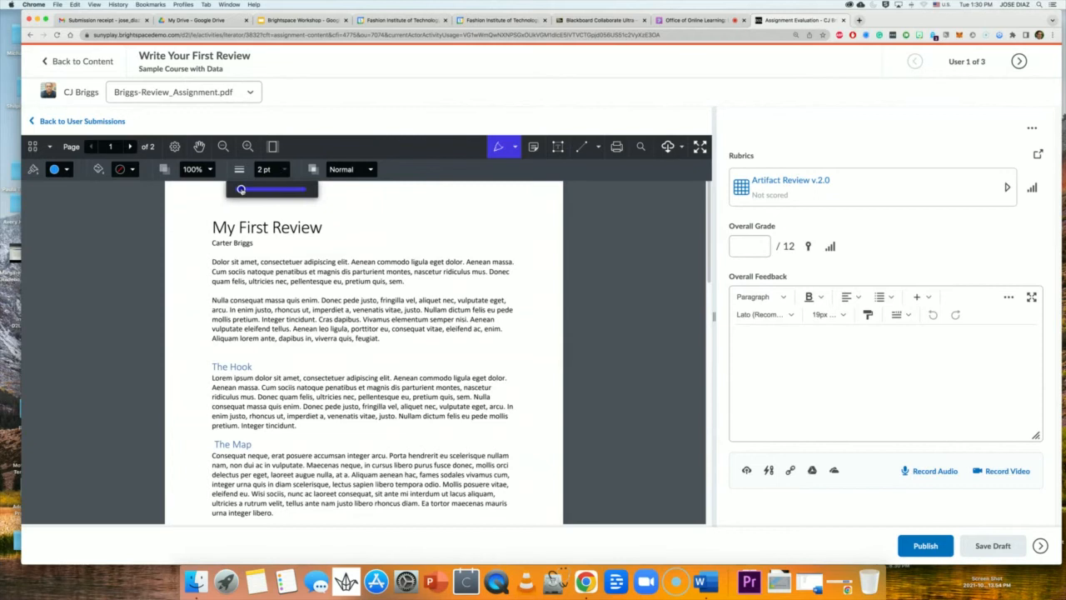
mouse_move(240, 189)
left_mouse_down()
mouse_move(300, 190)
mouse_move(240, 189)
left_mouse_up()
left_click_drag(248, 288, 396, 285)
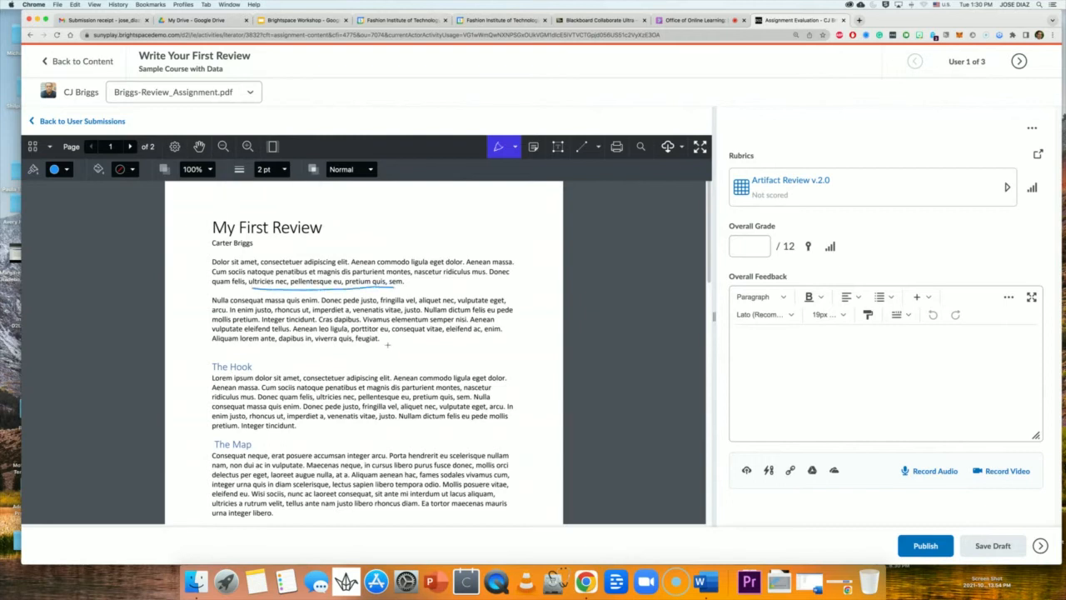
mouse_move(252, 363)
left_mouse_down()
mouse_move(214, 354)
mouse_move(201, 375)
mouse_move(263, 382)
mouse_move(239, 356)
left_mouse_up()
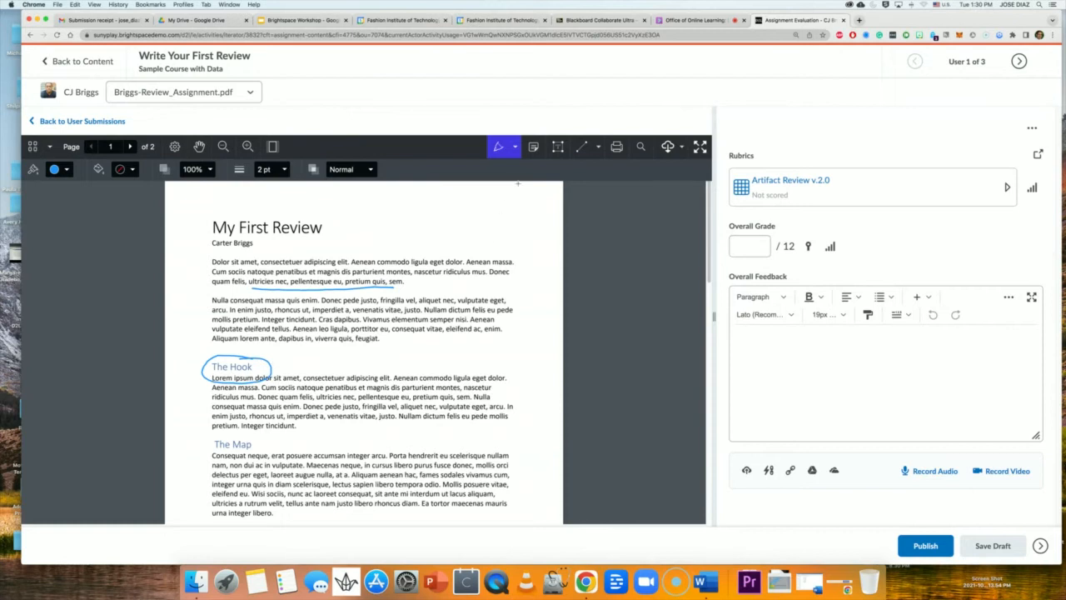
Pin a note reading 'Make sure to check your grammer' beside the second paragraph.
left_click(533, 146)
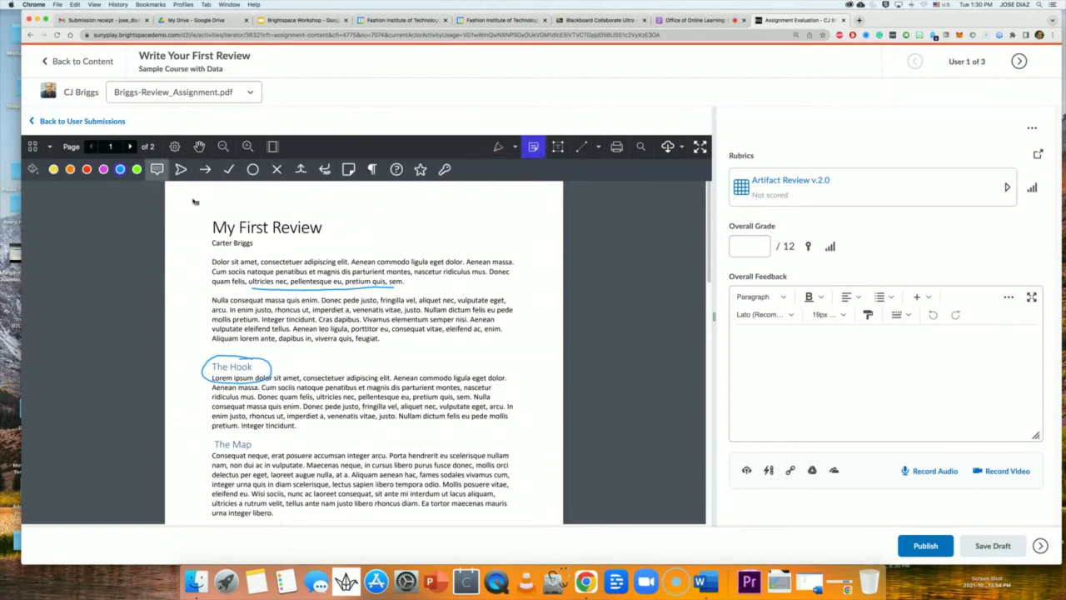
left_click(430, 336)
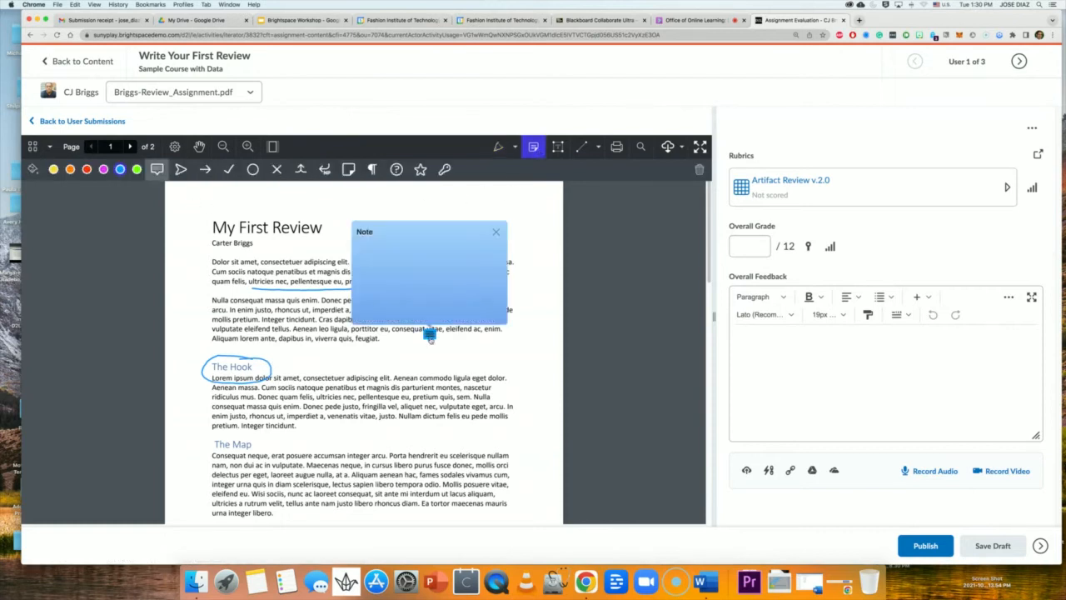
type("Make sure to check your grammer.")
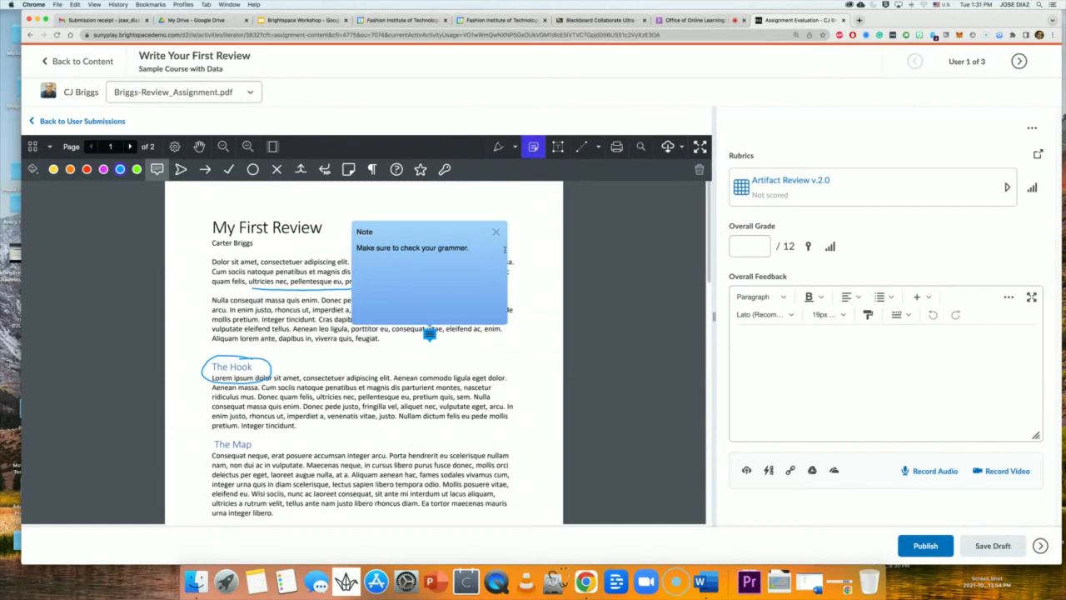
left_click(505, 366)
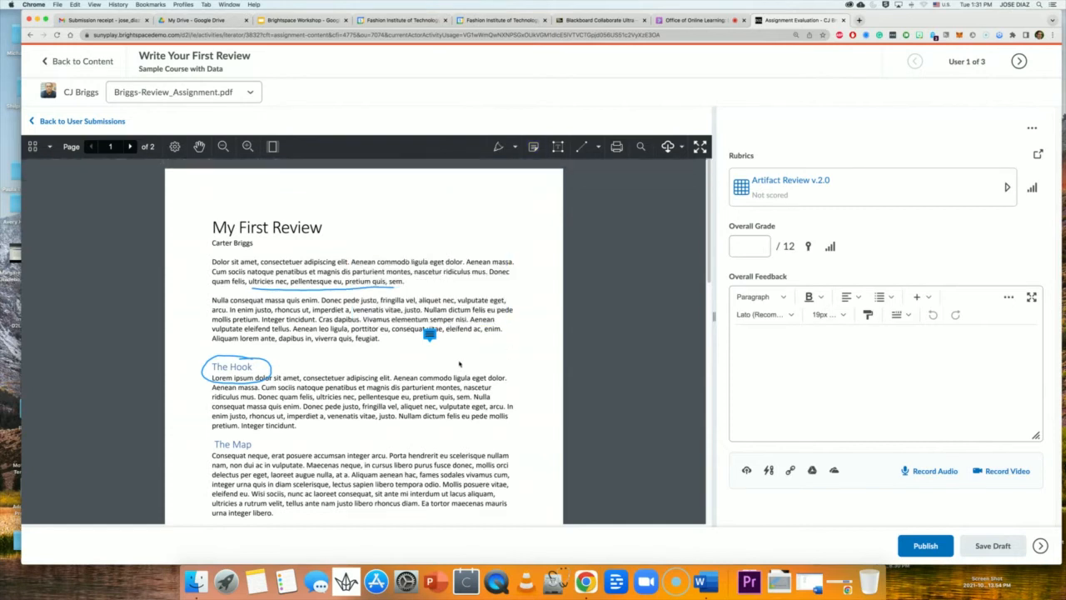
mouse_move(429, 334)
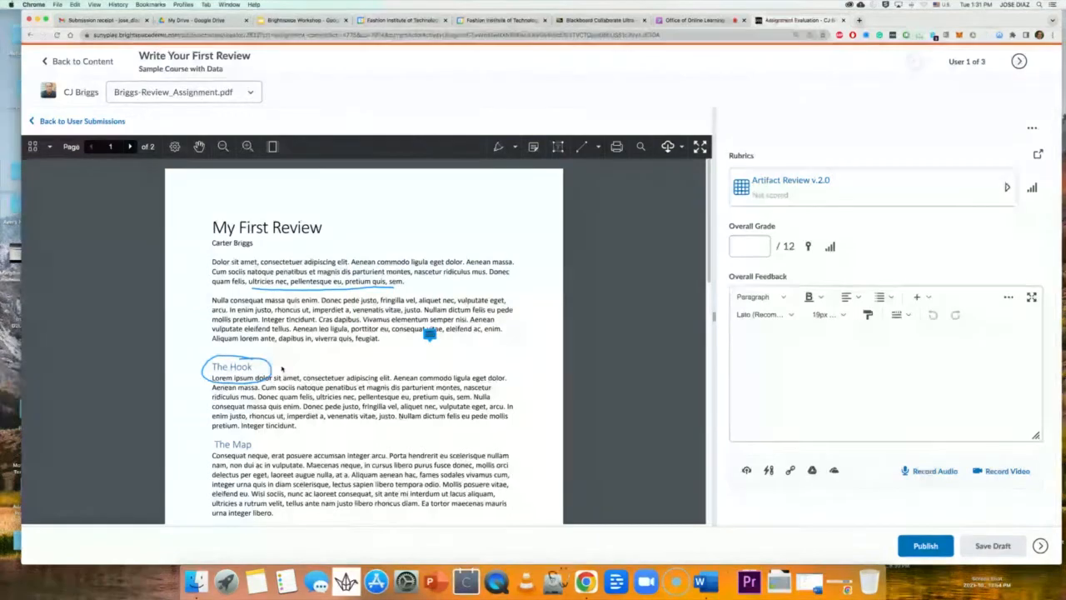
mouse_move(430, 334)
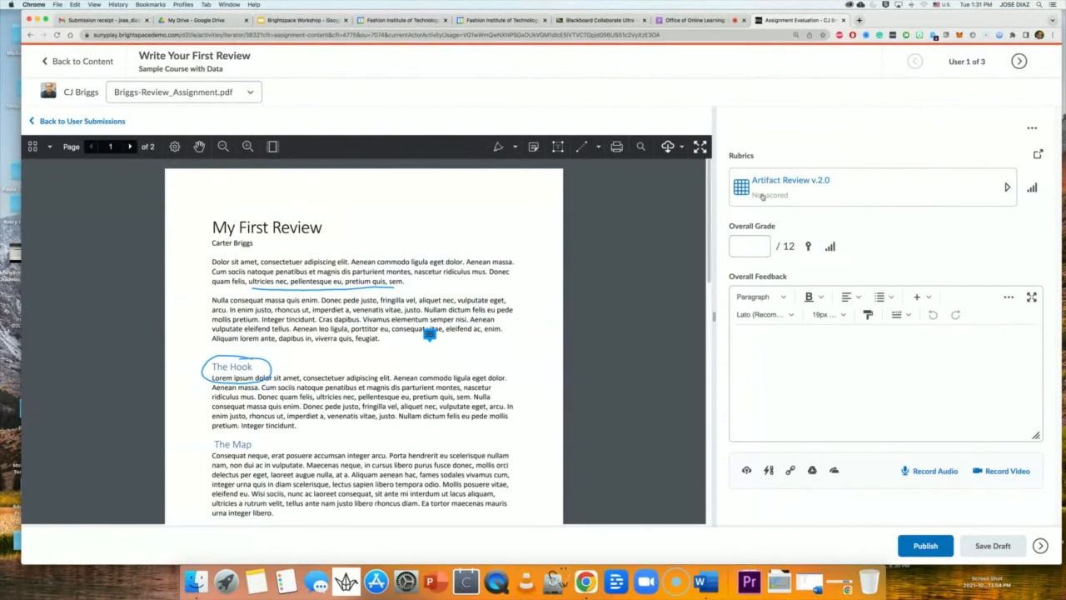
Enter 'Great work!' in the Overall Feedback editor, removing the stray 'd' typo.
left_click(754, 245)
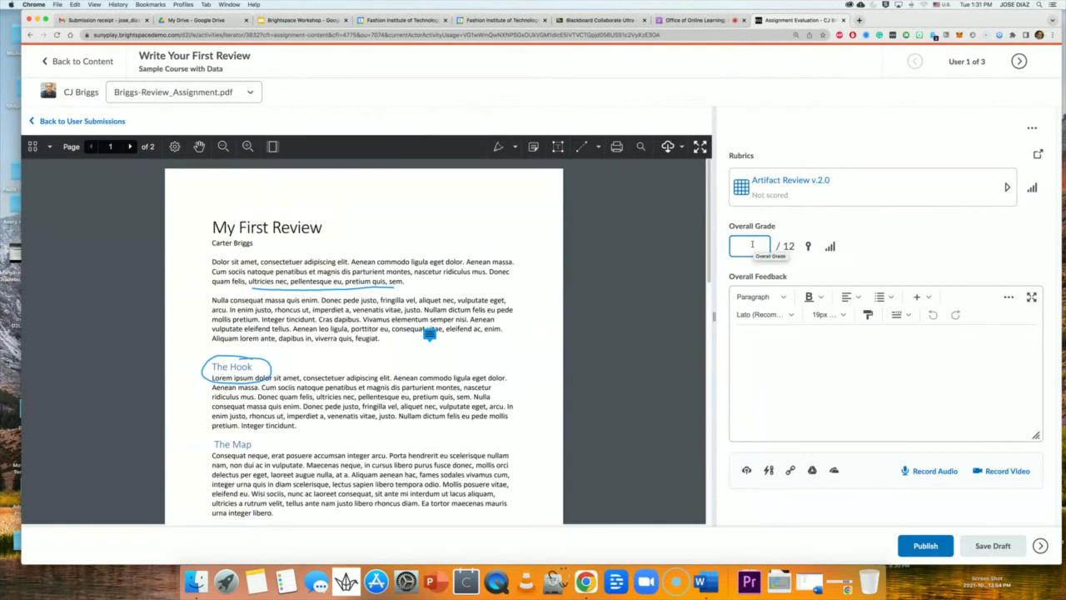
left_click(754, 340)
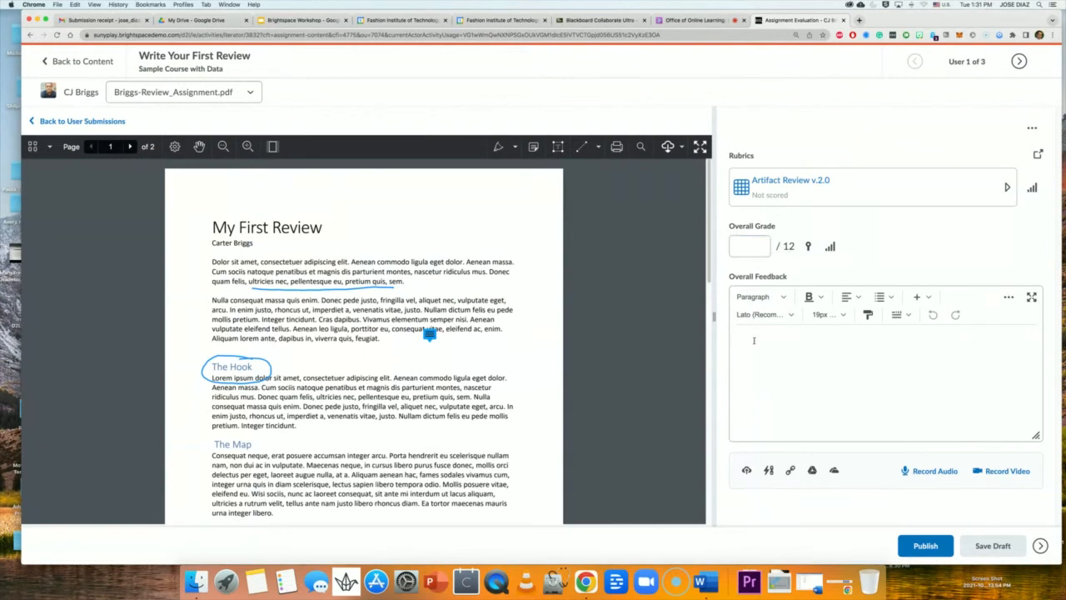
type("Great workd")
key("BackSpace")
type("!")
scroll(516, 387, "down", 10)
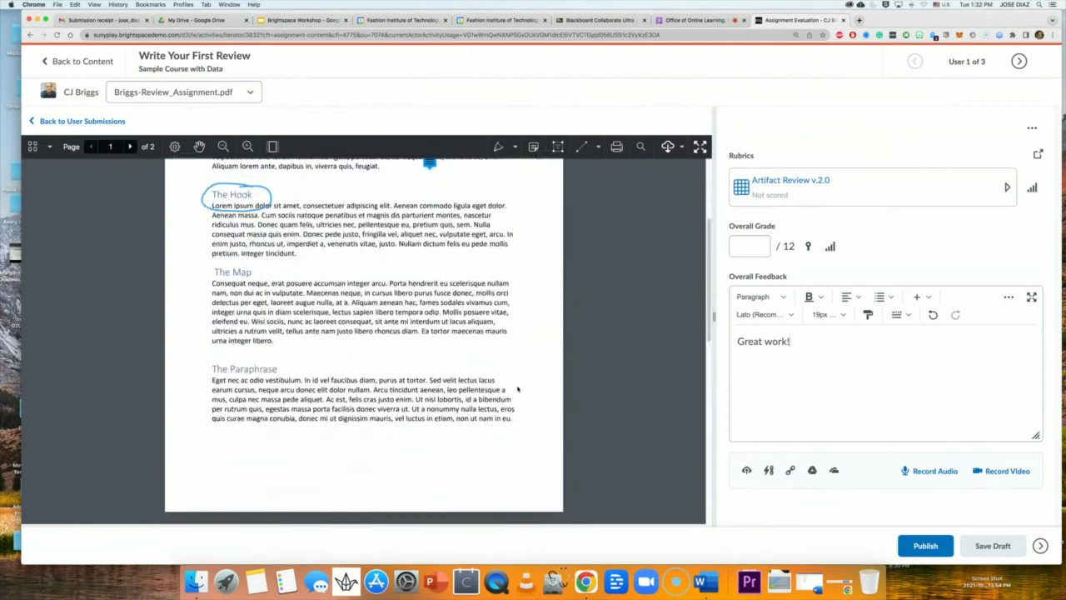
scroll(486, 356, "up", 10)
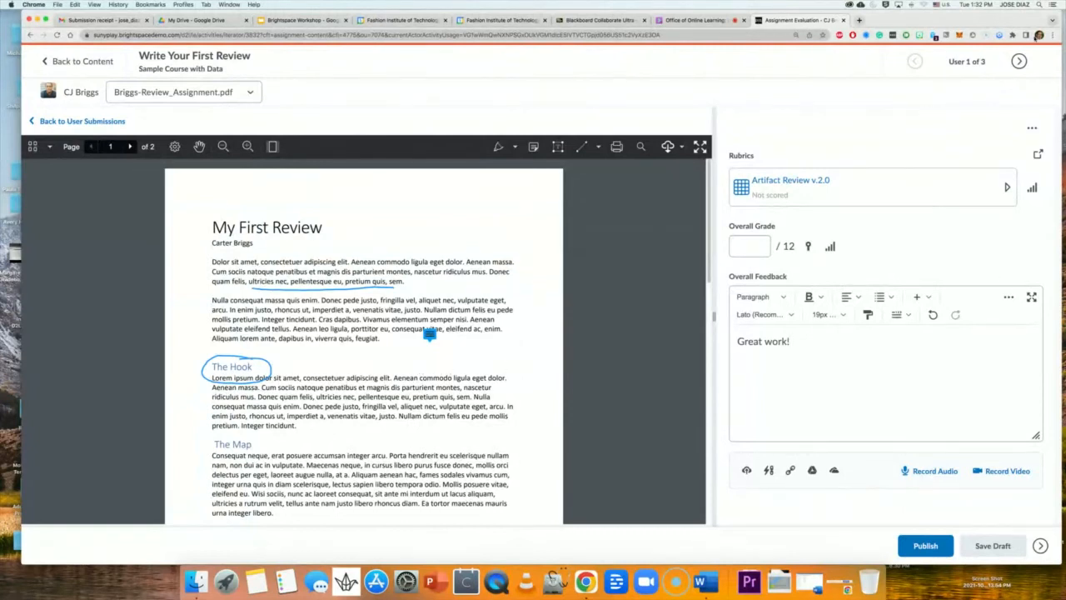
left_click(690, 20)
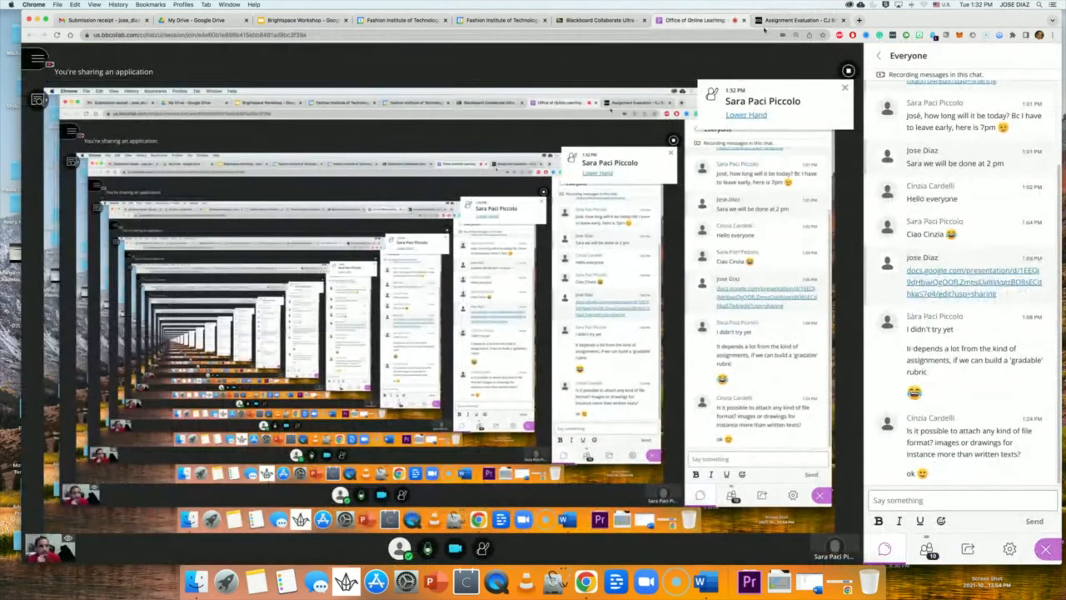
left_click(789, 20)
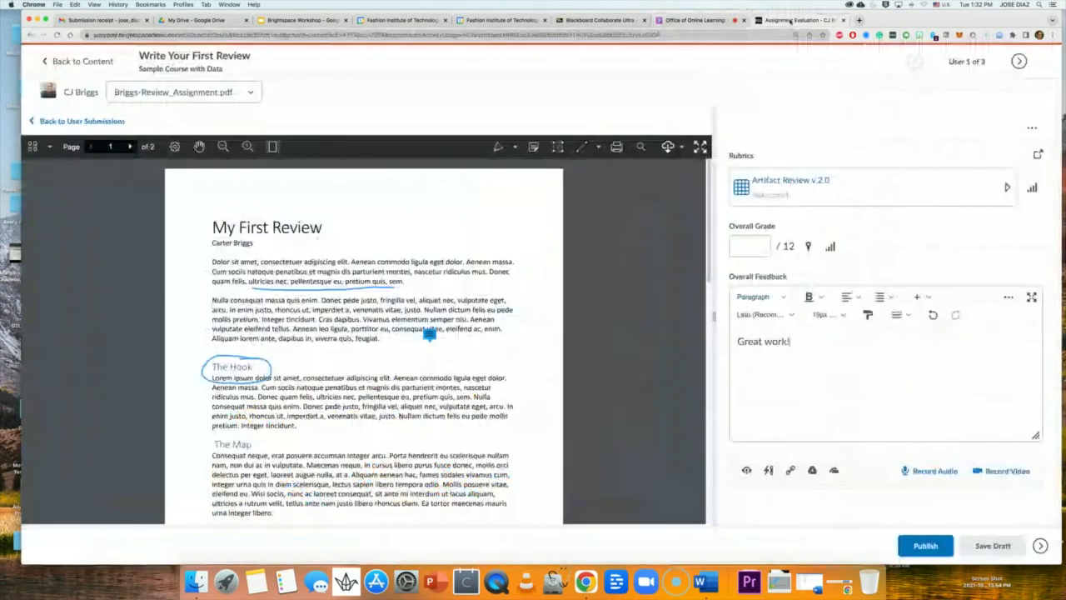
left_click(745, 355)
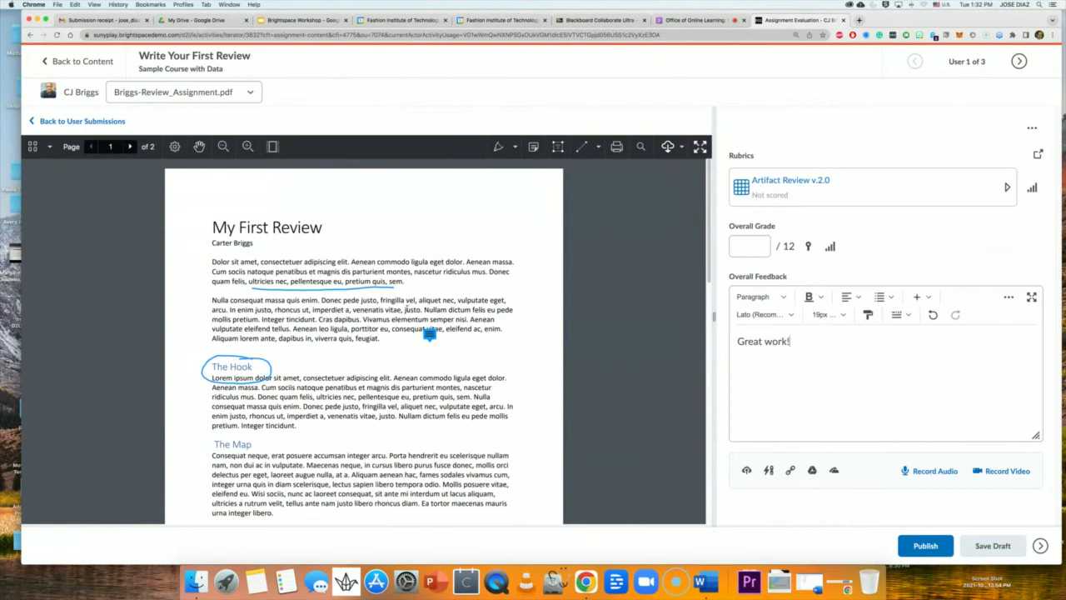
Record a 15-second audio feedback clip in Media Capture and pause its playback preview.
left_click(926, 472)
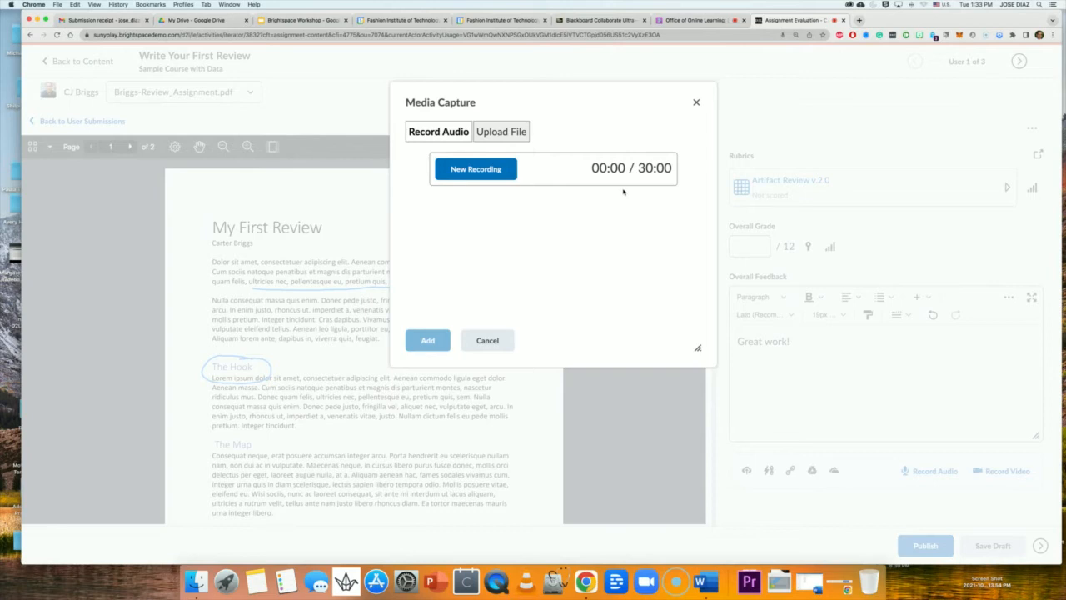
left_click(465, 172)
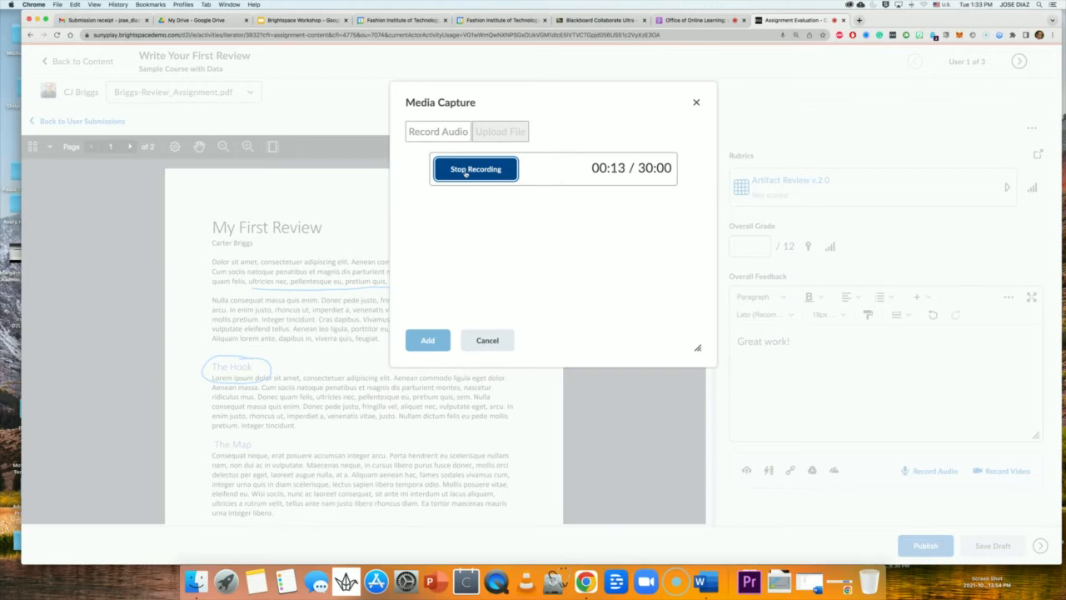
left_click(470, 171)
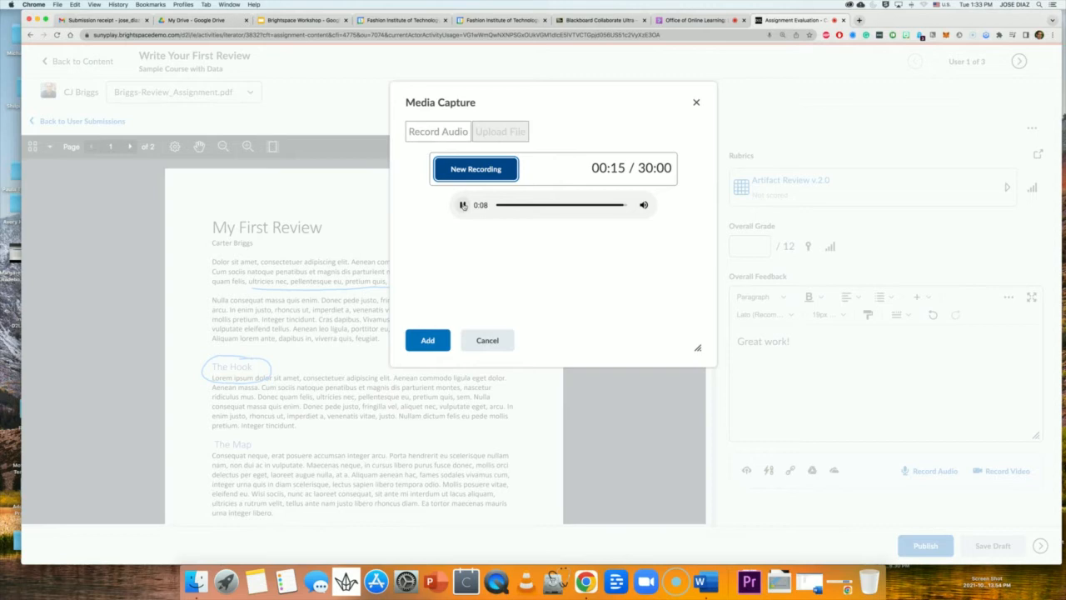
left_click(463, 205)
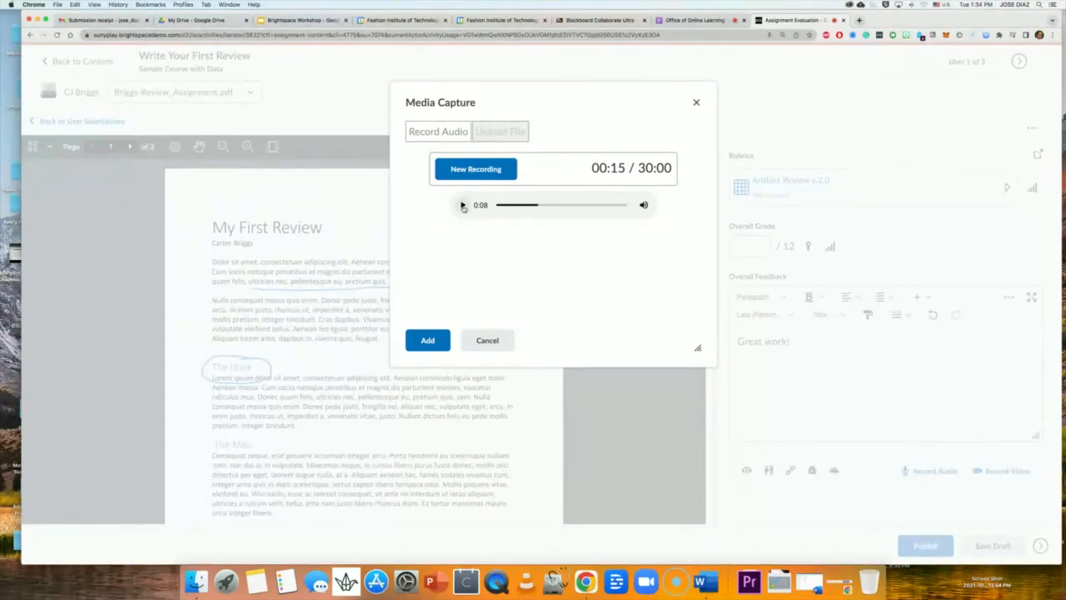
left_click(706, 20)
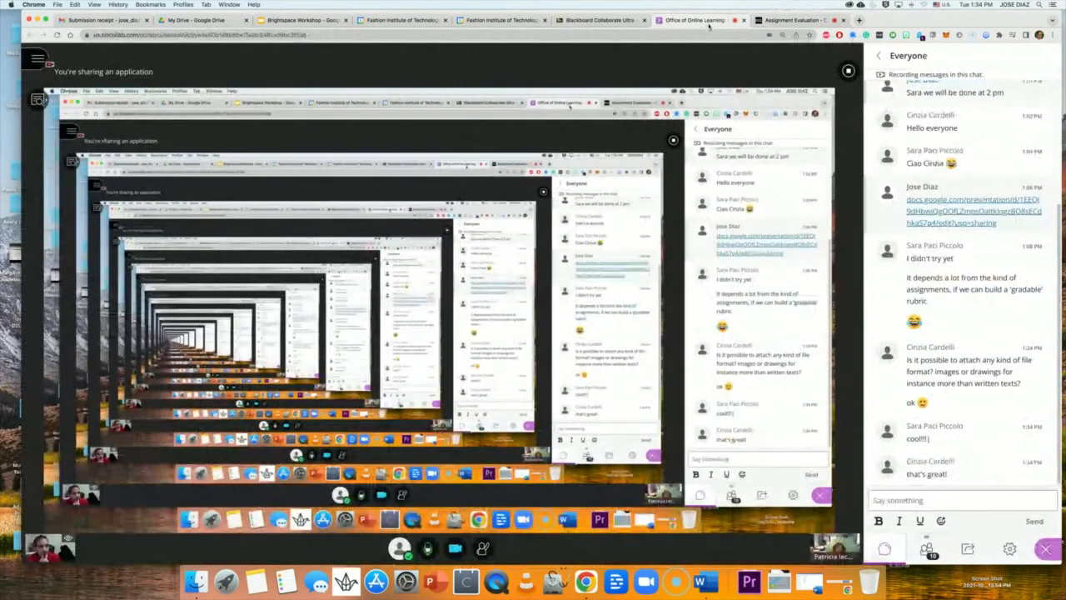
Go back from the Collaborate chat to the Assignment Evaluation tab with the 00:15 clip.
left_click(796, 20)
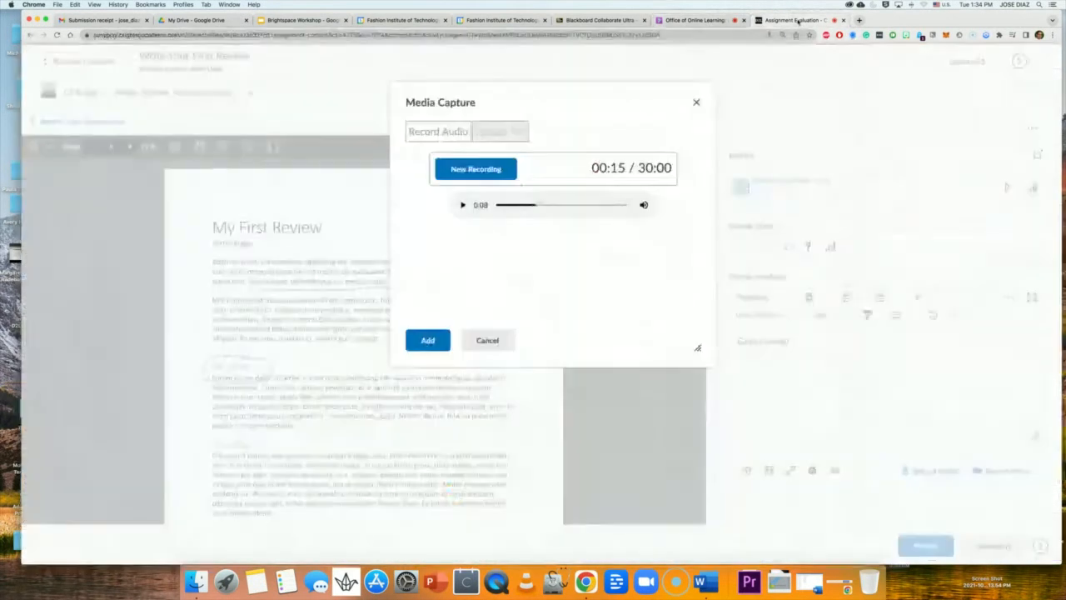
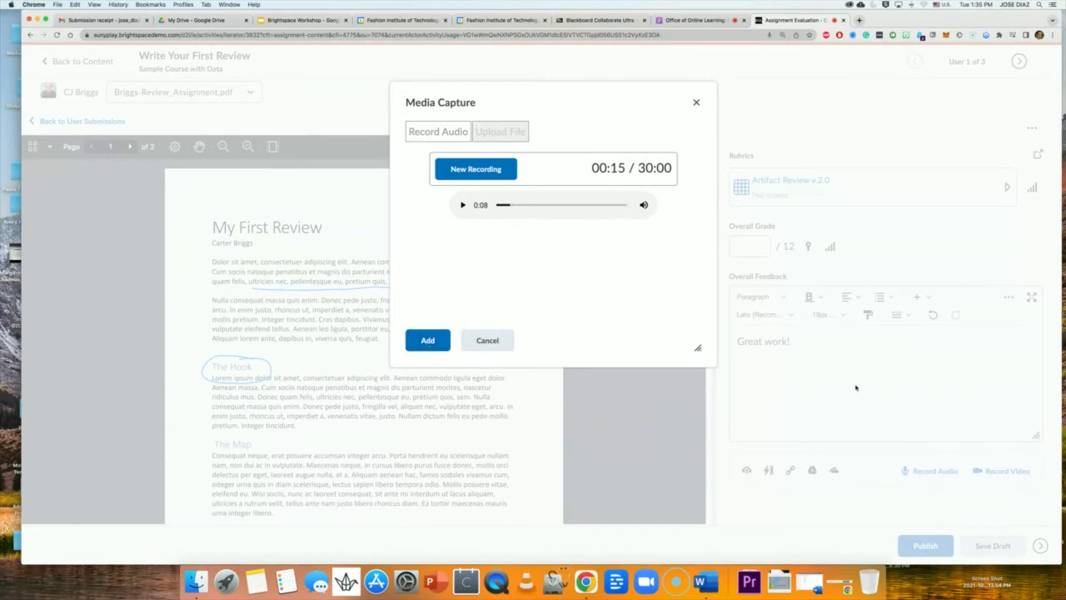
Title the audio clip 'Feedback Assignment #1' with a description, English (United States) audio, and auto-captions.
left_click(429, 340)
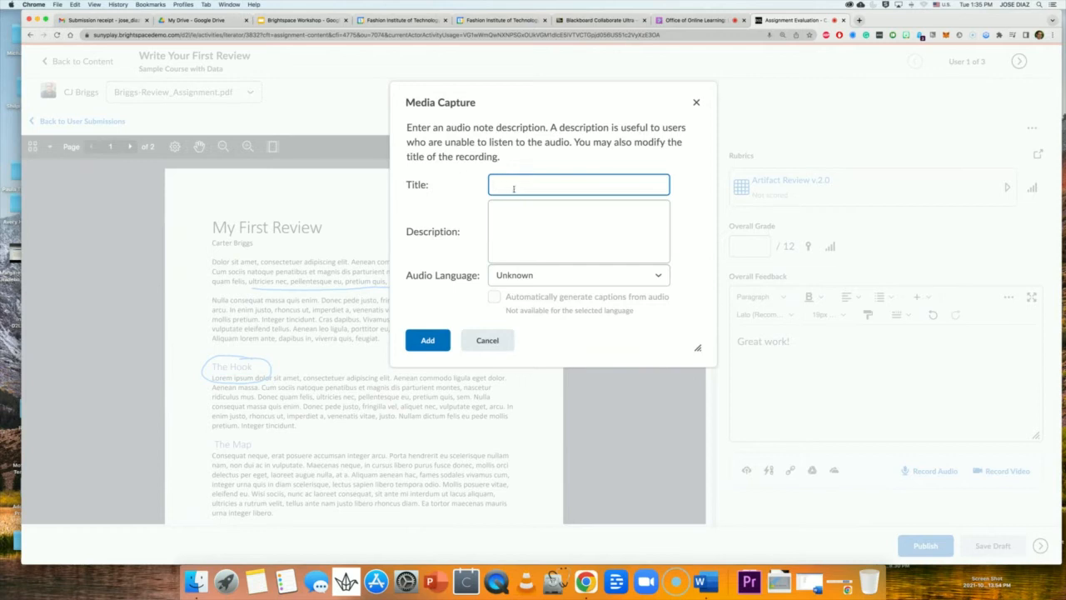
type("F")
key("BackSpace")
type("Feedback Assignment #1")
left_click(514, 231)
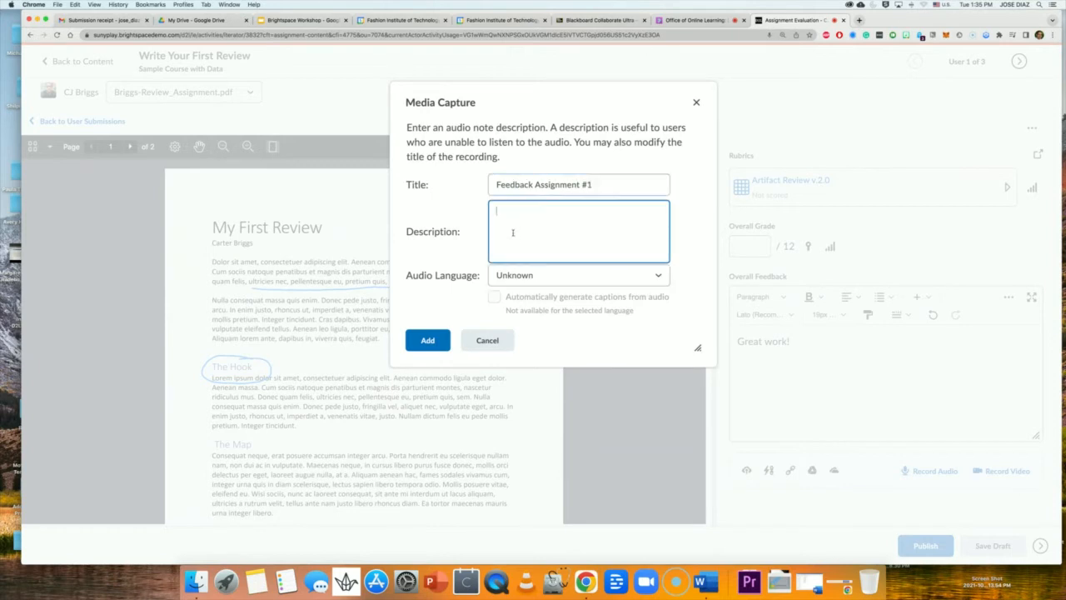
type("sfdfddfd")
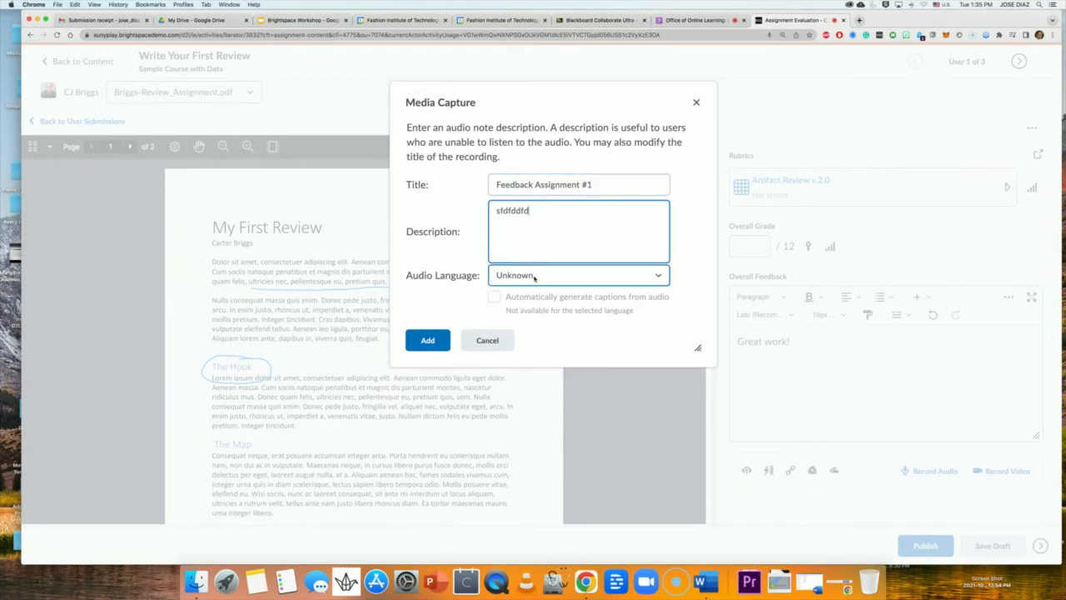
left_click(536, 279)
left_click(533, 288)
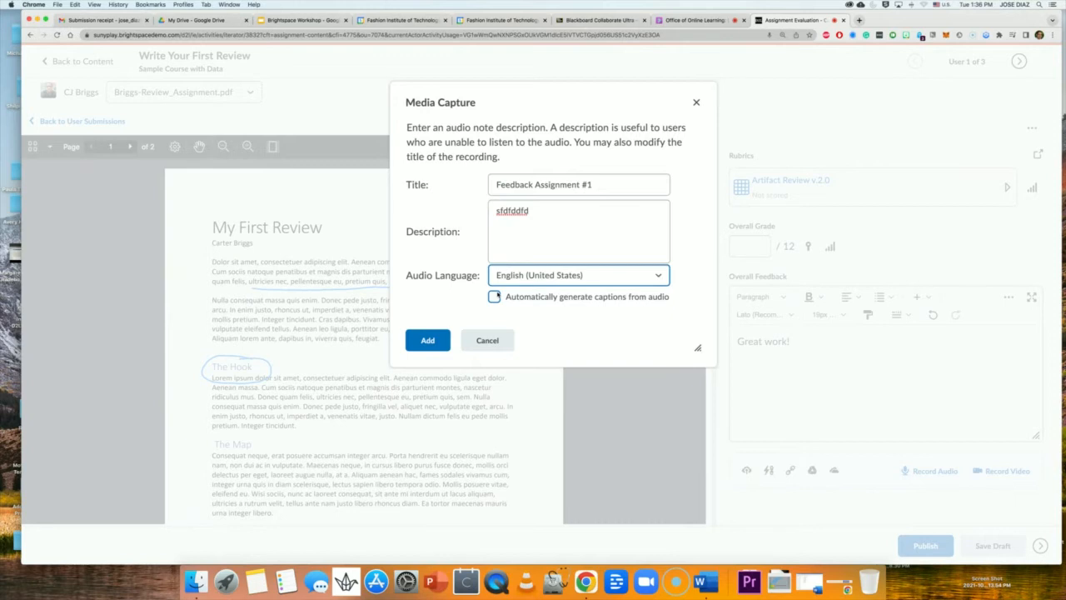
left_click(495, 298)
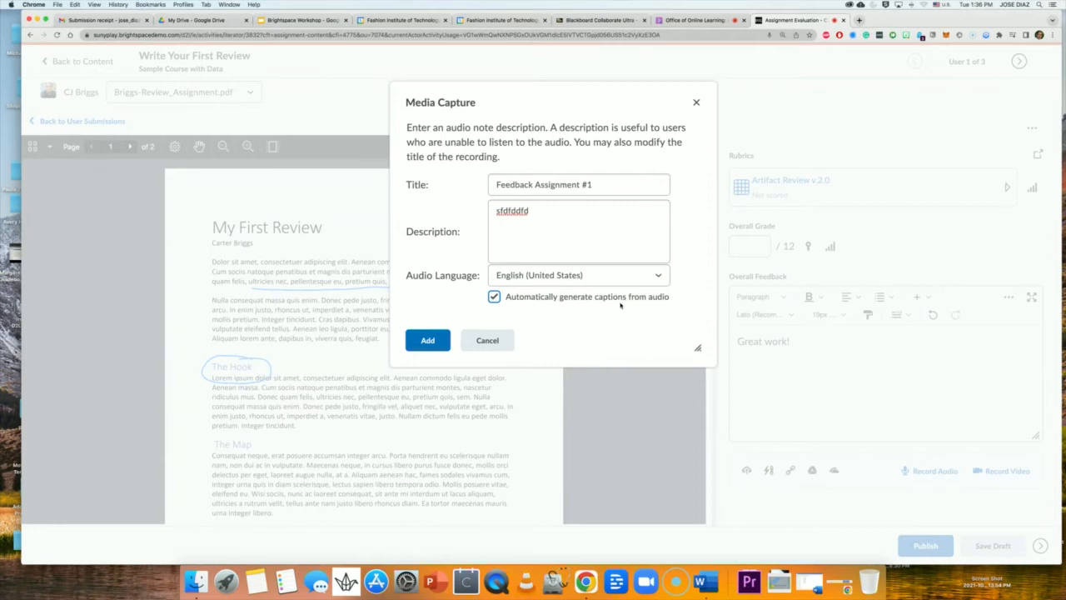
left_click(428, 343)
Attach the captioned clip to the feedback and publish the evaluation despite unscored rubric criteria.
left_click(428, 341)
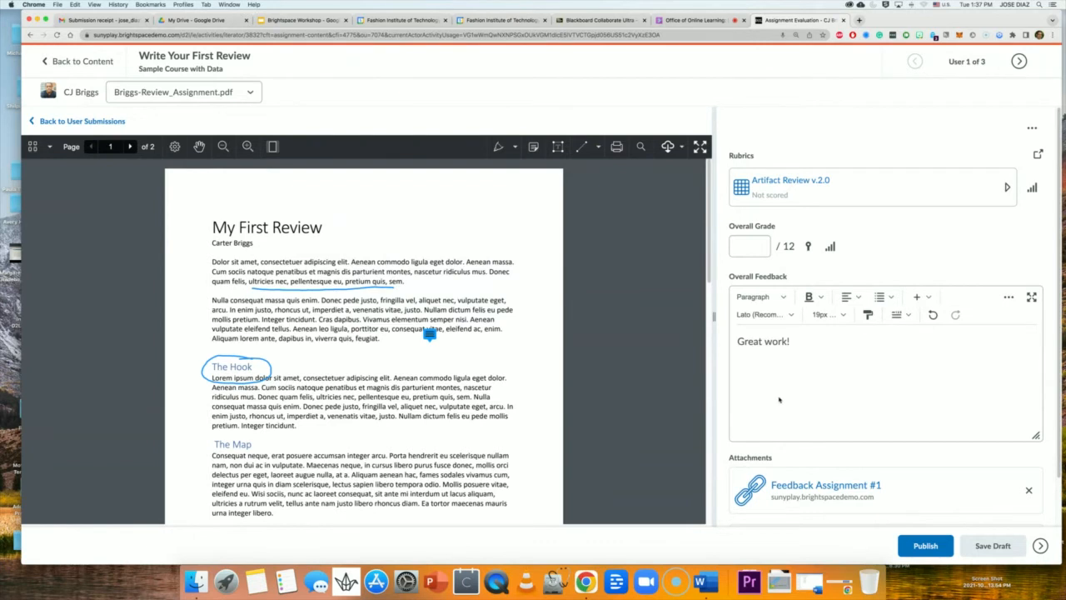
scroll(780, 400, "down", 2)
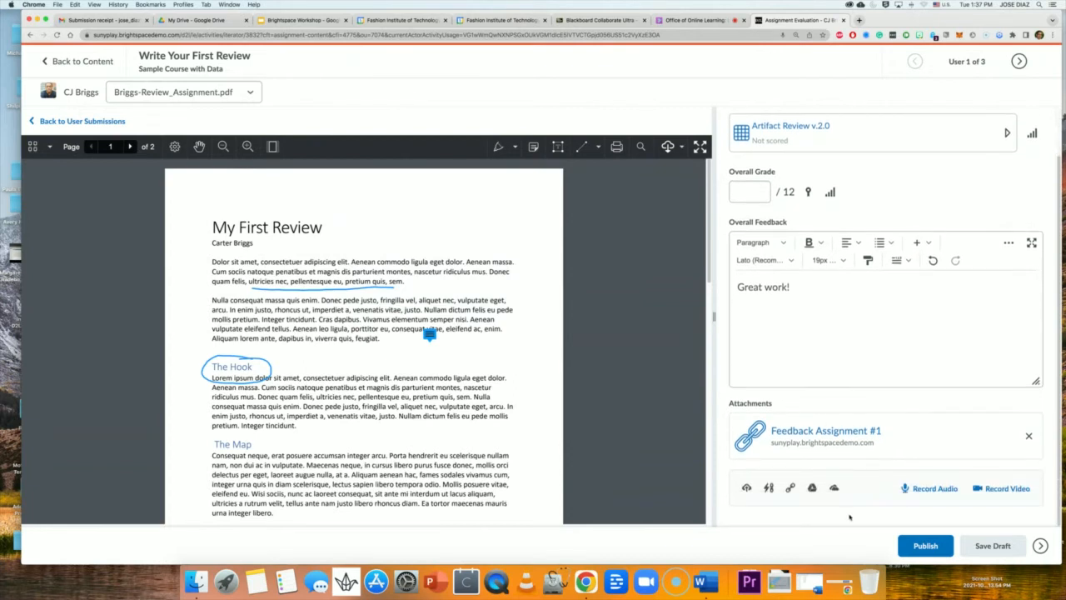
left_click(926, 550)
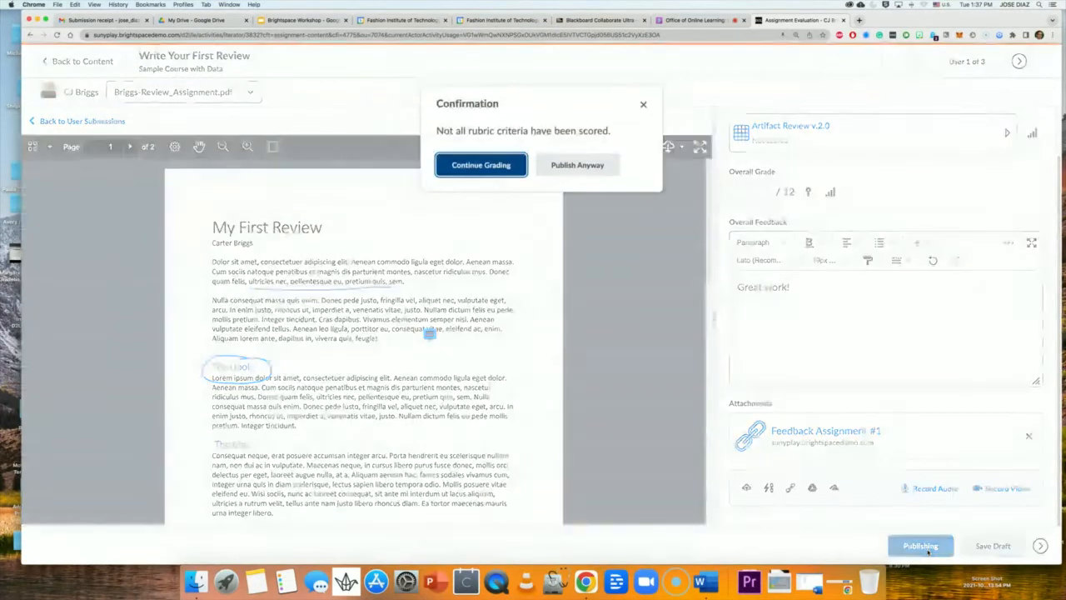
left_click(603, 176)
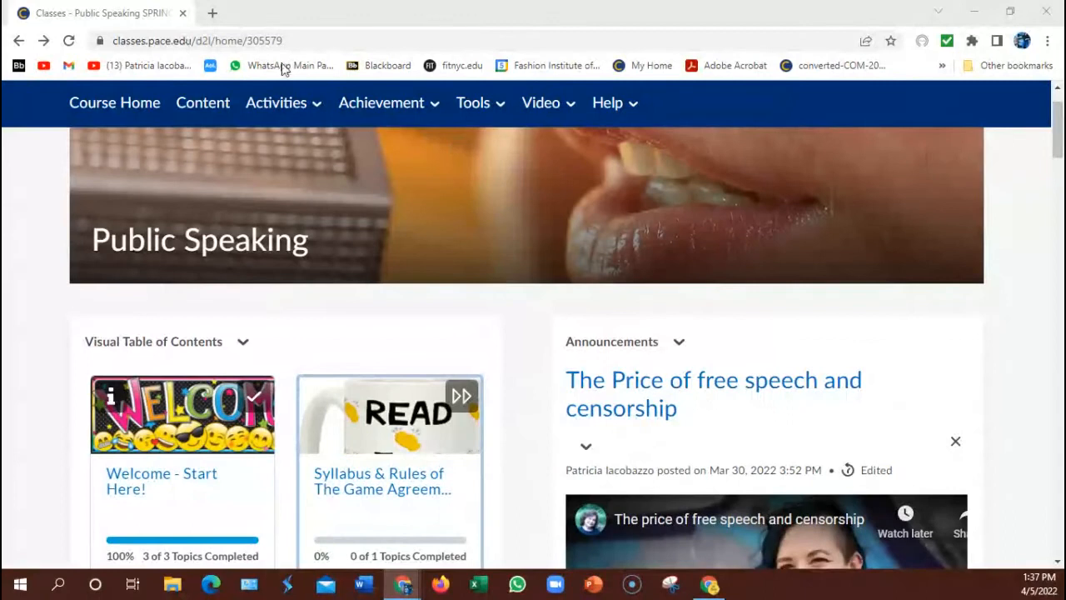
Open Class Progress from the Achievement menu and scroll through each student's logins and grades.
left_click(376, 119)
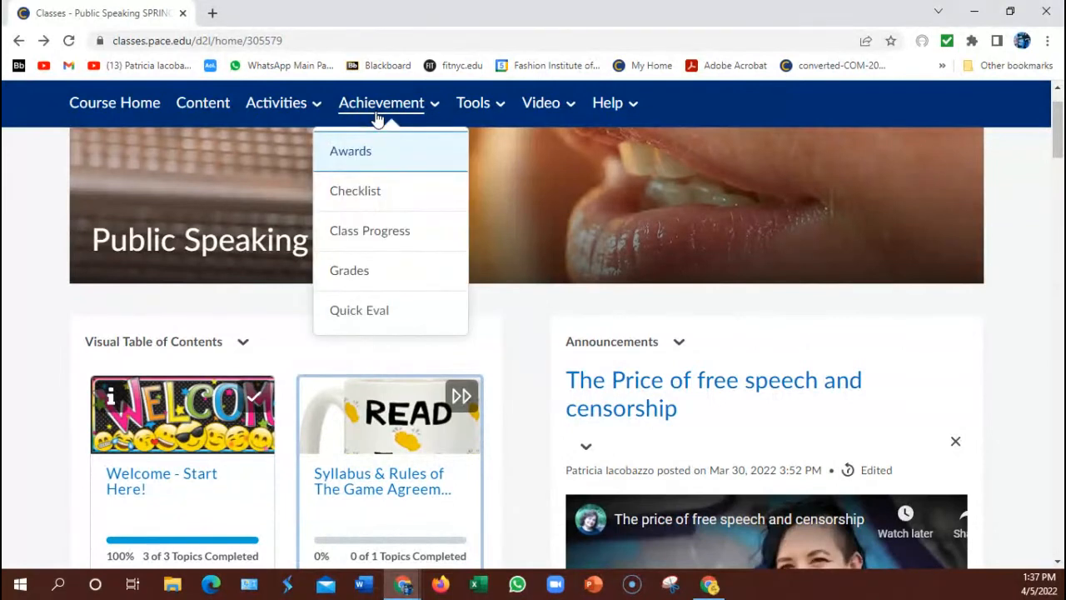
left_click(388, 231)
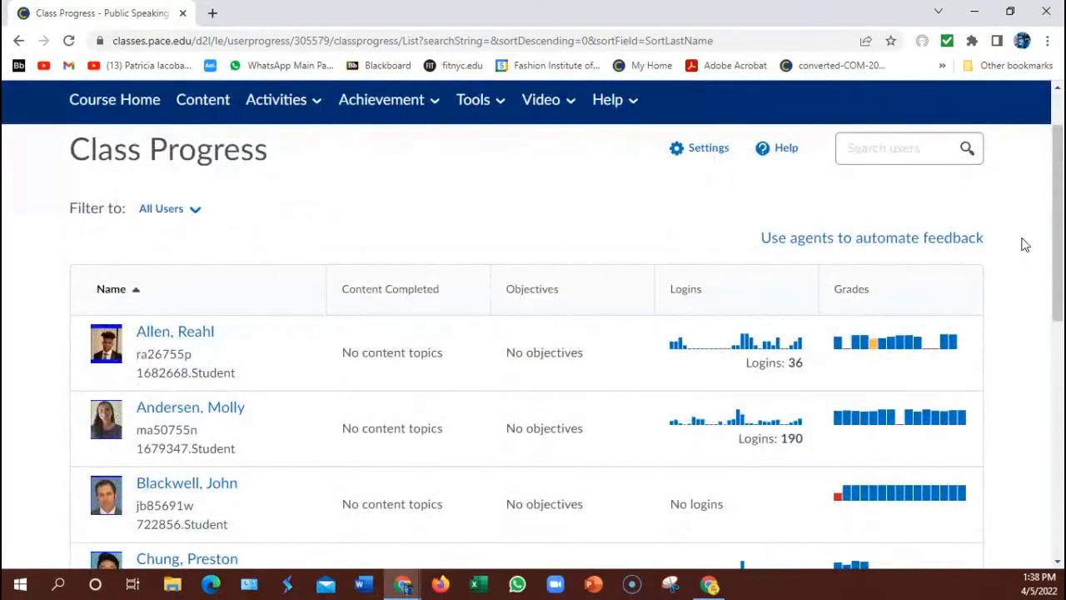
scroll(1024, 245, "down", 5)
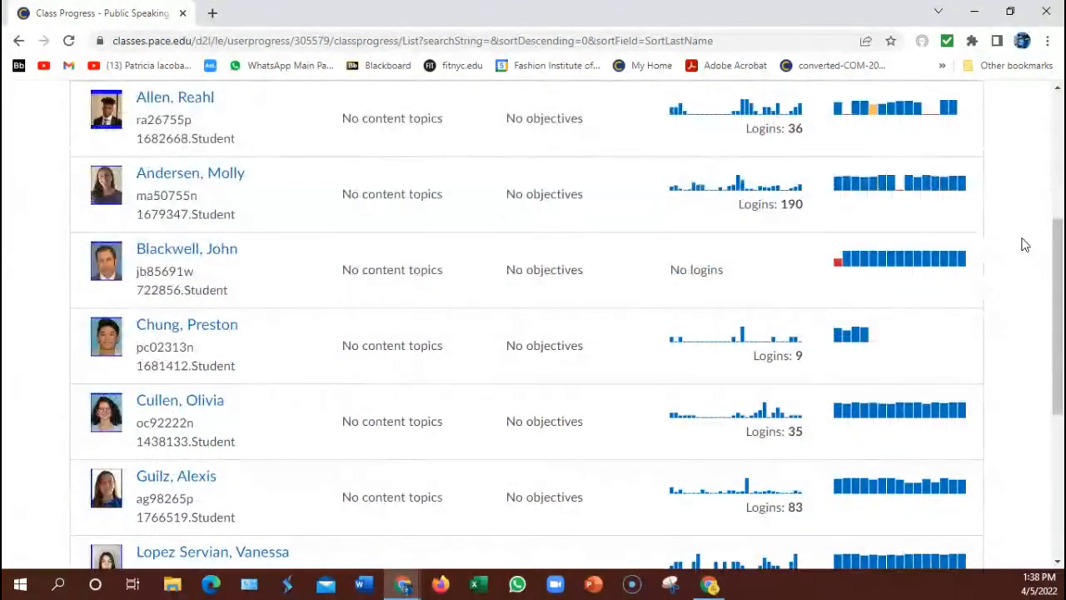
scroll(1024, 245, "down", 3)
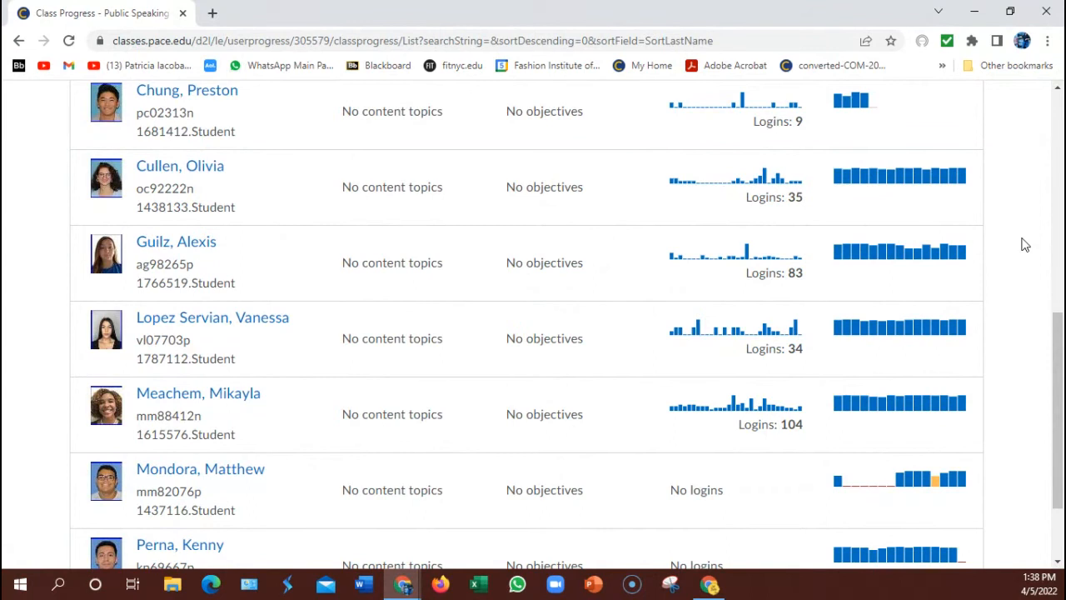
scroll(1025, 245, "down", 2)
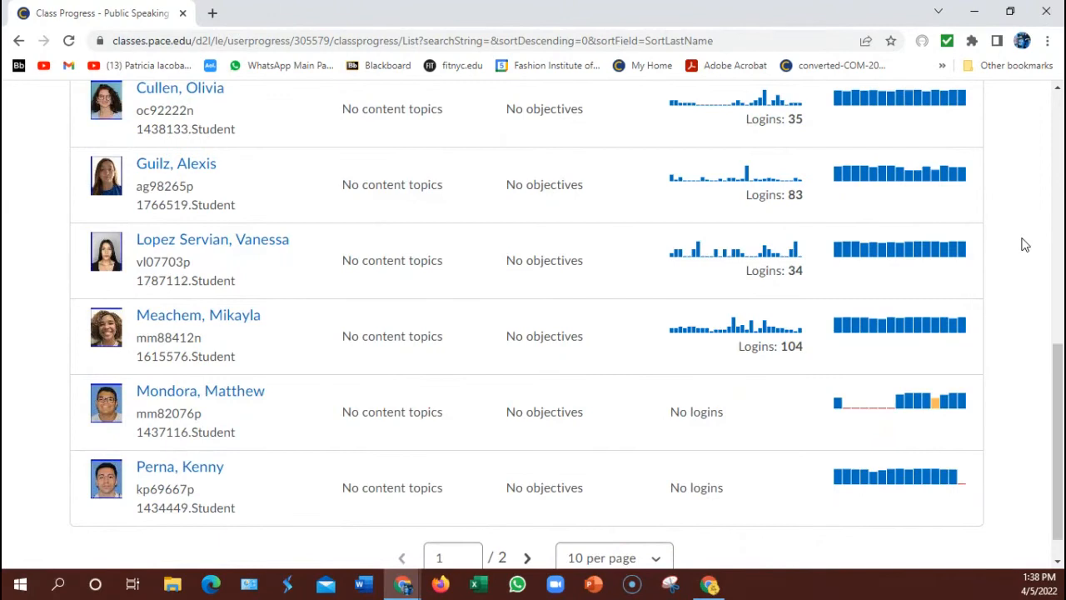
scroll(1025, 245, "up", 6)
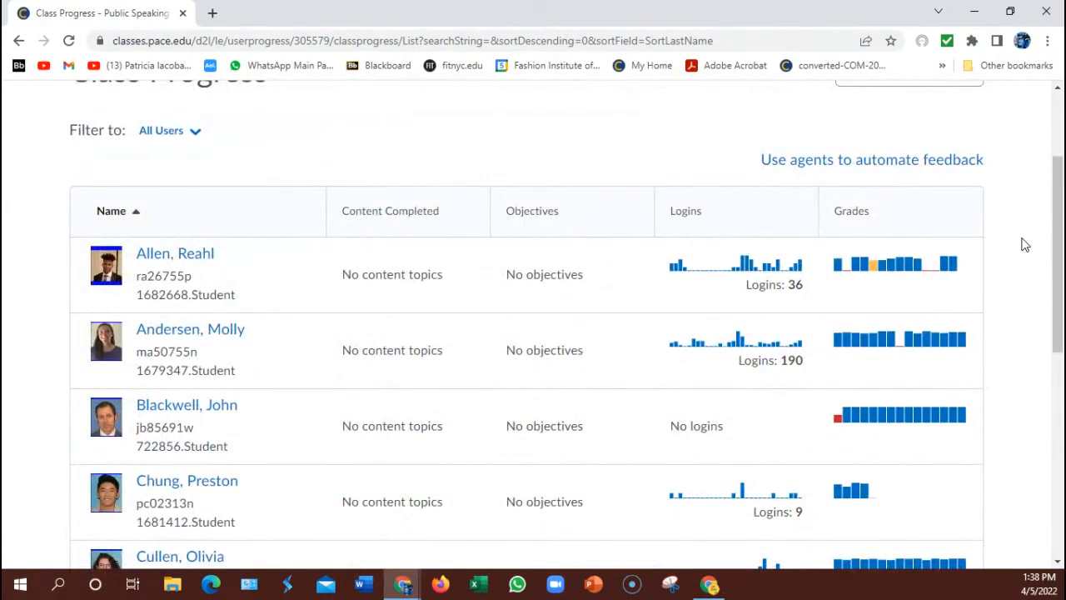
scroll(1025, 245, "down", 3)
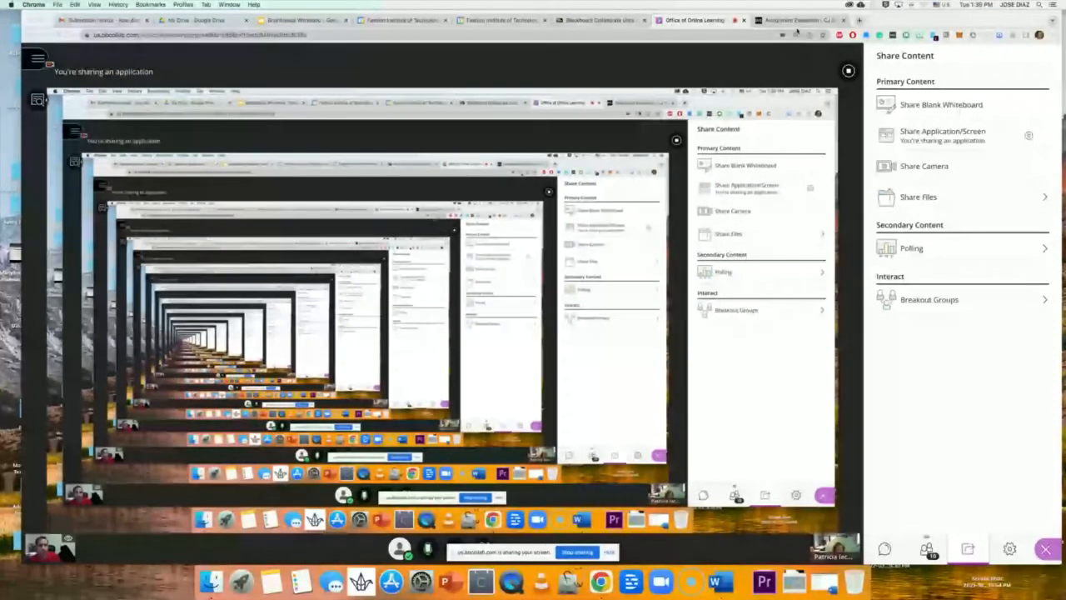
Leave the Collaborate session for the Assignment Evaluation tab, then go back to Write Your First Review.
left_click(796, 21)
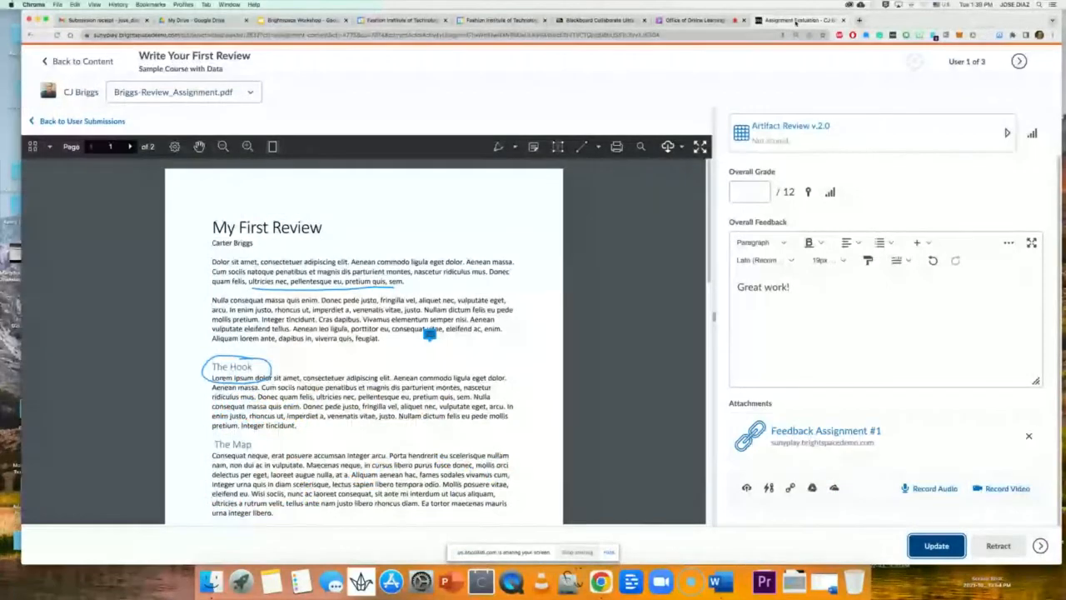
left_click(694, 21)
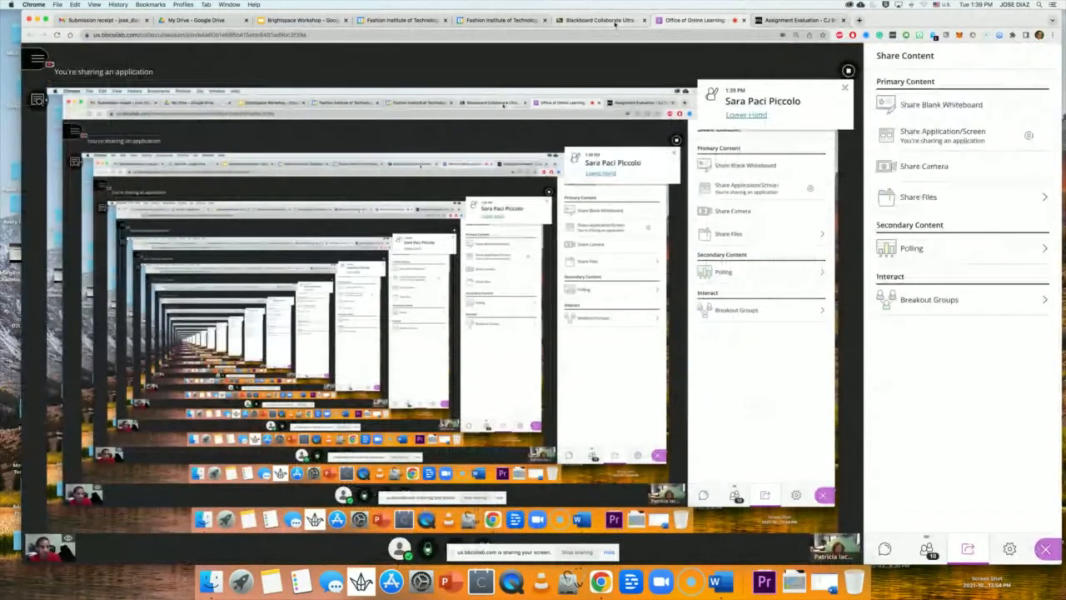
left_click(808, 21)
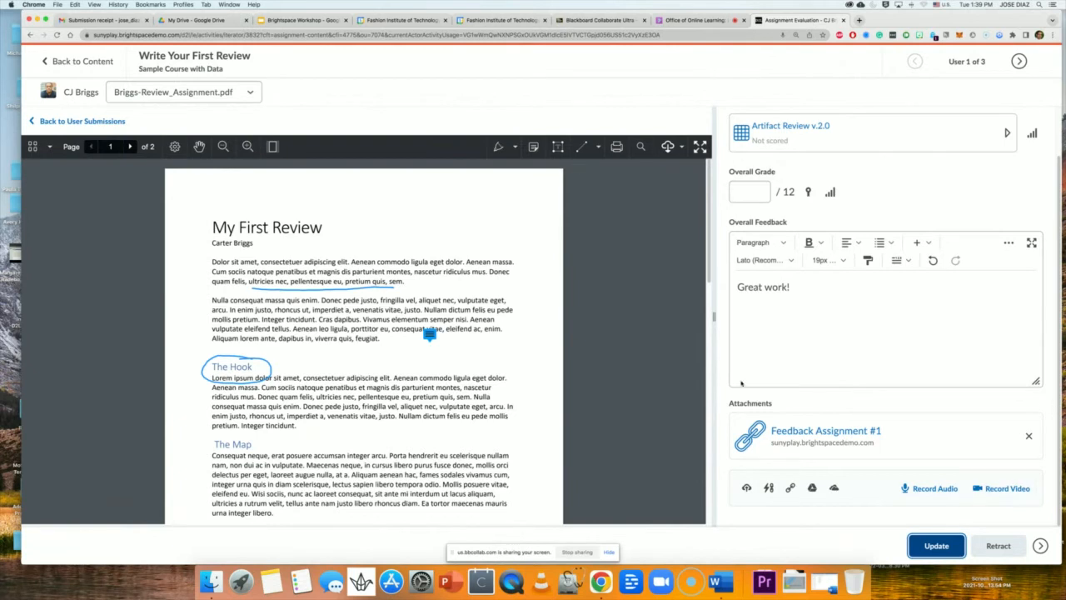
left_click(58, 67)
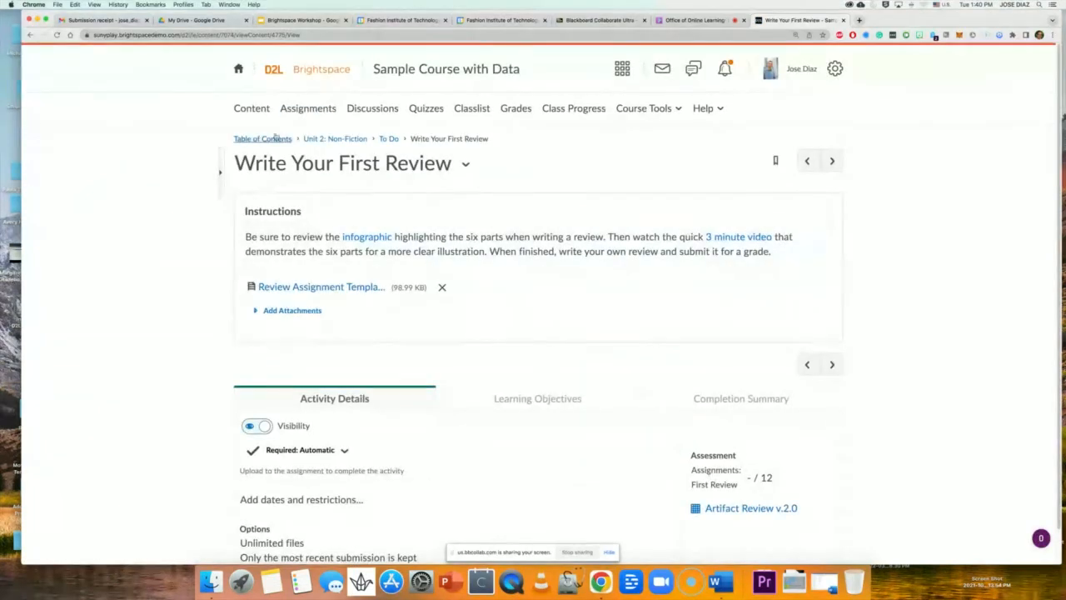
Open the course Table of Contents and dismiss the screen-sharing notification.
left_click(249, 140)
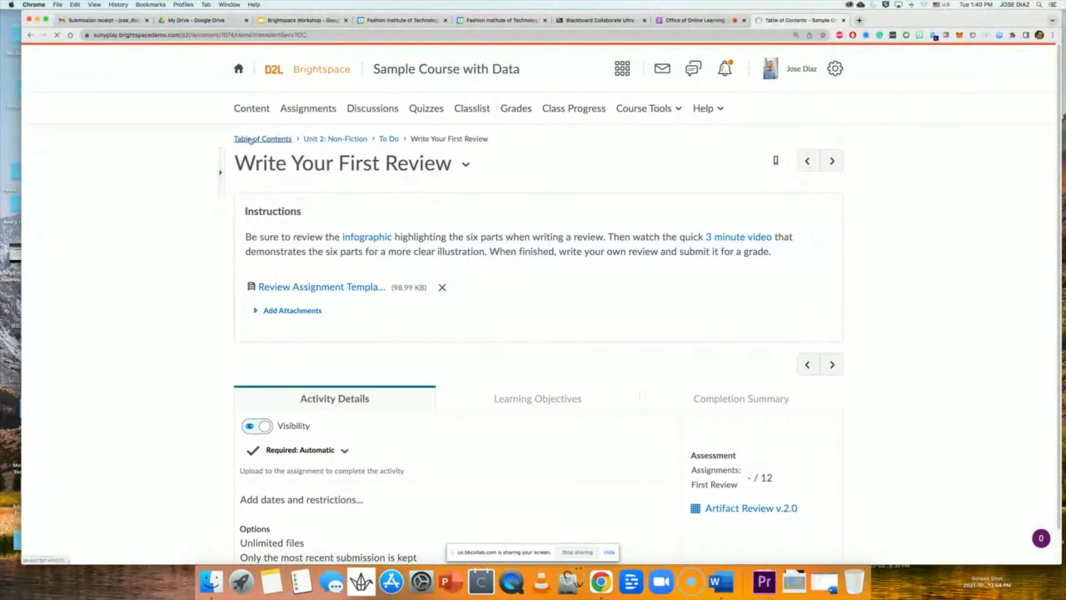
left_click(609, 552)
scroll(863, 452, "down", 5)
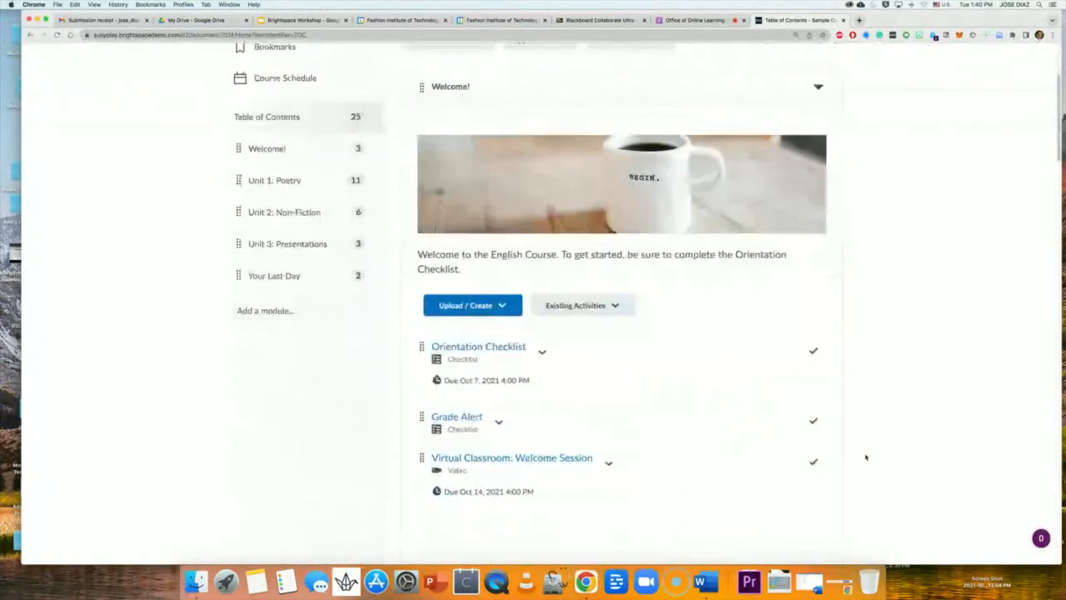
scroll(862, 458, "up", 4)
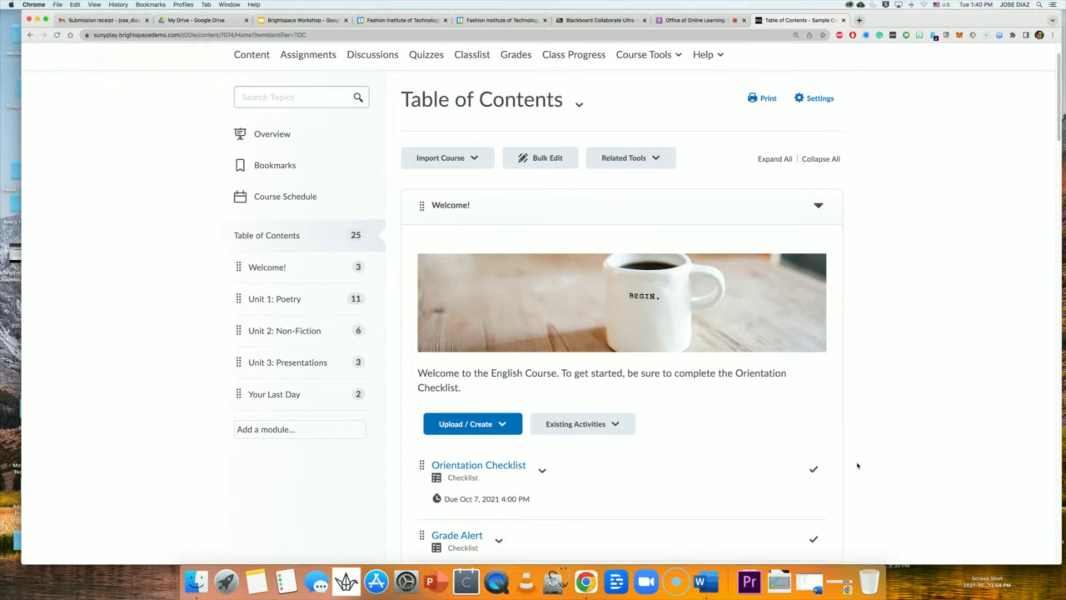
scroll(873, 500, "up", 2)
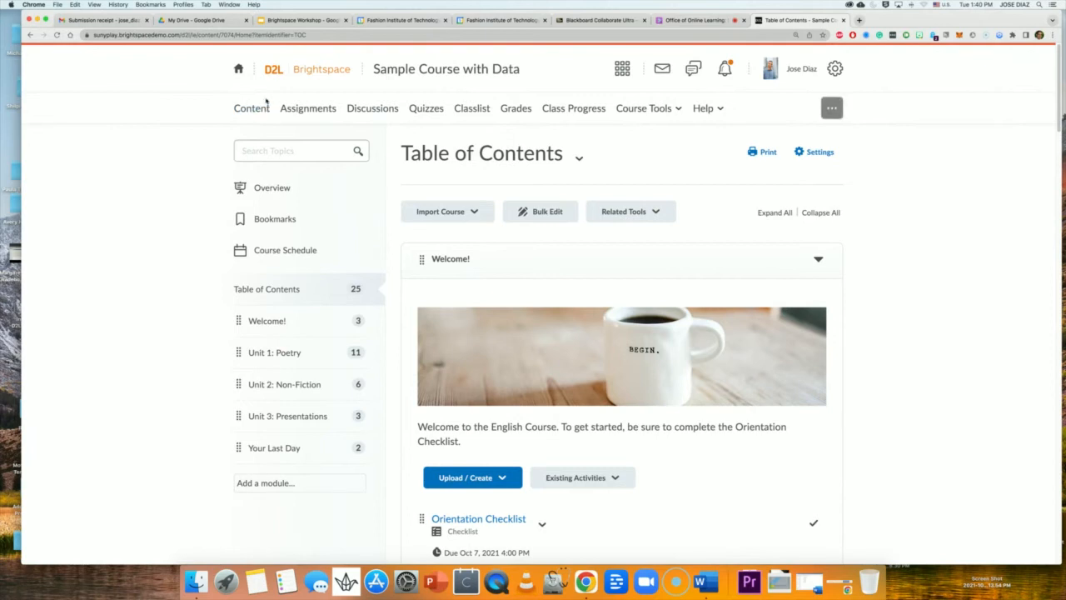
From the Brightspace homepage, open Empty Course Shell and its Week 1 module.
left_click(239, 70)
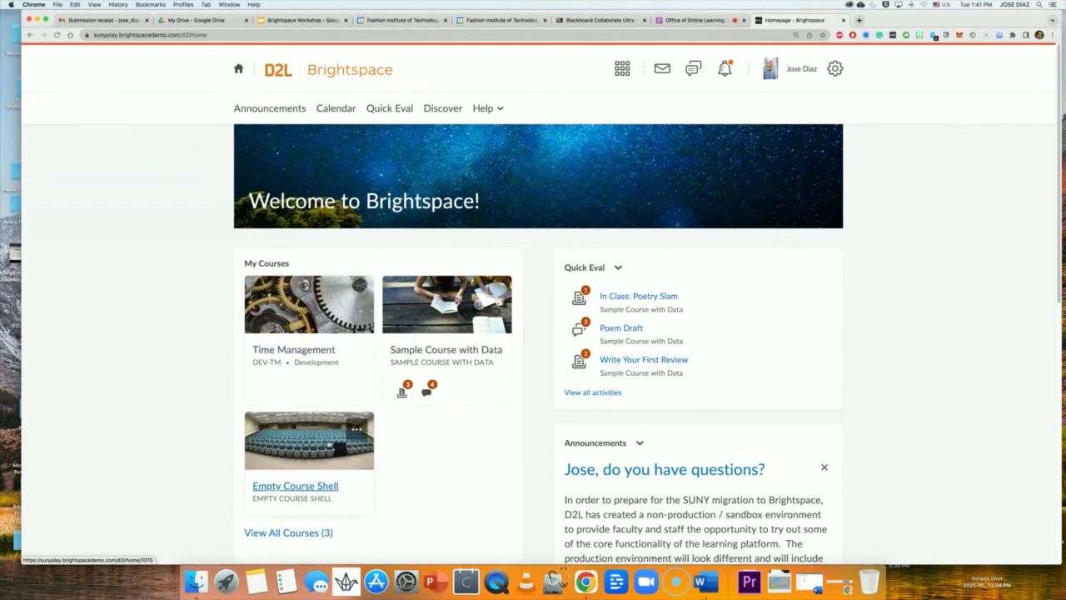
left_click(319, 442)
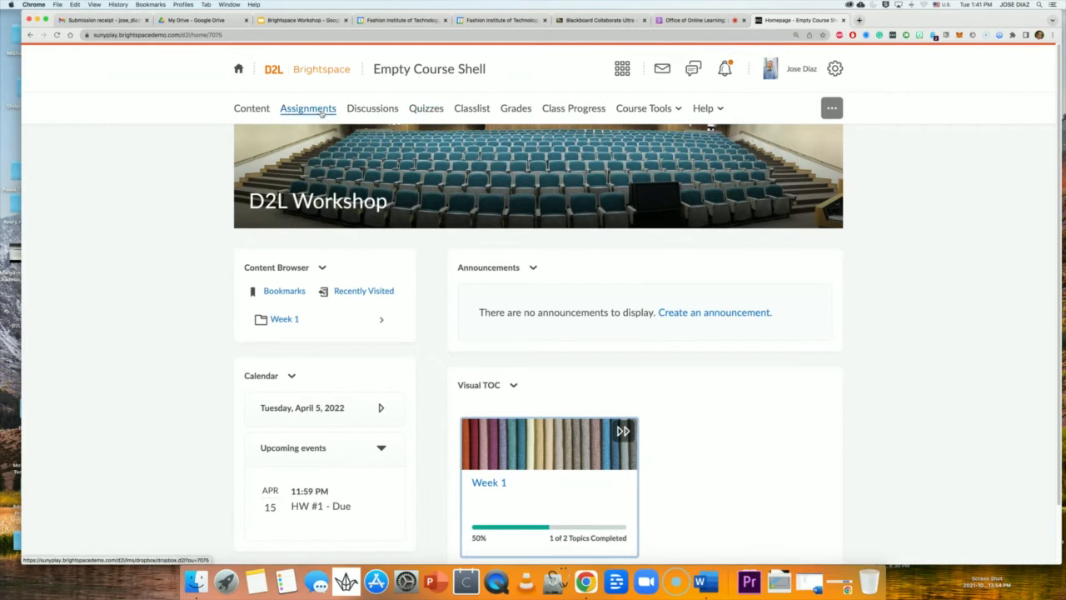
scroll(335, 236, "down", 1)
scroll(335, 236, "down", 2)
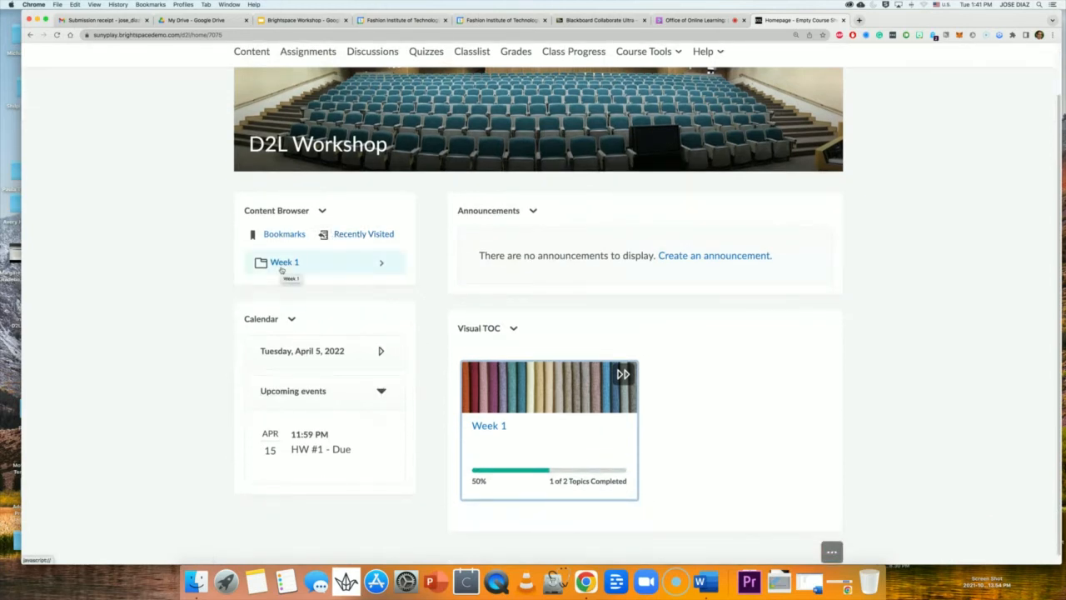
left_click(501, 425)
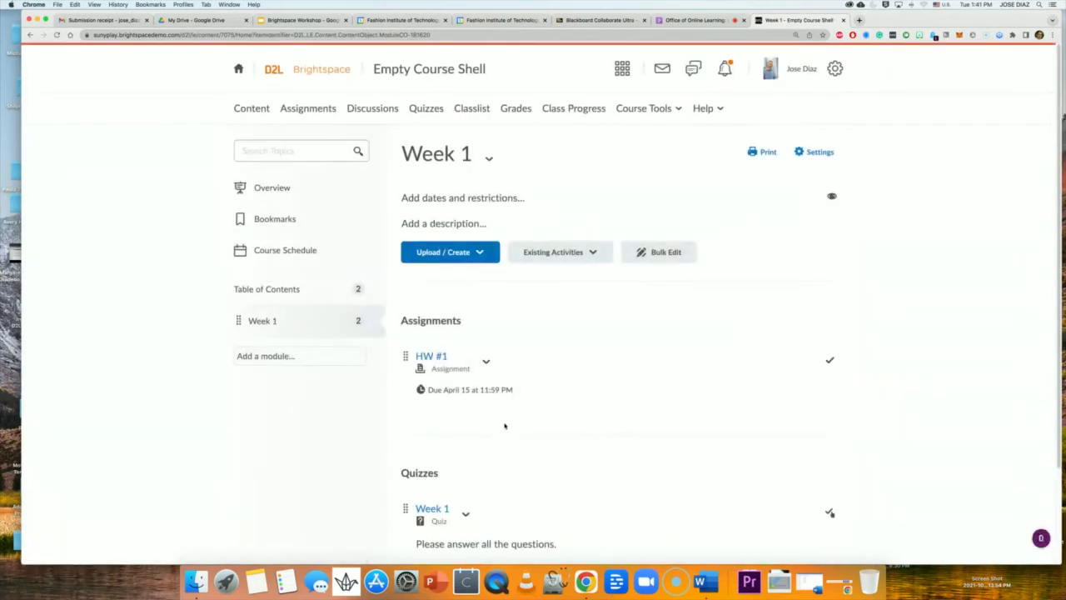
scroll(504, 426, "down", 3)
scroll(502, 427, "up", 3)
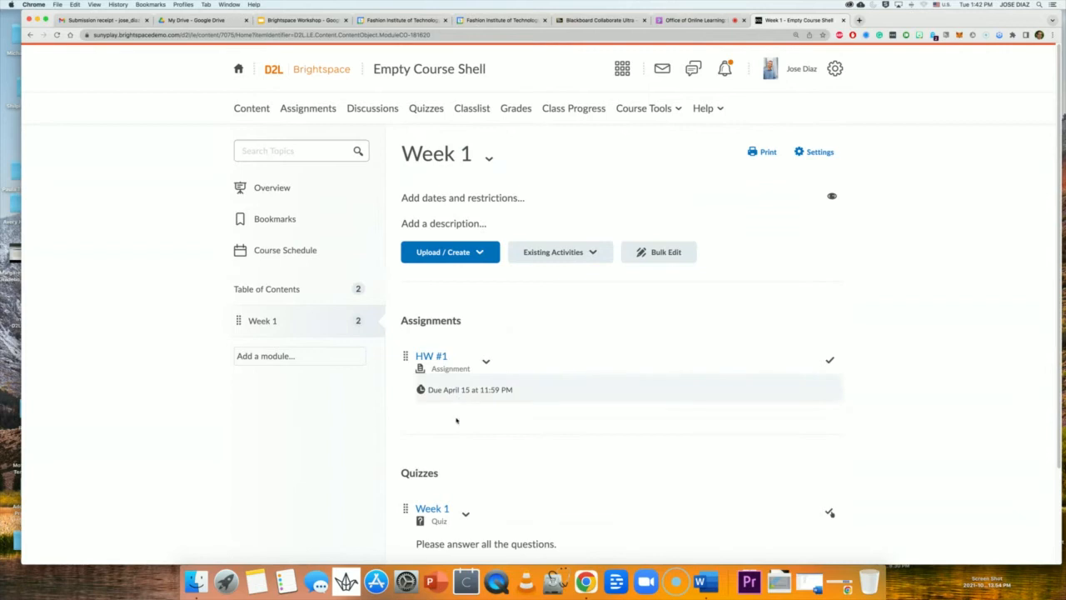
scroll(459, 485, "down", 3)
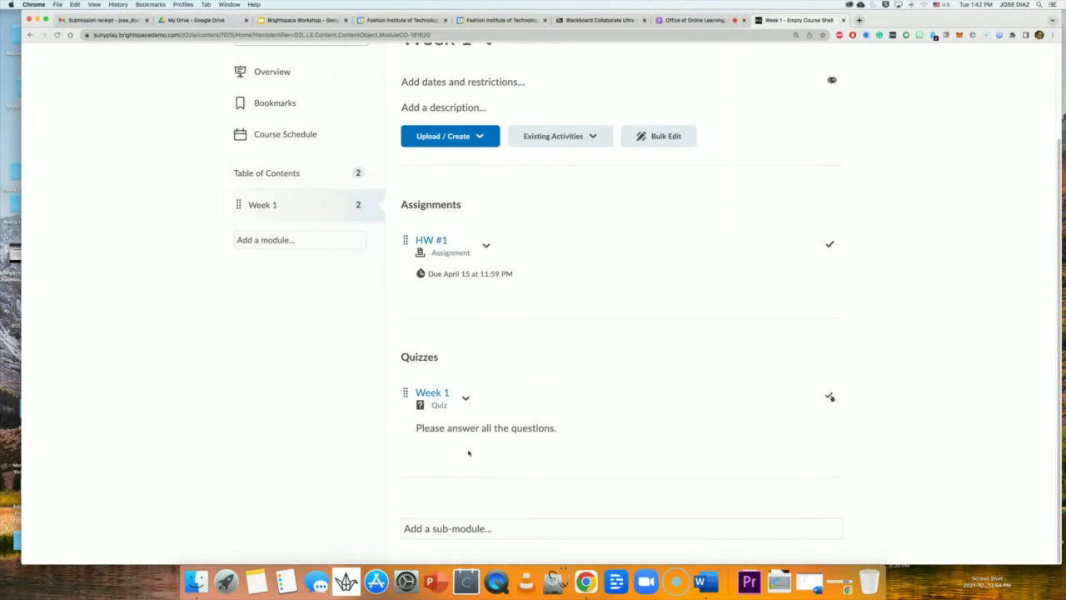
scroll(467, 453, "up", 3)
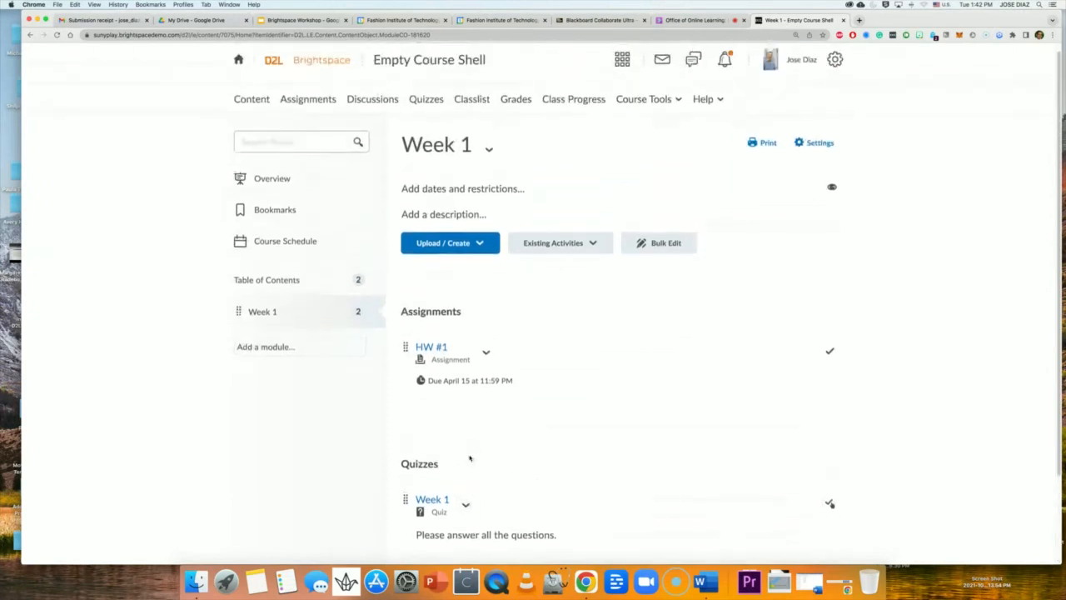
scroll(471, 452, "up", 1)
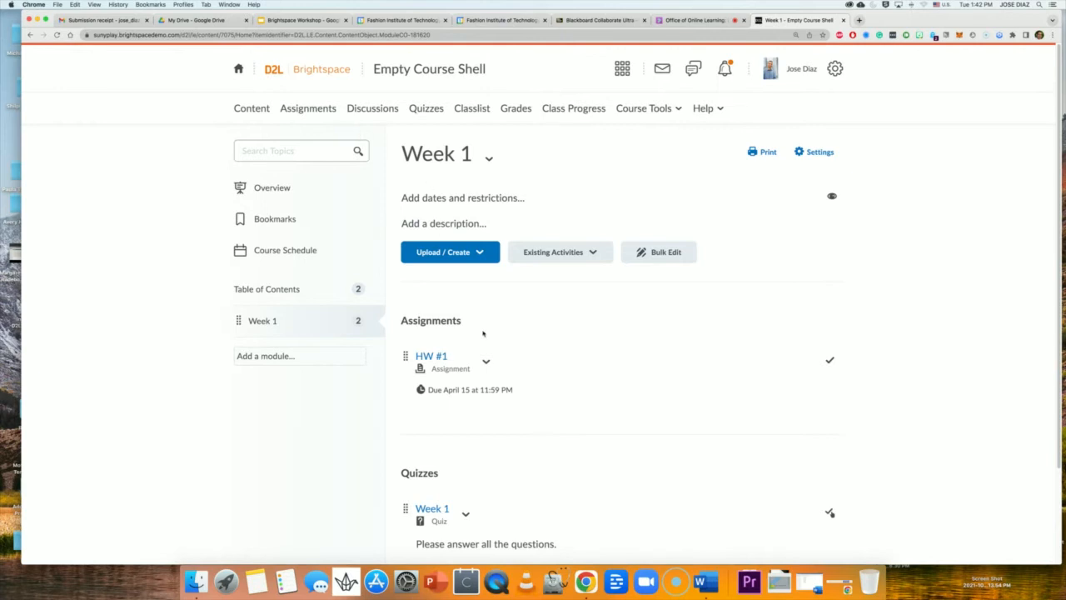
scroll(481, 333, "down", 2)
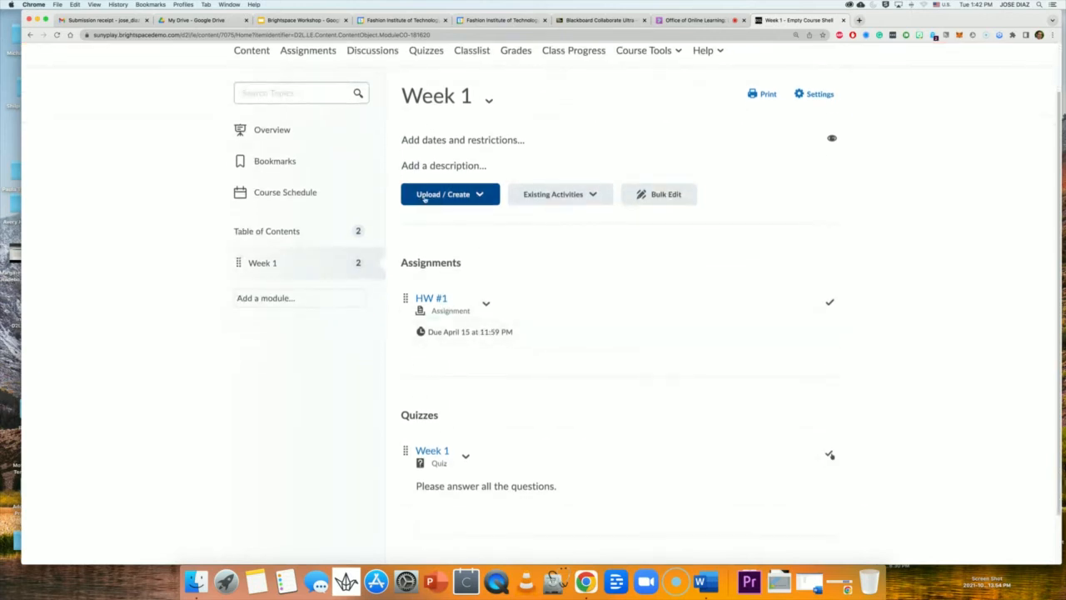
scroll(453, 181, "up", 2)
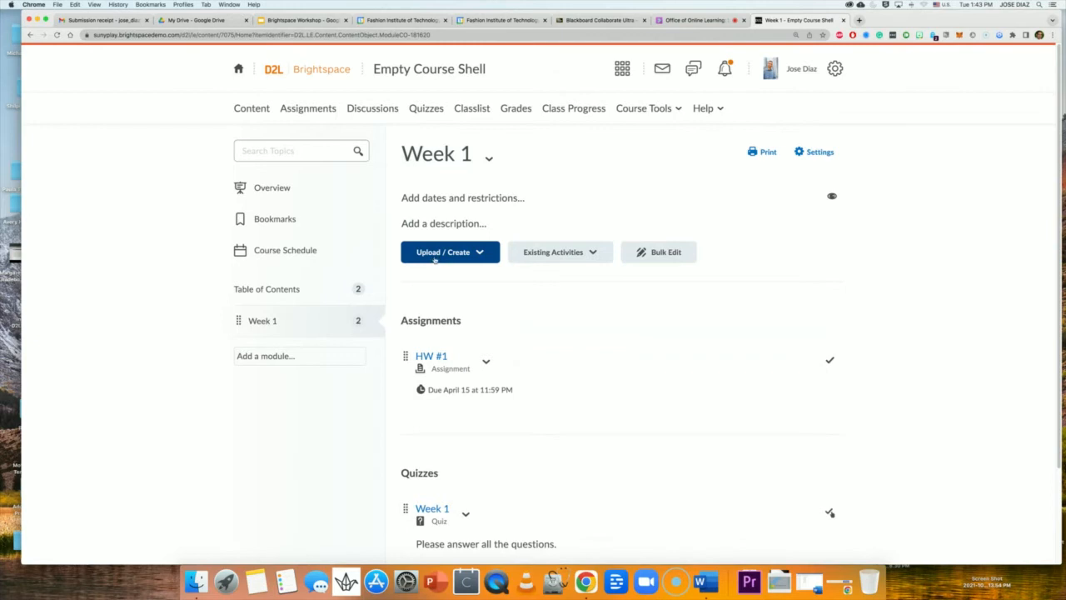
Choose New Assignment from the Week 1 Upload / Create menu.
left_click(481, 254)
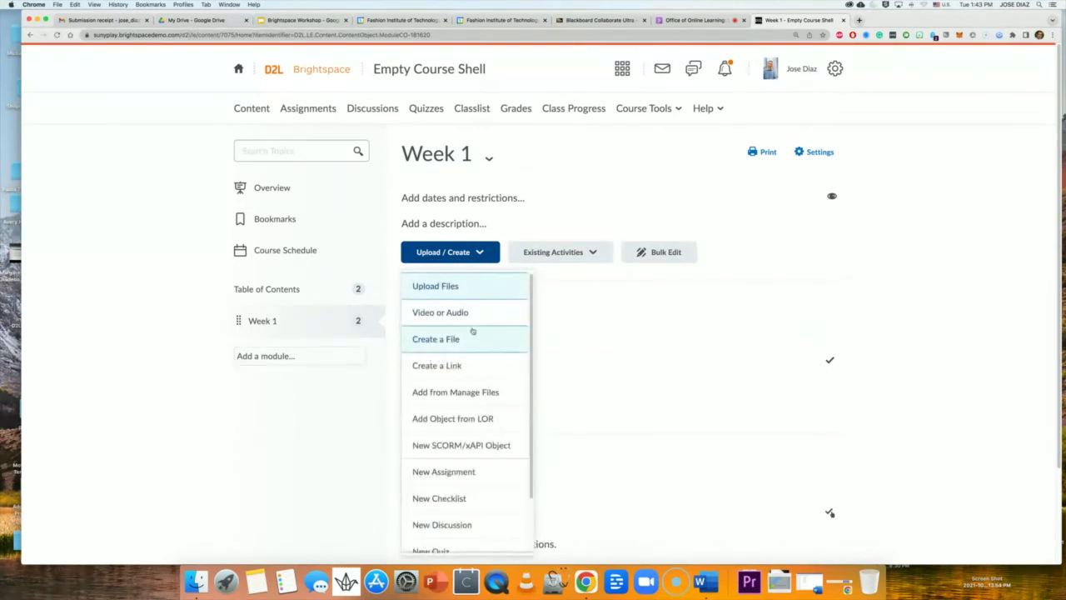
scroll(461, 343, "down", 2)
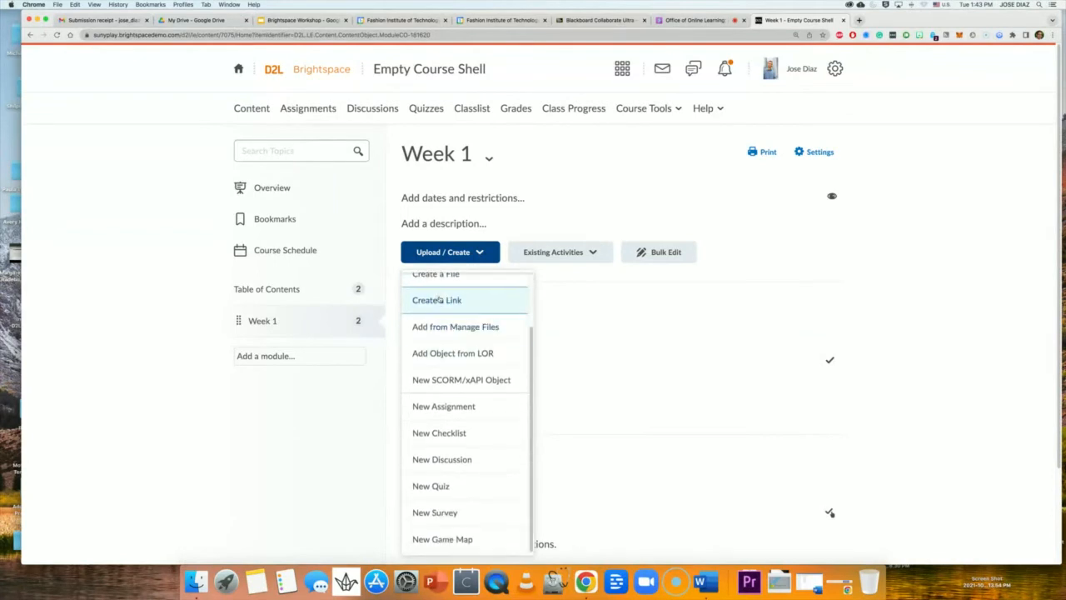
left_click(440, 408)
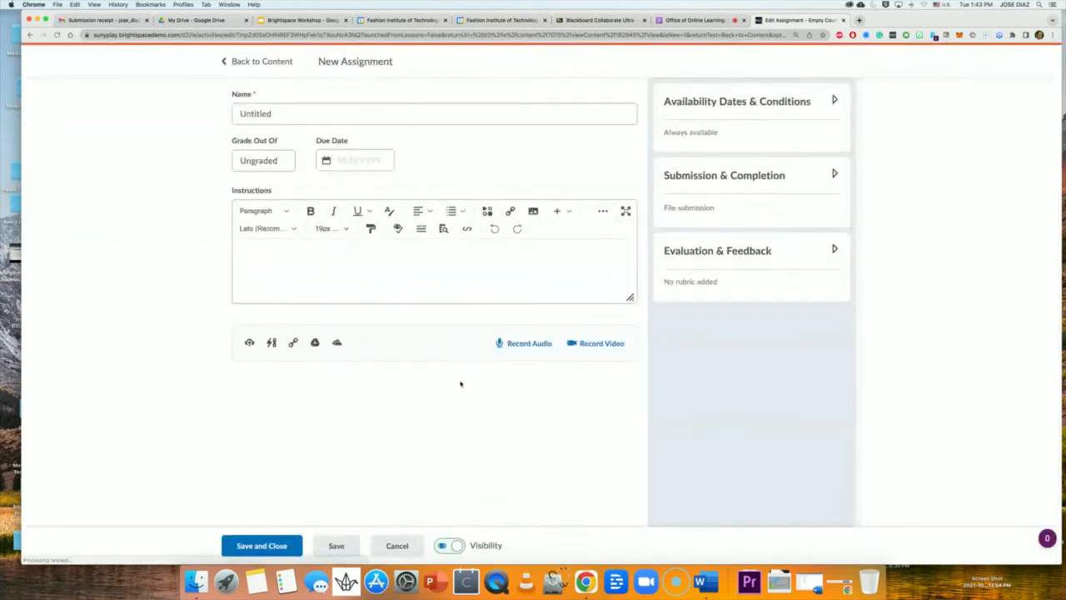
Rename 'Untitled' to 'HW #1' and grade it out of 100, leaving grade book options unchanged.
left_click(271, 113)
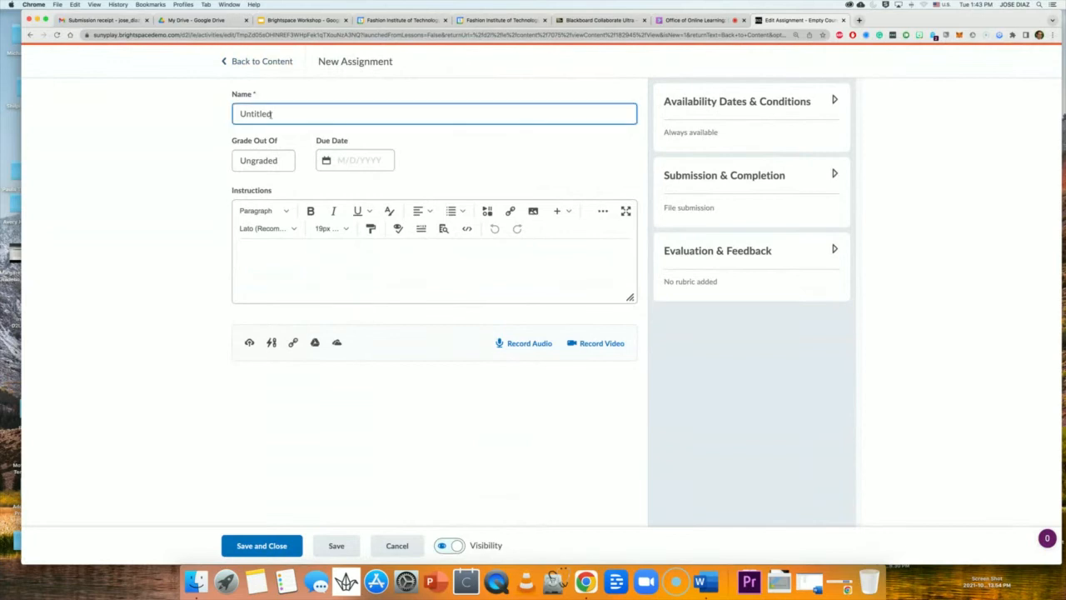
double_click(271, 113)
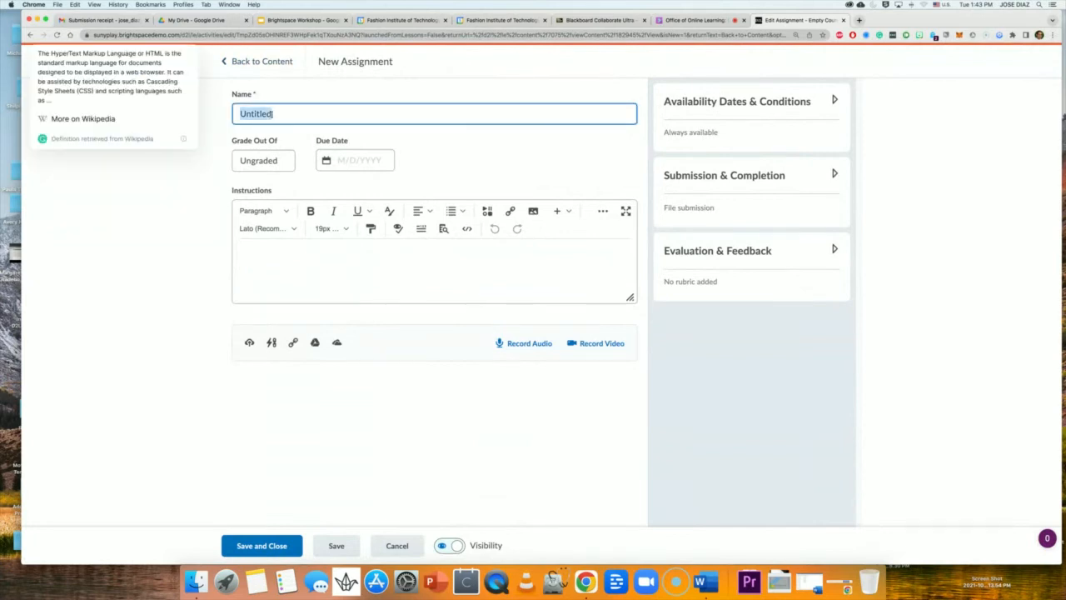
type("HW #1")
left_click(189, 206)
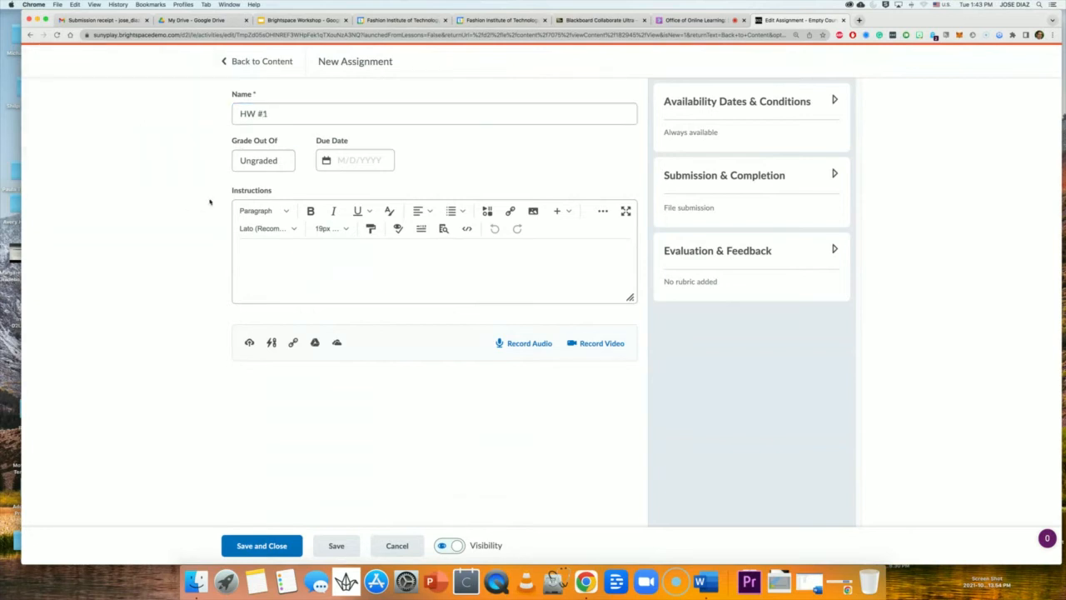
left_click(260, 164)
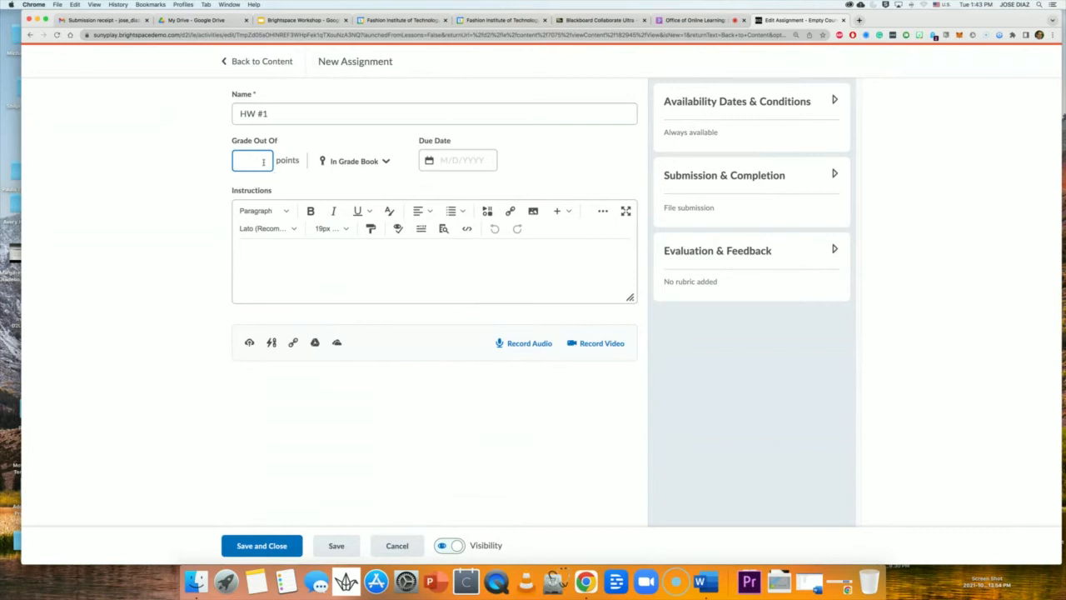
type("100")
left_click(367, 182)
left_click(365, 165)
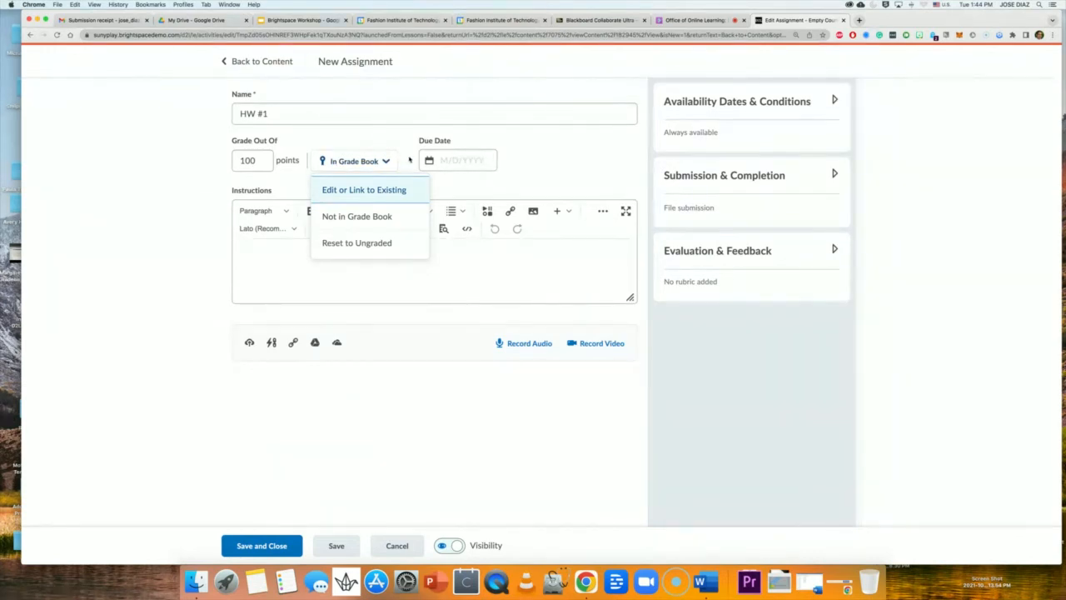
left_click(410, 160)
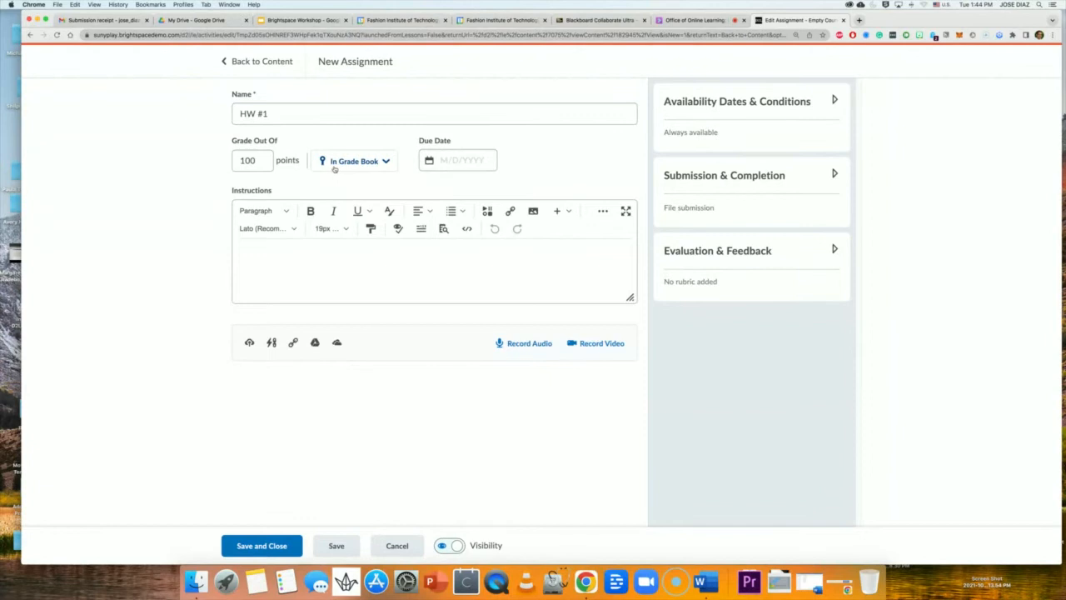
left_click(247, 164)
Set the HW #1 due date to April 15, 2022 at 11:59 PM.
left_click(450, 161)
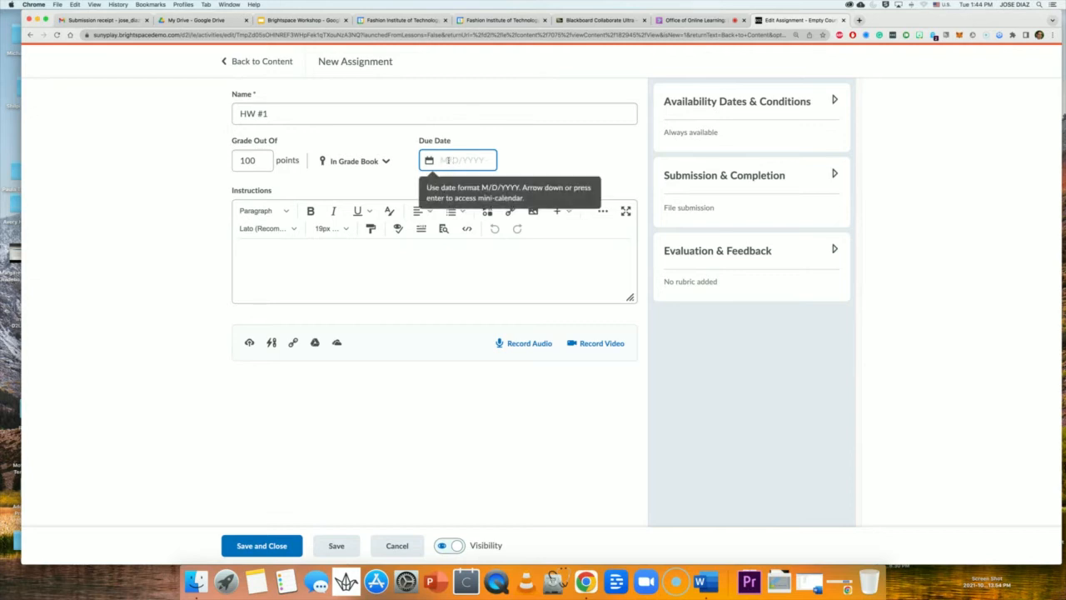
left_click(448, 159)
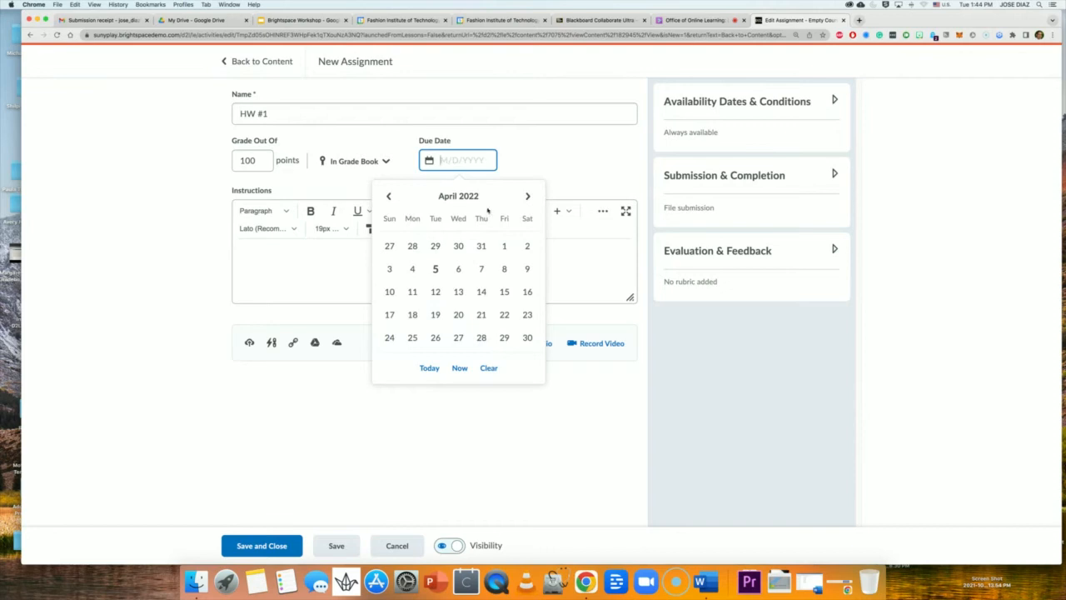
left_click(511, 297)
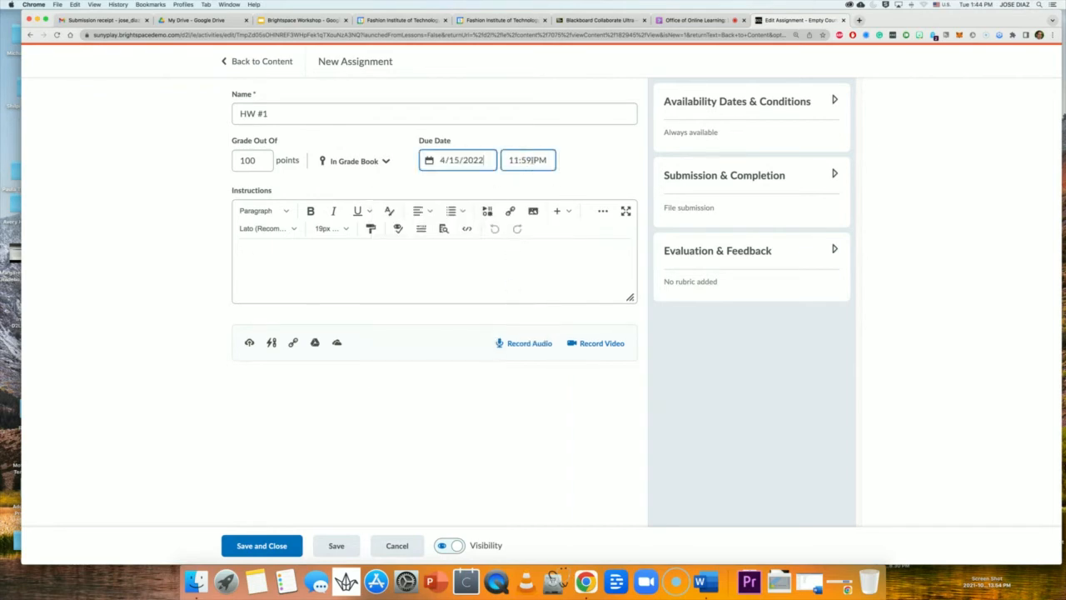
left_click(527, 163)
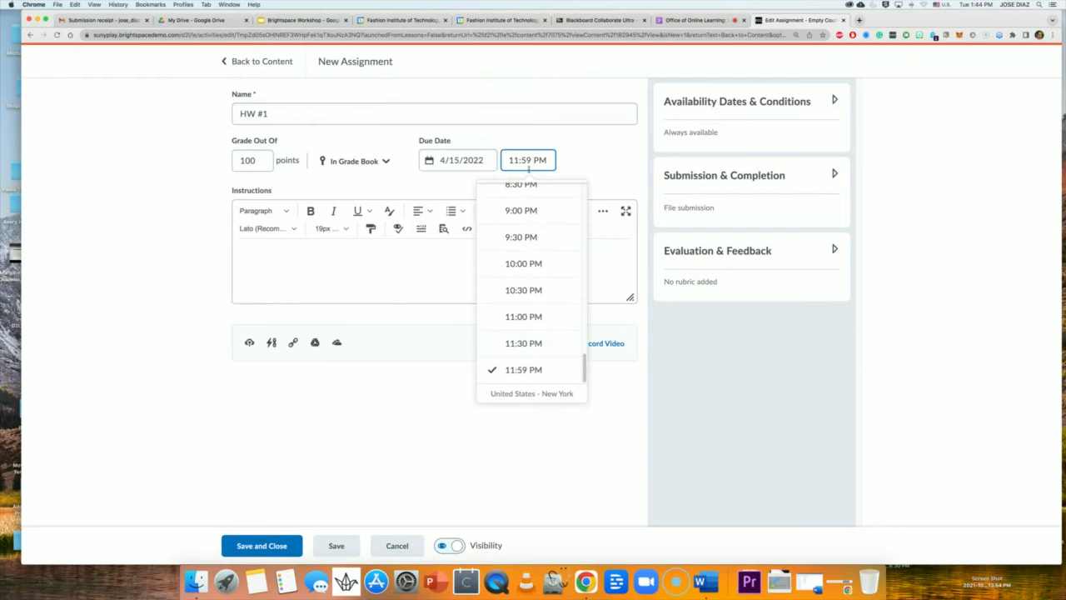
left_click(593, 164)
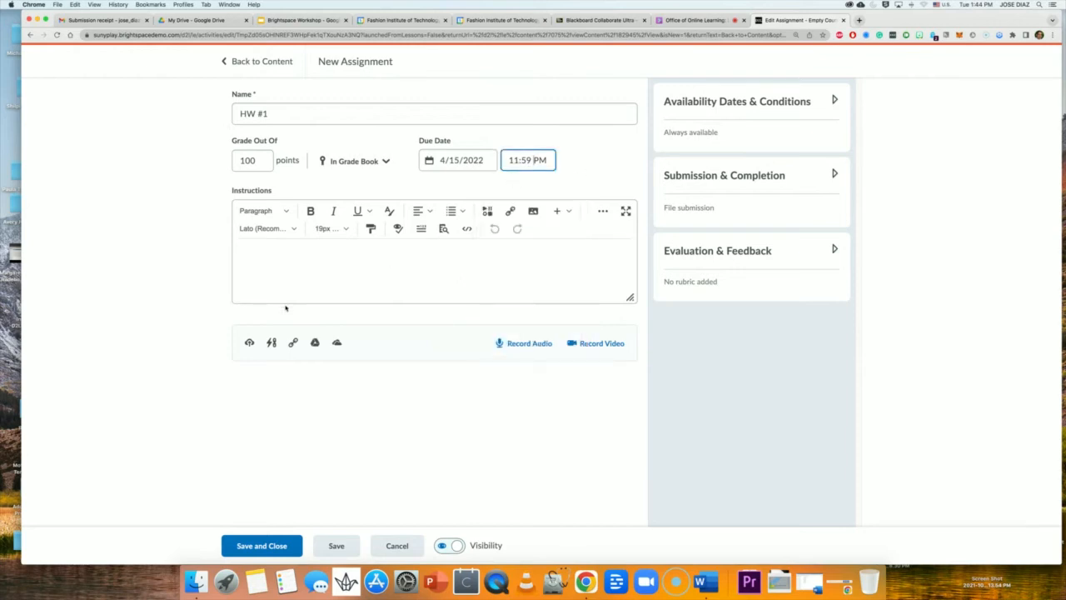
left_click(244, 254)
left_click(559, 212)
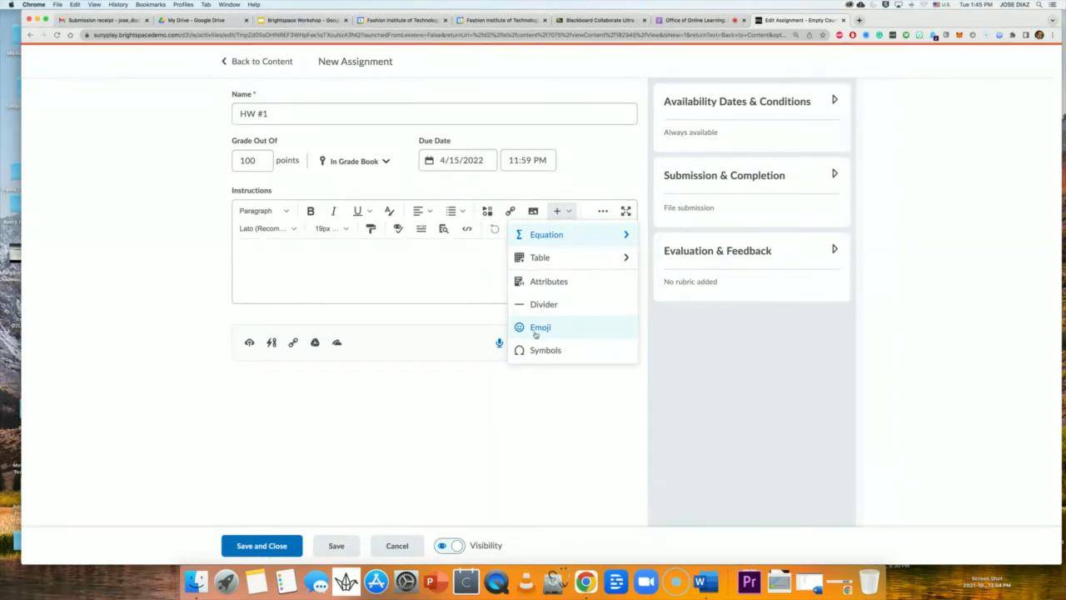
left_click(458, 282)
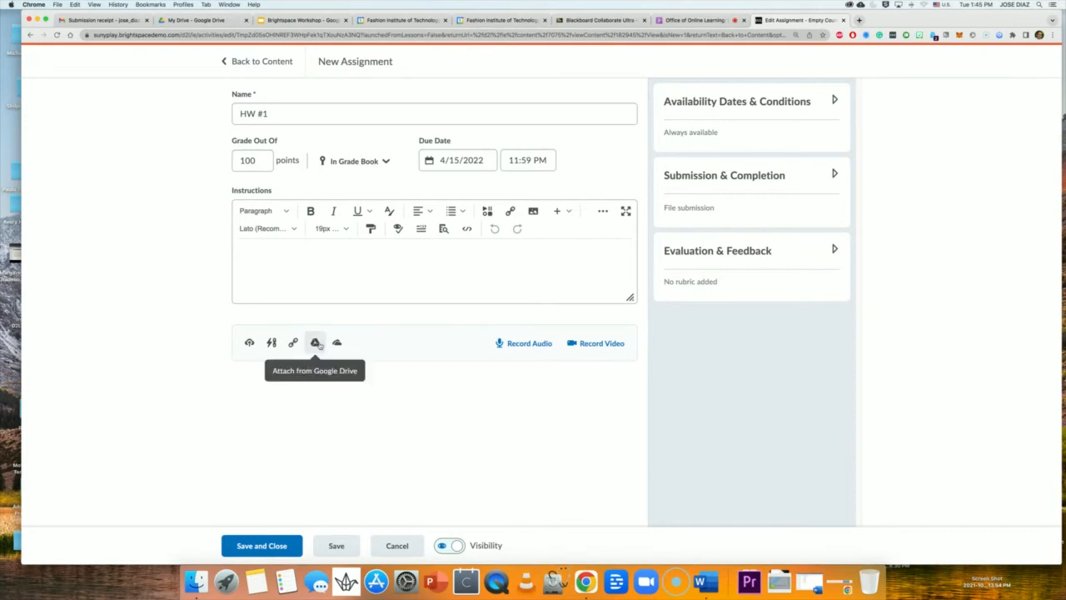
left_click(310, 271)
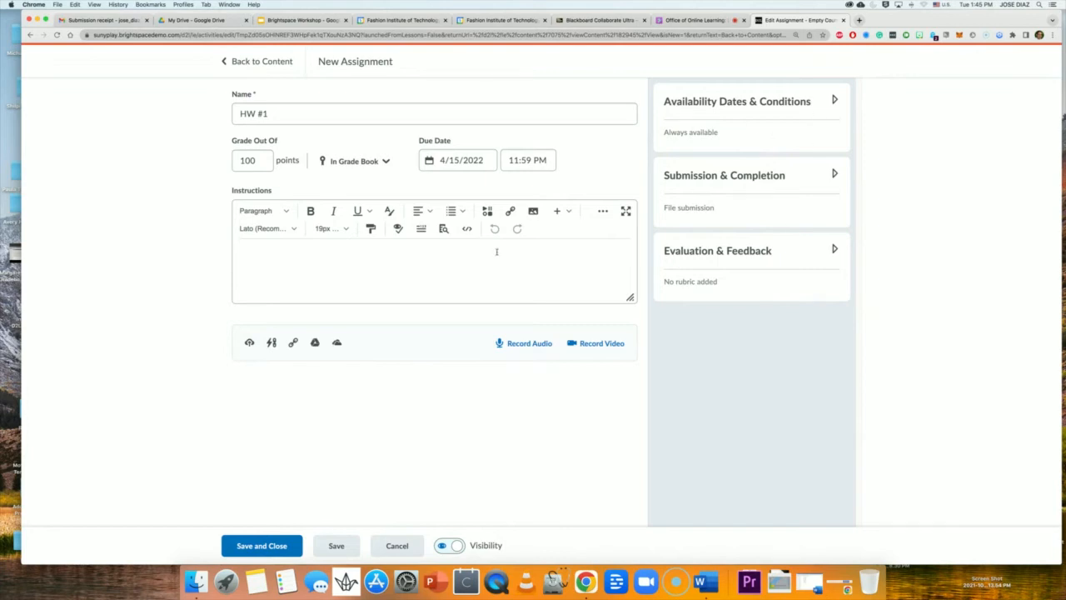
Upload literature-review-professional-paper.pdf from the computer and attach it to HW #1.
left_click(249, 344)
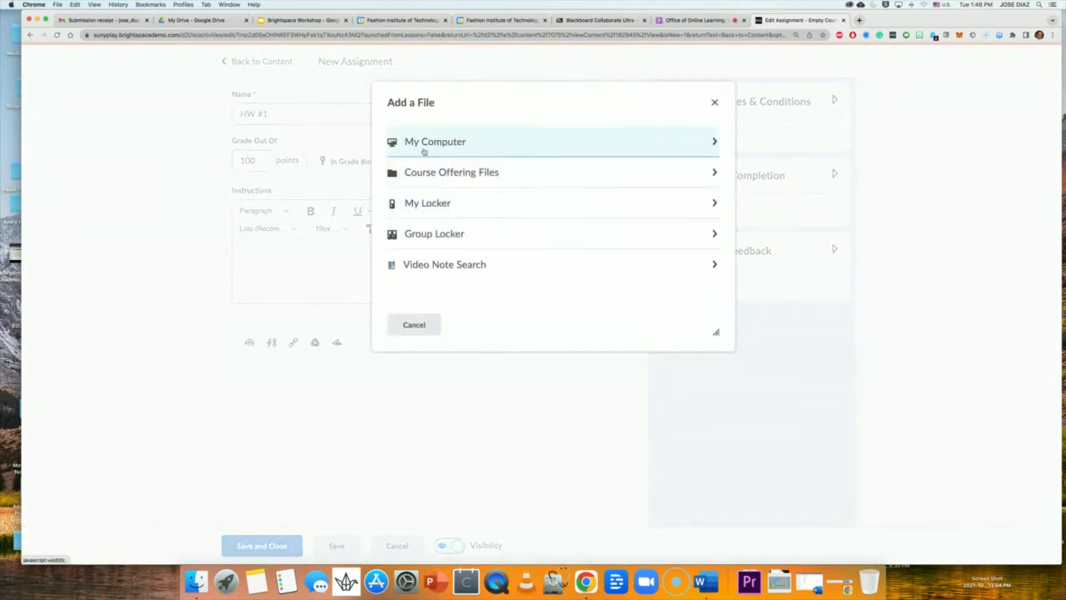
left_click(424, 150)
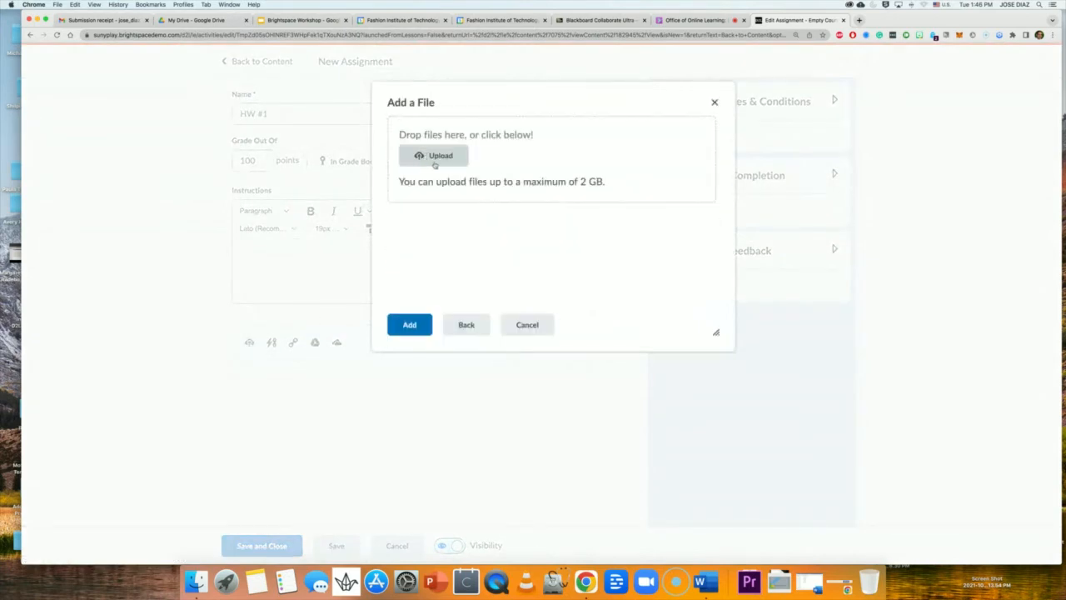
left_click(433, 157)
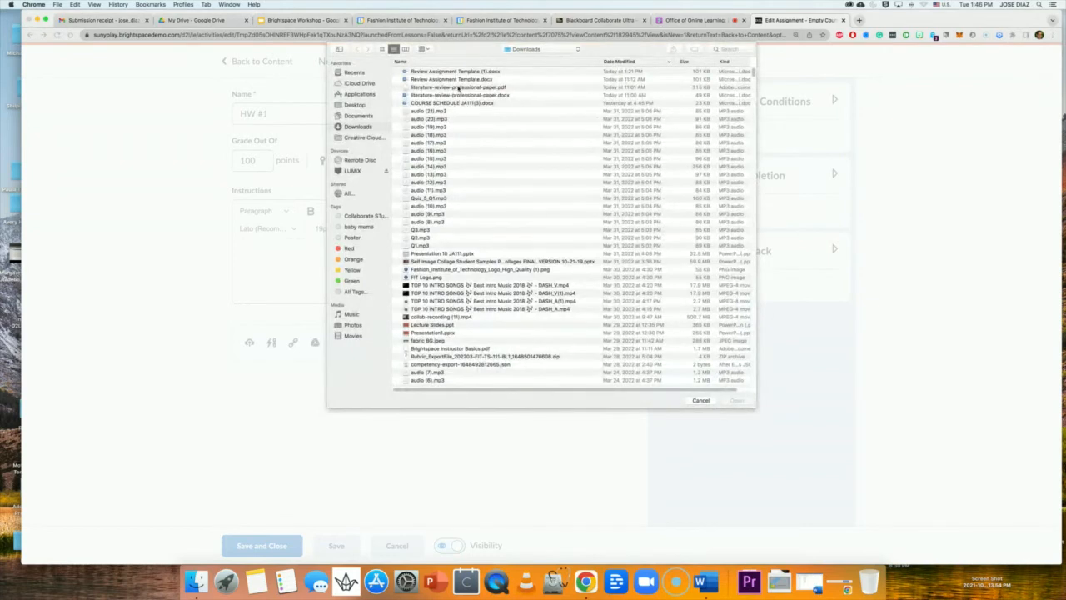
left_click(436, 73)
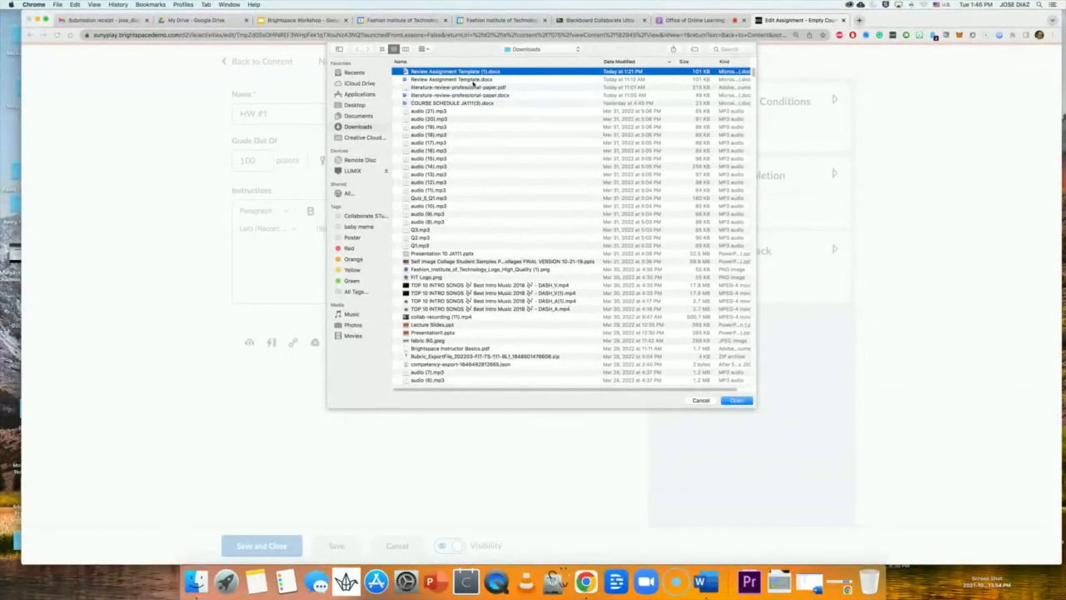
left_click(475, 87)
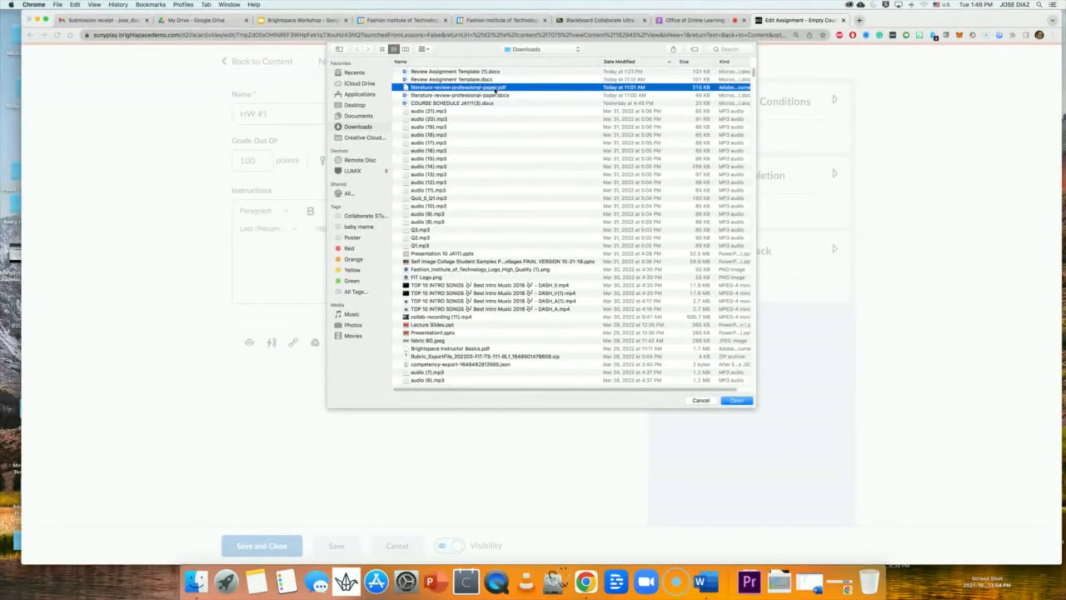
left_click(748, 401)
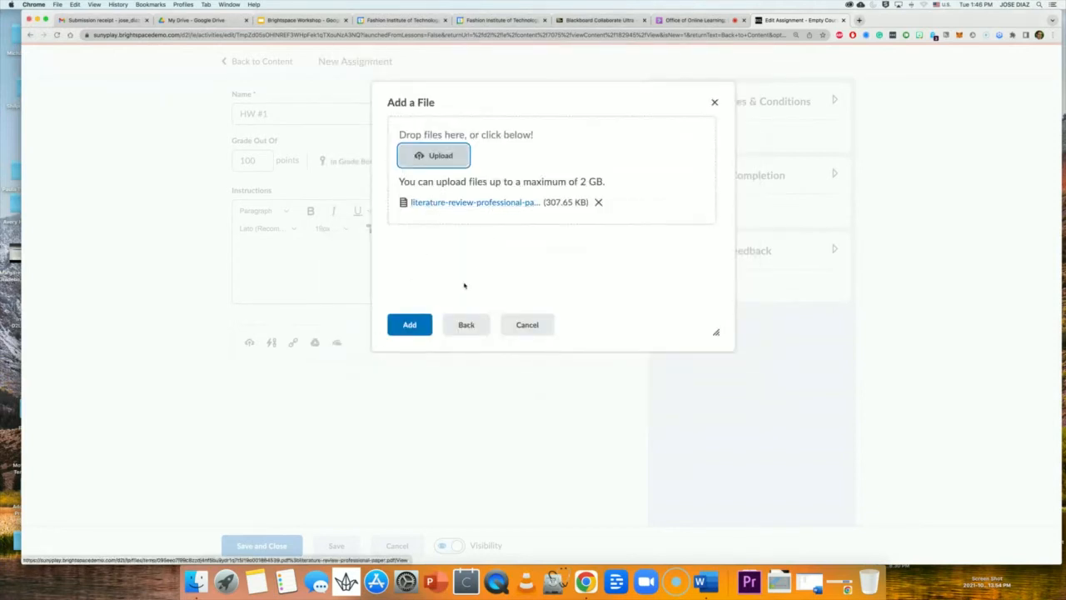
left_click(420, 332)
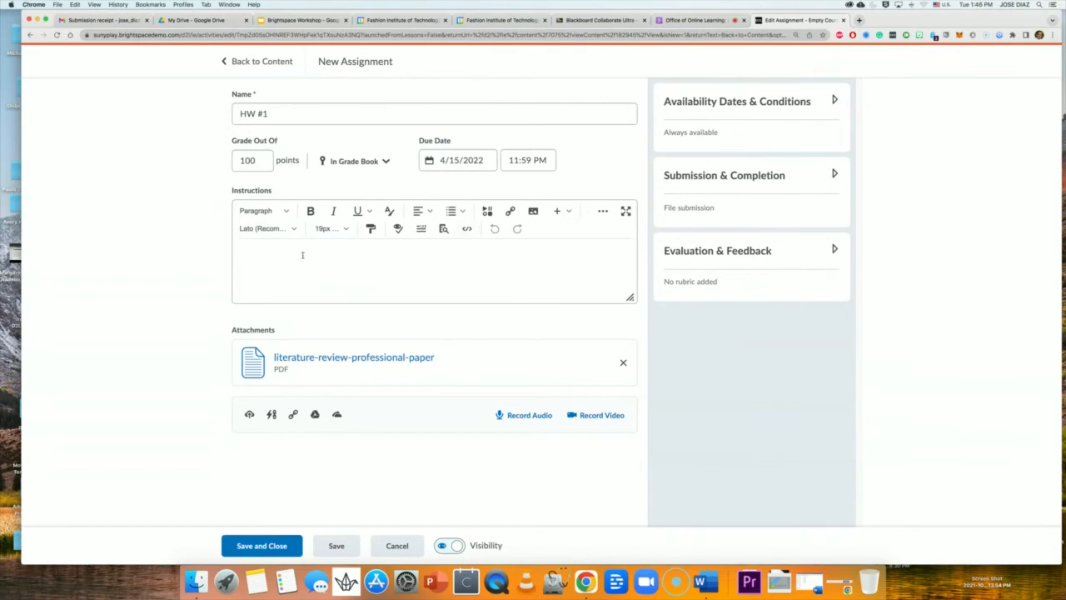
left_click(305, 254)
left_click(533, 214)
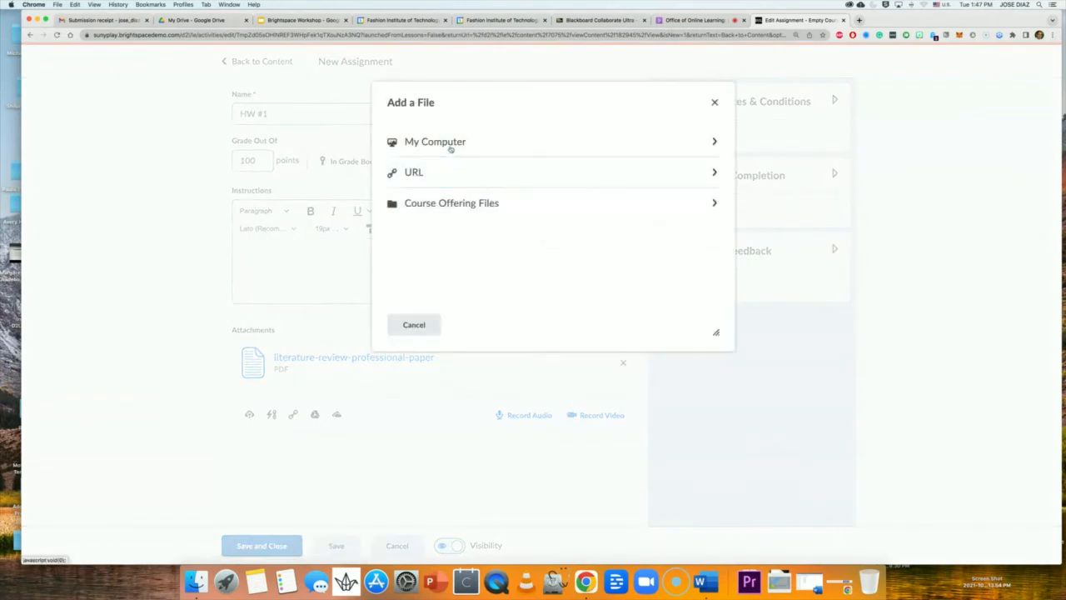
Insert fabric BG.jpeg with alt text 'A photo of a fabric.' as a new file, then enlarge the editor.
left_click(451, 147)
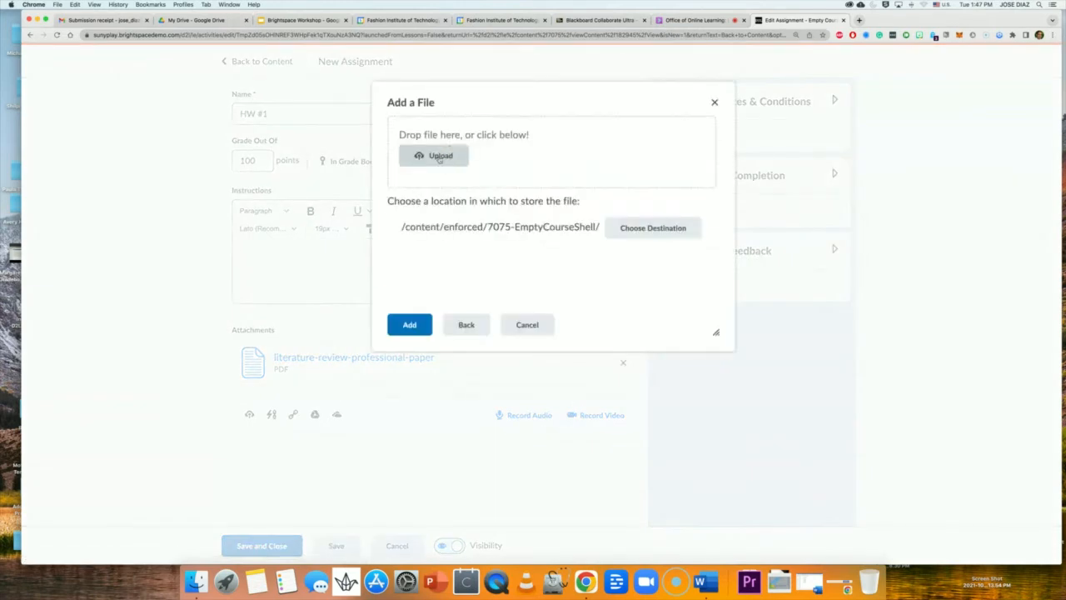
left_click(439, 156)
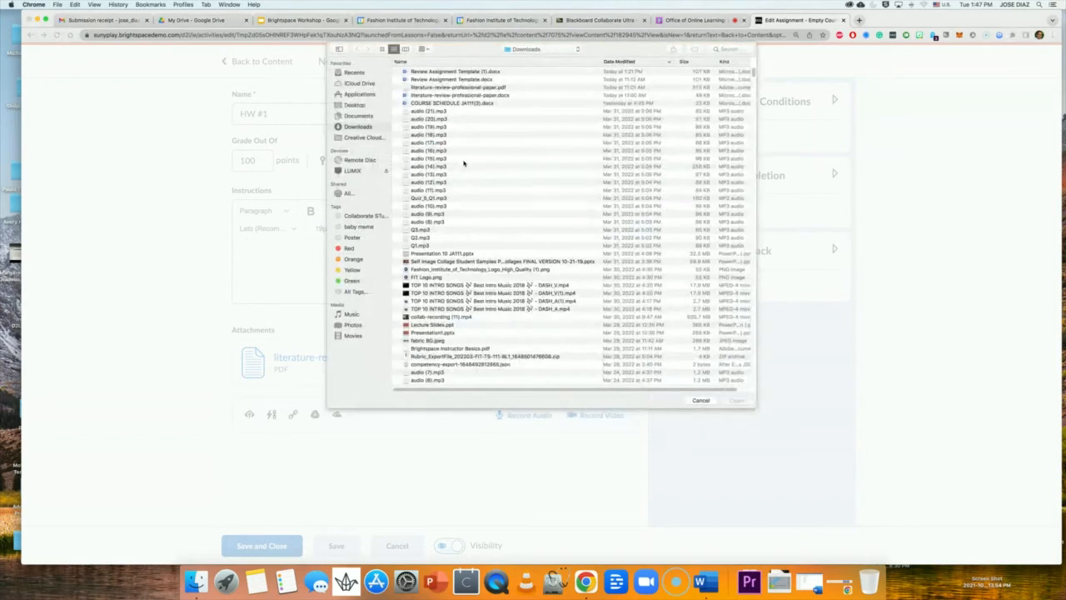
left_click(438, 342)
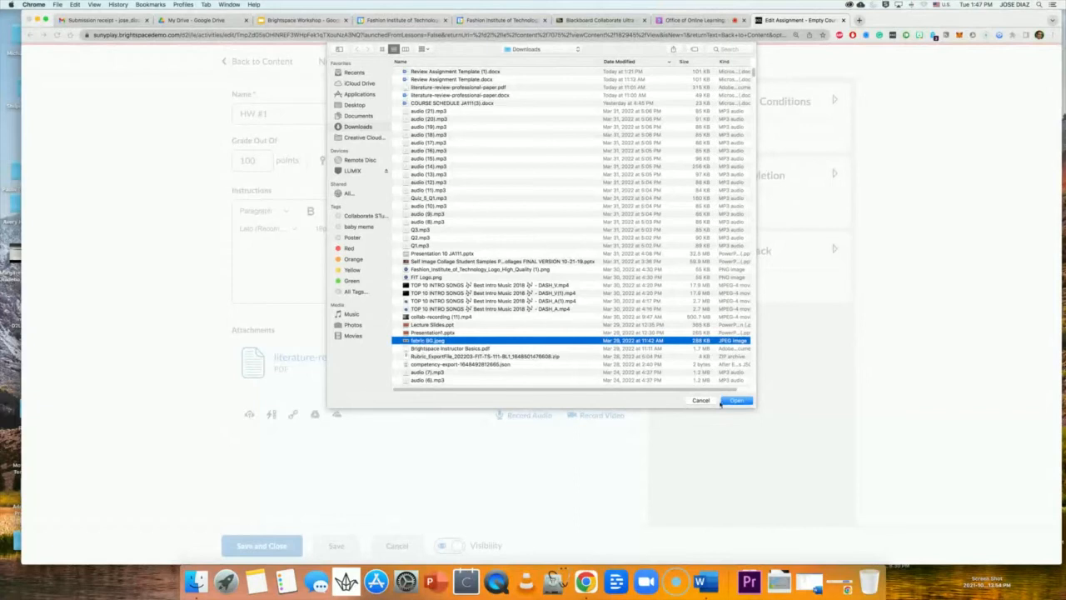
left_click(740, 402)
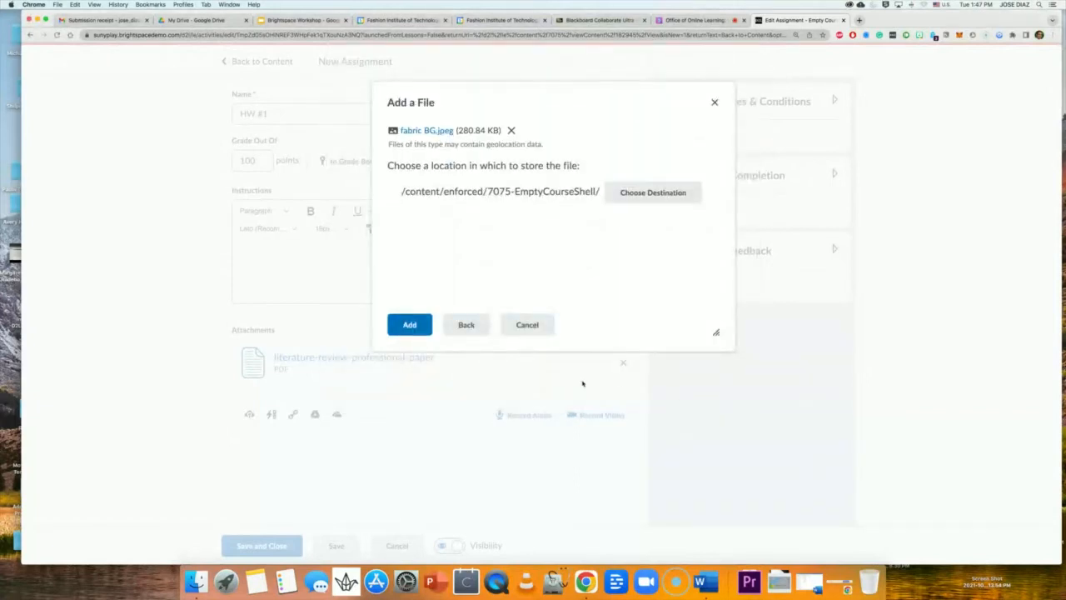
left_click(414, 327)
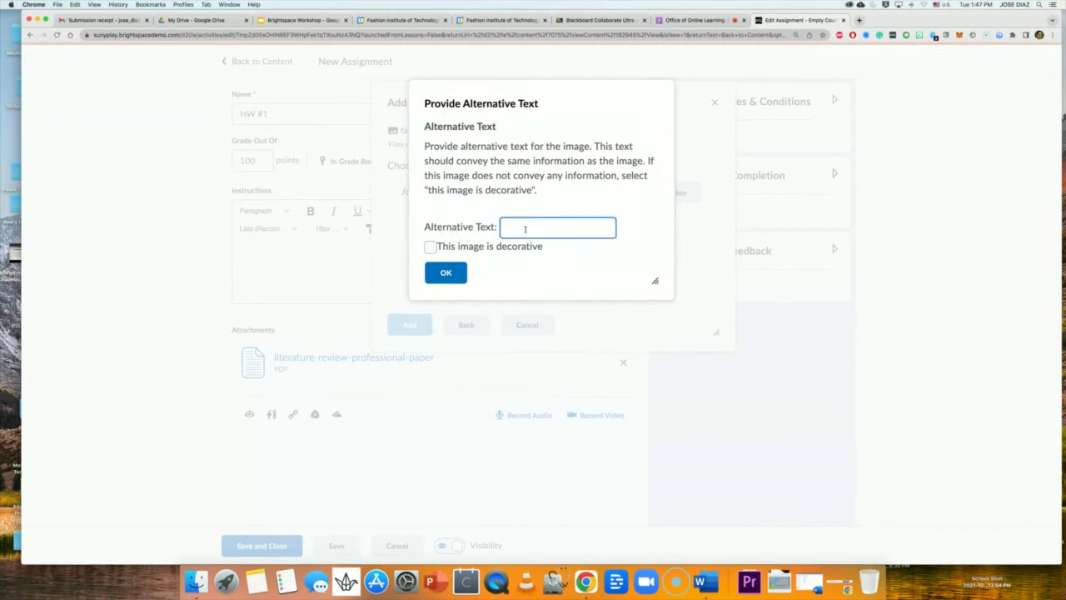
type("a")
type("A P")
type("photo of a ")
type("fabric.")
left_click(445, 278)
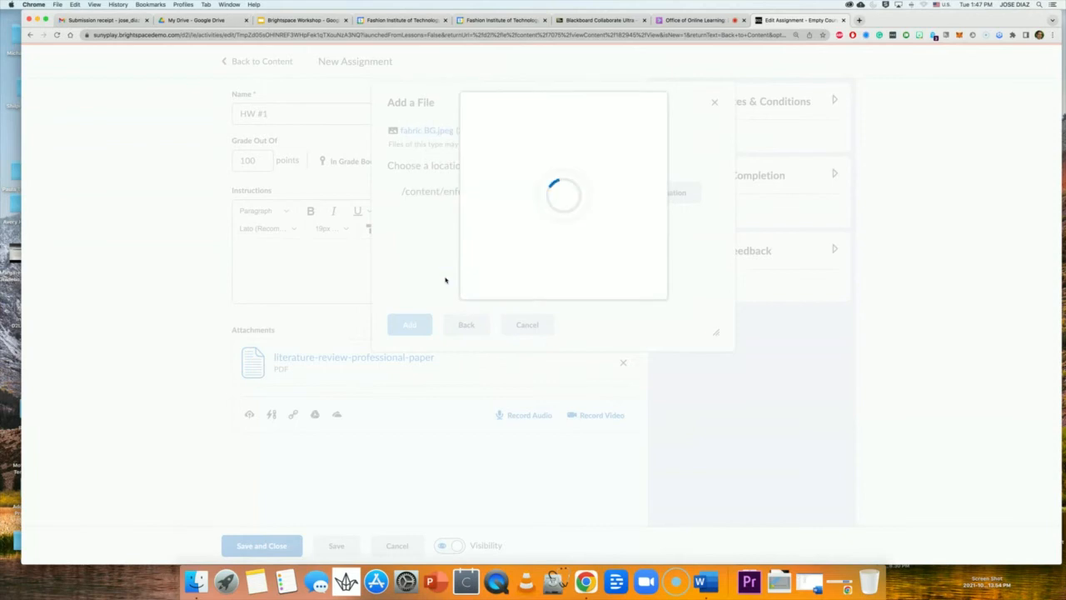
left_click(499, 283)
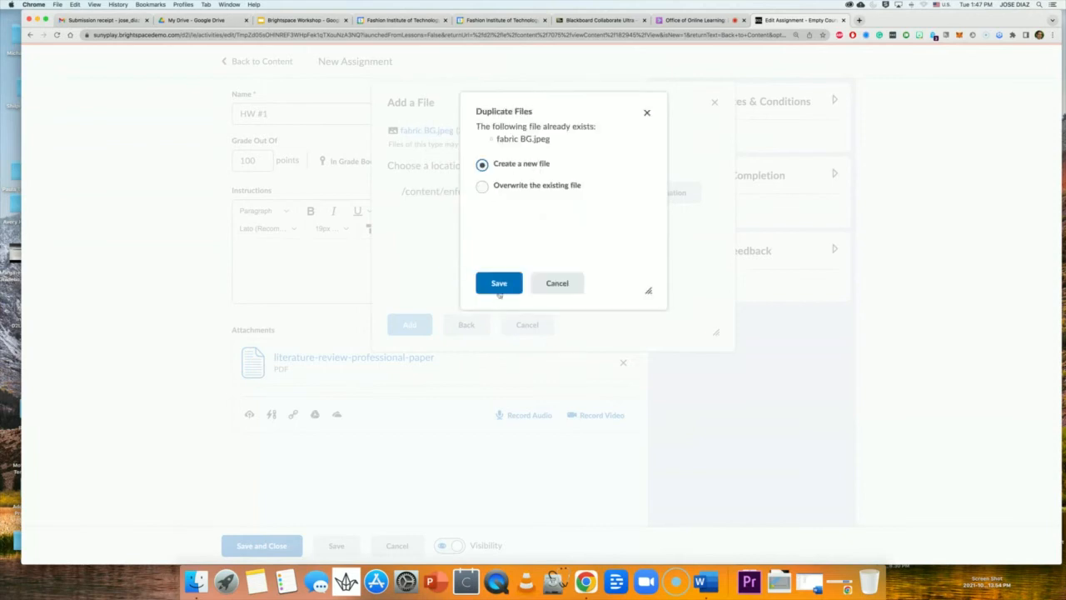
left_click(409, 324)
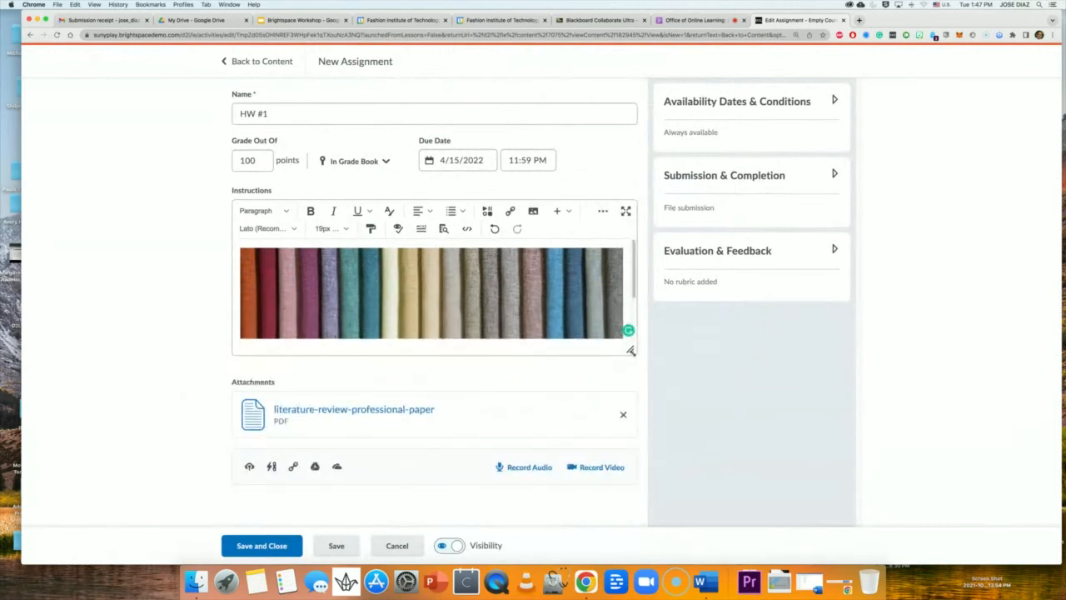
left_click_drag(630, 349, 640, 414)
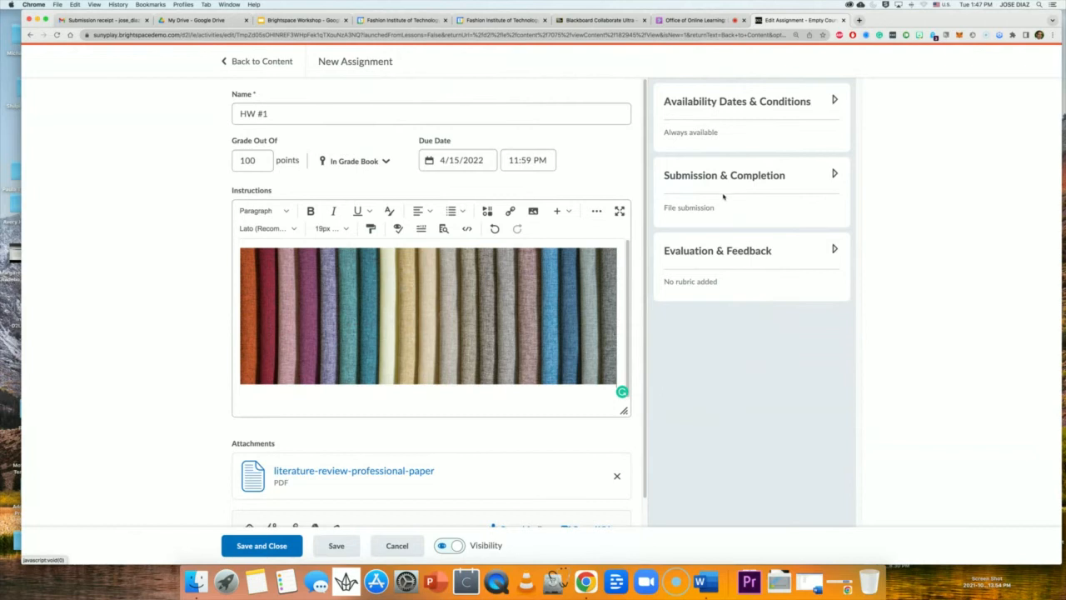
Expand Availability Dates & Conditions and check the Start and End Date pickers, leaving both dates blank.
left_click(834, 101)
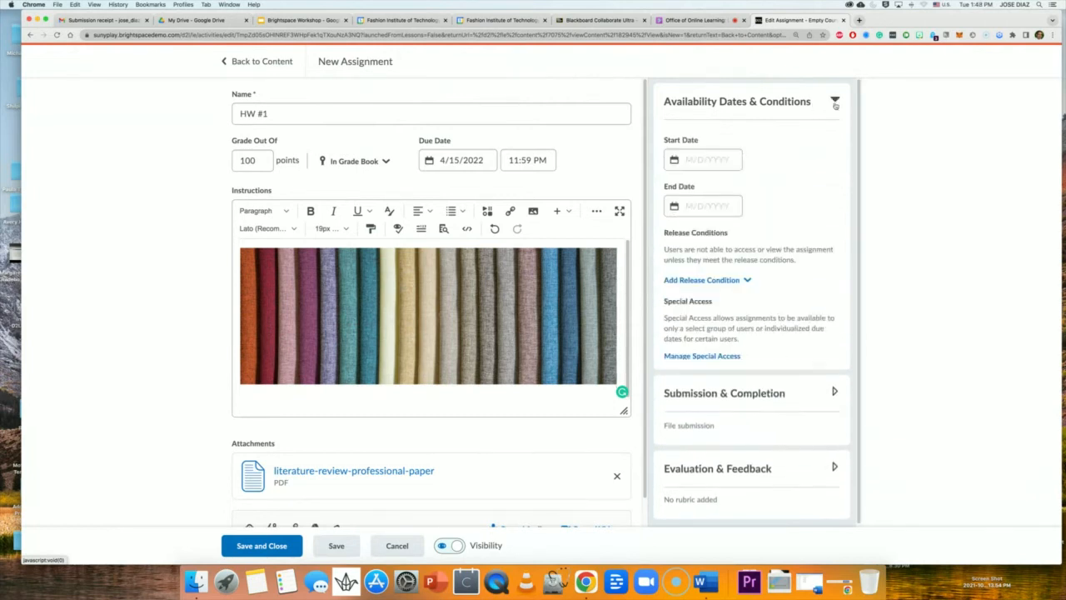
left_click(694, 159)
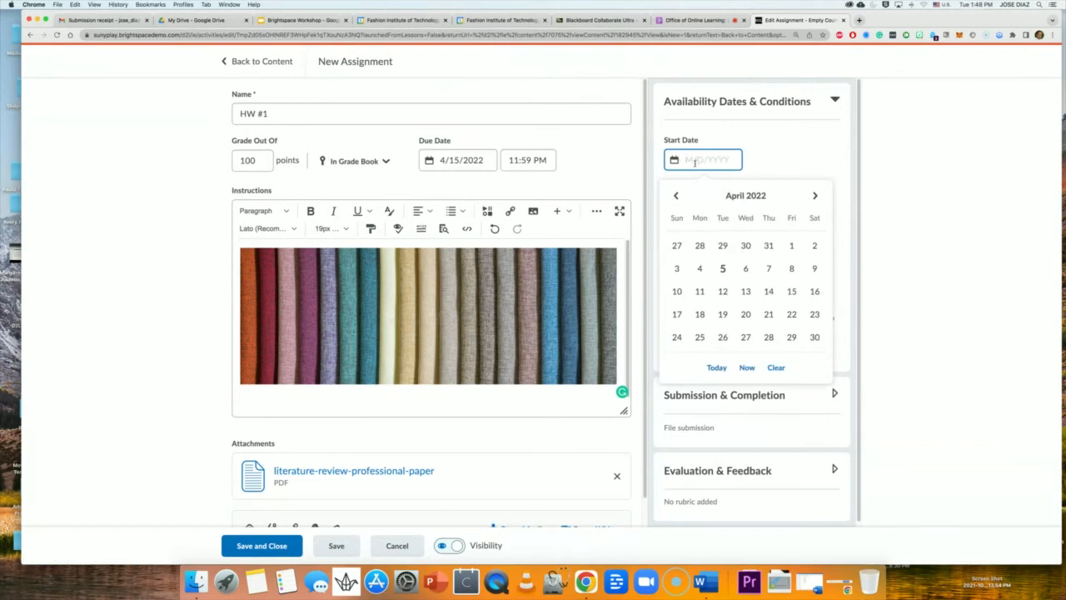
left_click(813, 164)
left_click(705, 207)
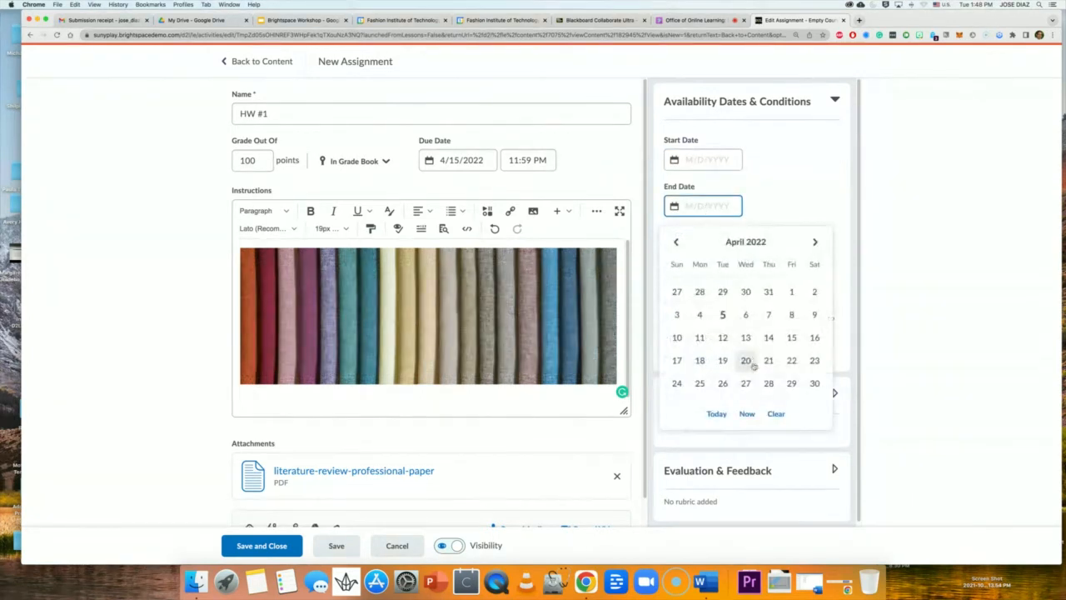
left_click(808, 181)
left_click(724, 205)
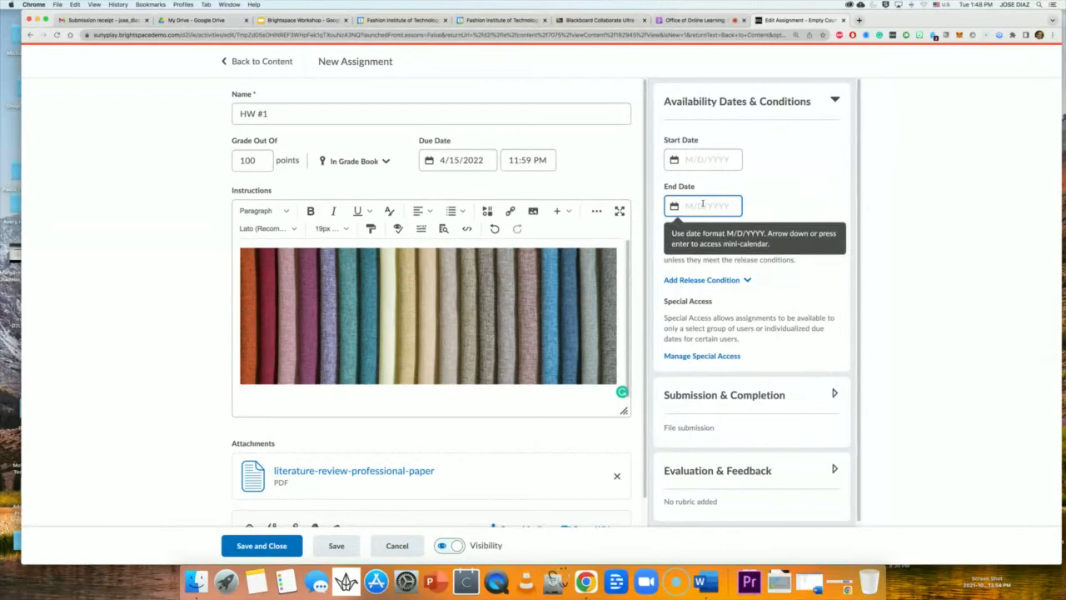
left_click(709, 156)
left_click(709, 200)
left_click(812, 246)
scroll(805, 246, "down", 1)
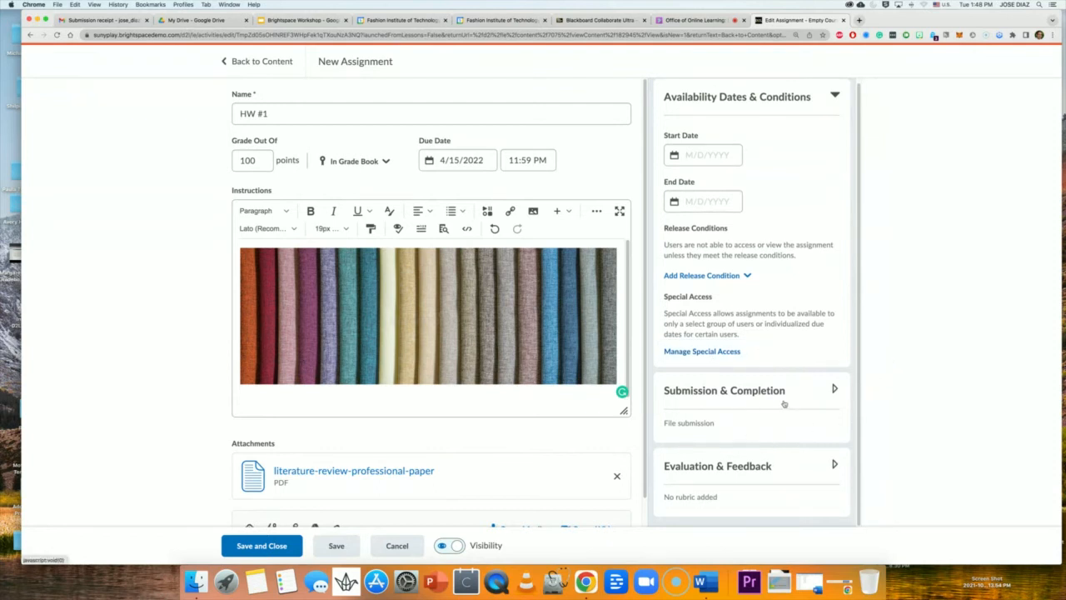
Expand Submission & Completion and keep the Category set to No category.
left_click(833, 391)
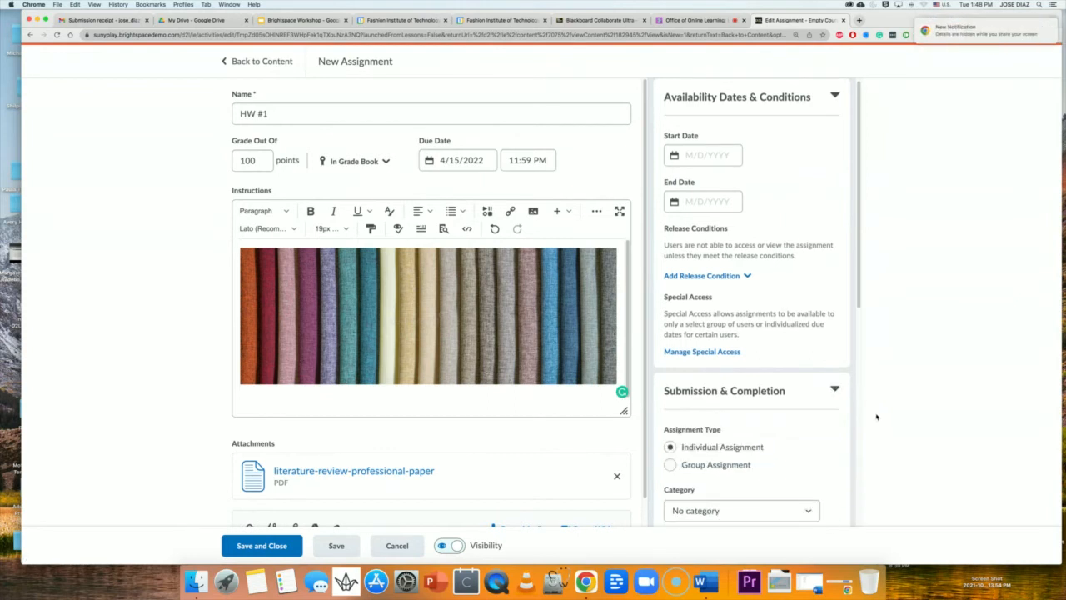
scroll(820, 406, "down", 2)
scroll(813, 406, "down", 3)
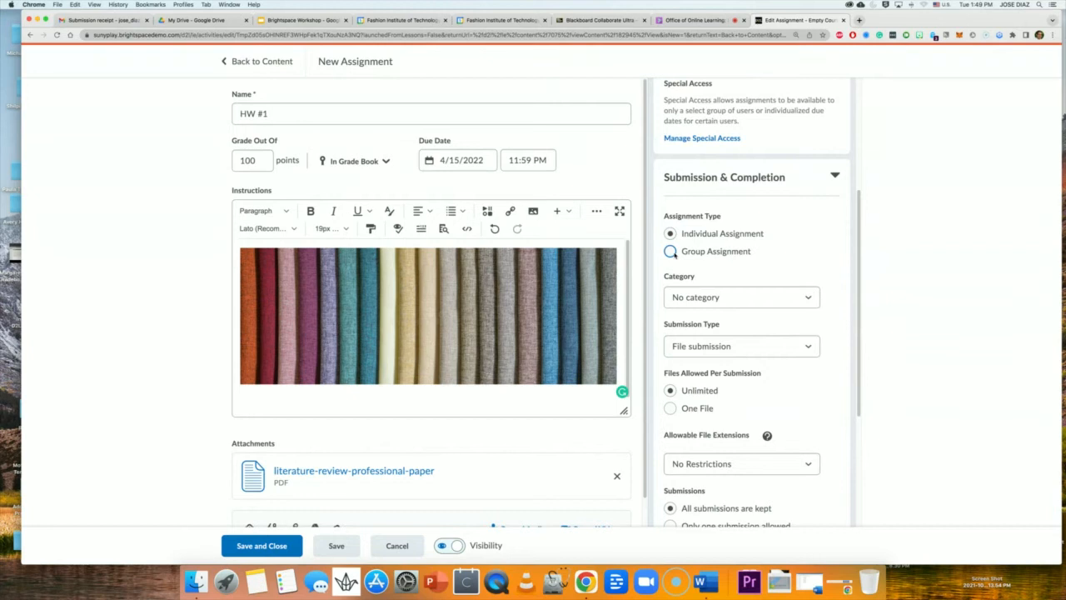
left_click(746, 298)
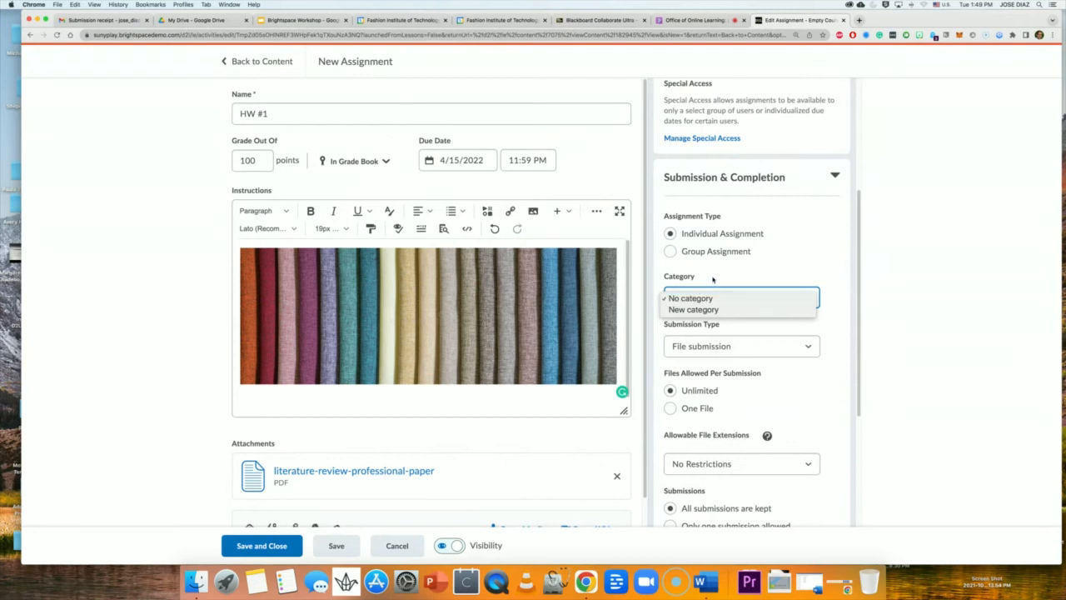
left_click(747, 276)
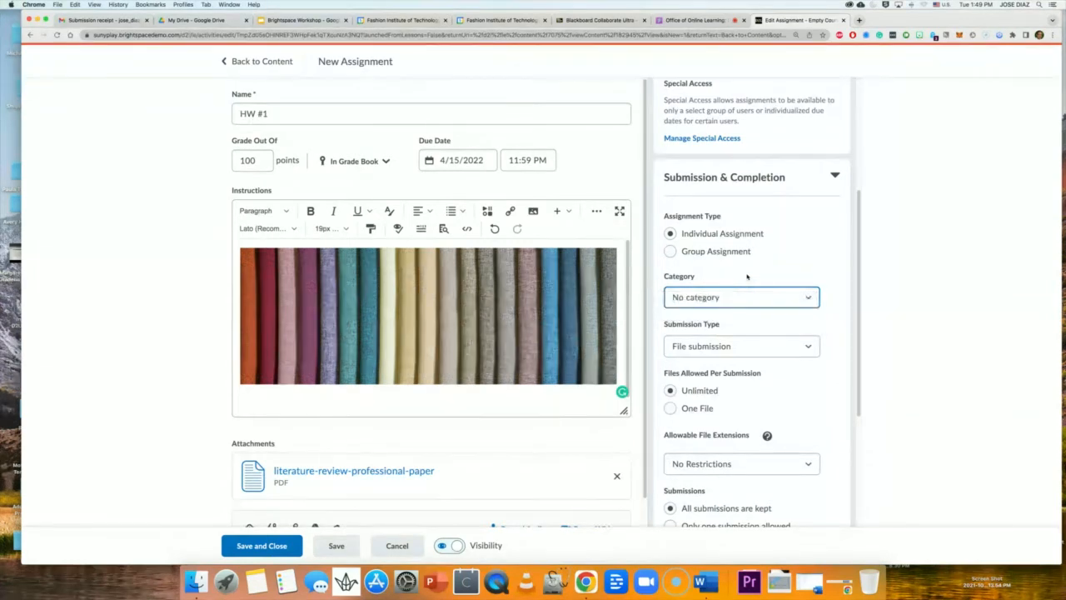
Leave the Submission Type as File submission and review the remaining submission options.
left_click(726, 350)
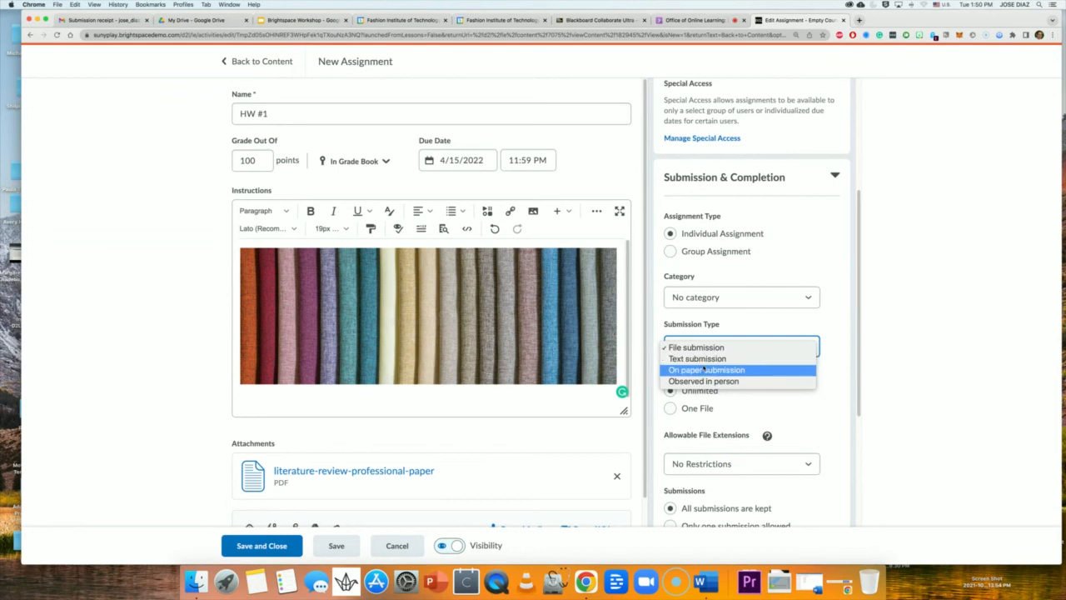
left_click(815, 409)
scroll(716, 393, "down", 1)
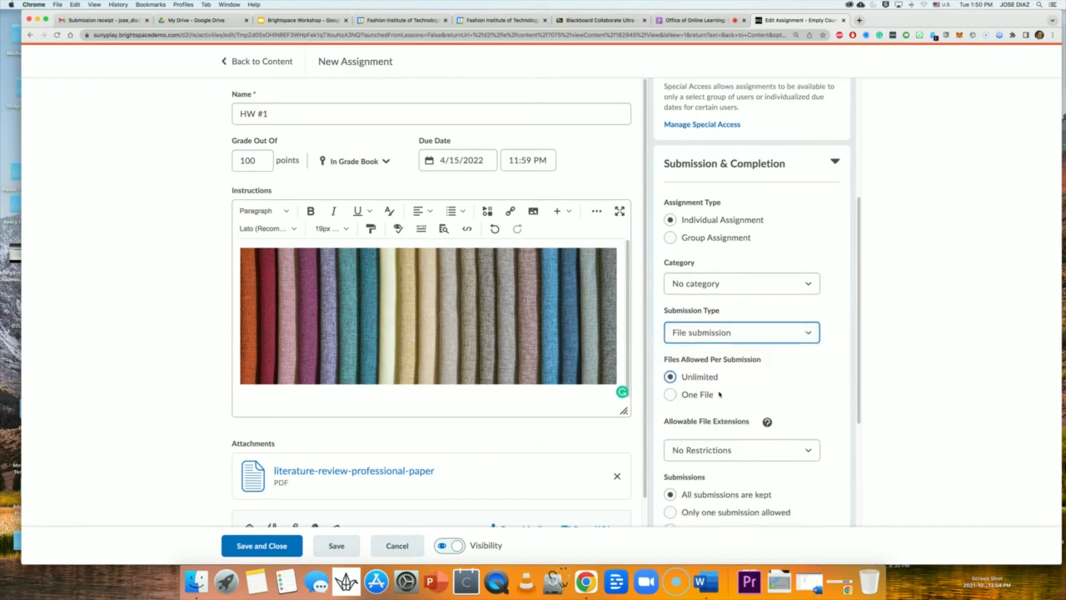
scroll(708, 392, "down", 3)
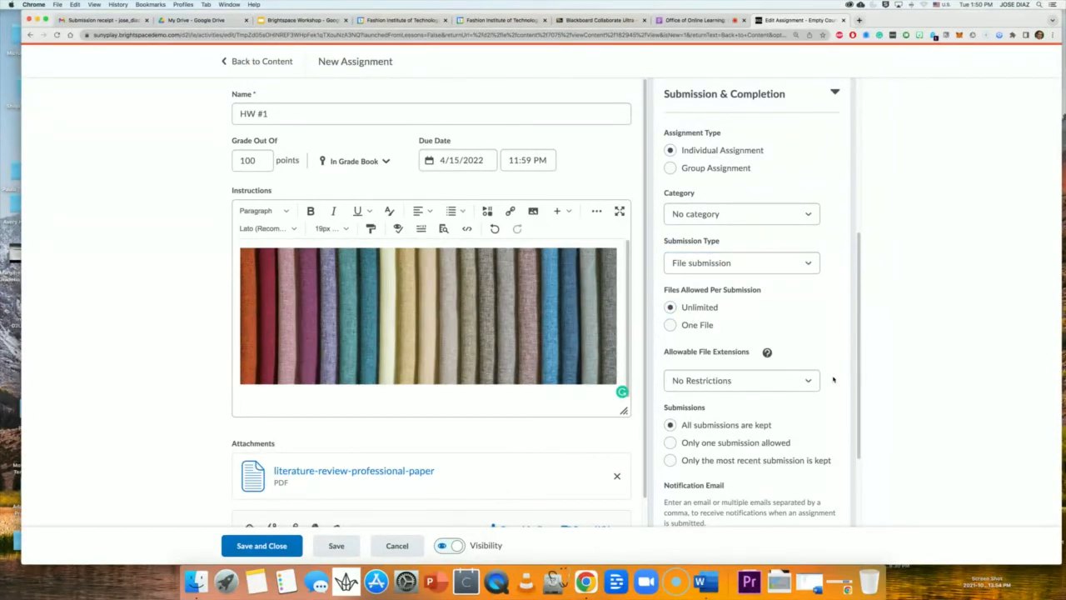
scroll(808, 337, "down", 2)
left_click(752, 308)
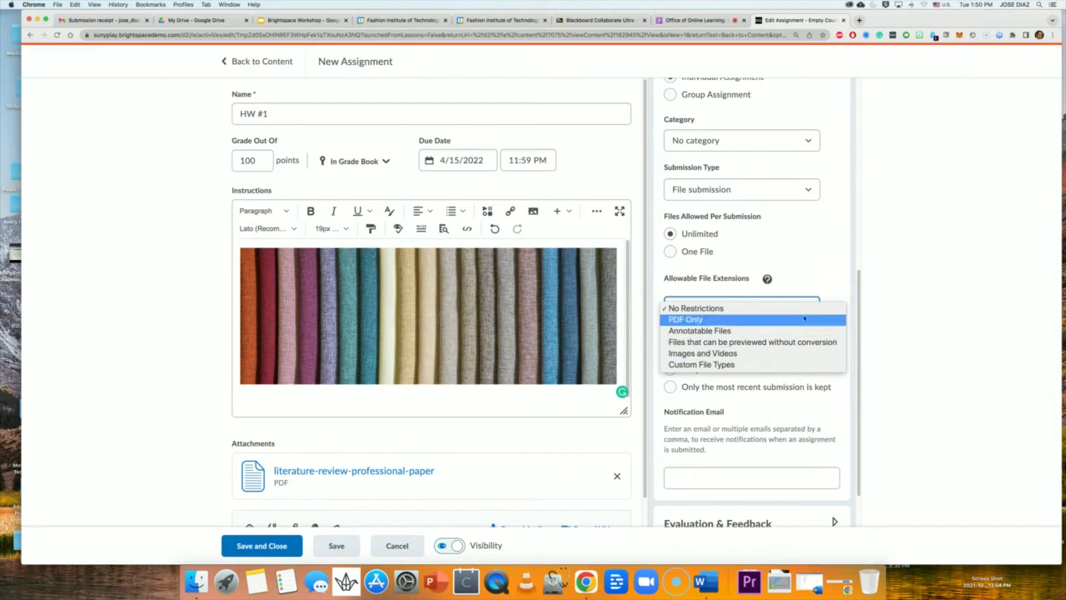
left_click(841, 285)
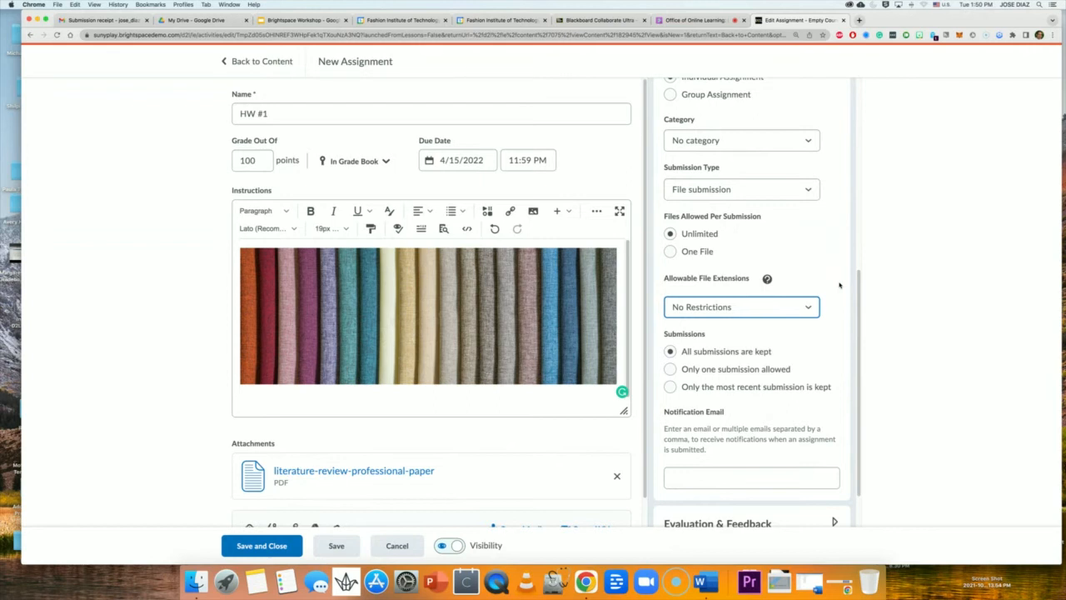
left_click(723, 316)
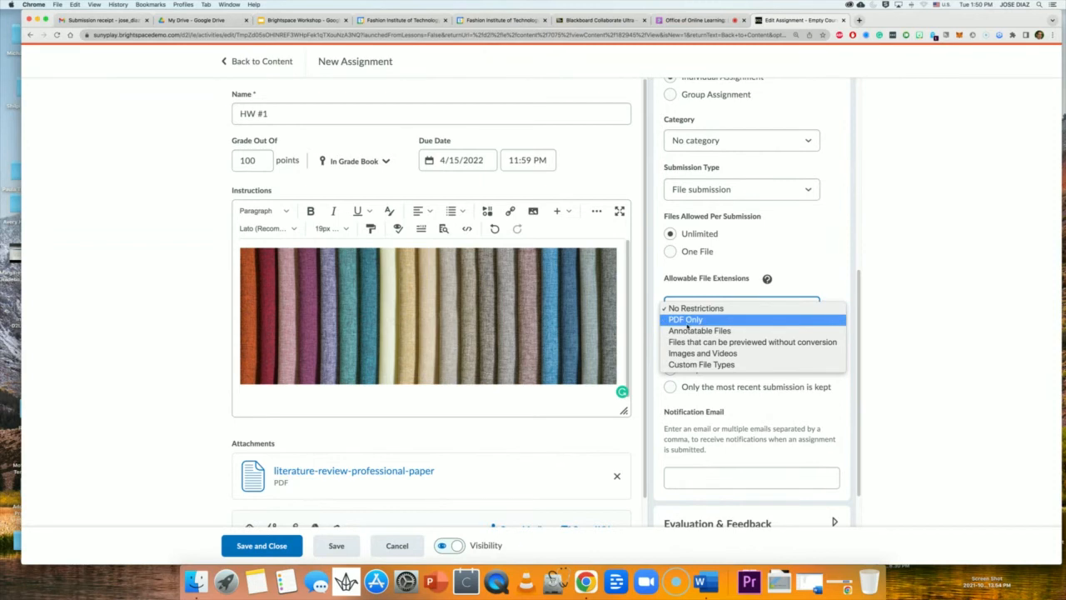
left_click(701, 364)
left_click(705, 366)
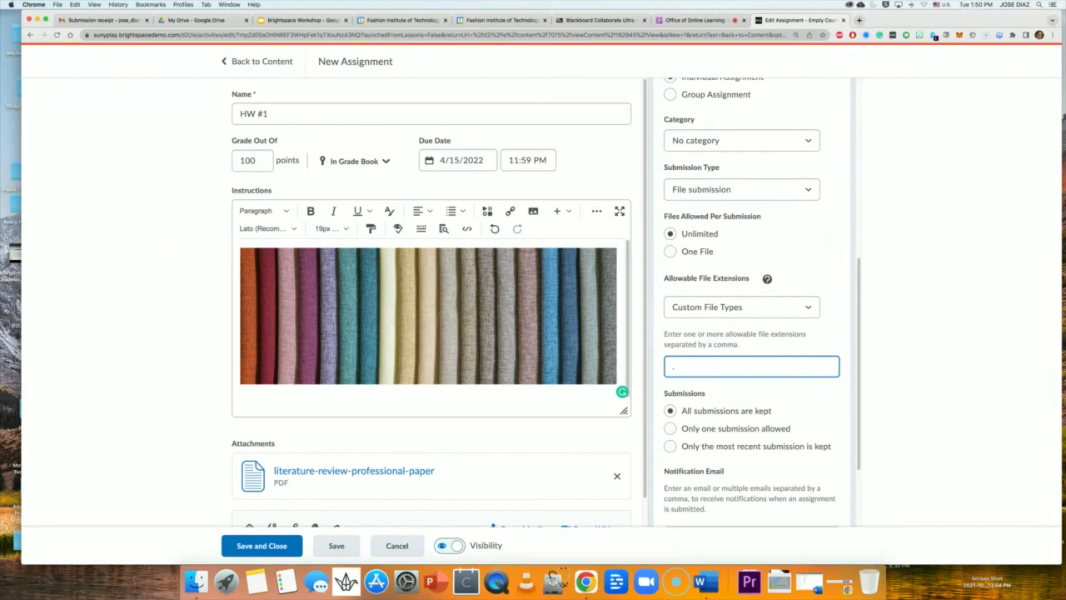
type(".dox")
key("BackSpace")
type("cx")
left_click(724, 307)
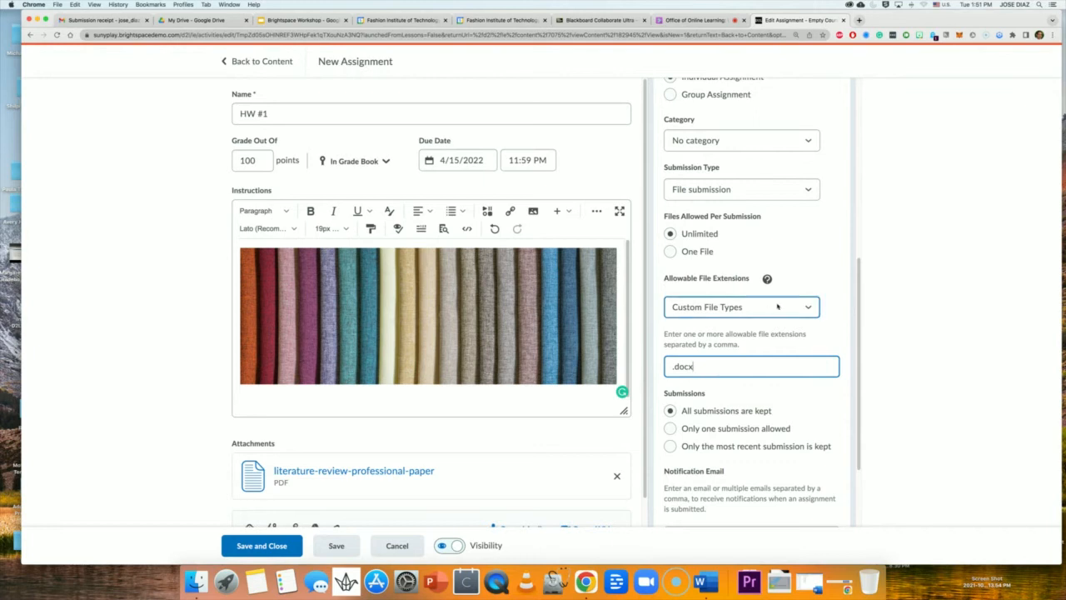
left_click(731, 253)
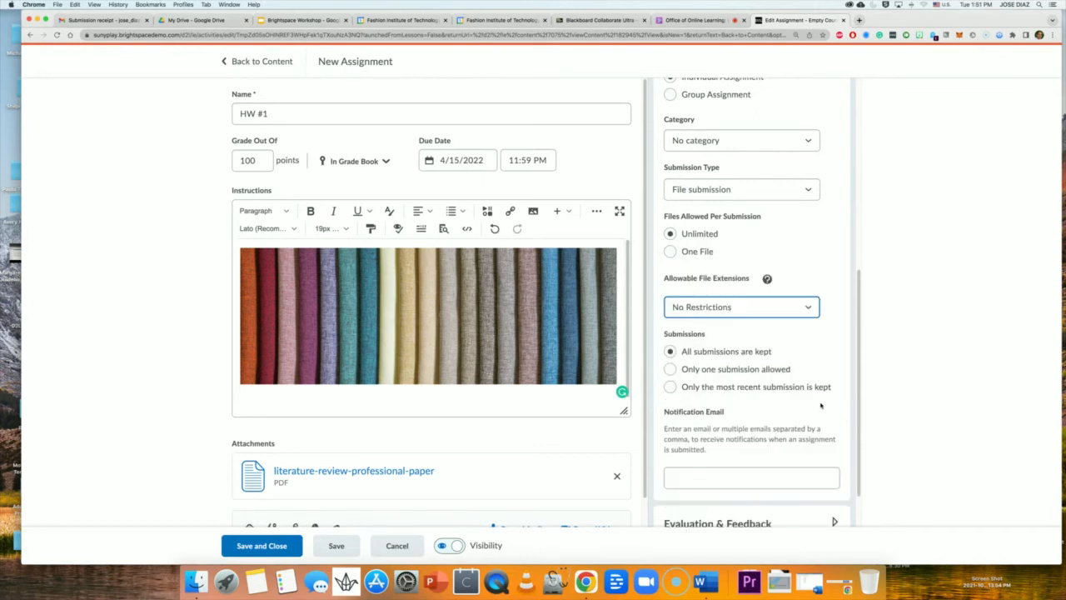
left_click(826, 403)
scroll(826, 403, "down", 2)
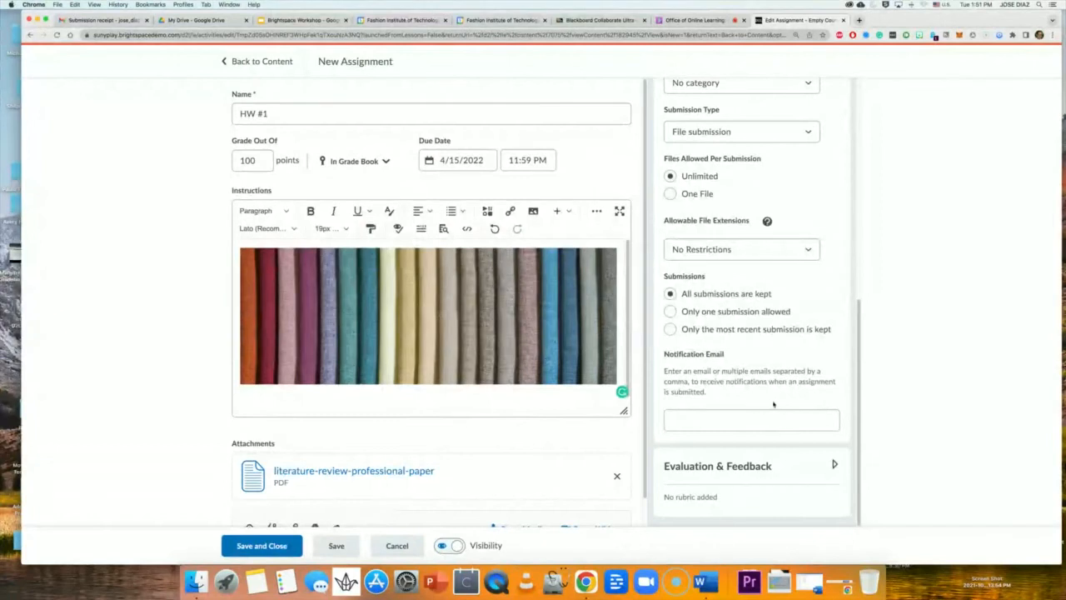
Focus the Notification Email field, then expand Evaluation & Feedback to review rubrics, annotations and anonymous marking.
left_click(690, 411)
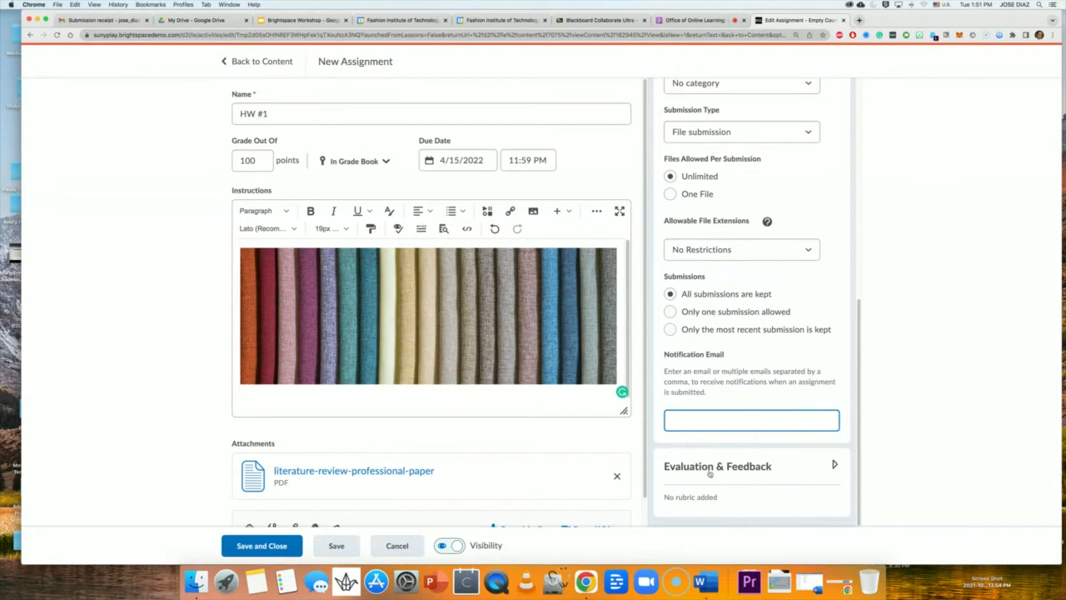
left_click(834, 464)
scroll(795, 472, "down", 3)
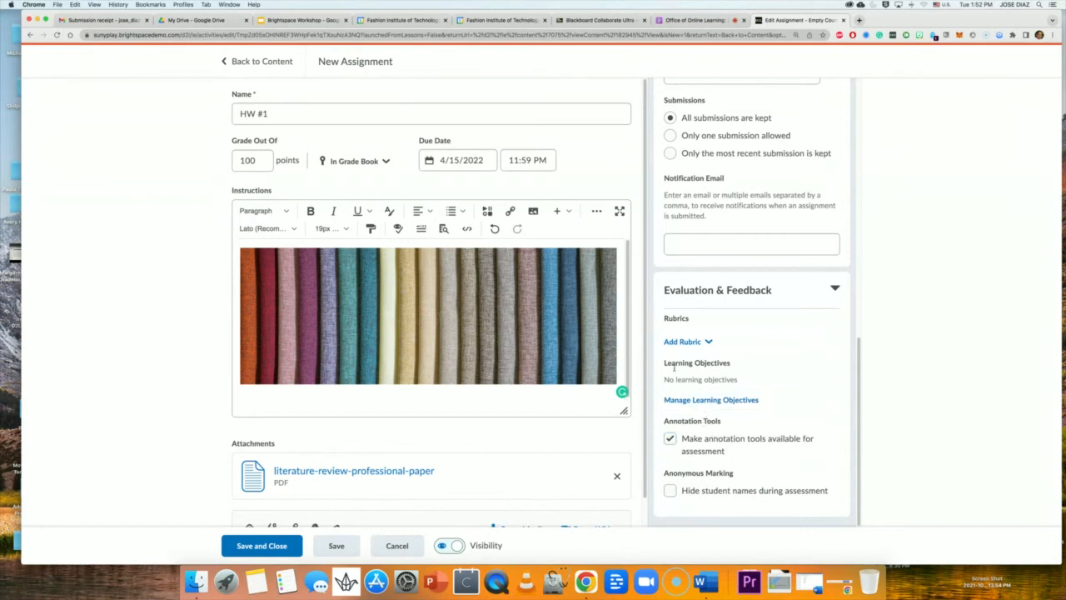
scroll(674, 366, "up", 5)
scroll(440, 422, "down", 1)
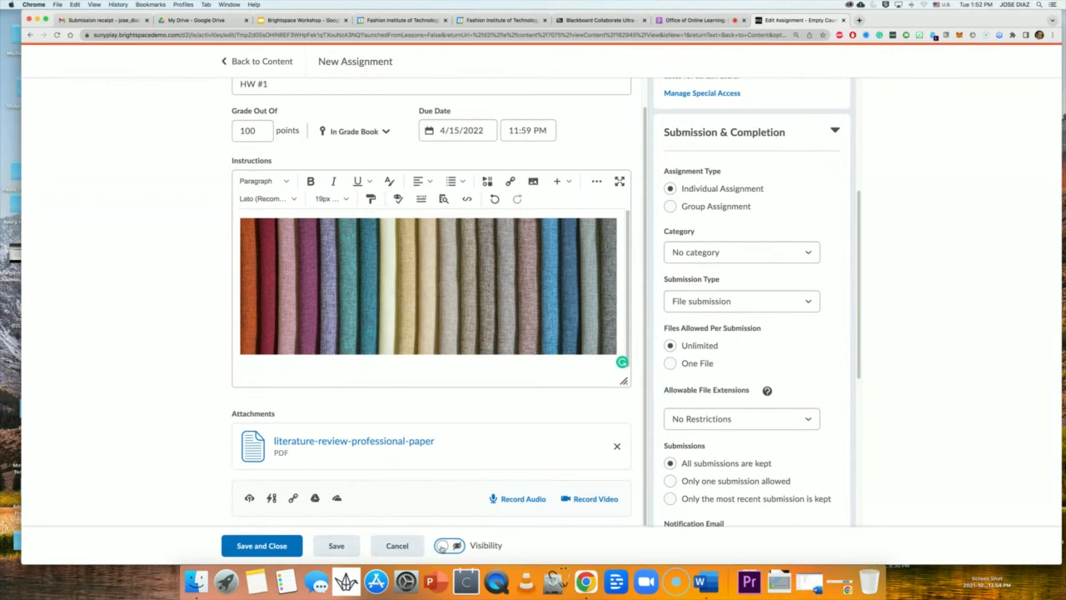
left_click(443, 546)
left_click(457, 545)
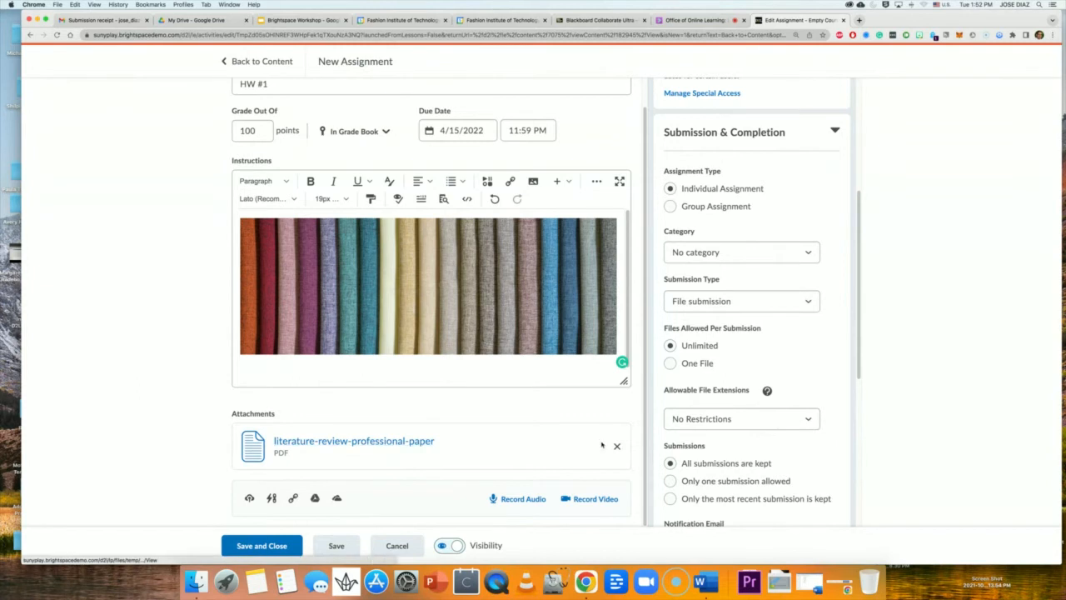
left_click(452, 545)
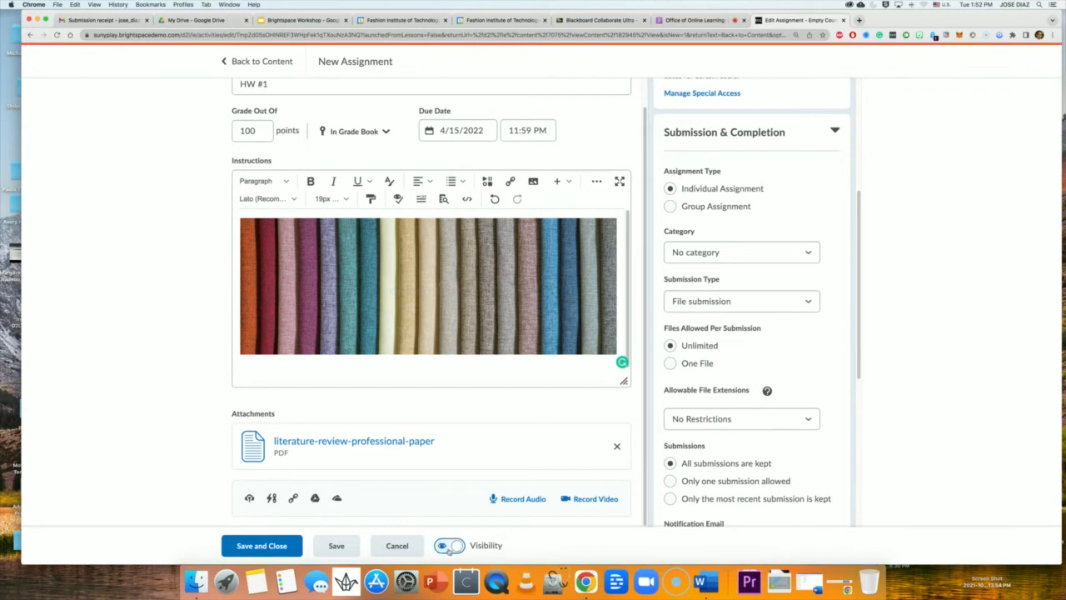
left_click(447, 548)
left_click(452, 547)
left_click(456, 547)
In Collaborate, remove one presenter from the session, leaving nine attendees, then return to HW #1.
left_click(704, 23)
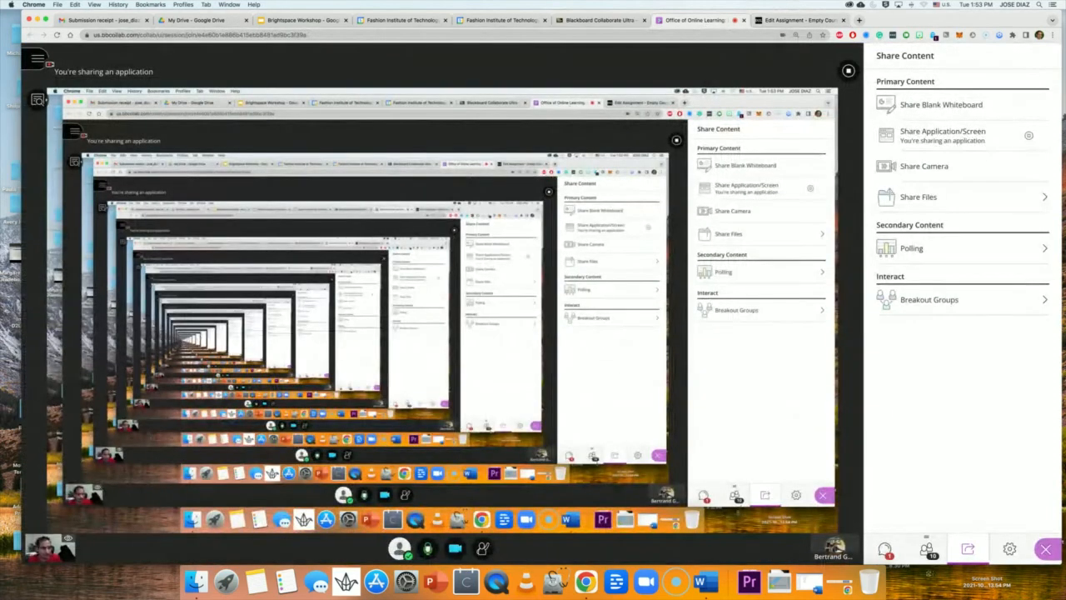
left_click(927, 550)
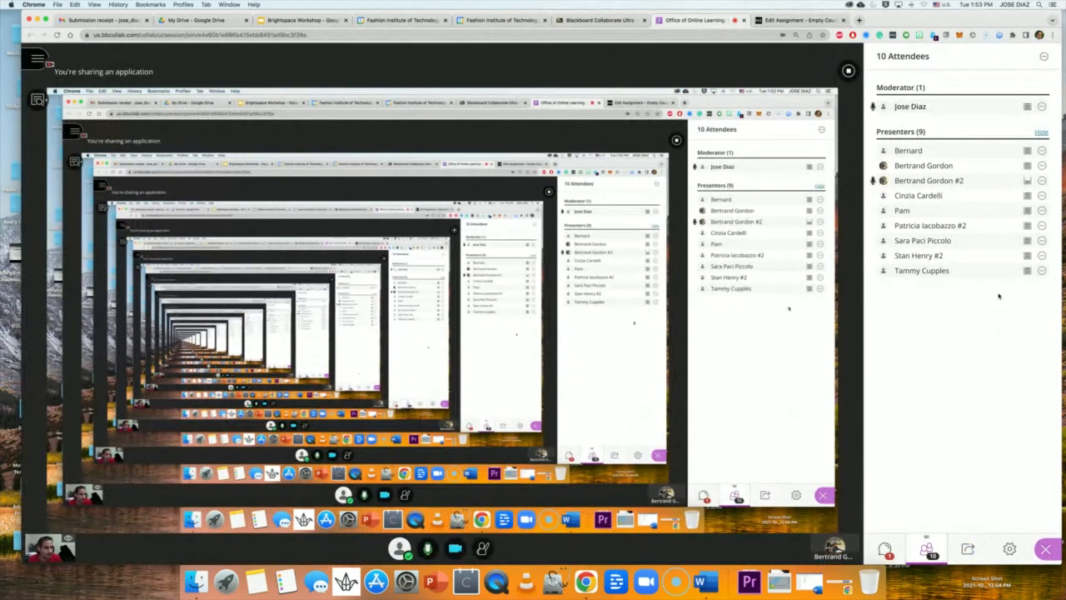
left_click(1042, 165)
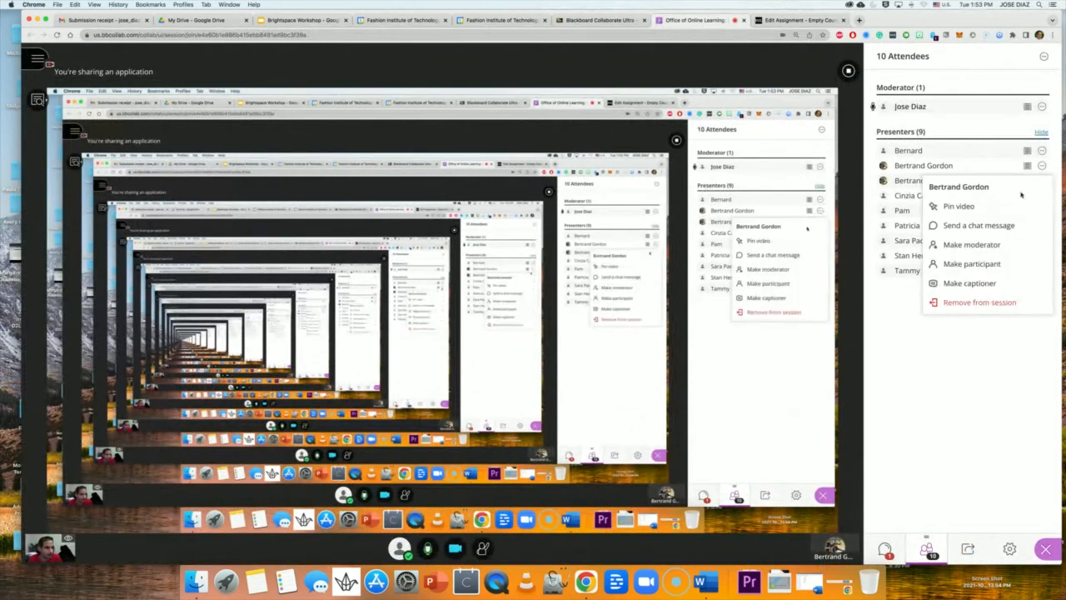
left_click(981, 302)
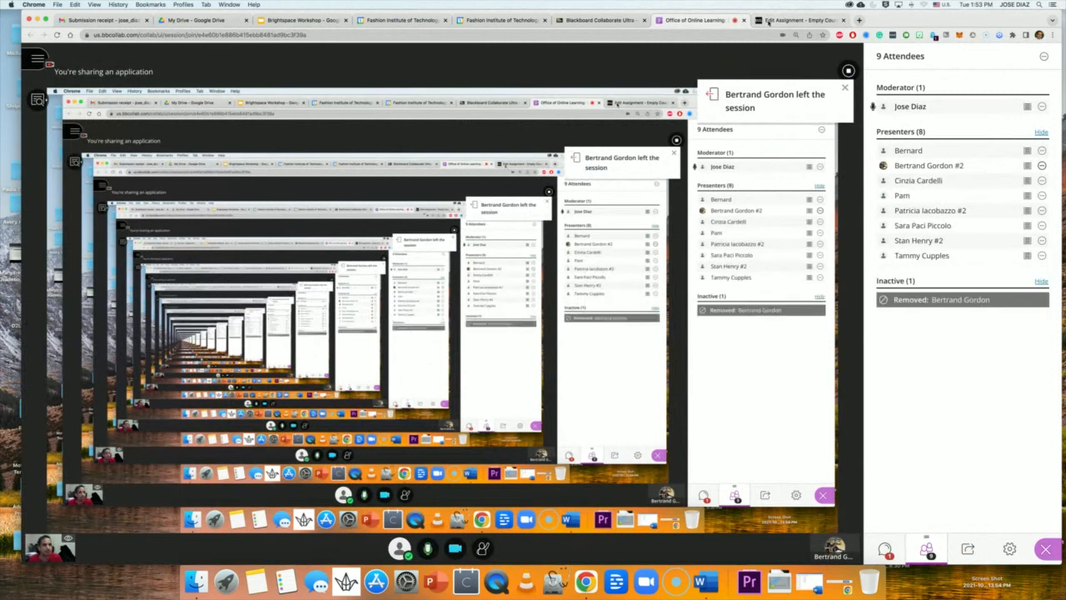
left_click(769, 21)
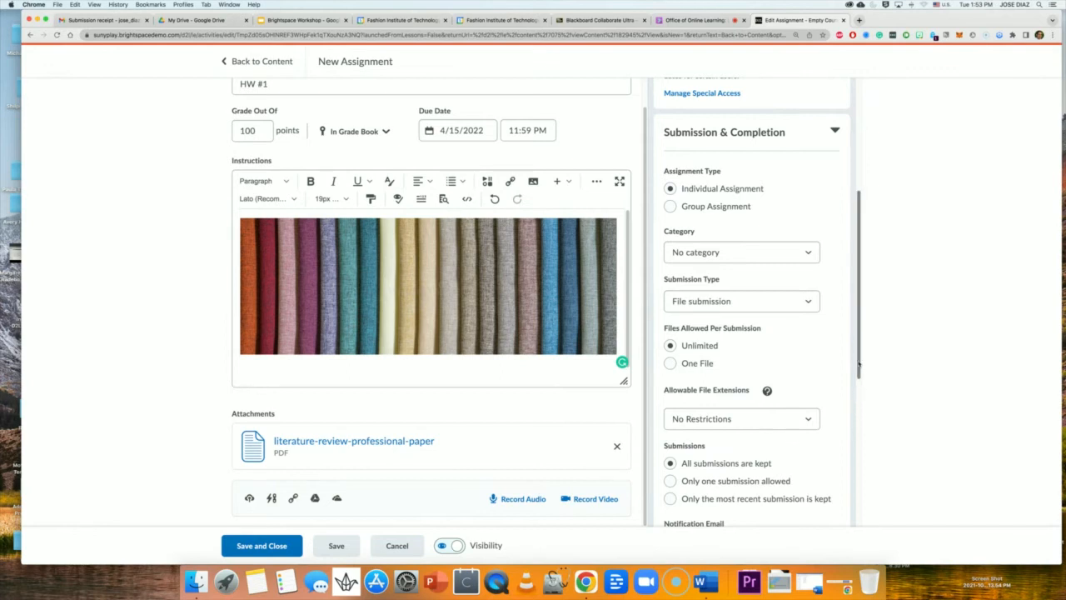
Set the HW #1 start date to April 16, 2022 at 12:01 AM.
mouse_move(858, 364)
left_mouse_down()
mouse_move(850, 514)
mouse_move(854, 373)
left_mouse_up()
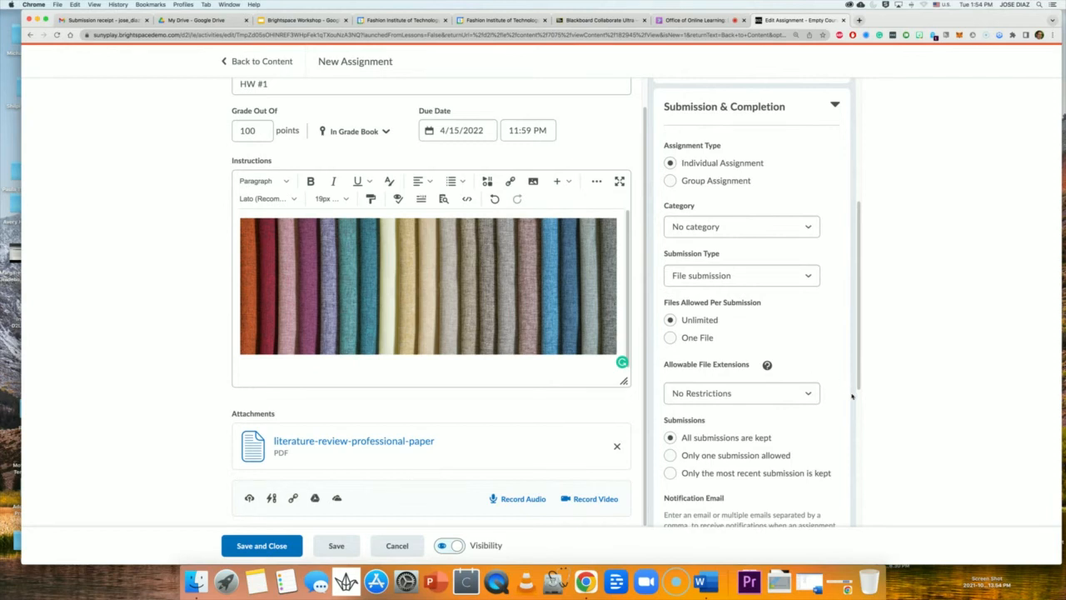
left_click_drag(858, 386, 857, 253)
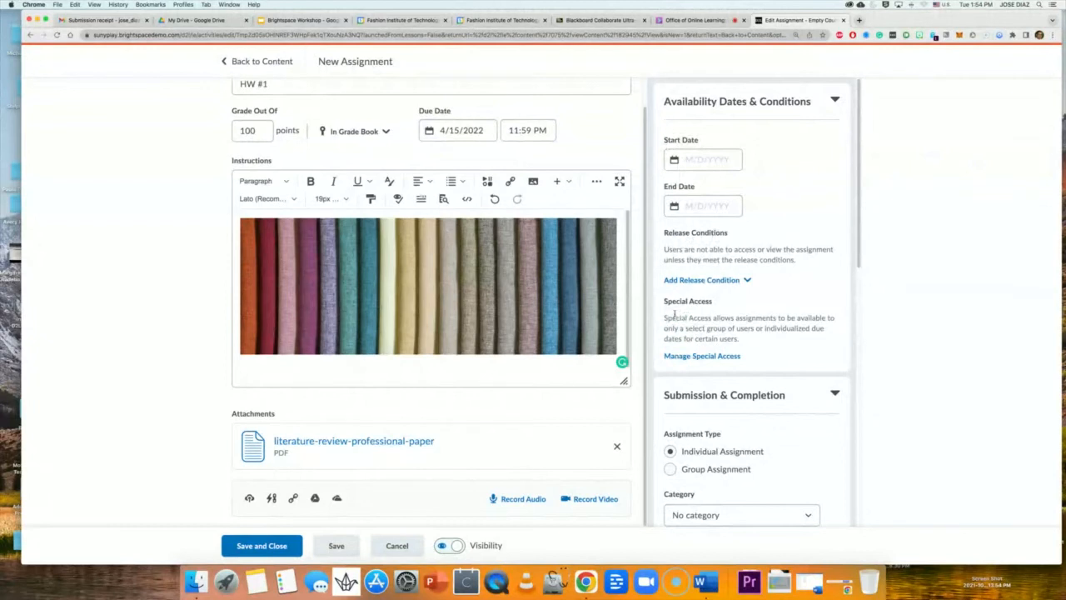
left_click(703, 159)
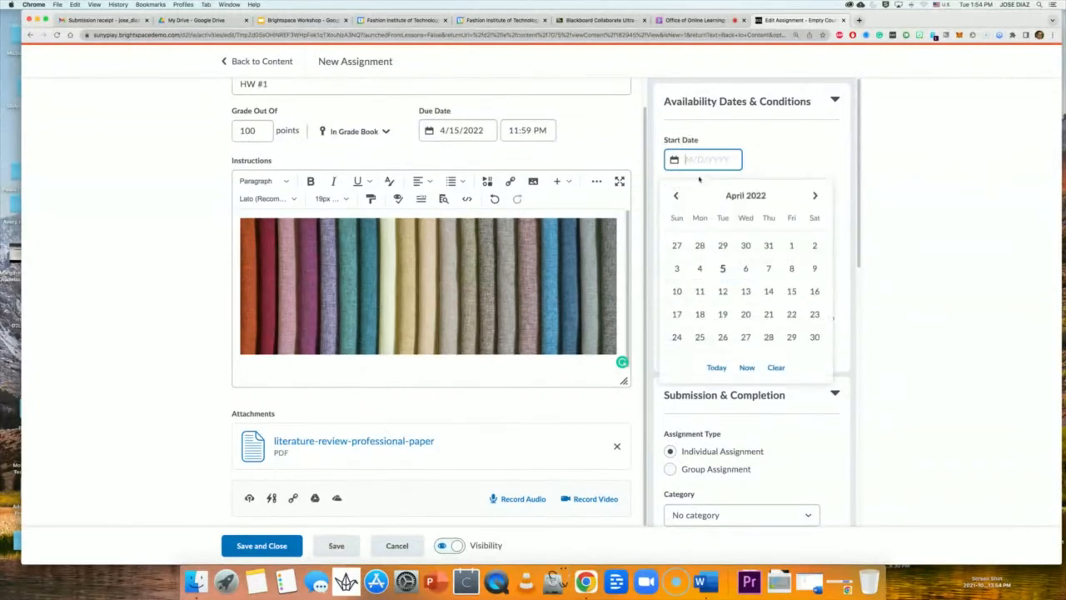
left_click(815, 294)
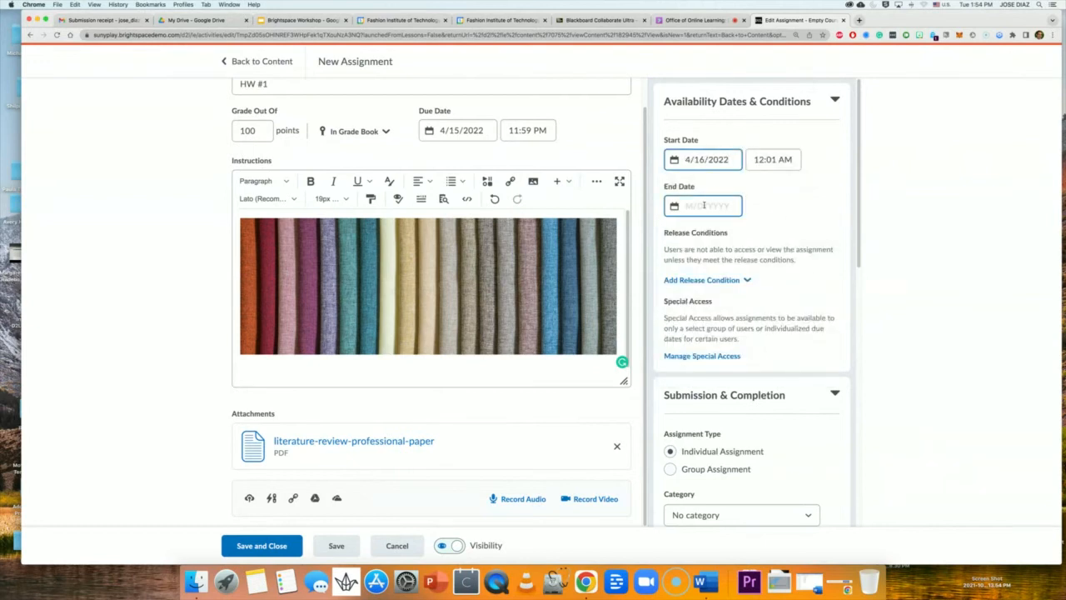
left_click(777, 218)
Look at the Add Release Condition options and close them without adding a condition.
scroll(775, 279, "down", 1)
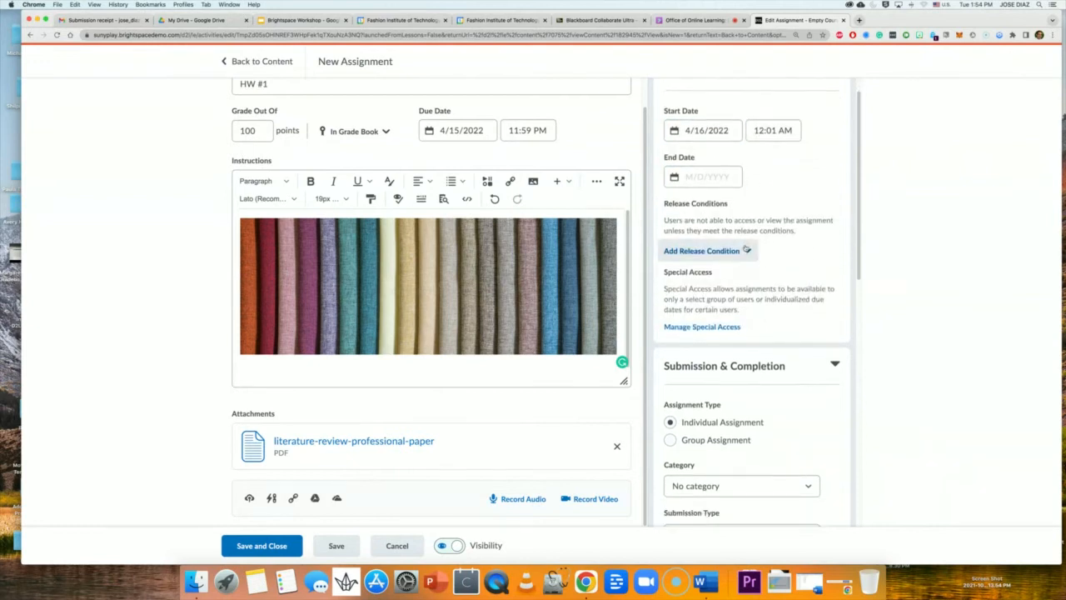
left_click(747, 250)
left_click(786, 255)
scroll(783, 265, "down", 3)
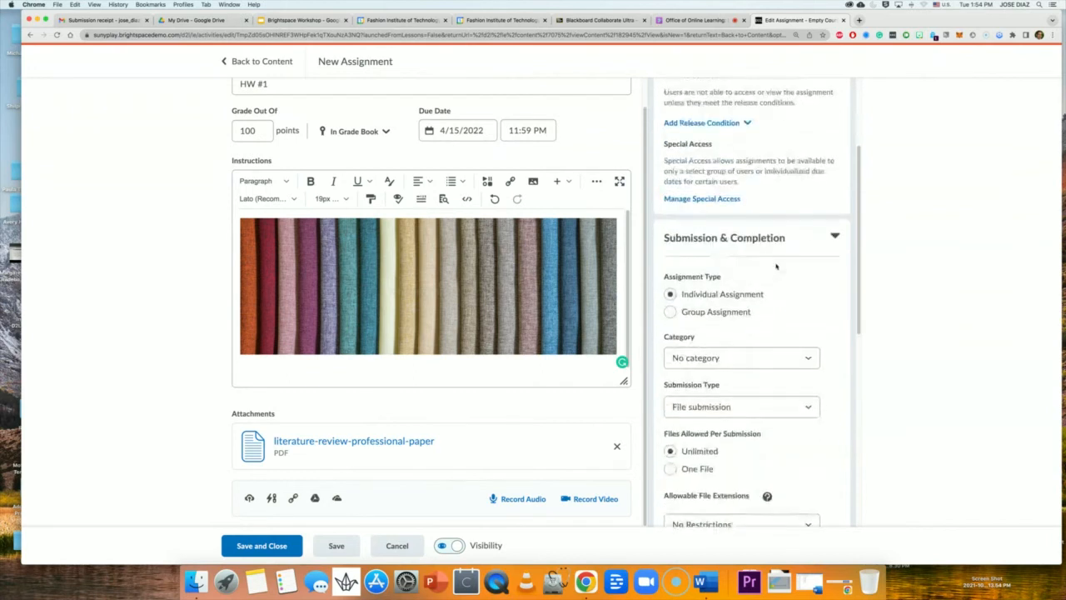
scroll(759, 241, "down", 10)
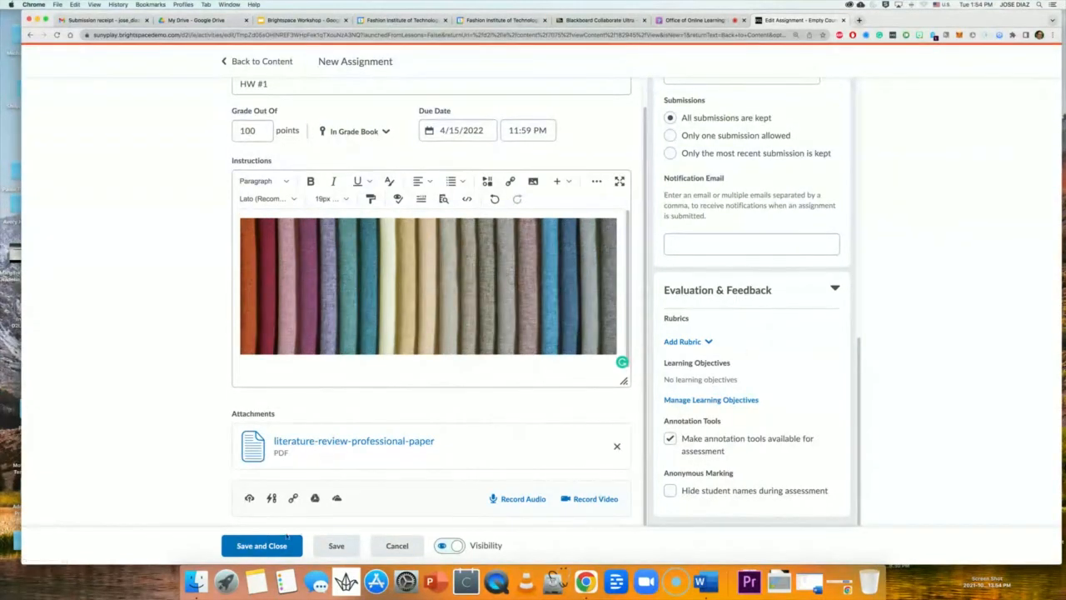
Save HW #1, clearing the Start Date and Due Date after the save error.
left_click(265, 554)
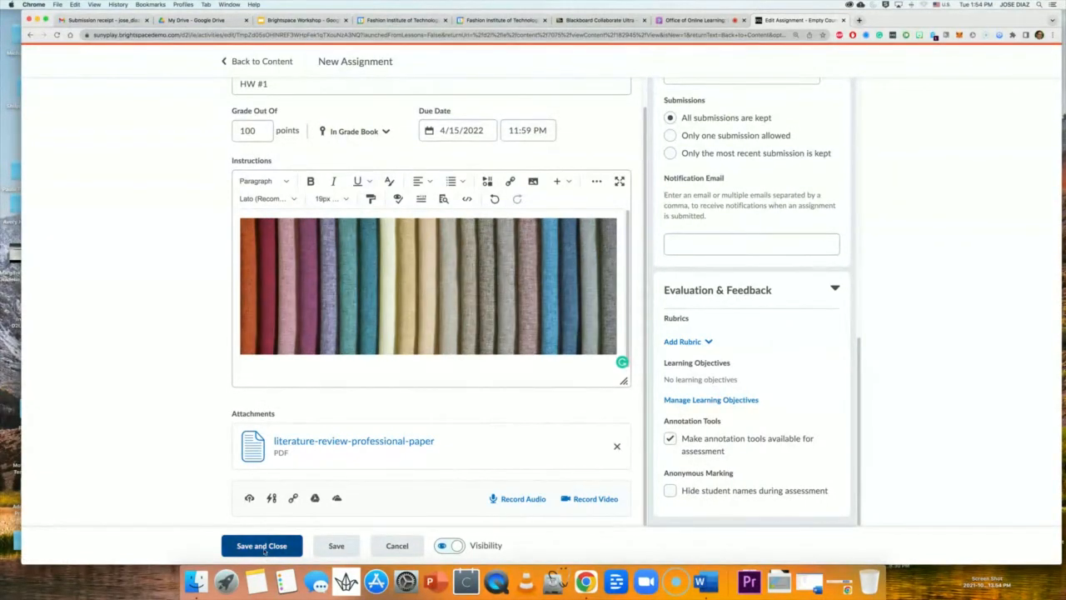
left_click(481, 131)
scroll(737, 162, "up", 8)
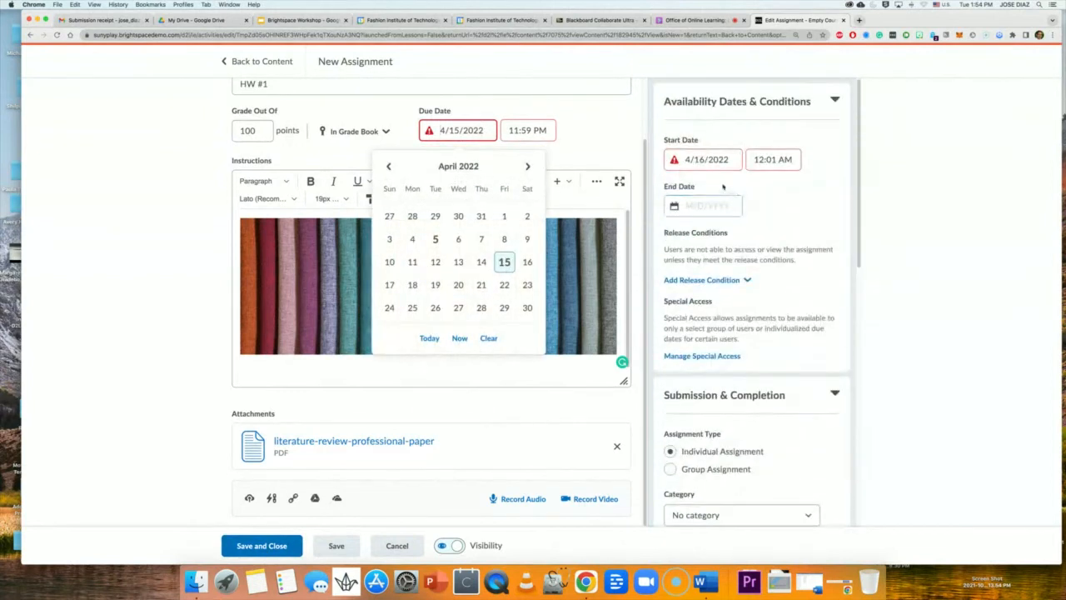
triple_click(712, 160)
key("BackSpace")
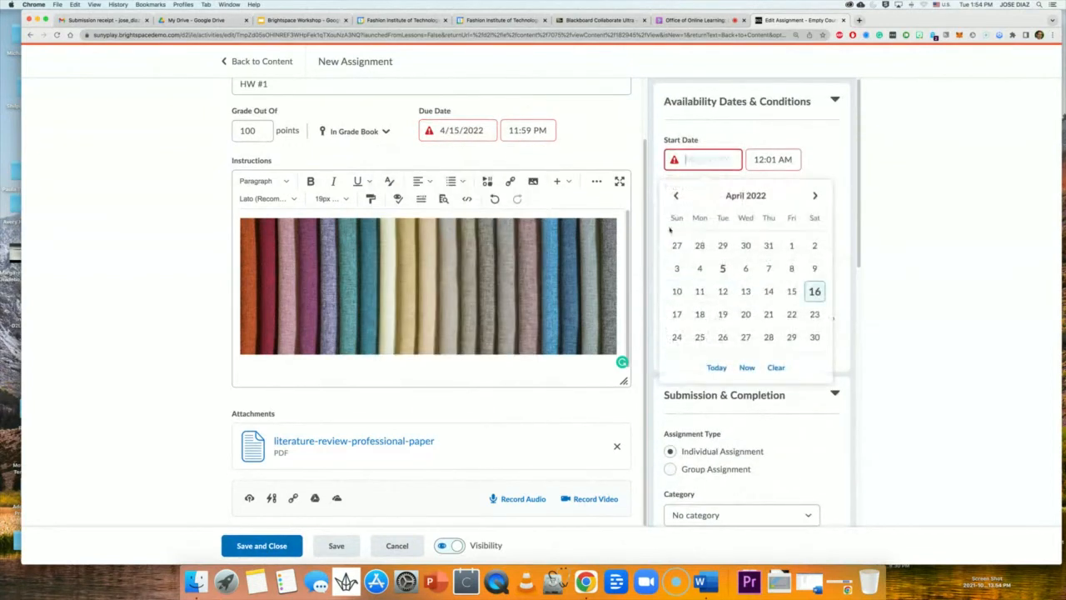
triple_click(480, 129)
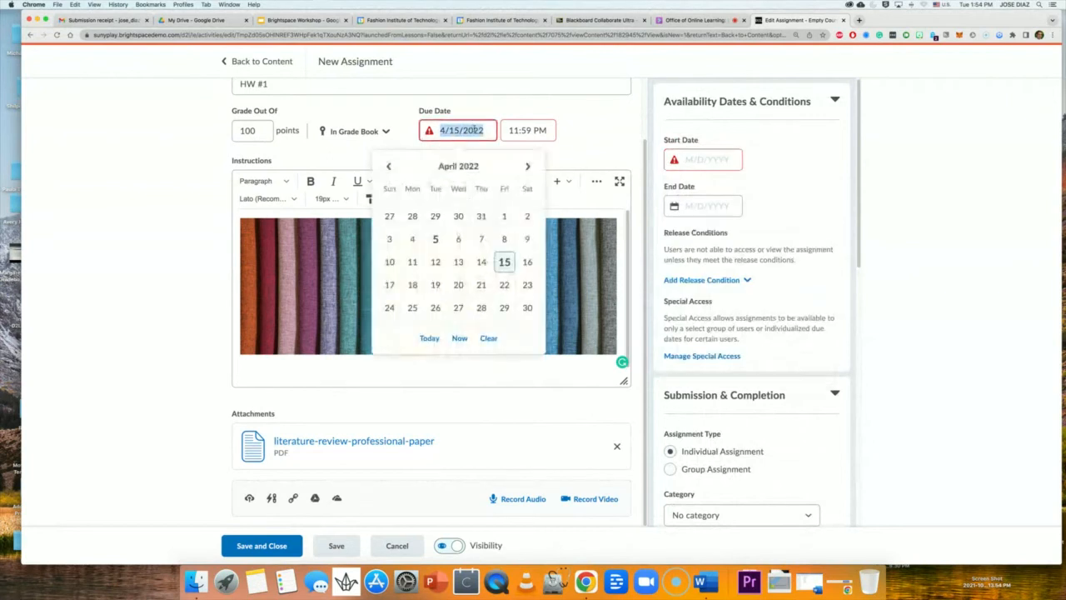
key("BackSpace")
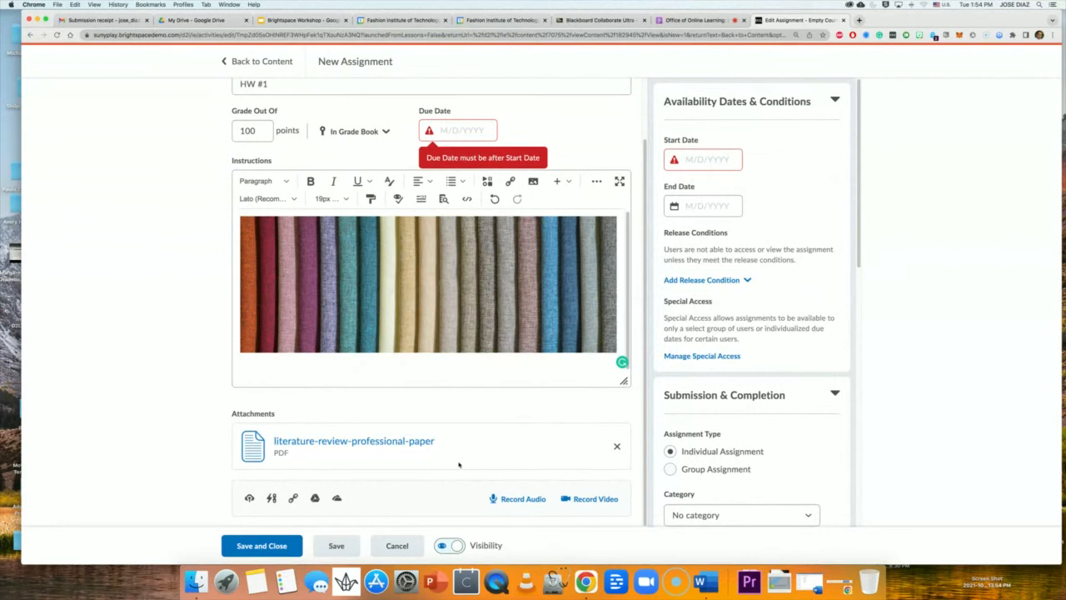
left_click(283, 546)
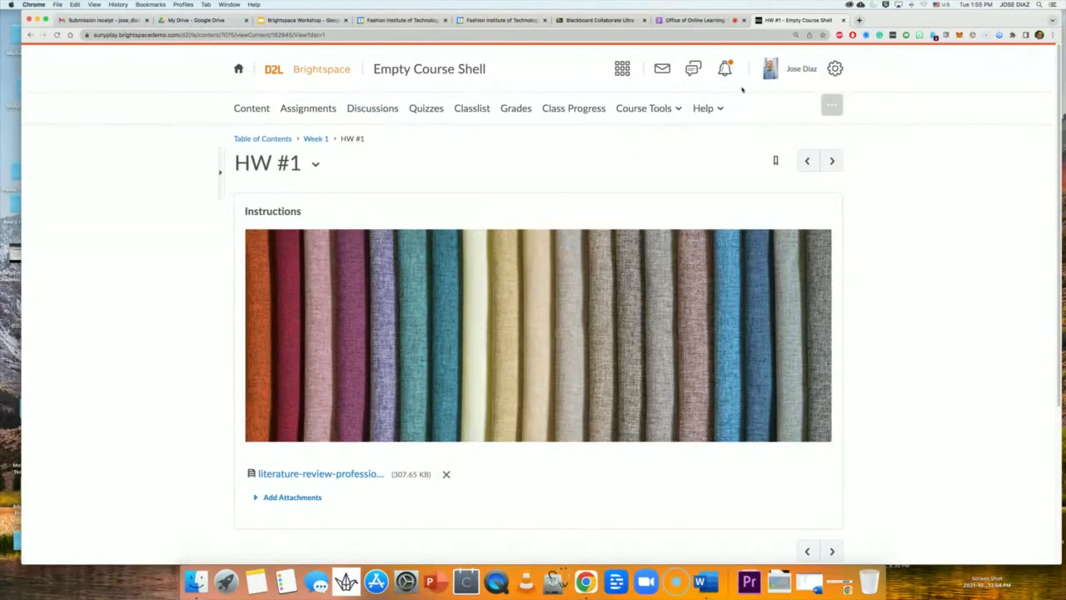
Glance at the Collaborate session, then go to the Week 1 module page via its breadcrumb.
left_click(721, 20)
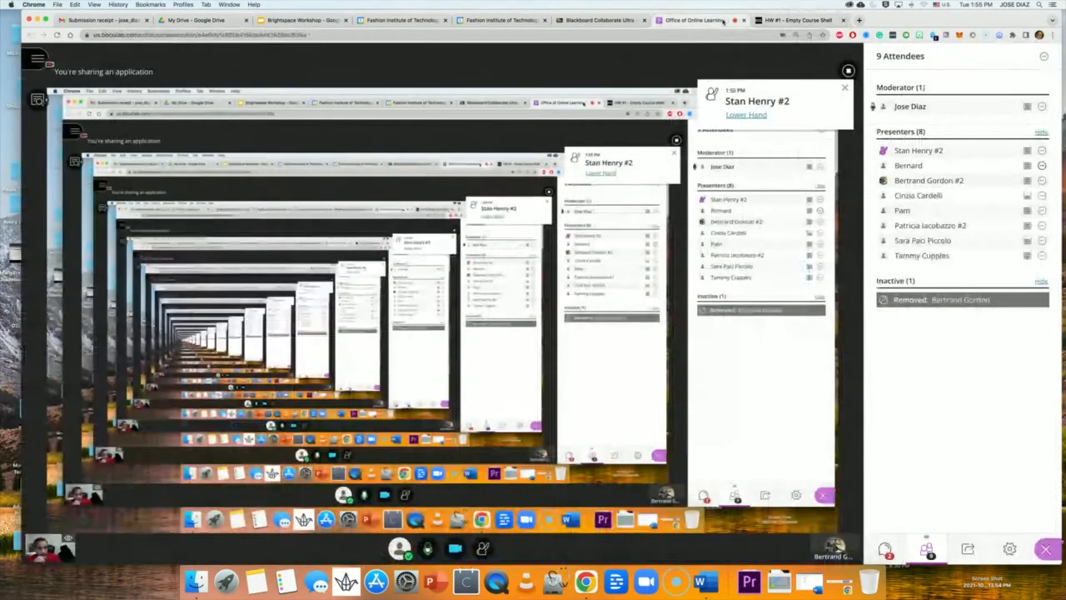
left_click(792, 21)
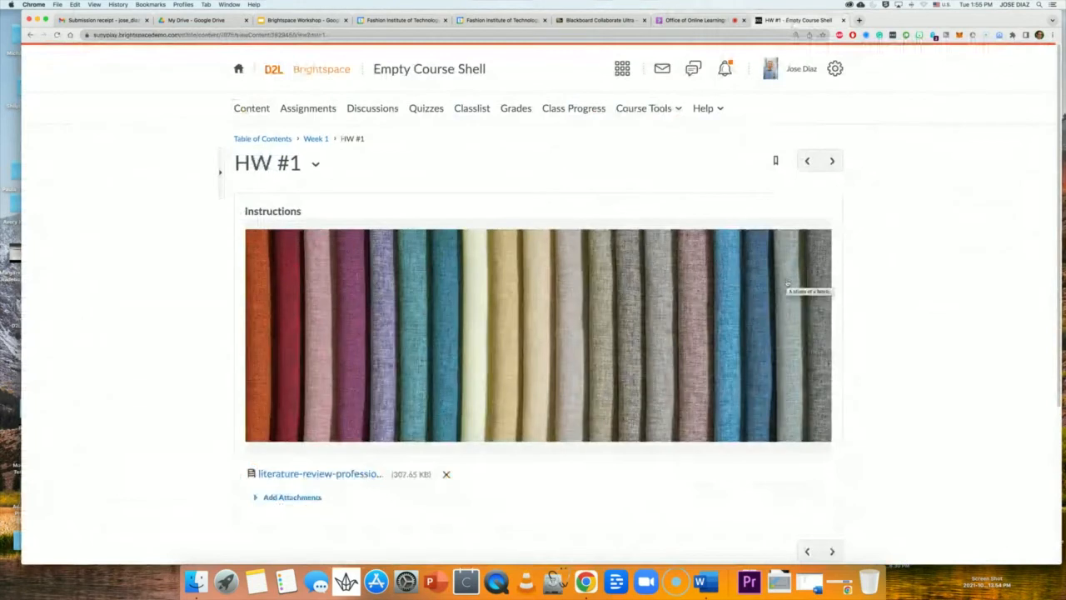
left_click(315, 140)
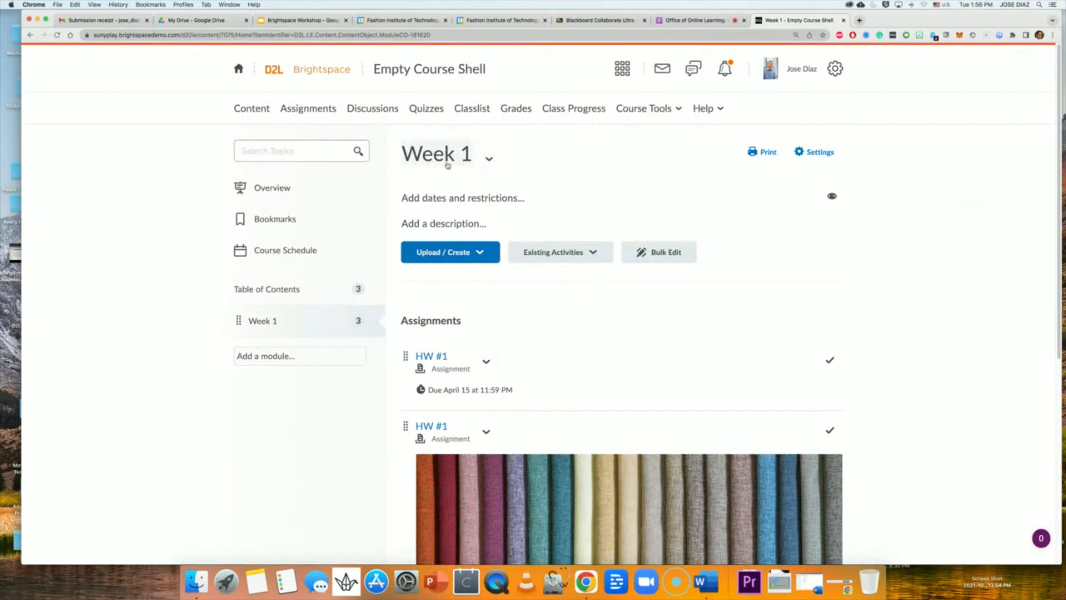
Change the Week 1 module's title to 'Project 1' from its actions menu.
left_click(489, 160)
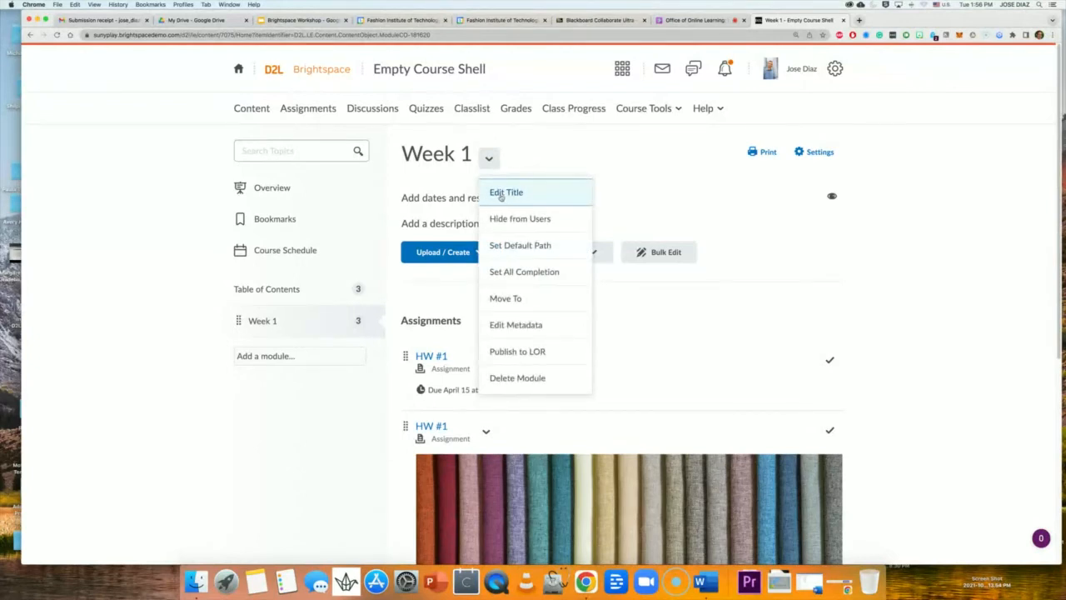
left_click(501, 194)
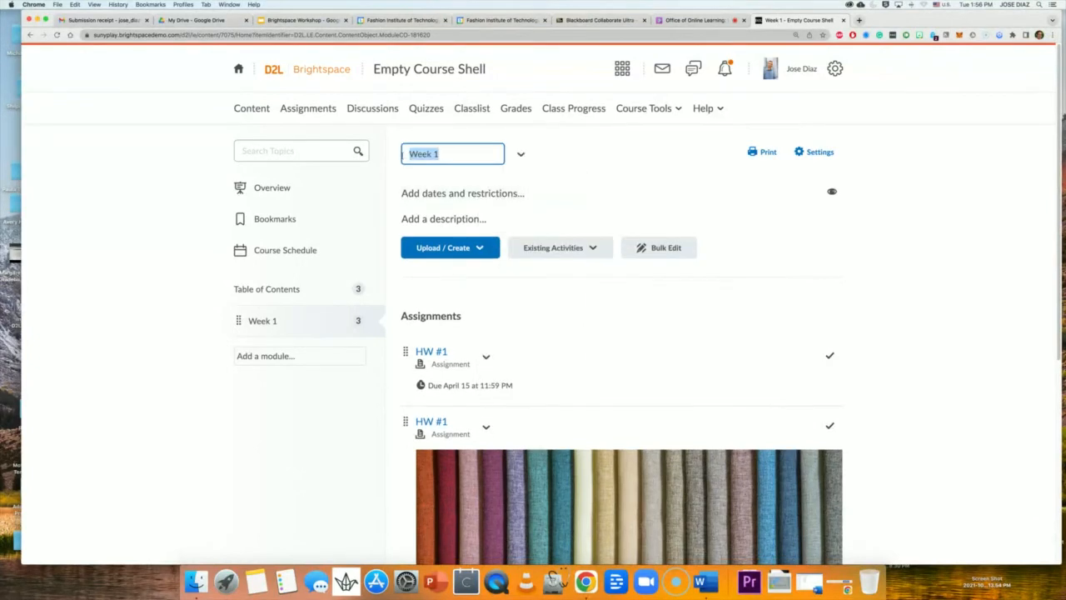
type("Project 1")
key("Return")
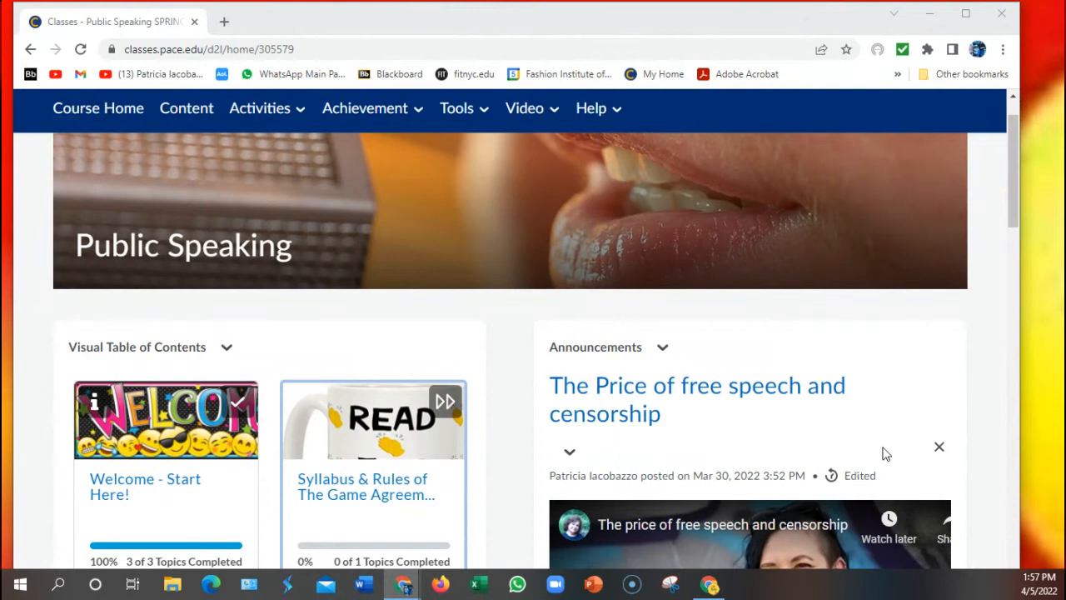
Collapse the Visual Table of Contents widget, then expand it again to restore its tiles.
scroll(974, 358, "down", 1)
scroll(1007, 343, "down", 1)
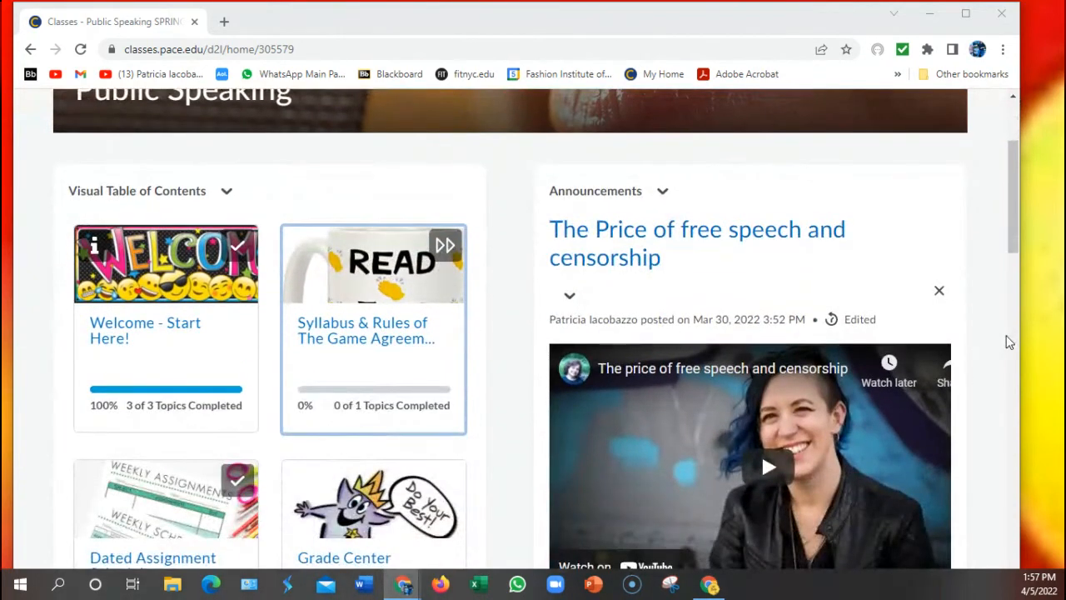
scroll(1007, 342, "down", 1)
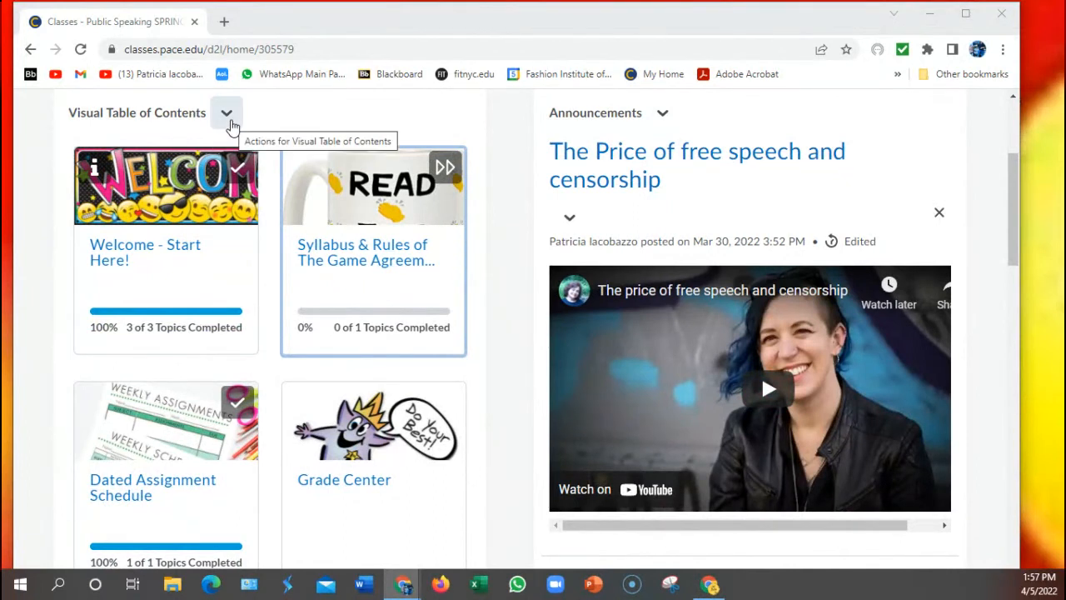
left_click(231, 122)
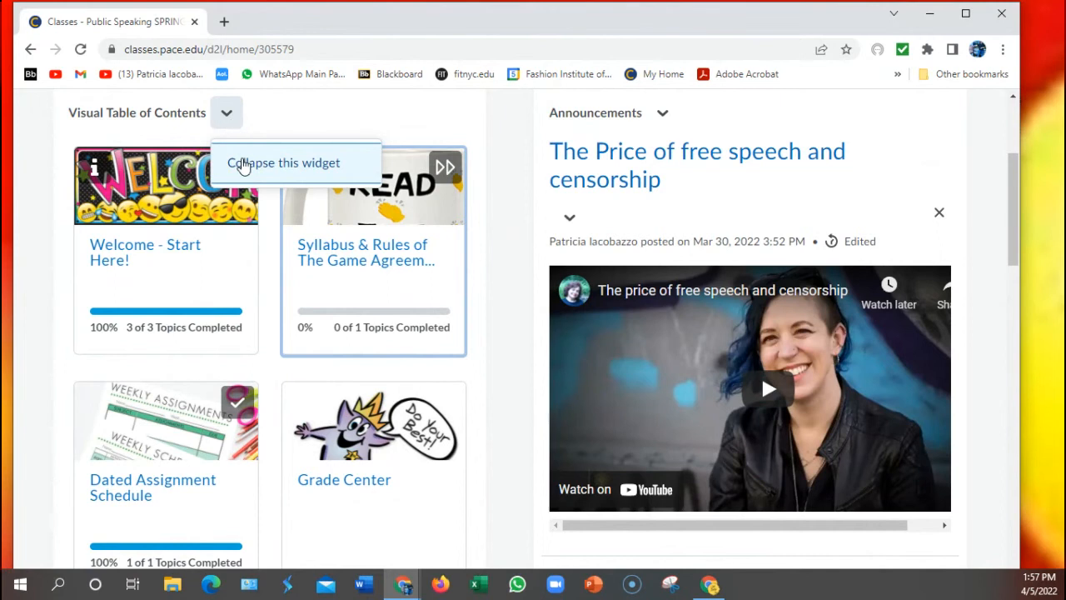
left_click(240, 163)
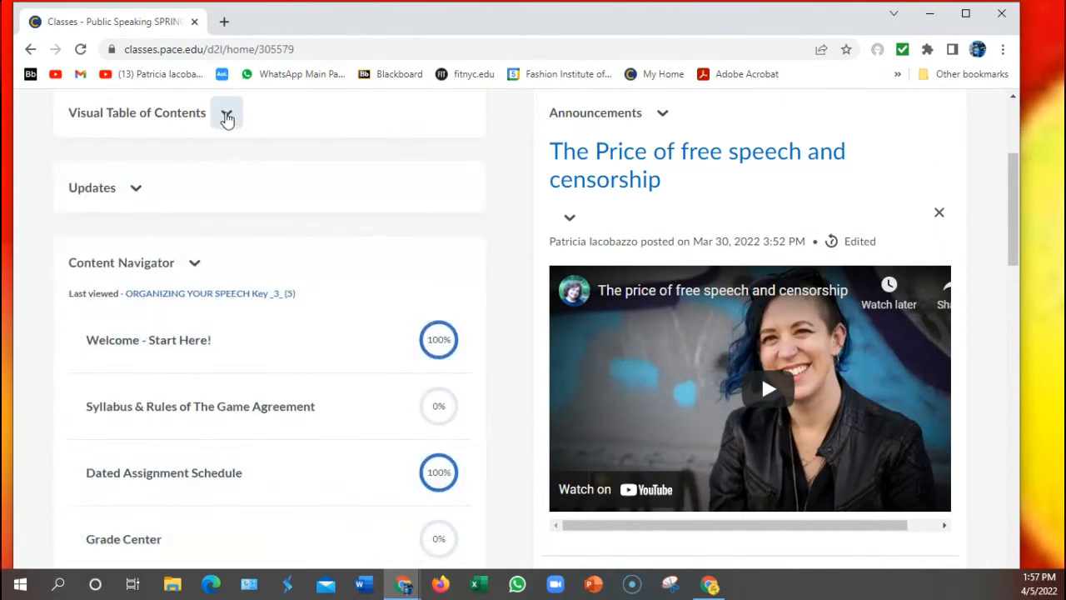
left_click(226, 119)
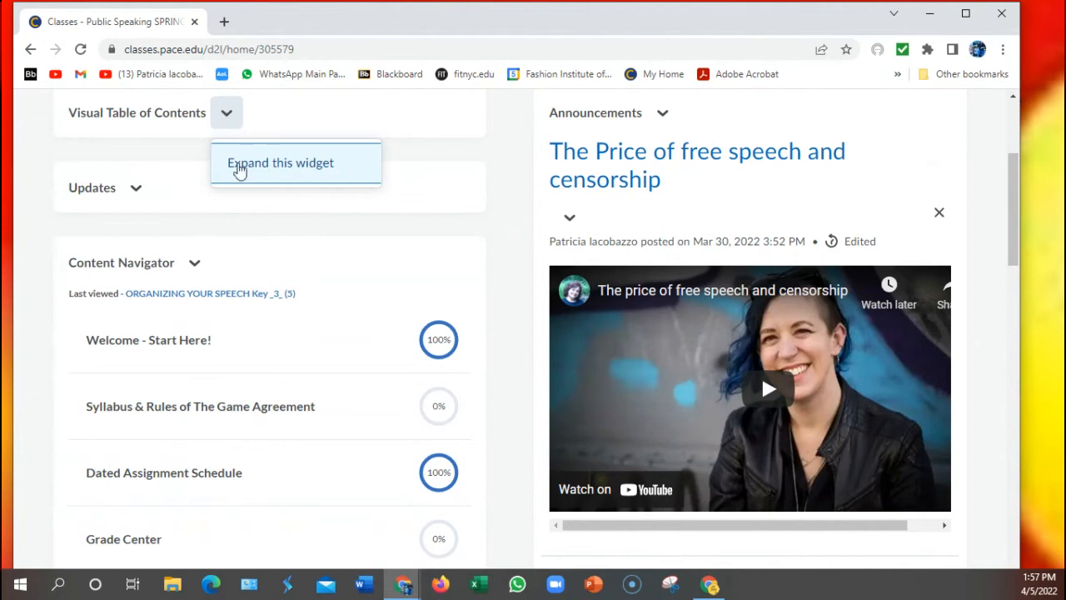
left_click(240, 172)
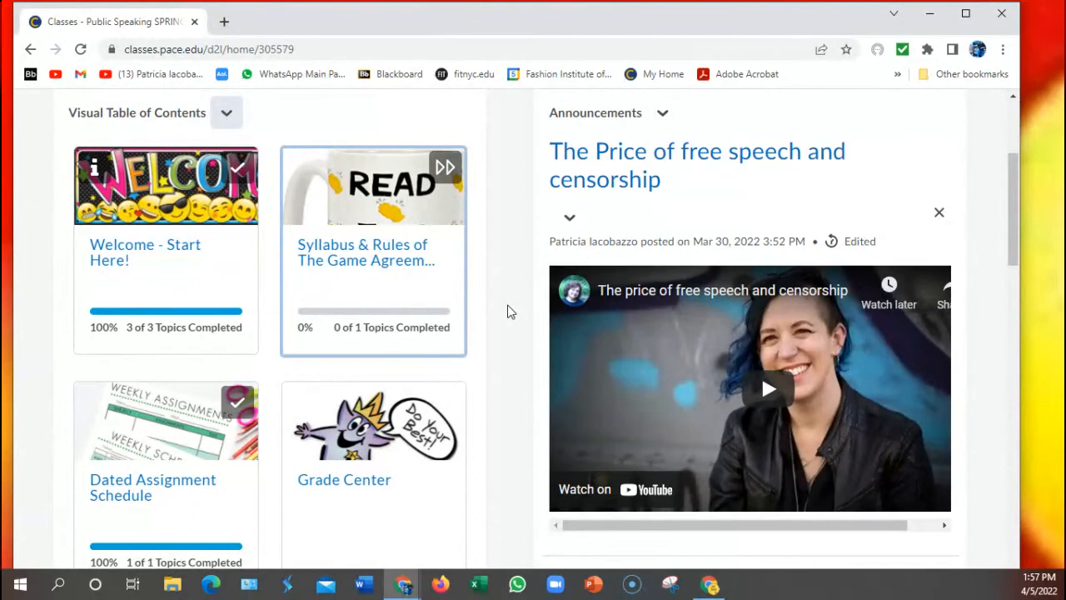
Scroll down to the Content/ Criteria Sheets Handouts tile and open that module.
scroll(511, 311, "down", 2)
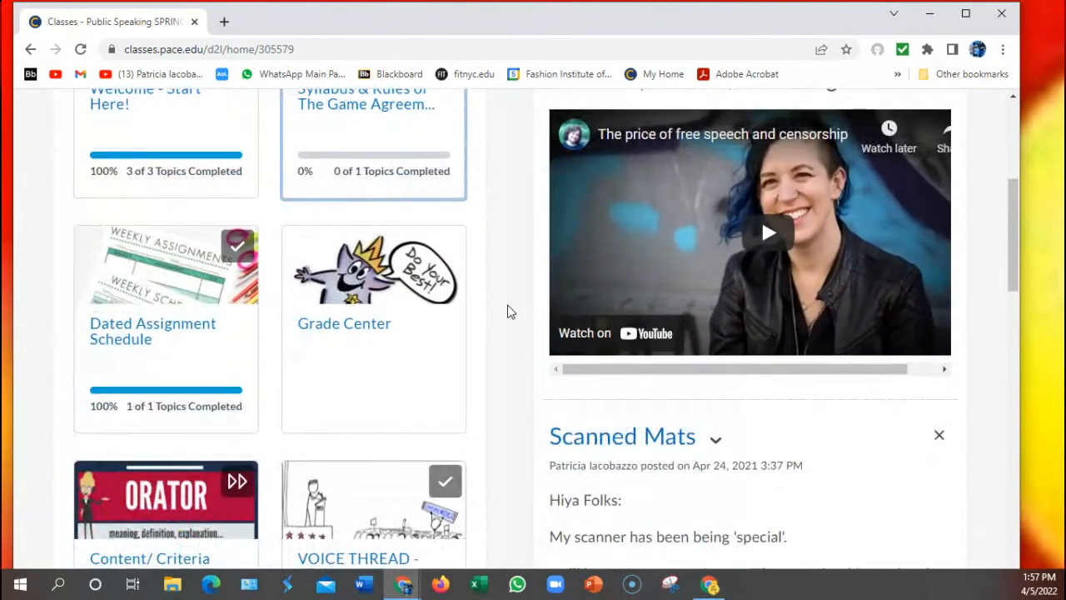
scroll(511, 311, "down", 1)
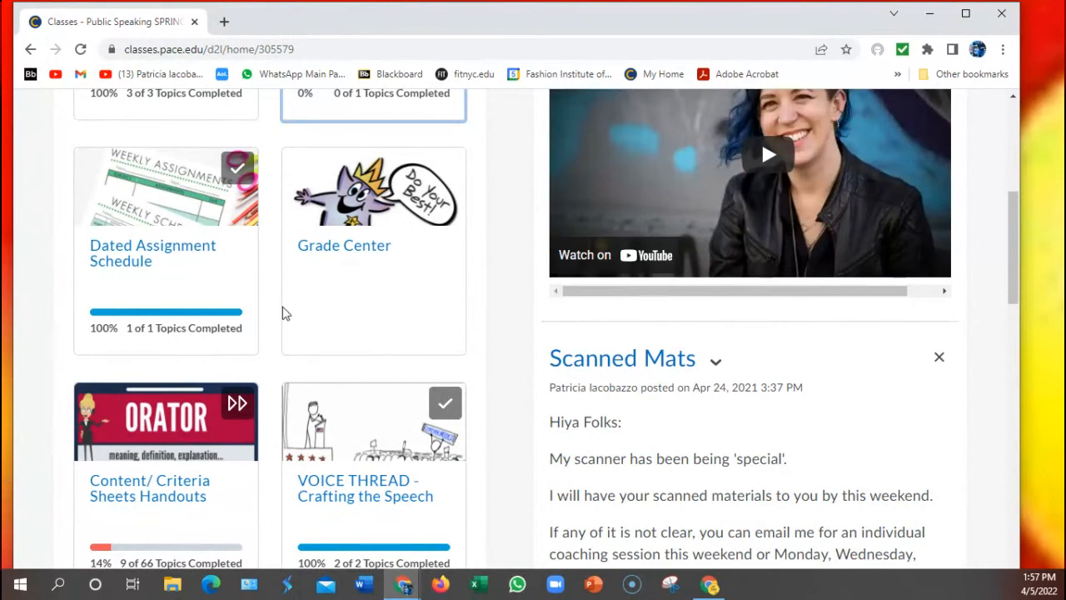
scroll(286, 311, "down", 1)
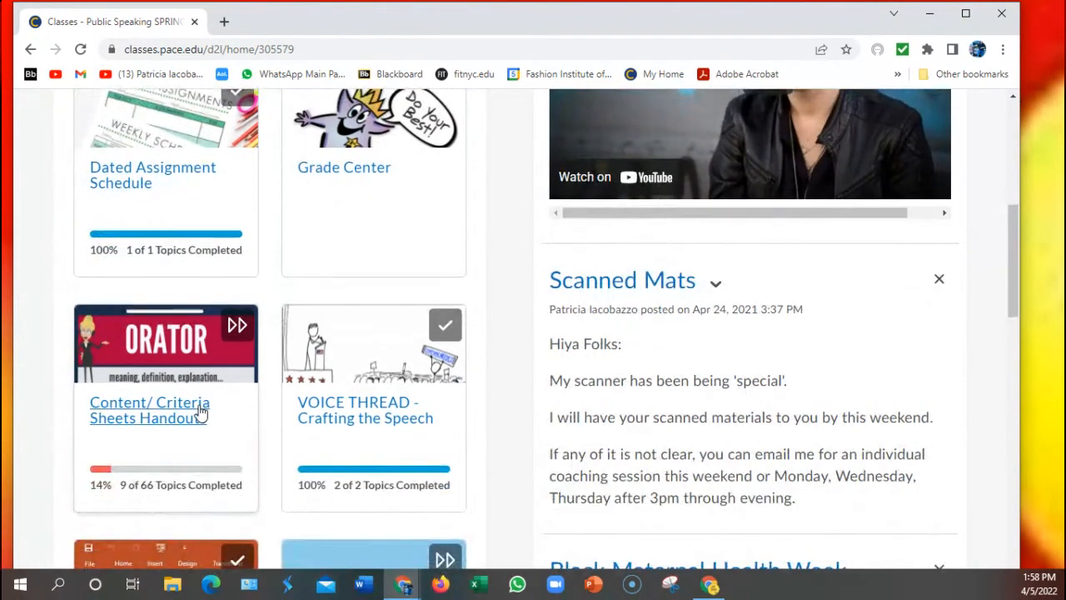
left_click(200, 410)
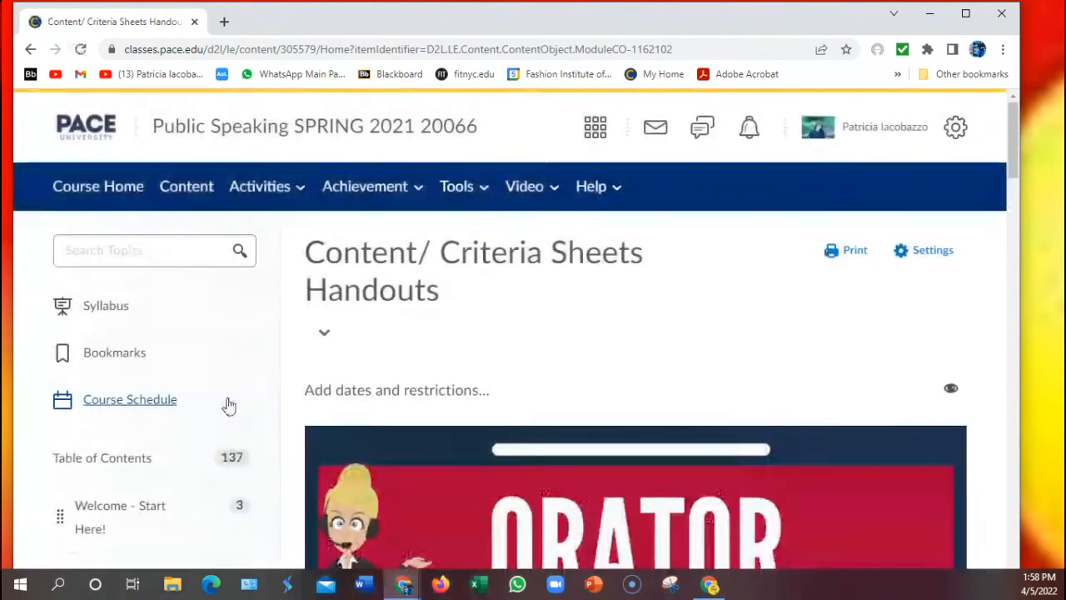
Scroll through topics like Take Action Website, Save the Planet and Possible Topics for Speeches, then back up.
scroll(626, 385, "down", 4)
scroll(625, 383, "down", 1)
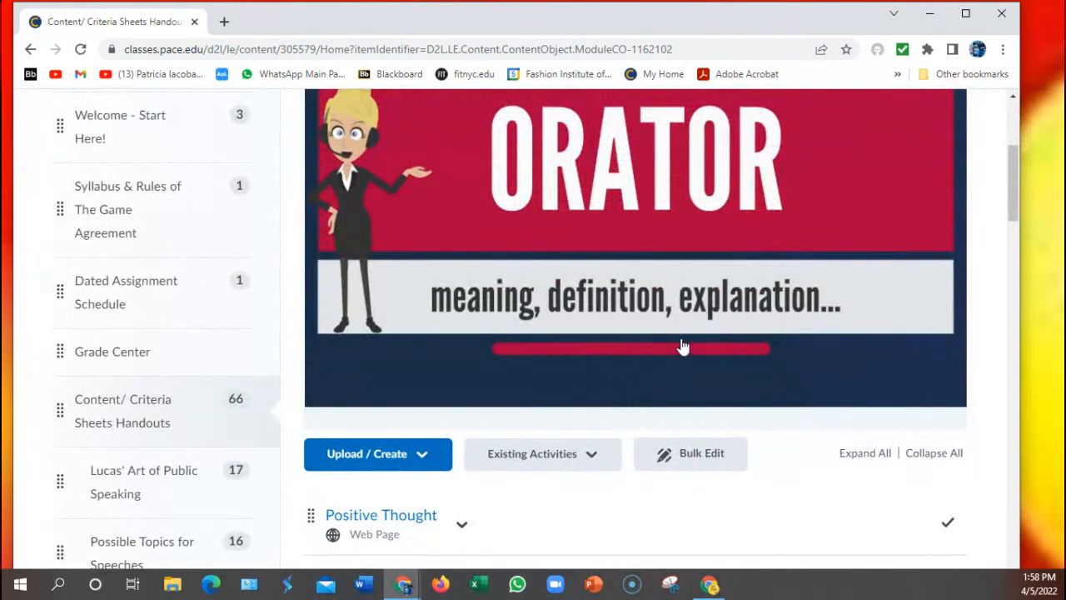
scroll(720, 343, "down", 1)
scroll(720, 343, "down", 2)
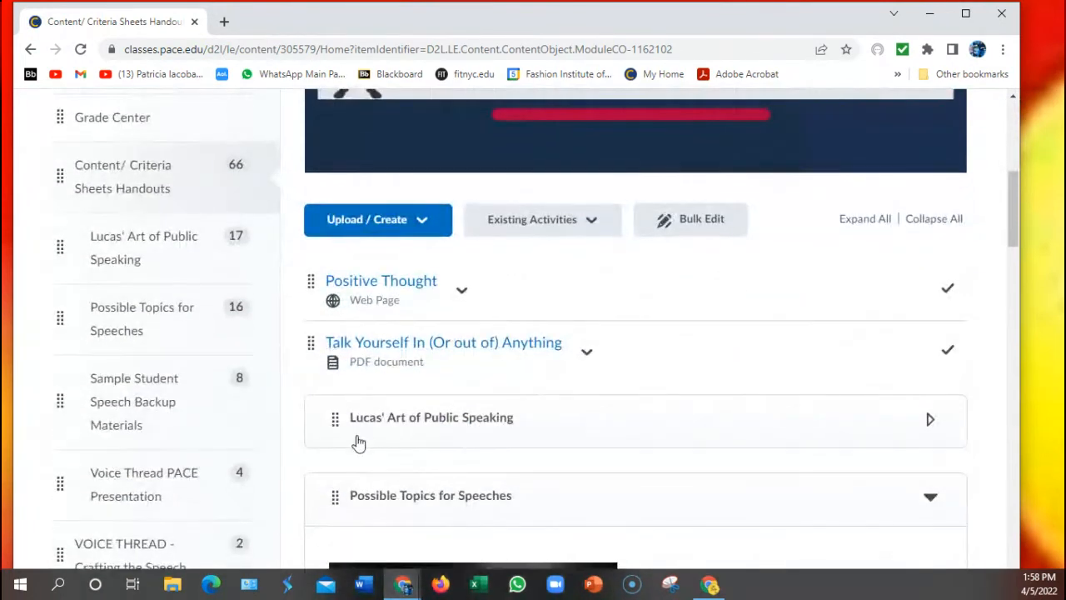
scroll(531, 477, "down", 4)
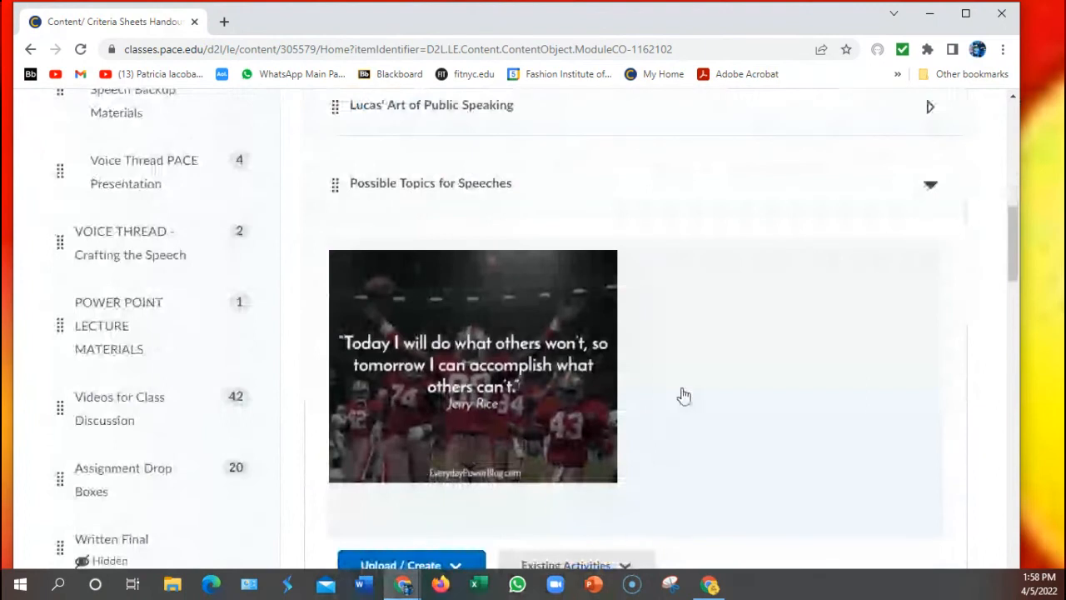
scroll(766, 435, "down", 3)
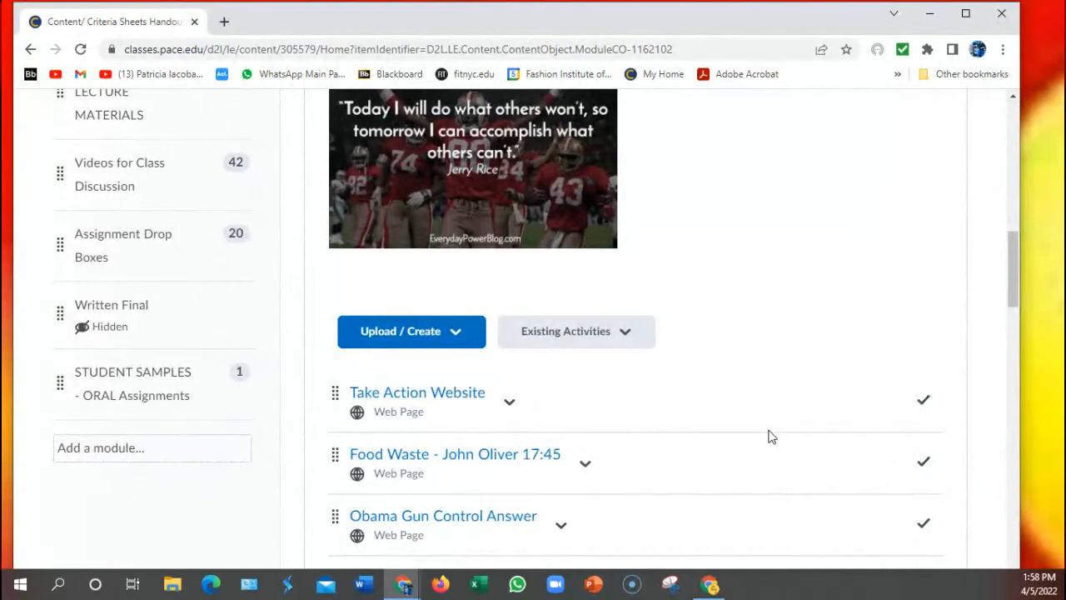
scroll(770, 435, "down", 2)
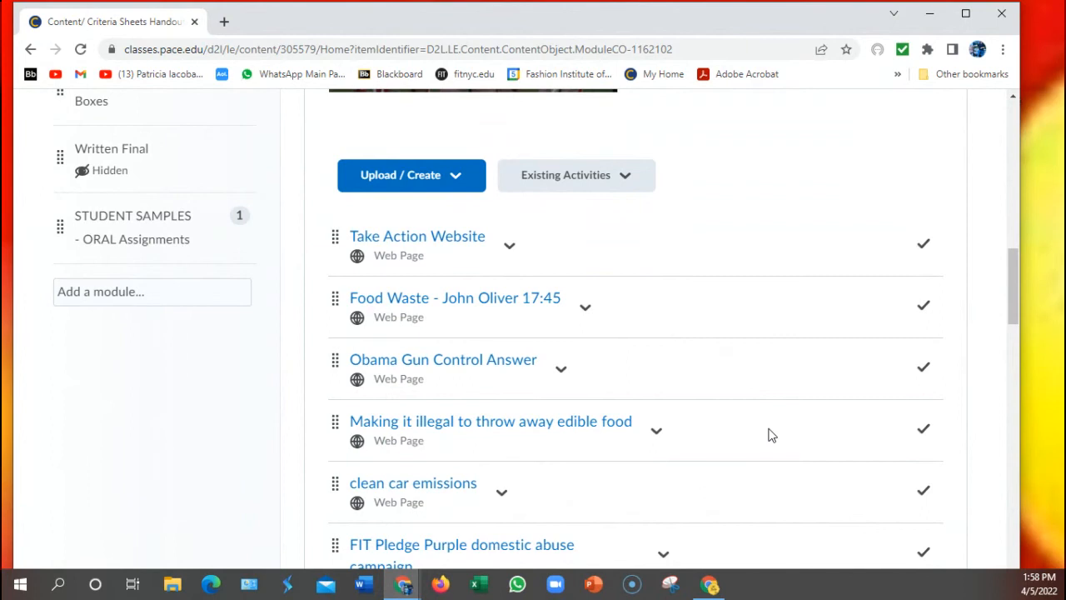
scroll(771, 435, "down", 2)
scroll(770, 436, "down", 2)
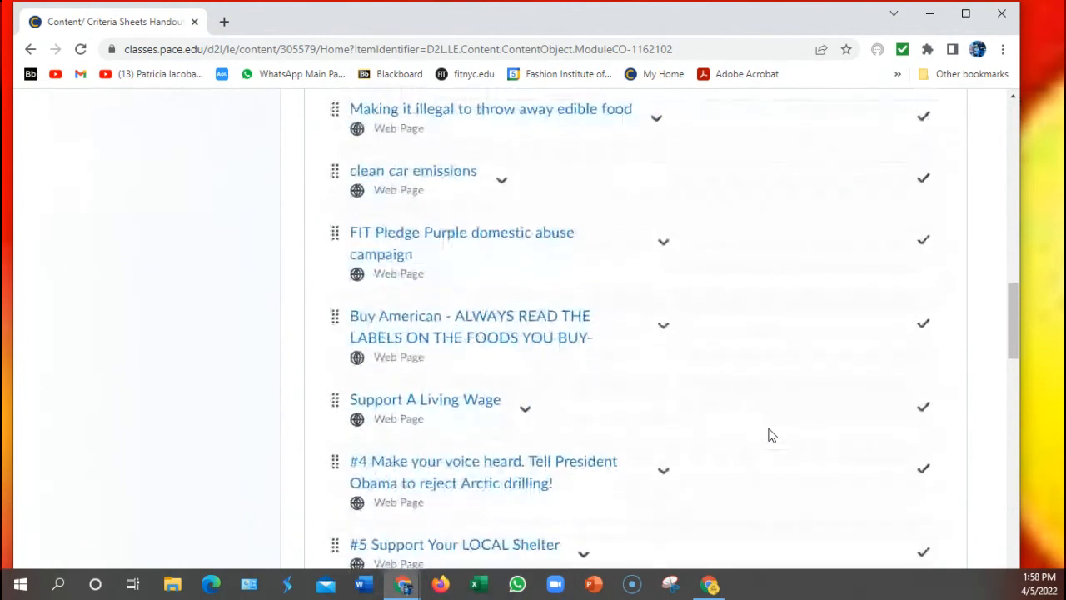
scroll(770, 435, "down", 3)
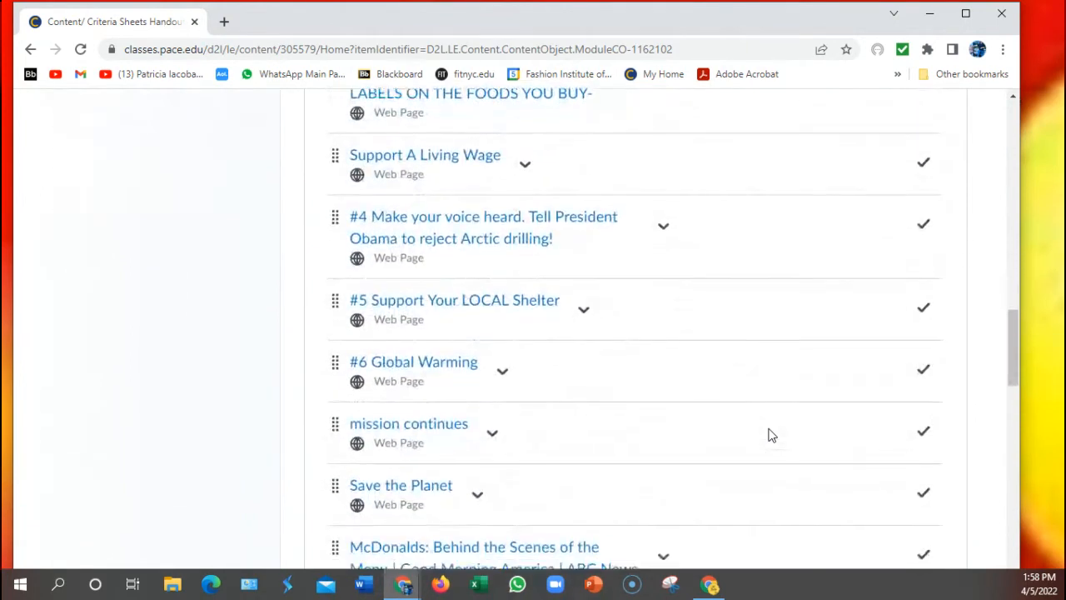
scroll(770, 435, "down", 2)
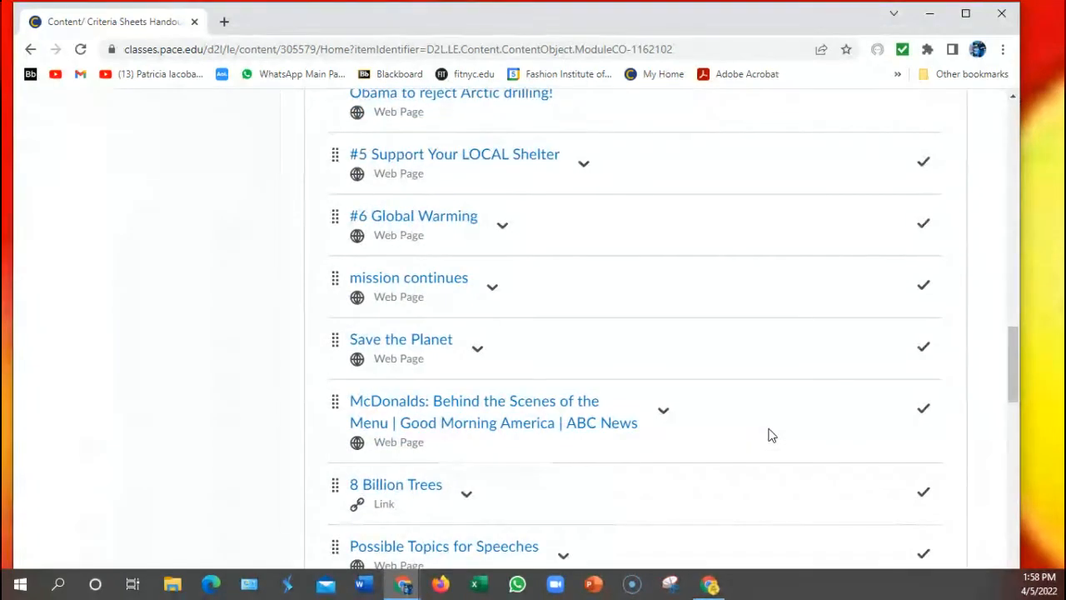
scroll(770, 436, "up", 15)
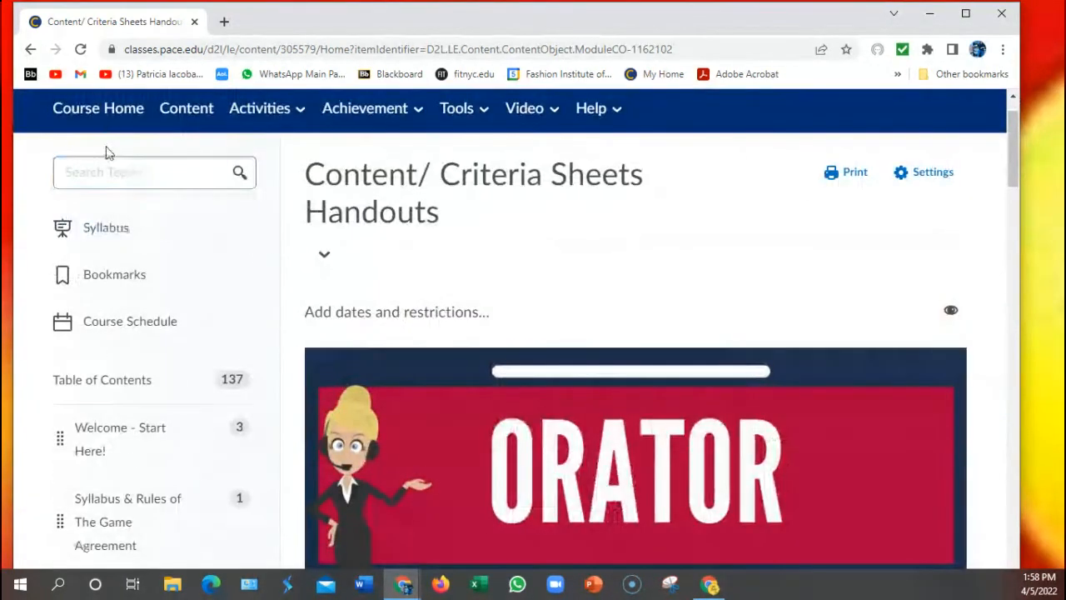
From the Public Speaking course homepage, open the Dated Assignment Schedule module tile.
left_click(100, 118)
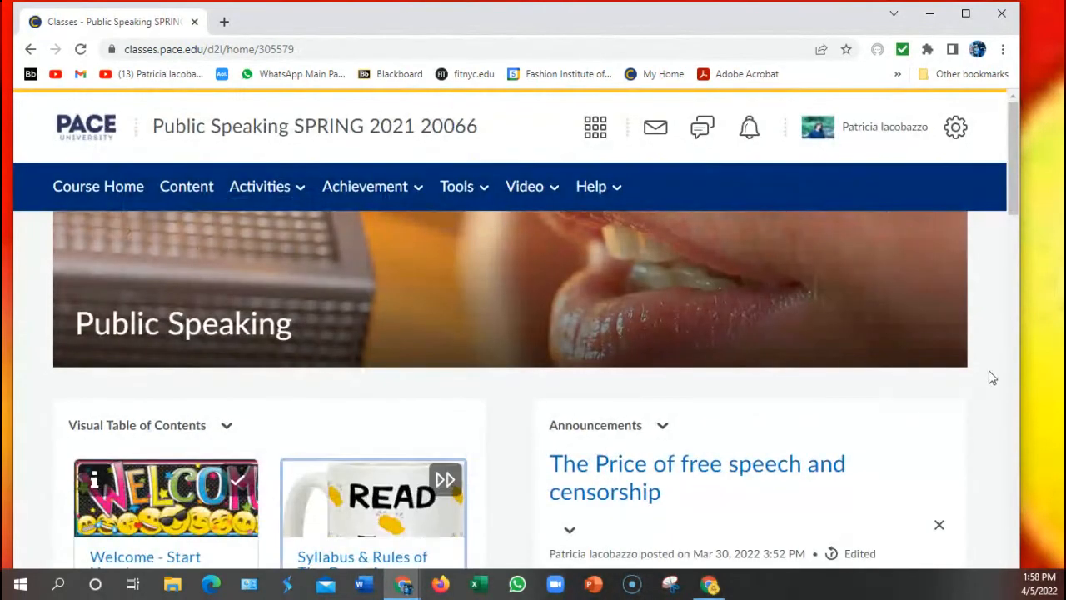
scroll(991, 377, "down", 3)
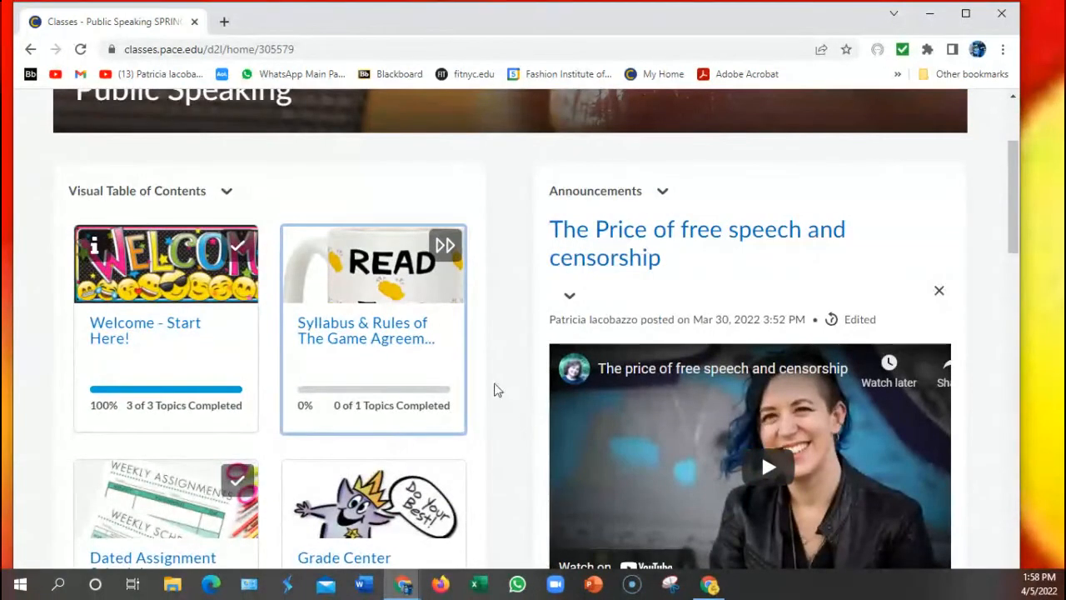
scroll(509, 366, "down", 1)
scroll(510, 349, "down", 1)
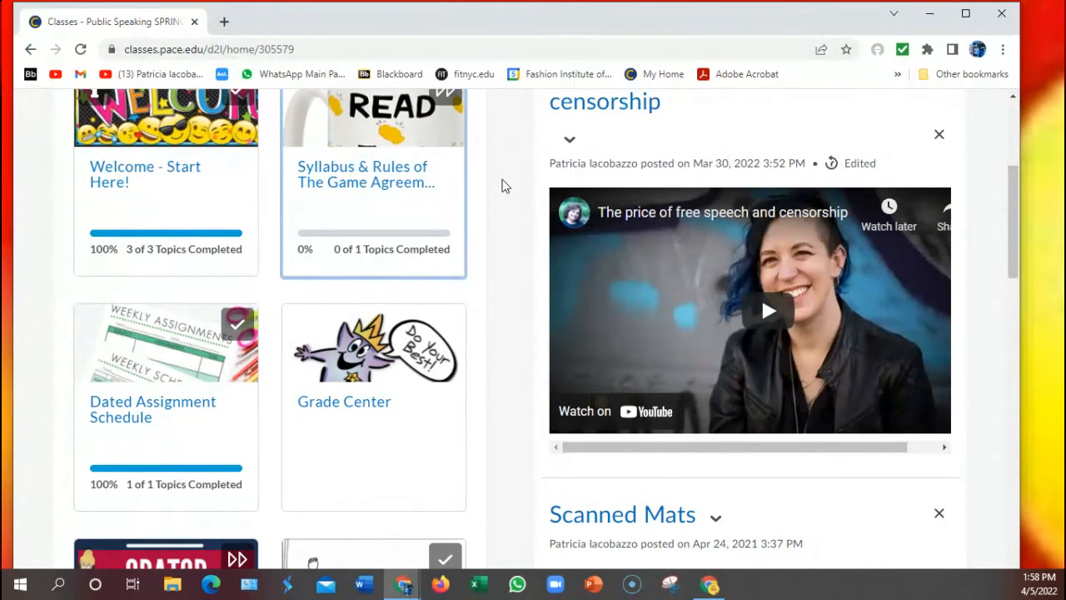
scroll(502, 185, "down", 1)
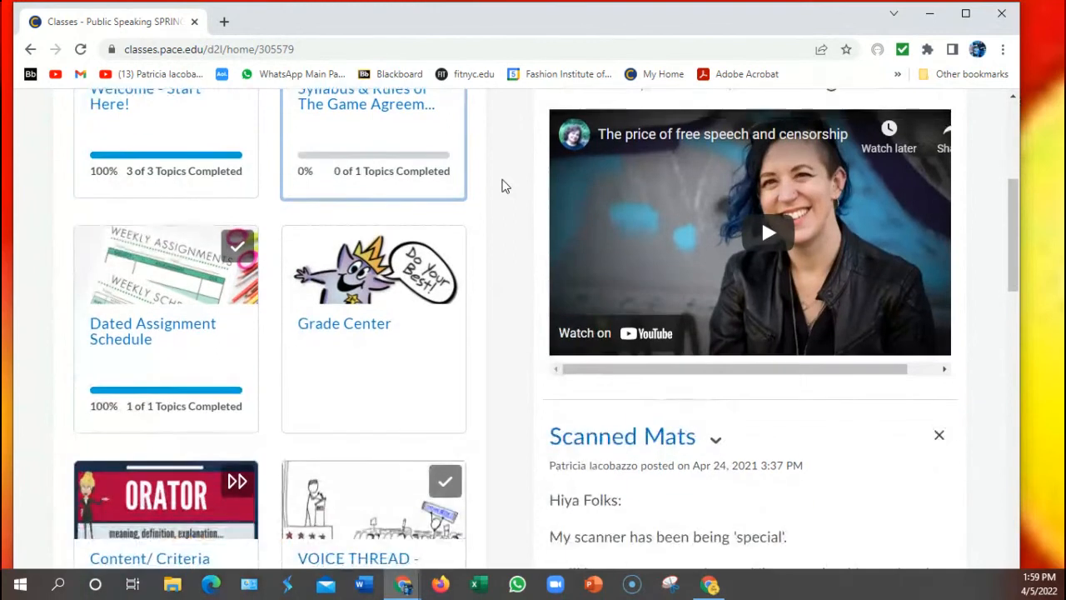
scroll(502, 185, "down", 1)
scroll(502, 185, "down", 2)
scroll(502, 184, "up", 2)
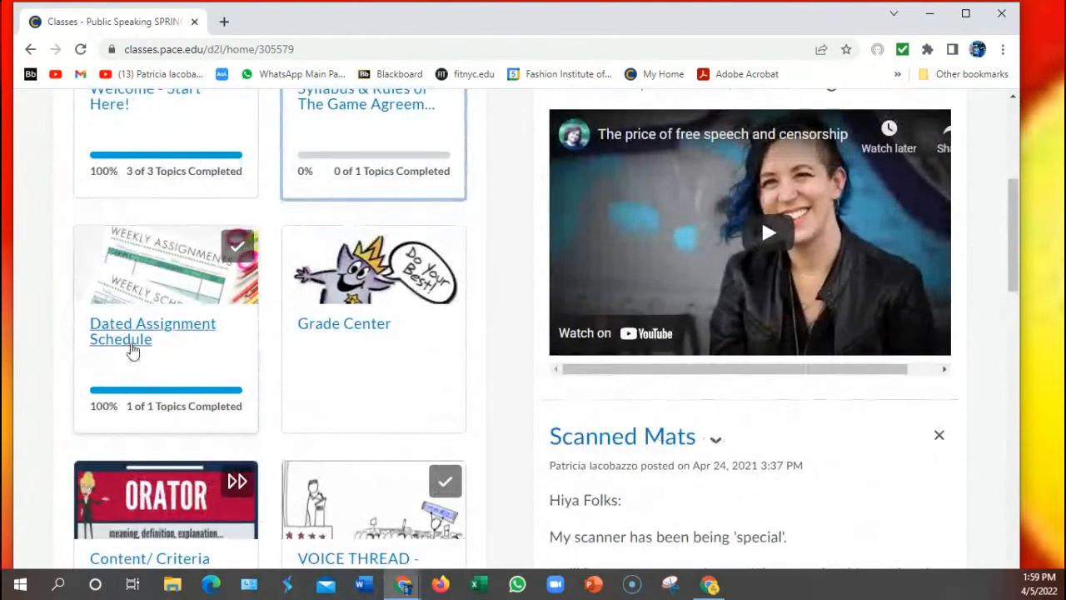
left_click(132, 350)
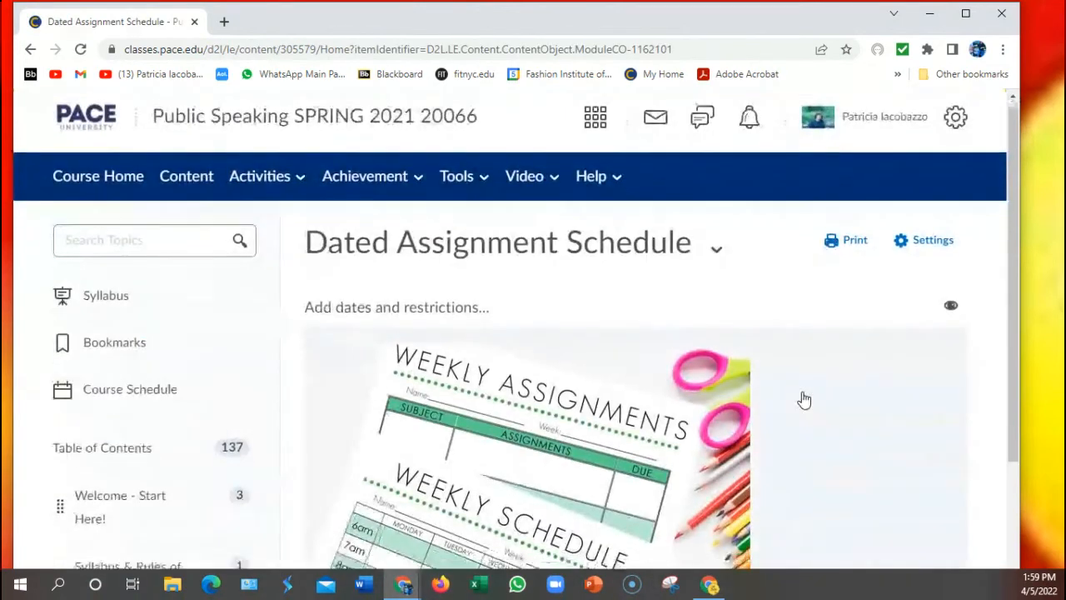
Scroll through the Dated Assignment Schedule's weekly assignments task-sheet image and back up.
scroll(803, 400, "down", 2)
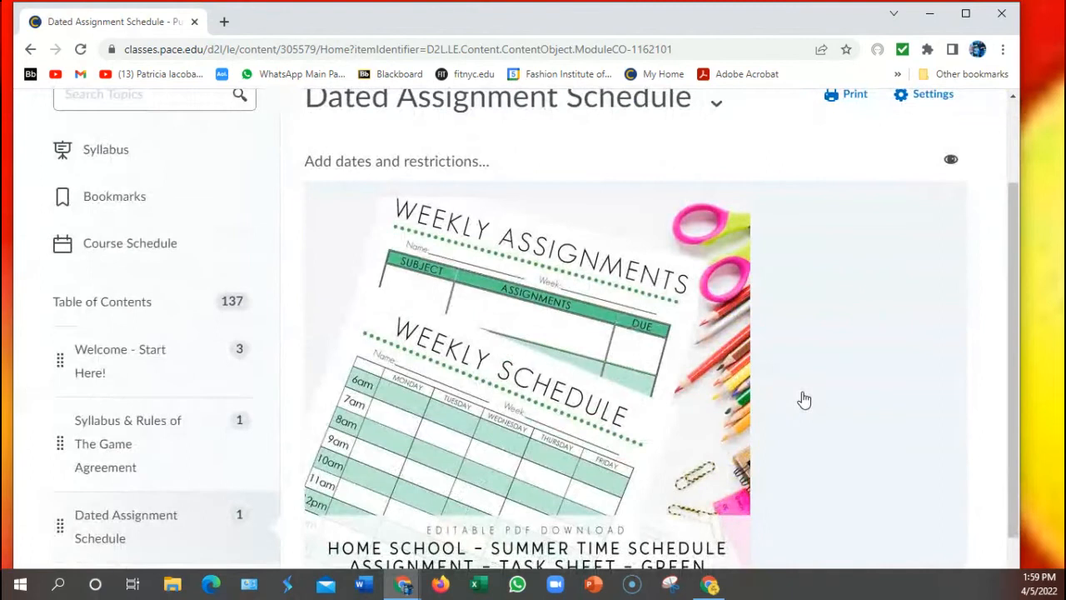
scroll(803, 399, "down", 2)
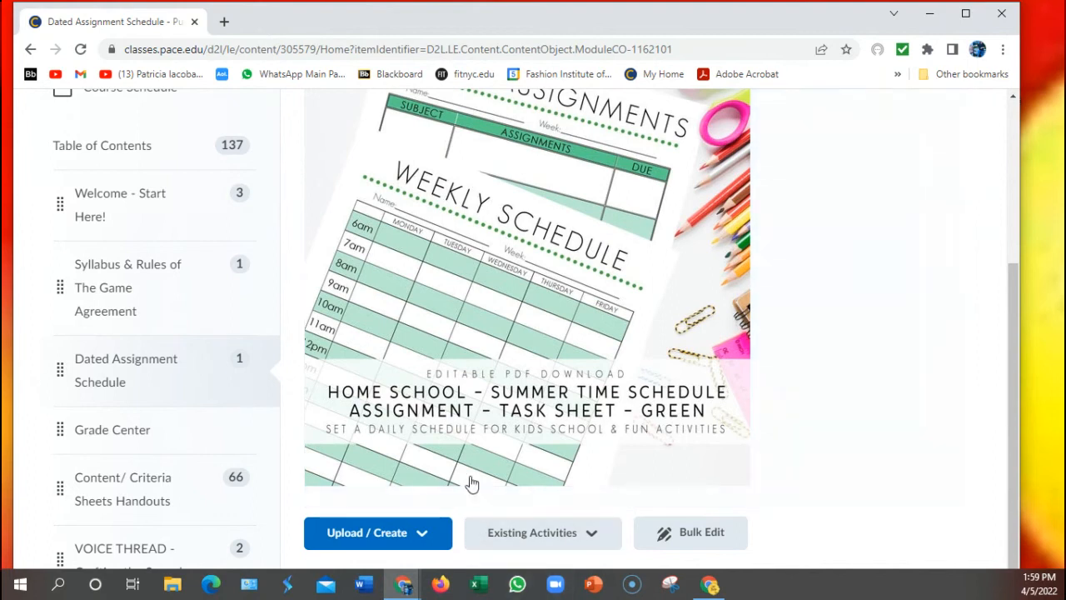
scroll(469, 470, "down", 3)
scroll(472, 393, "up", 4)
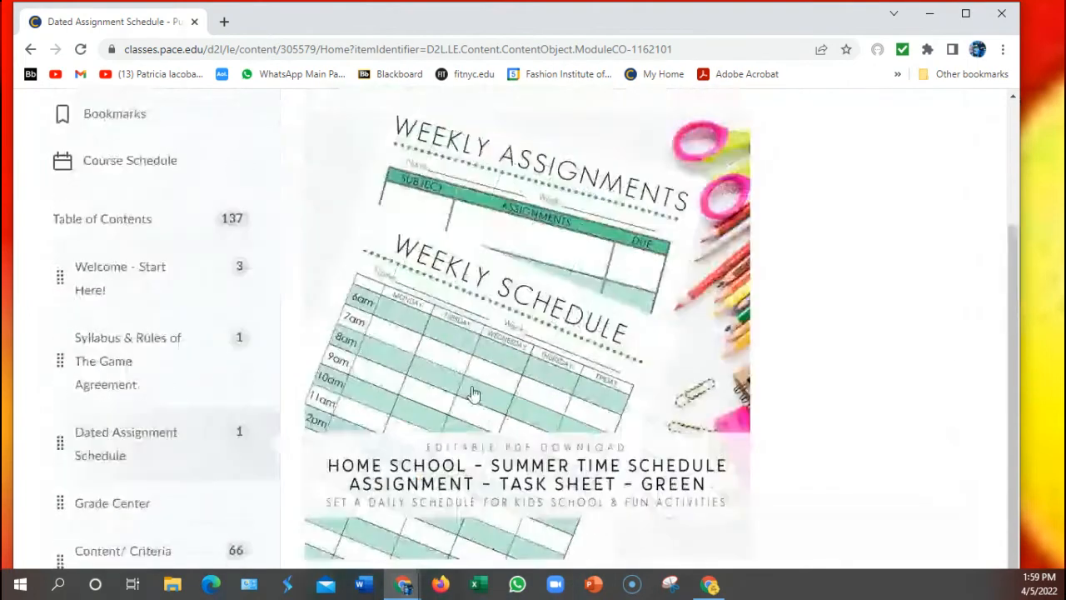
scroll(473, 393, "up", 3)
scroll(382, 224, "down", 1)
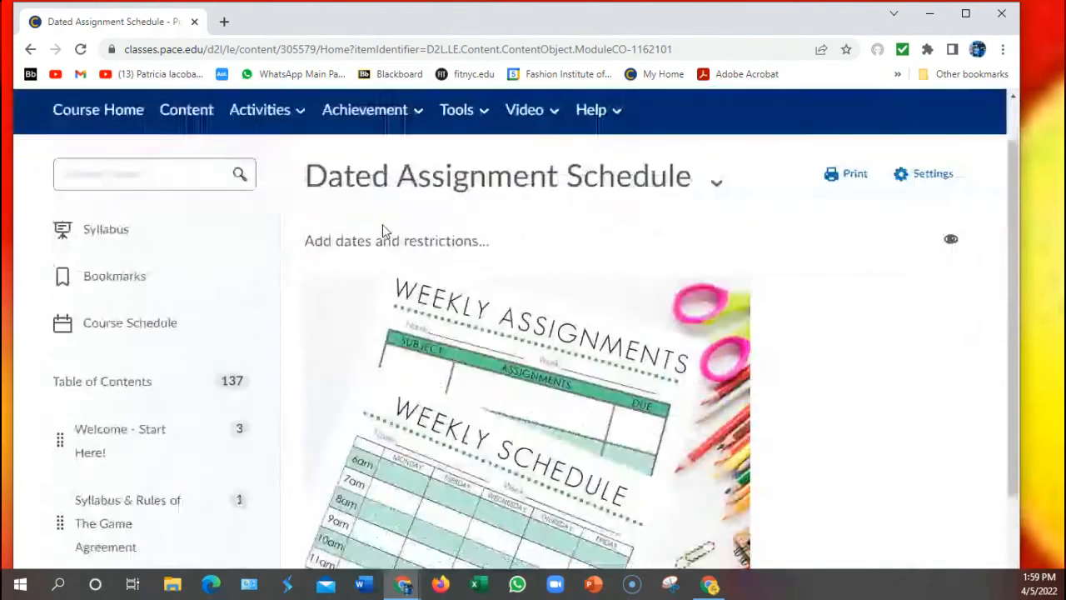
scroll(382, 224, "down", 1)
scroll(382, 232, "up", 1)
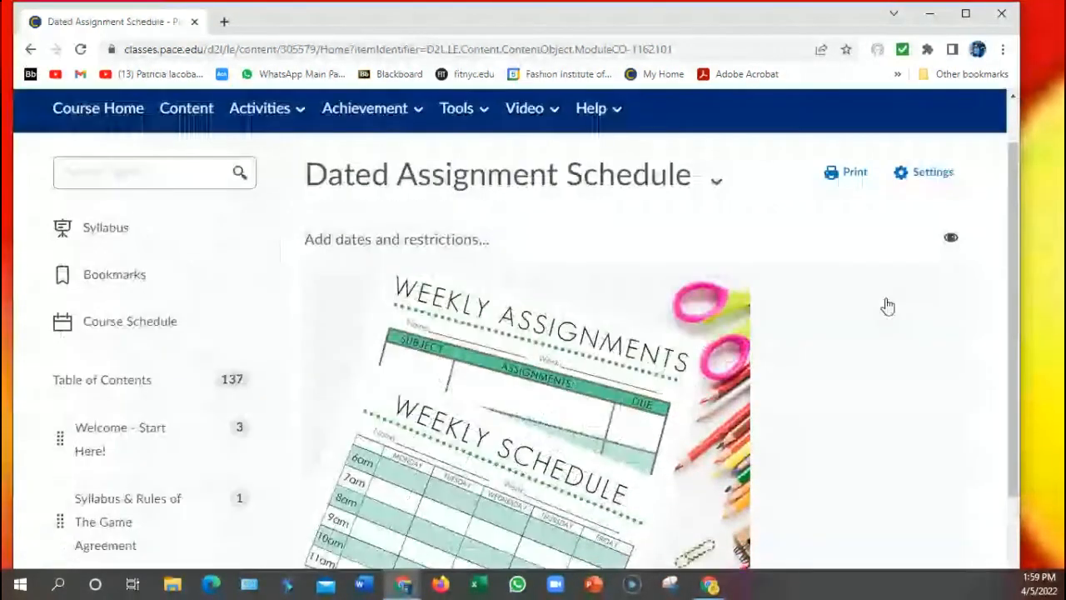
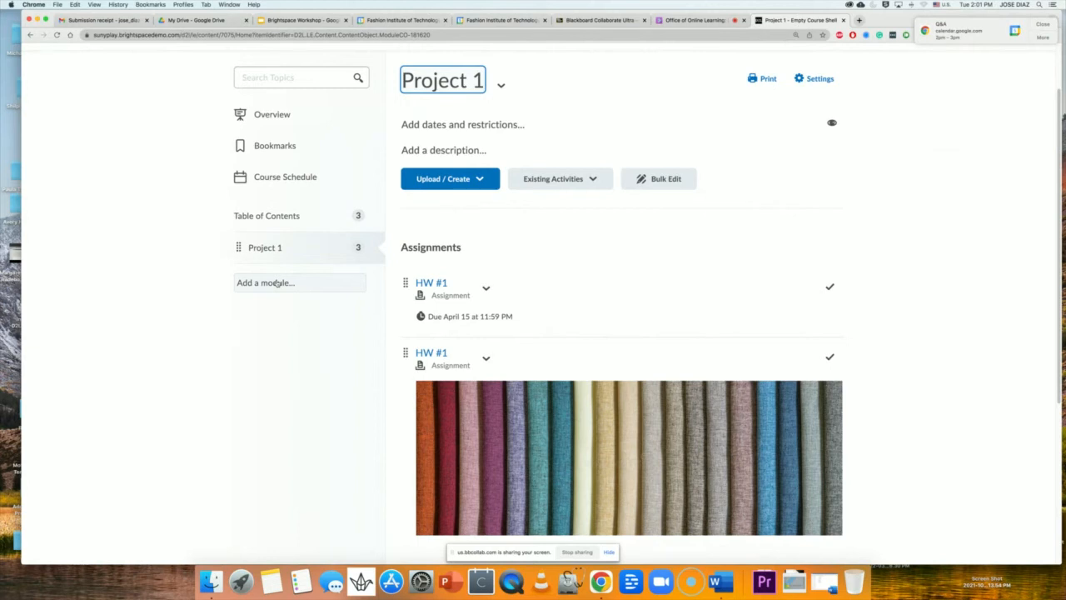
Return to the Brightspace homepage listing Time Management, Sample Course with Data and Empty Course Shell.
scroll(278, 283, "up", 3)
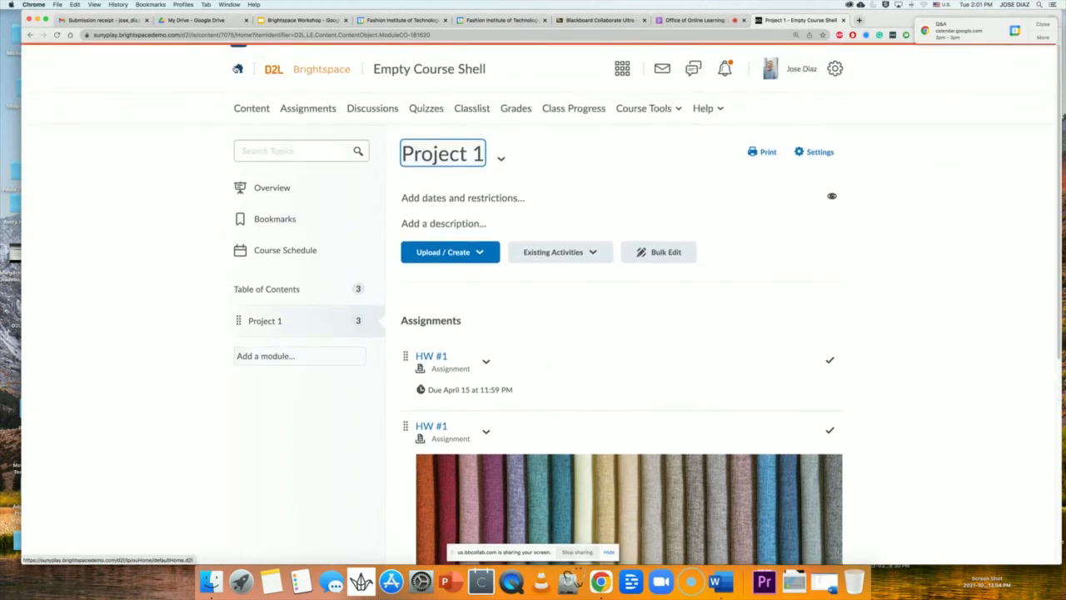
left_click(237, 70)
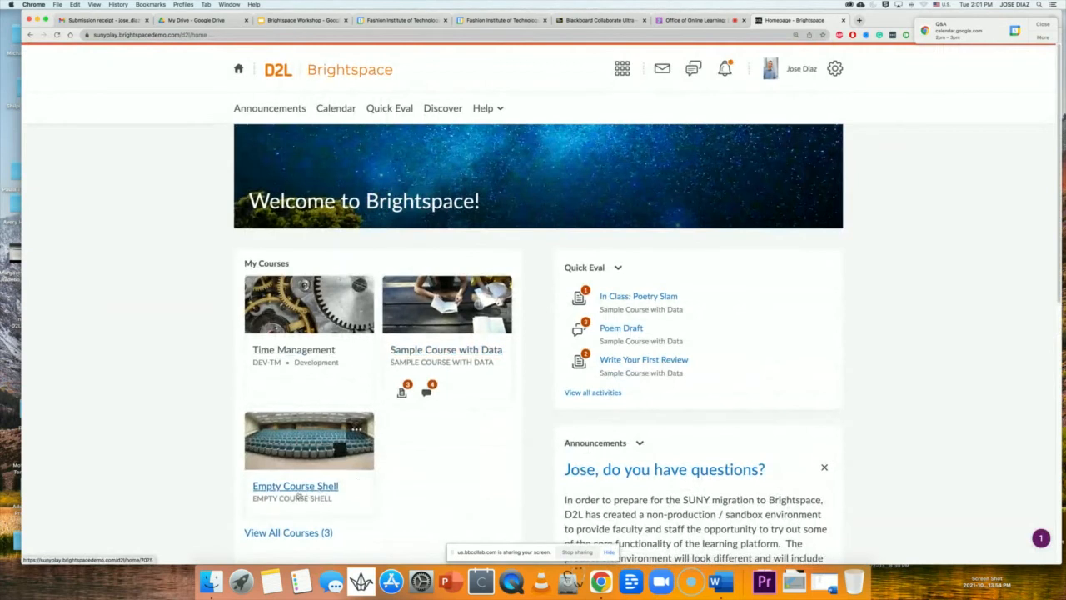
Open Empty Course Shell and browse its homepage showing Project 1 at 33% and HW #1 due April 15.
left_click(294, 490)
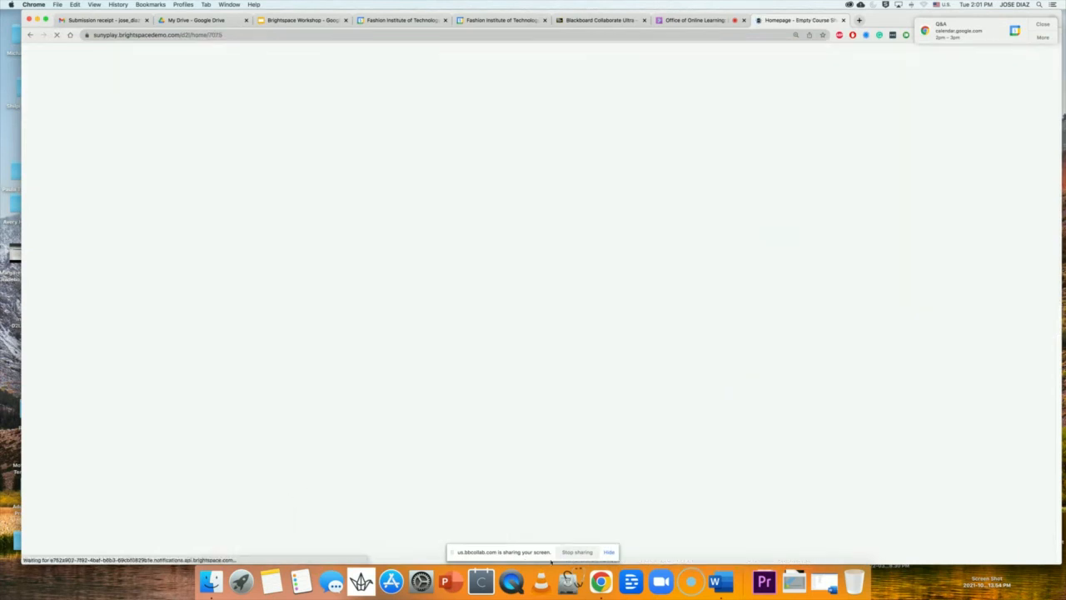
left_click(610, 553)
scroll(412, 429, "down", 2)
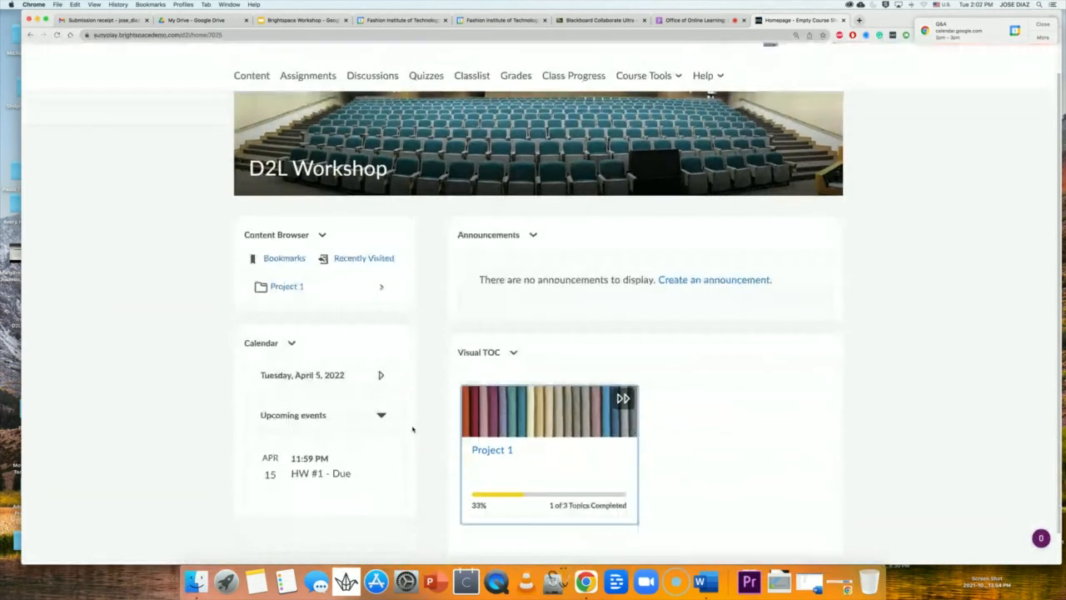
scroll(412, 429, "down", 2)
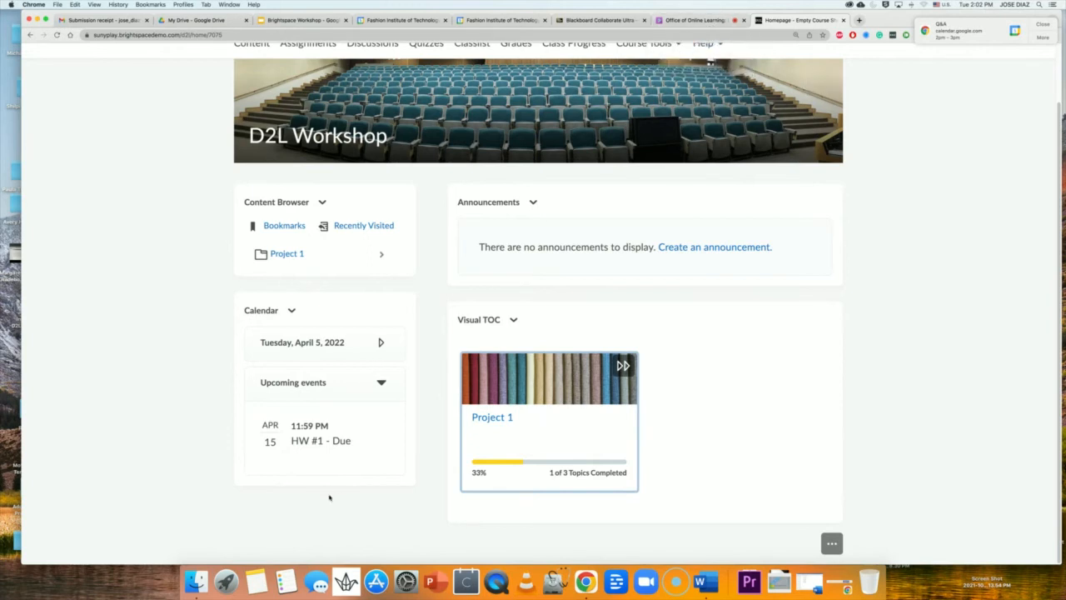
scroll(348, 435, "up", 2)
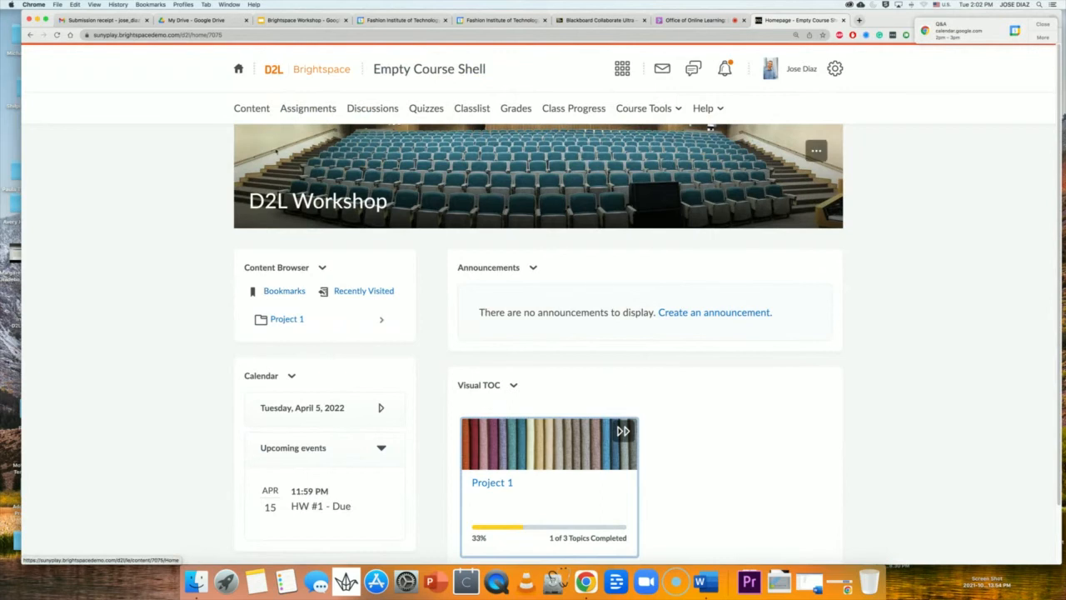
Go to the course Content area and review the Upload / Create options for the Project 1 module.
left_click(261, 112)
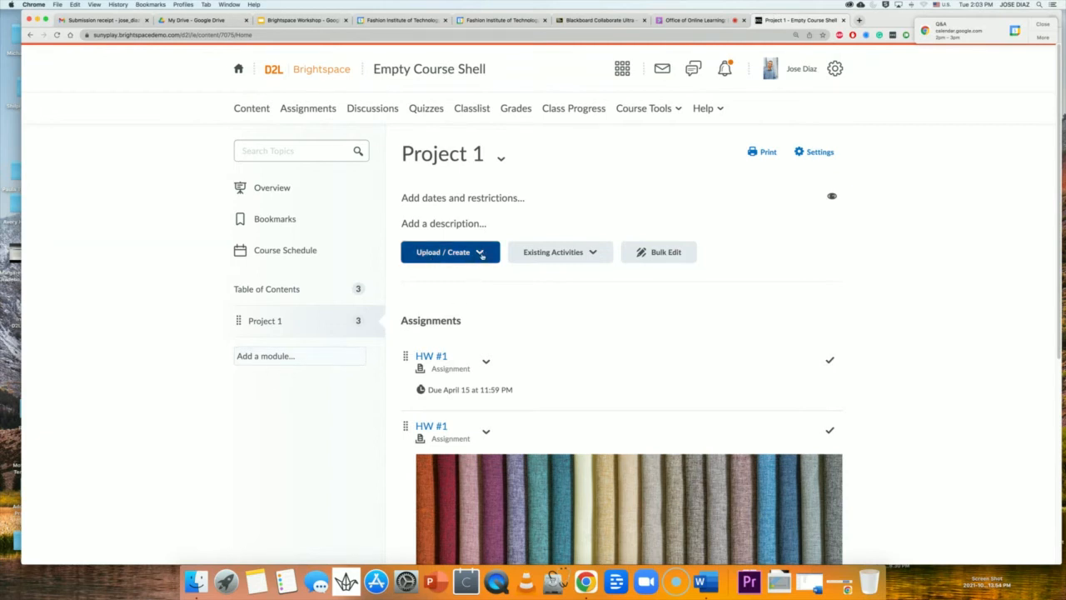
left_click(480, 256)
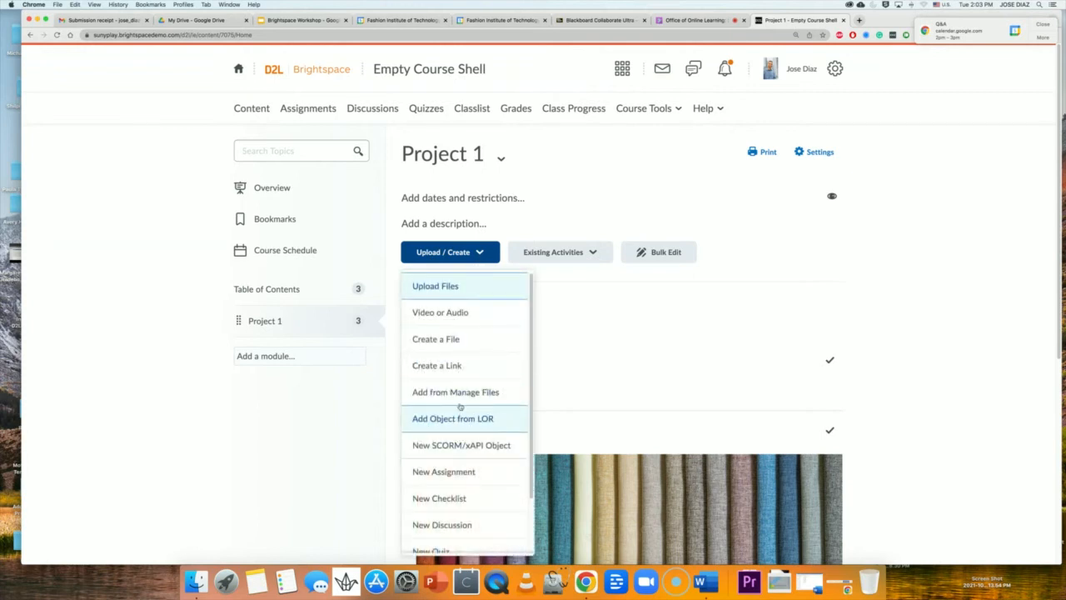
scroll(457, 397, "down", 1)
scroll(447, 374, "up", 2)
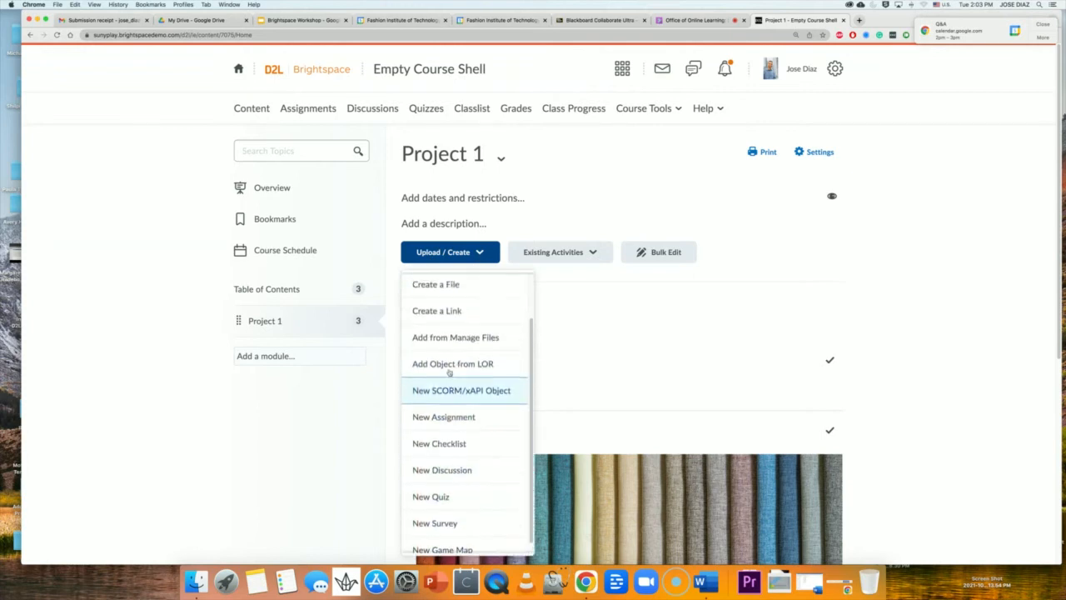
left_click(315, 471)
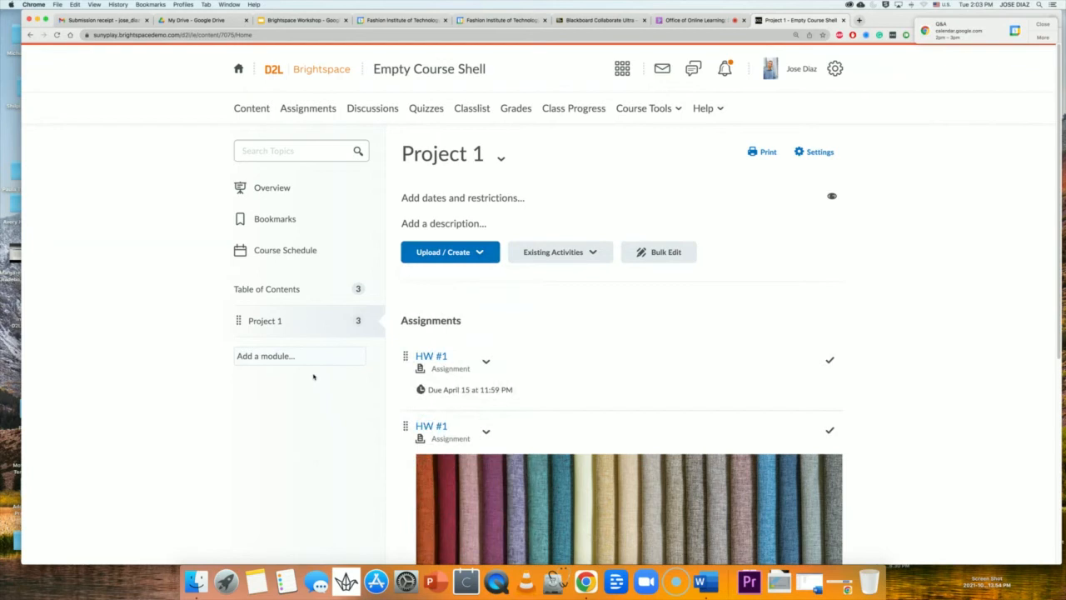
Create a new module titled 'Assignments' beneath Project 1.
left_click(275, 357)
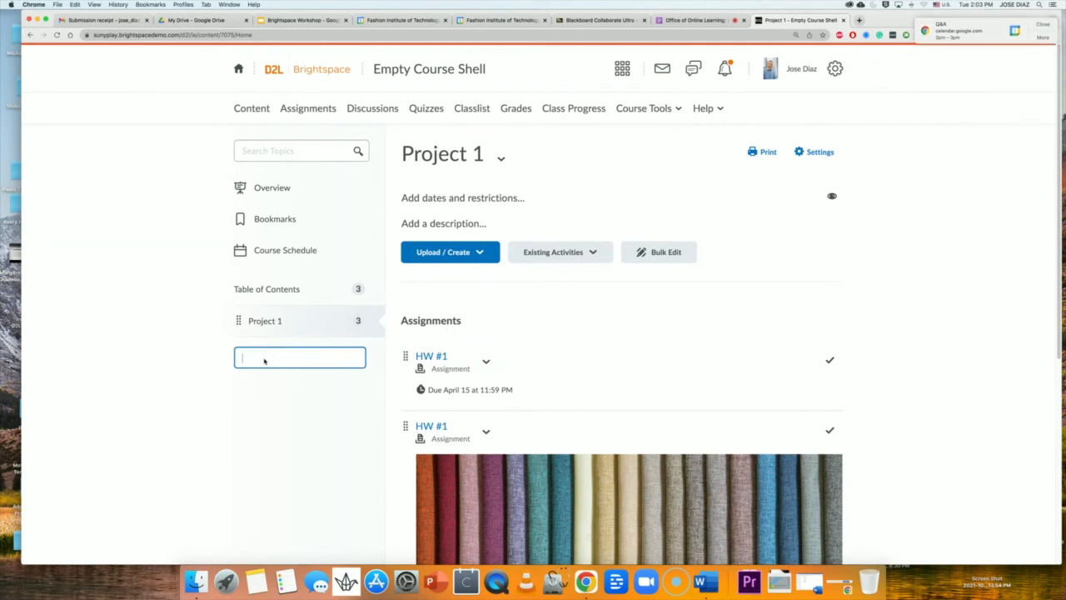
type("Assignments")
key("Return")
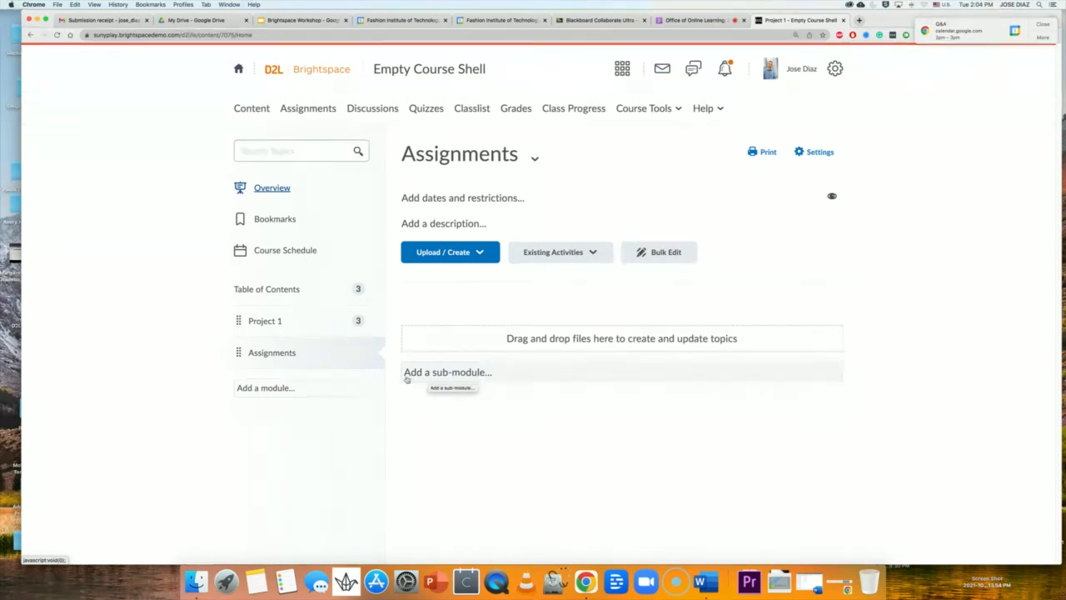
Create a sub-module titled 'Assignment #1' inside the Assignments module.
left_click(470, 376)
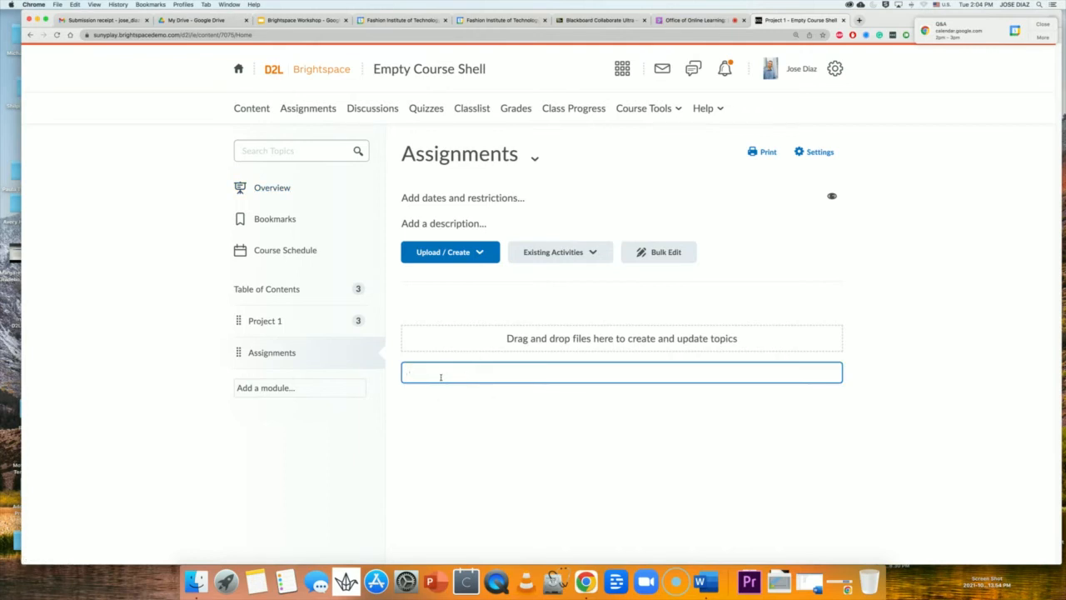
type("Assignment #1")
key("Return")
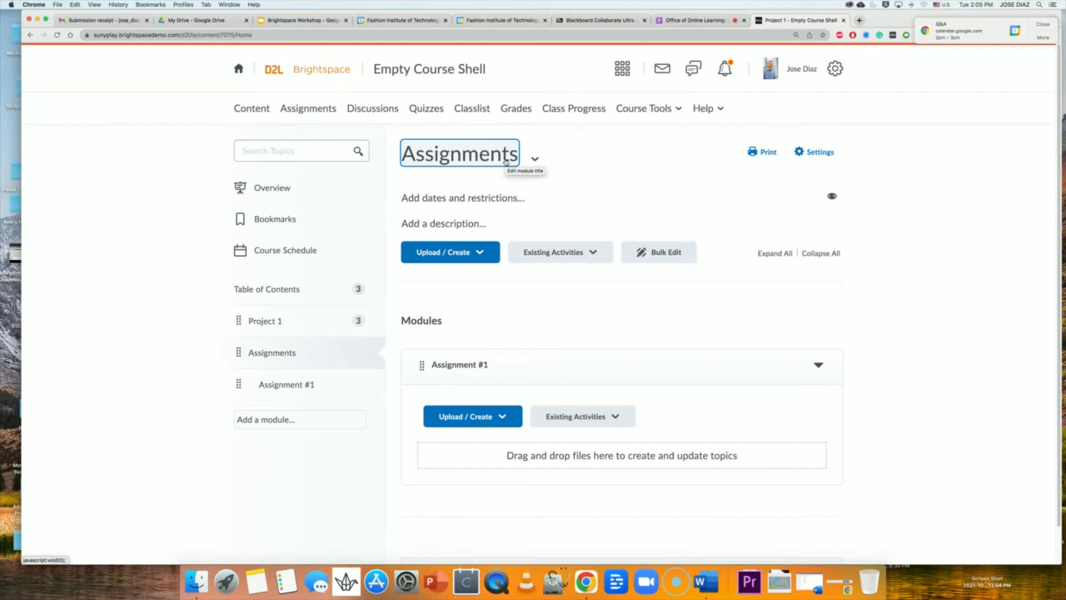
Retitle the Assignment #1 sub-module as 'Project #1' by replacing the word Assignment with Project.
left_click(283, 385)
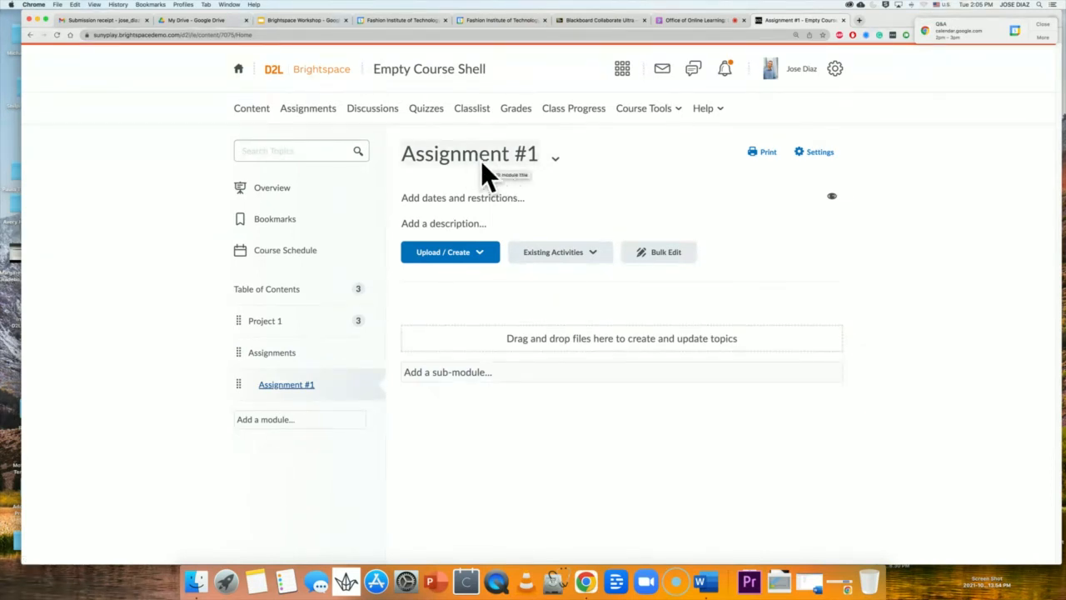
left_click(555, 159)
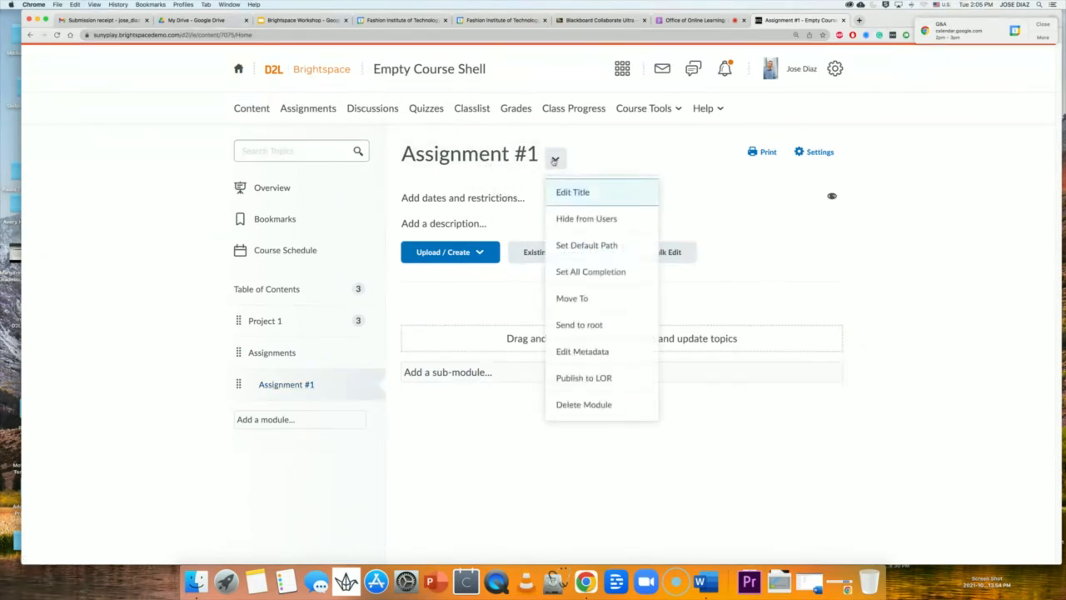
left_click(572, 198)
left_click_drag(456, 155, 393, 158)
type("Project #1")
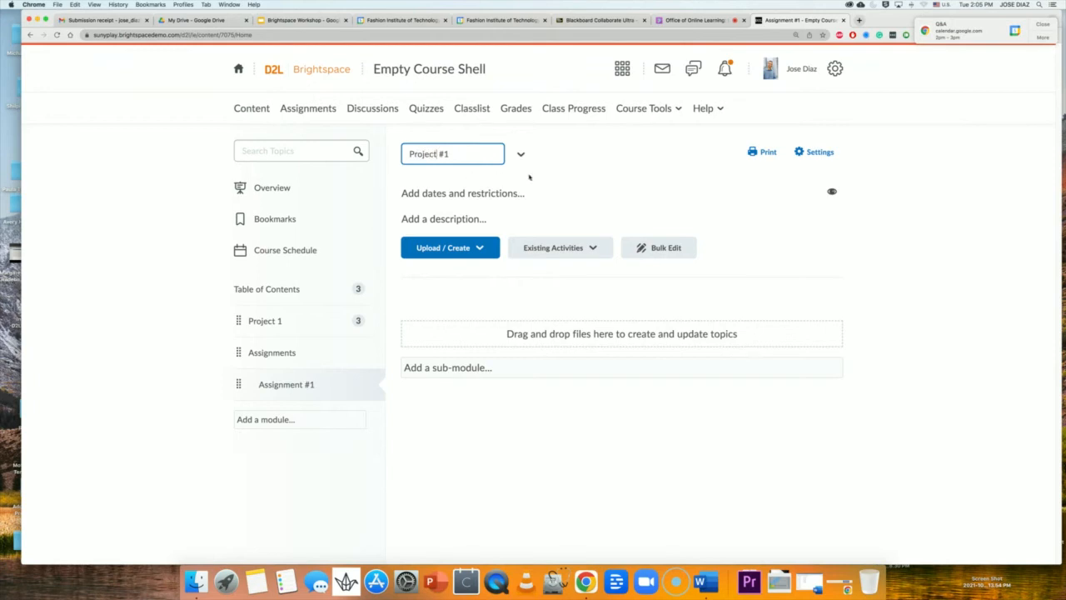
key("Return")
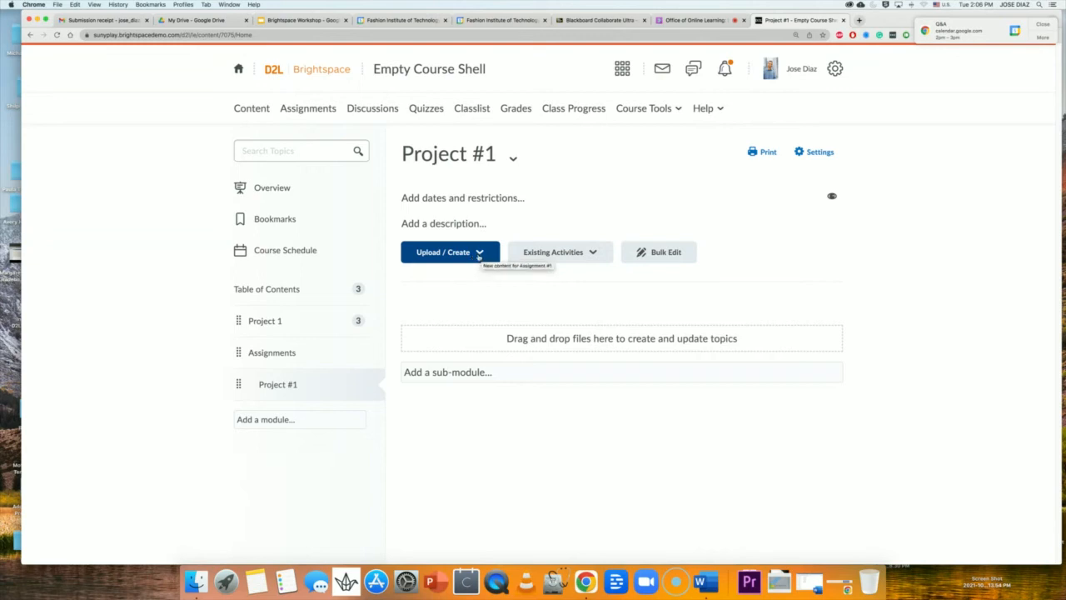
Create a new assignment in the Project #1 sub-module named 'Project #1 Assignment'.
left_click(476, 254)
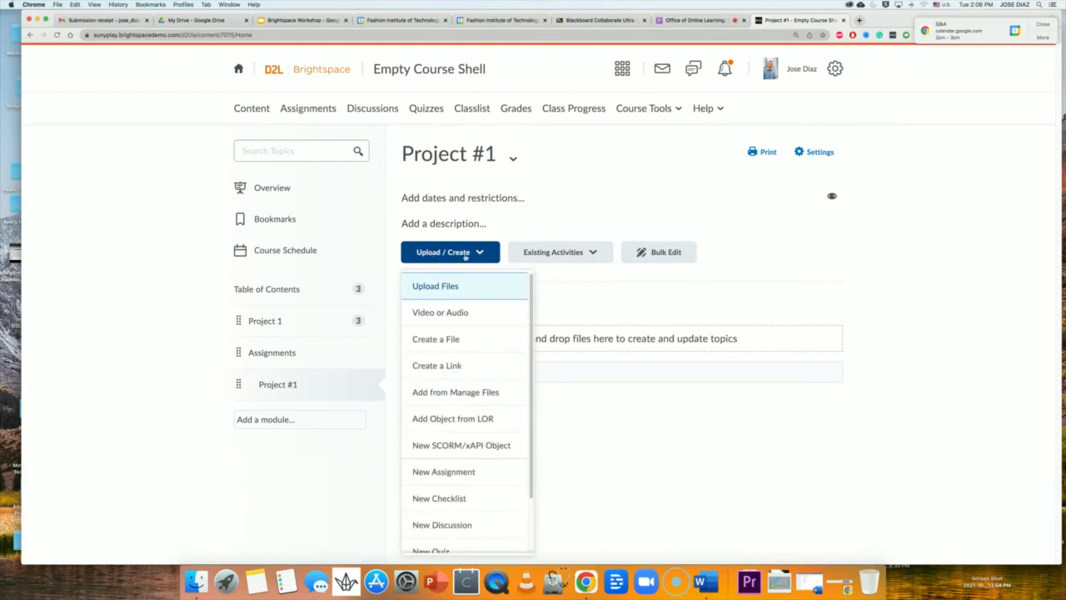
left_click(438, 473)
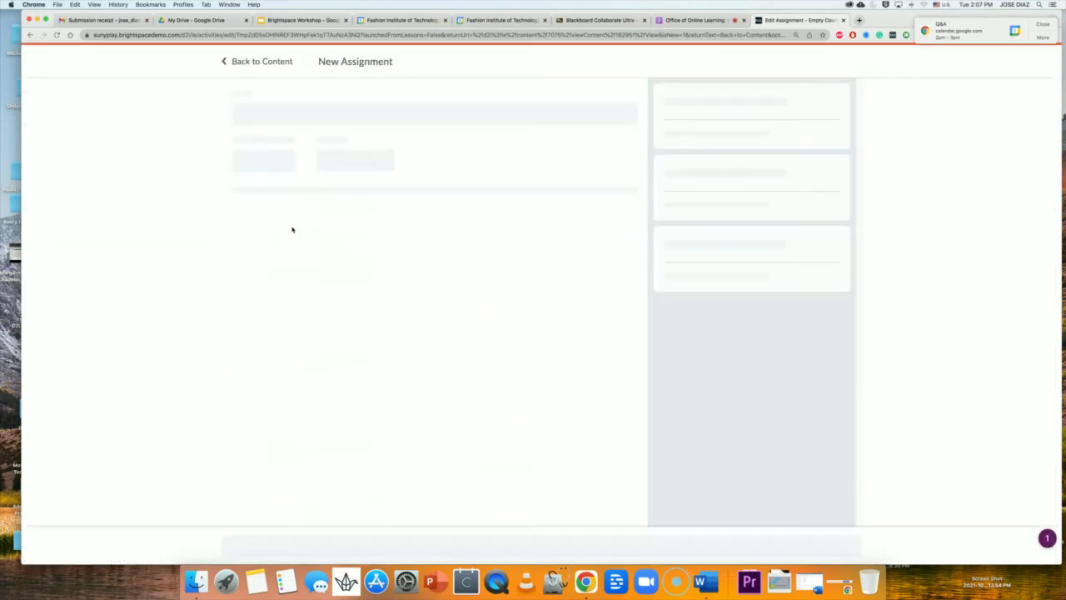
double_click(284, 117)
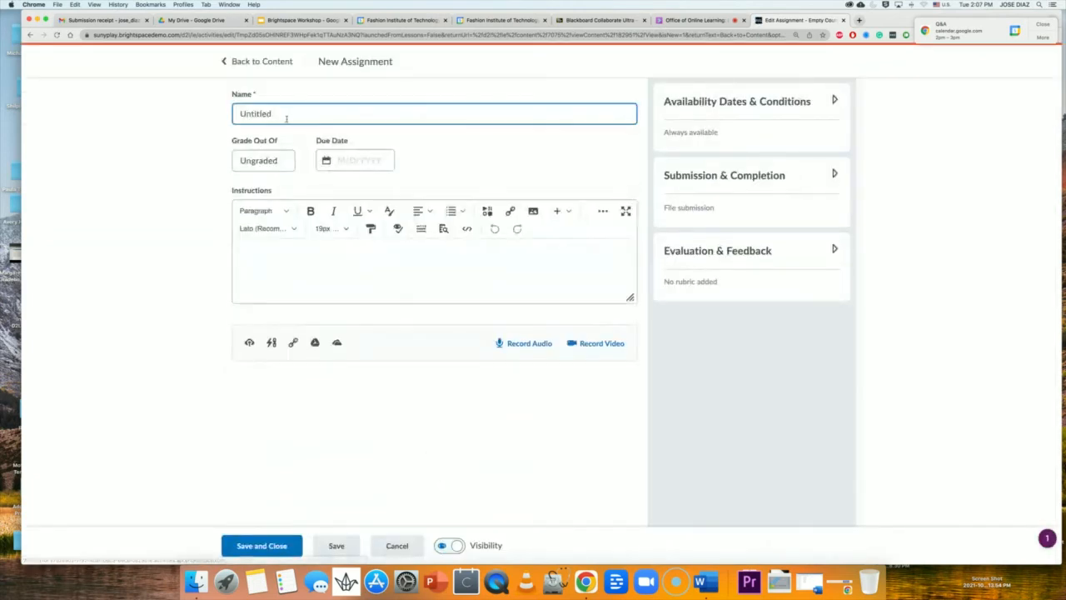
type("Proj")
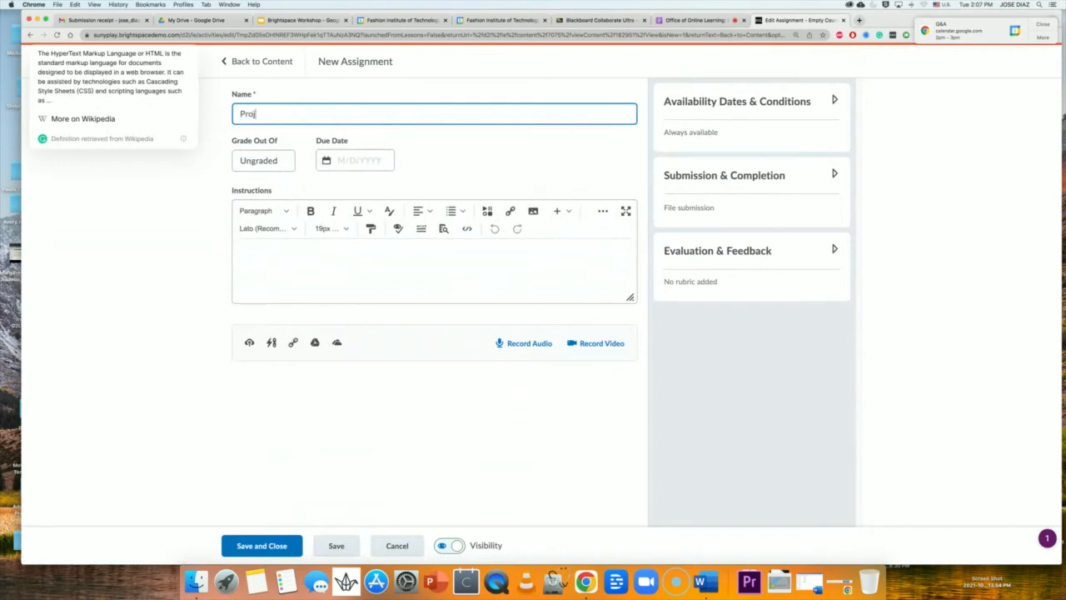
type("ect #1")
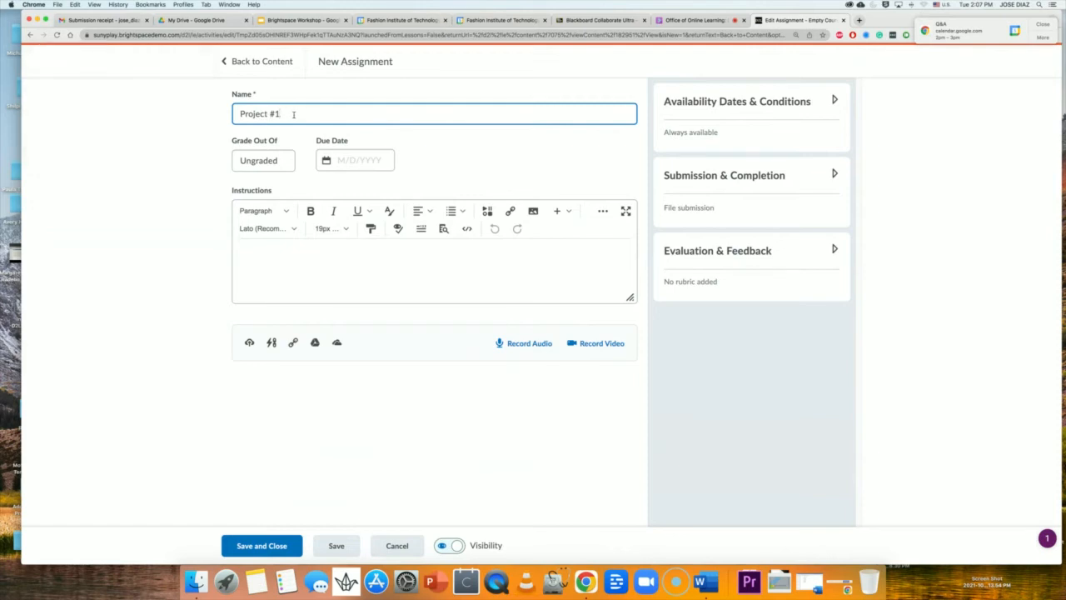
type("Assignment")
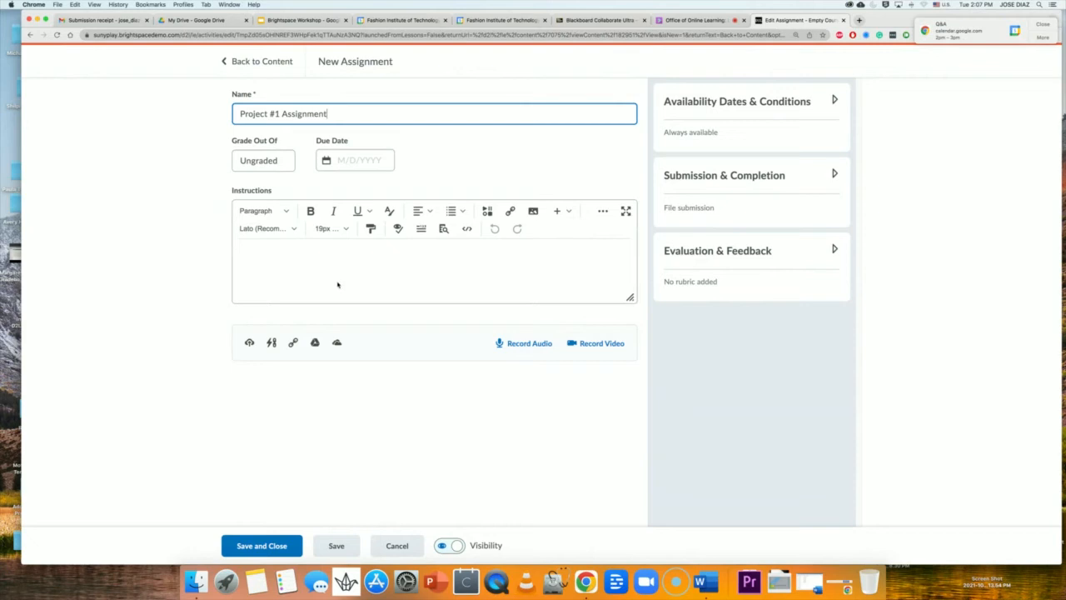
Upload literature-review-professional-paper.pdf (307.65 KB) from the computer as an assignment attachment.
left_click(249, 344)
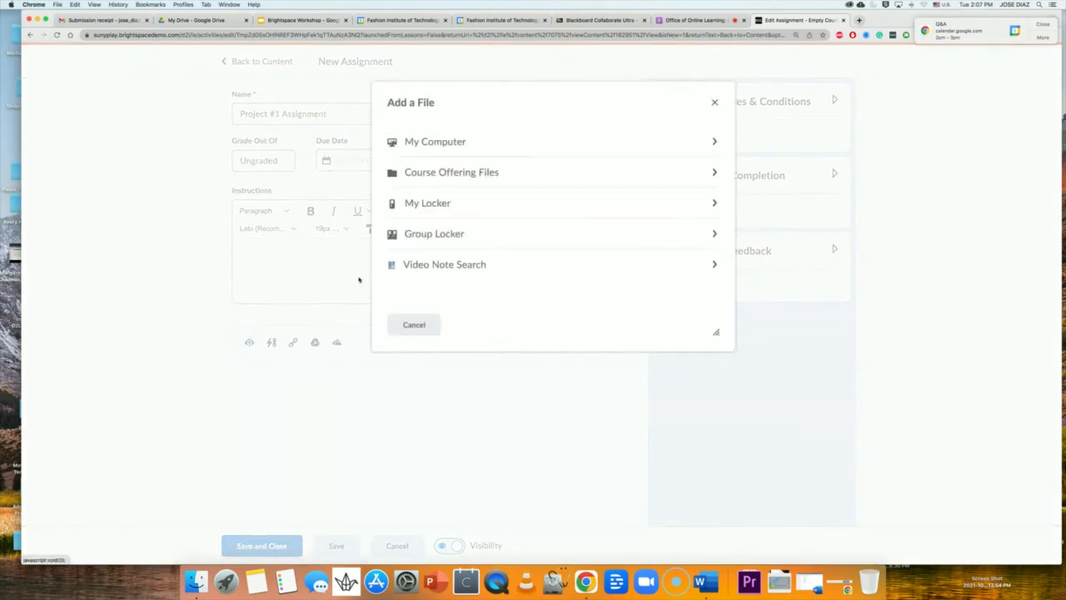
left_click(412, 144)
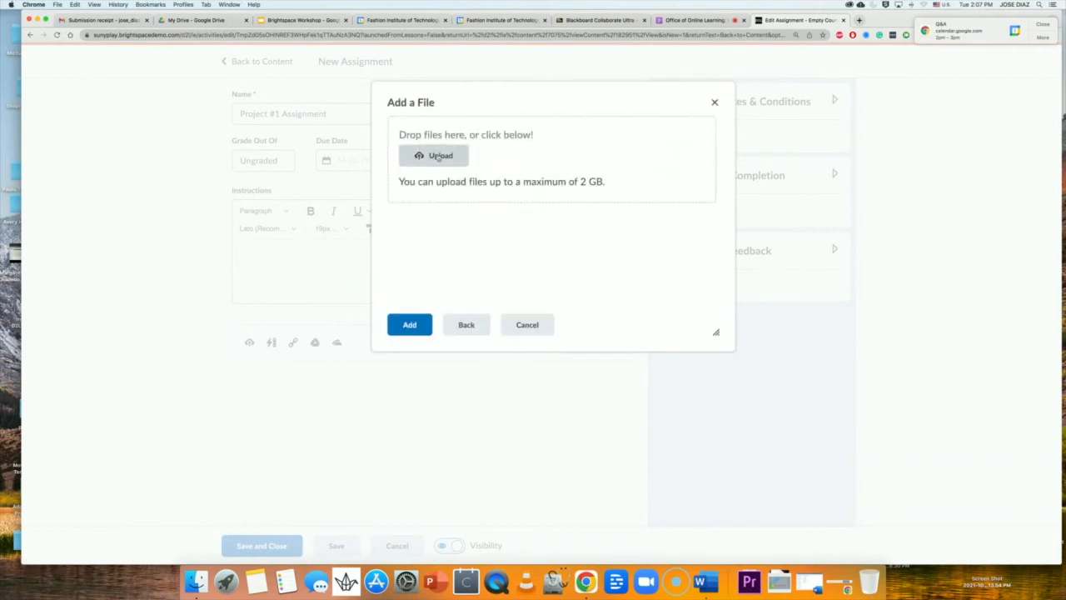
left_click(438, 157)
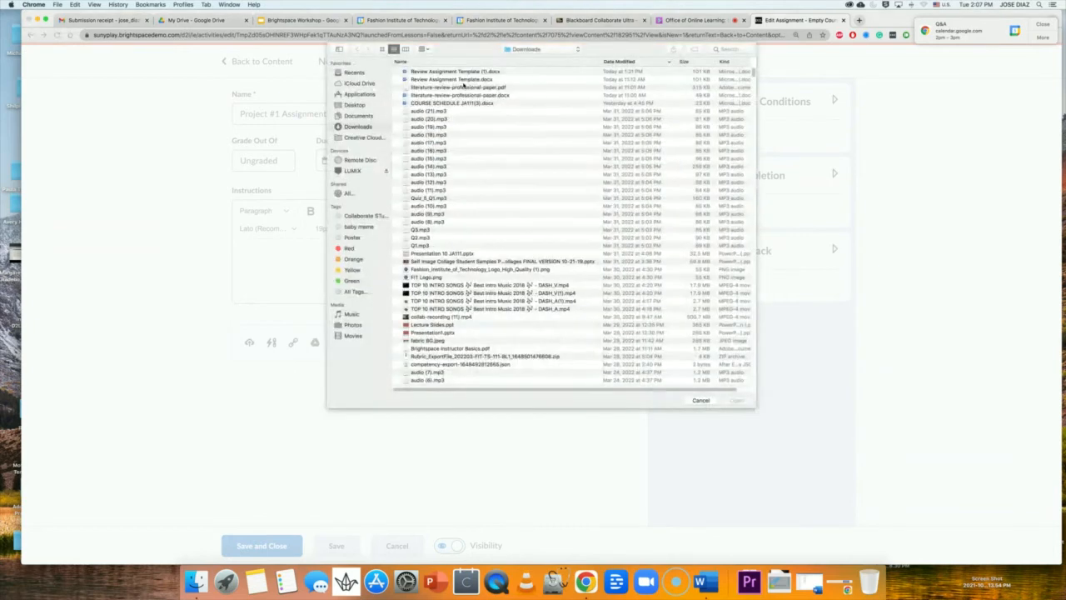
left_click(491, 87)
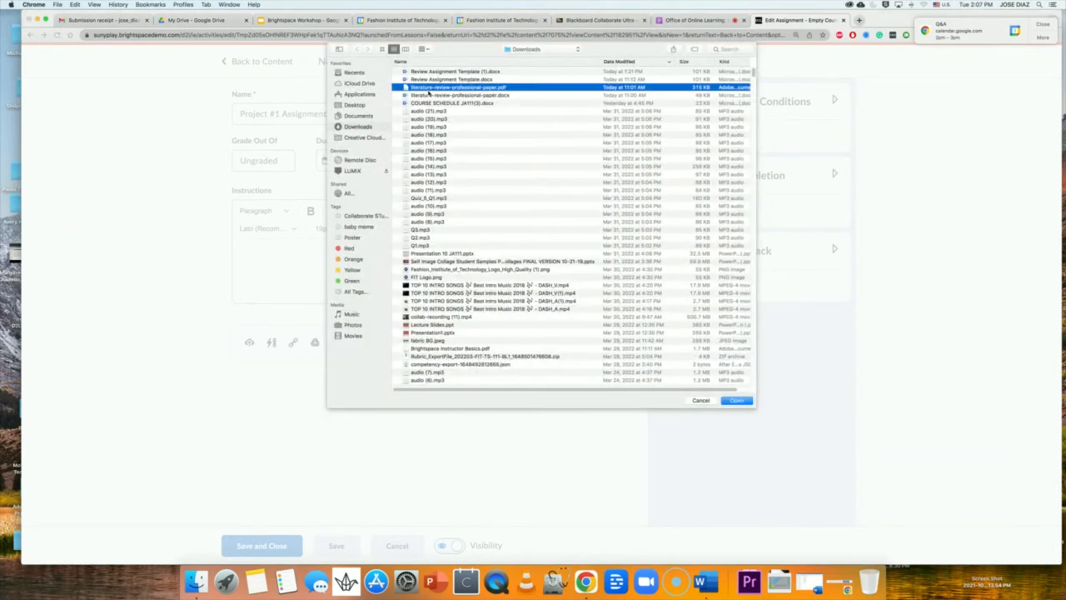
left_click(747, 400)
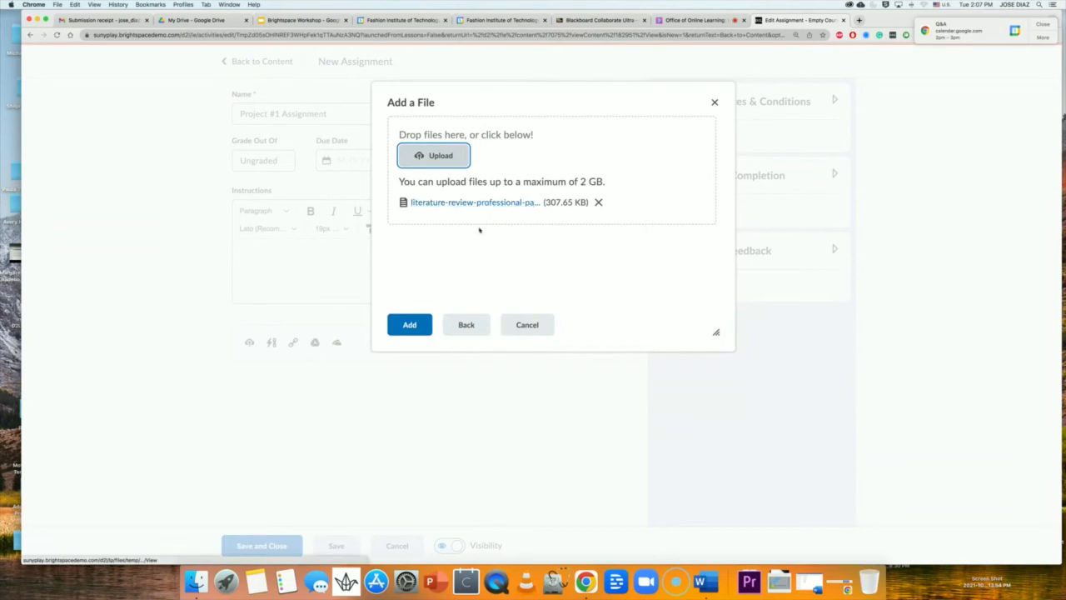
Attach the uploaded PDF and enter 'Project #1' as the assignment instructions.
left_click(420, 325)
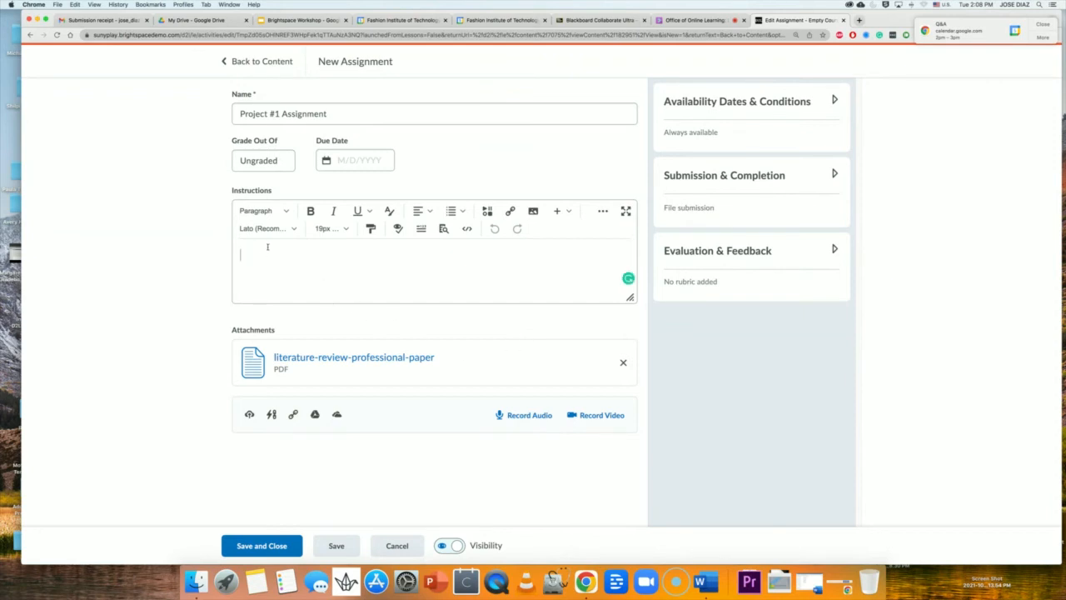
type("Project #1")
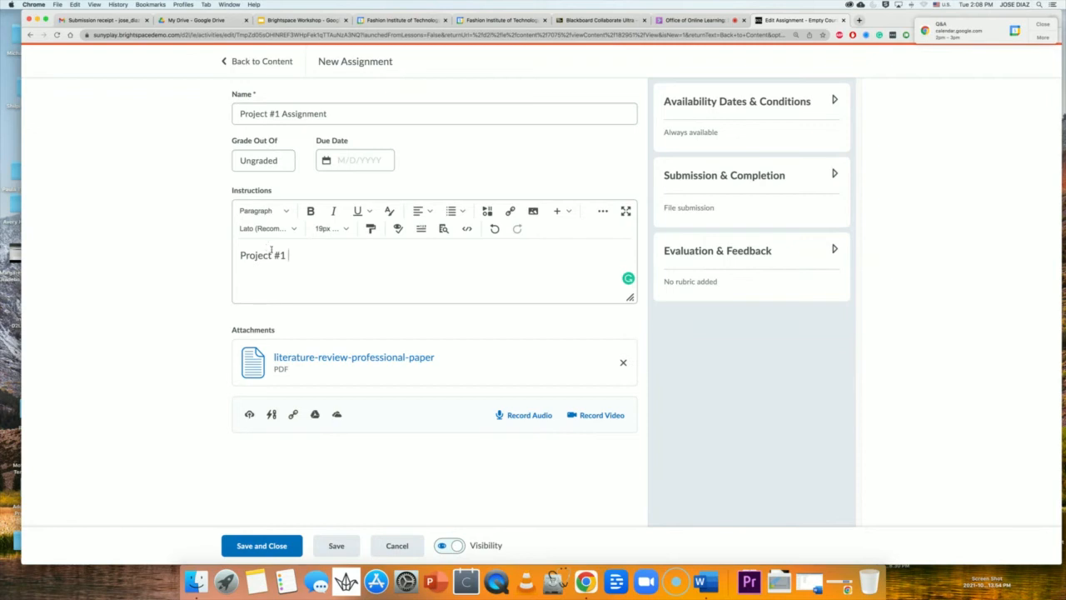
Save the assignment and return to the Assignments module to see it listed under Project #1.
left_click(273, 547)
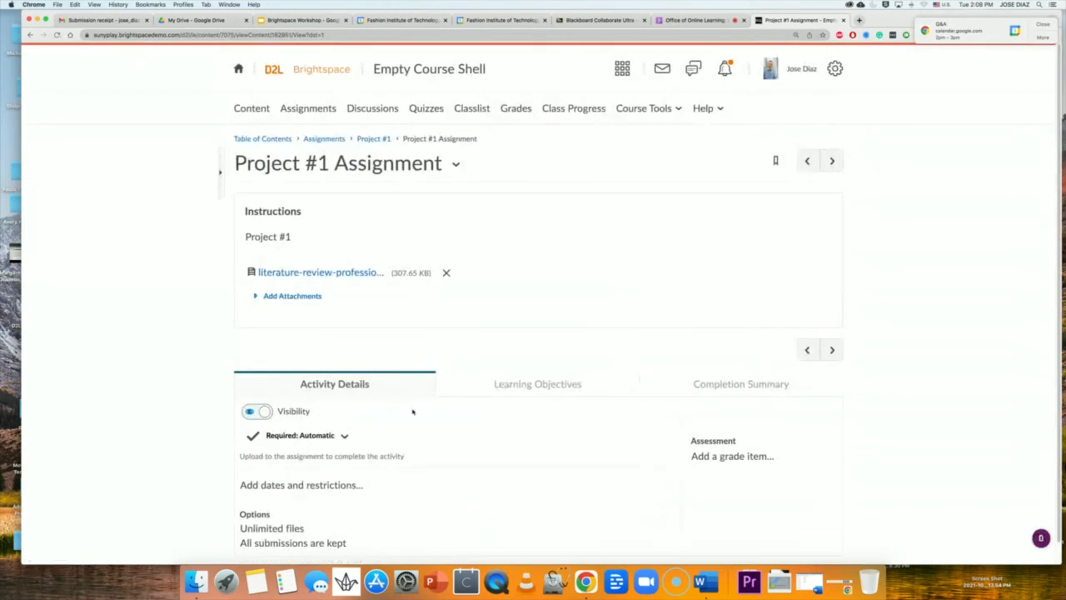
left_click(326, 139)
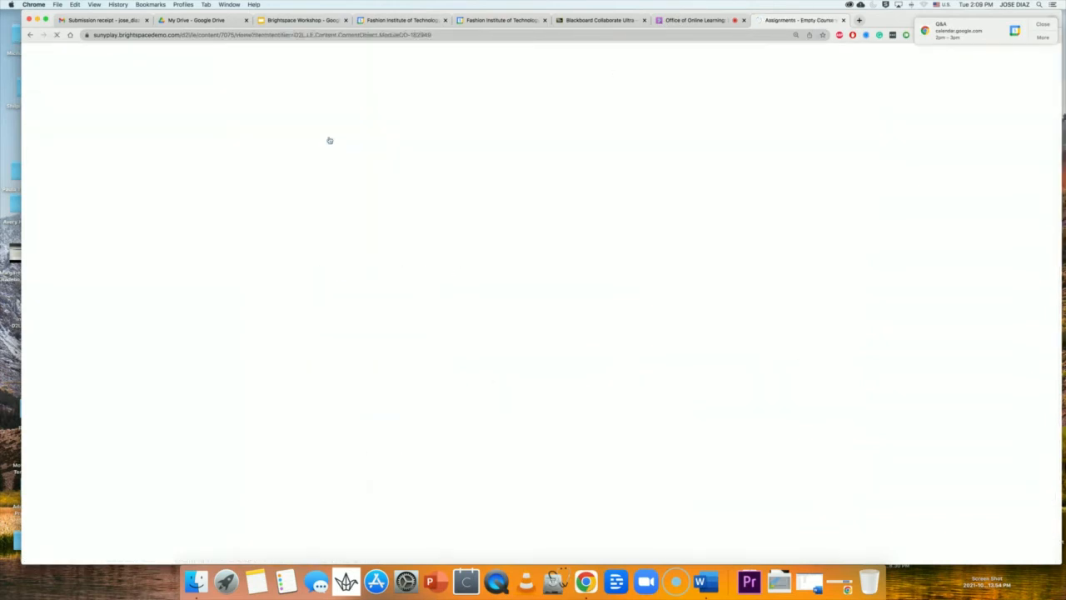
scroll(590, 513, "down", 1)
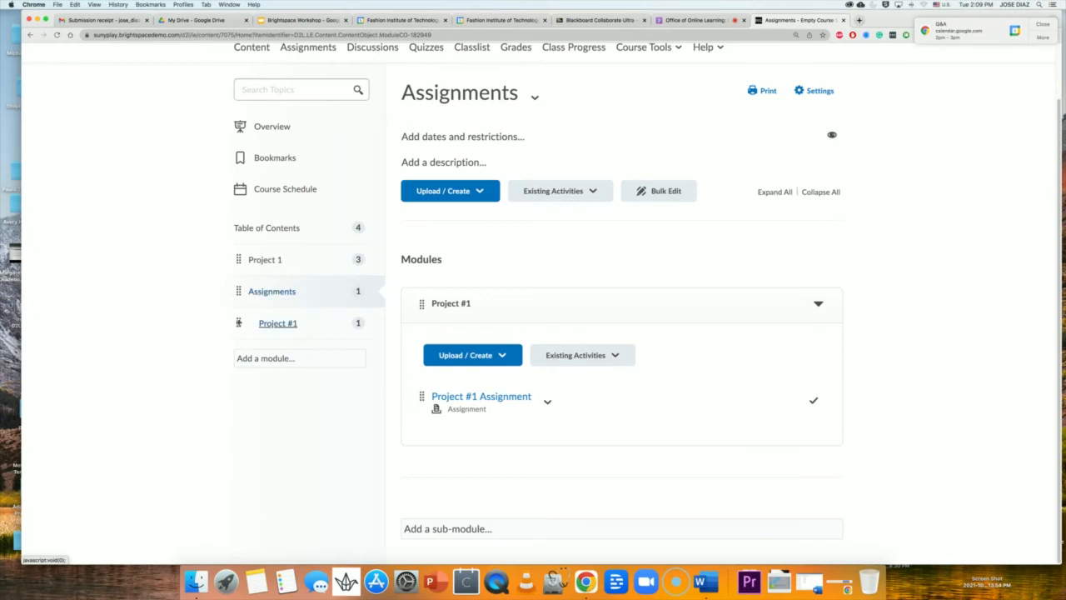
Move the Project #1 module out of Assignments to sit right below Project 1.
left_click_drag(239, 322, 239, 282)
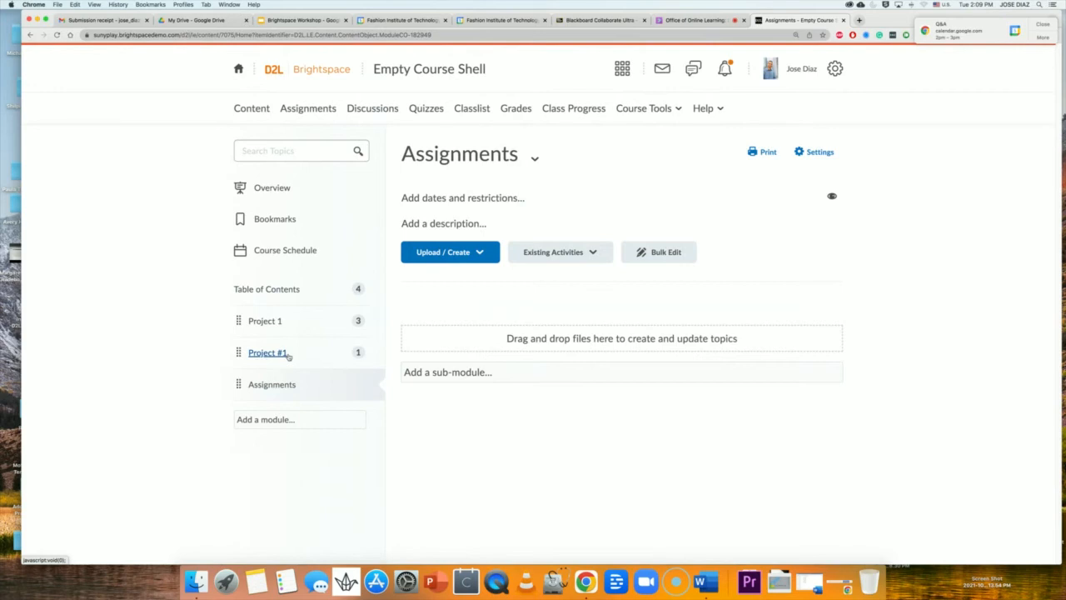
Open the Project #1 module and start editing the Project #1 Assignment description inline.
left_click(270, 353)
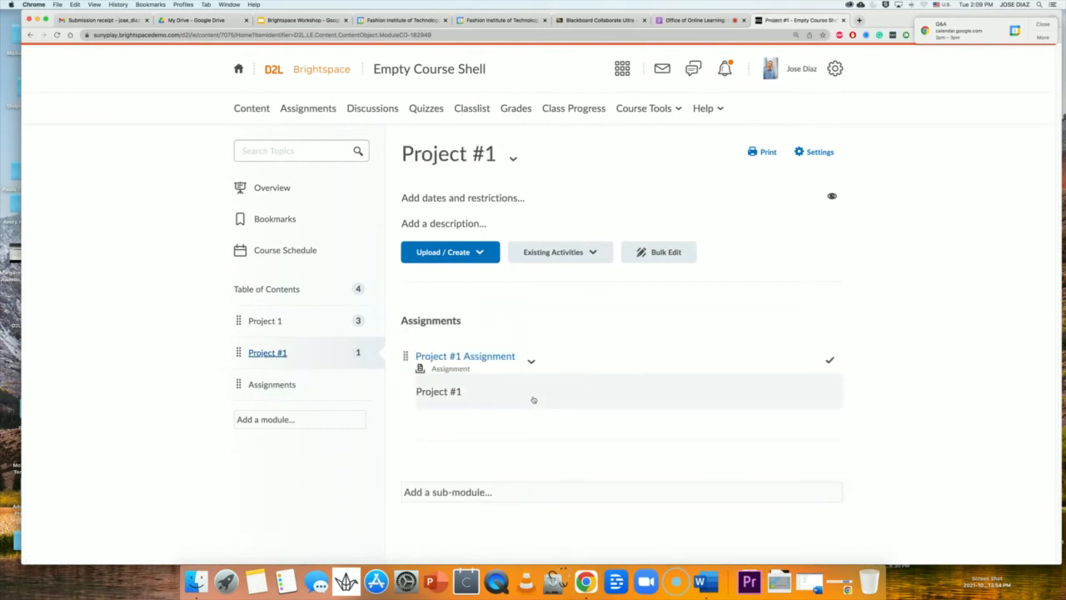
left_click(531, 361)
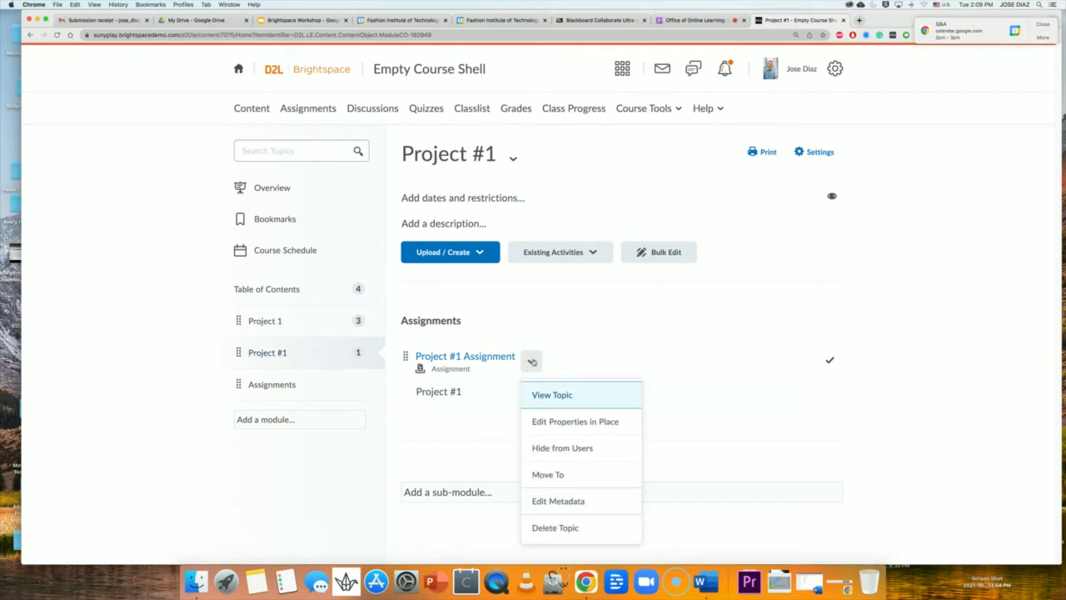
left_click(459, 390)
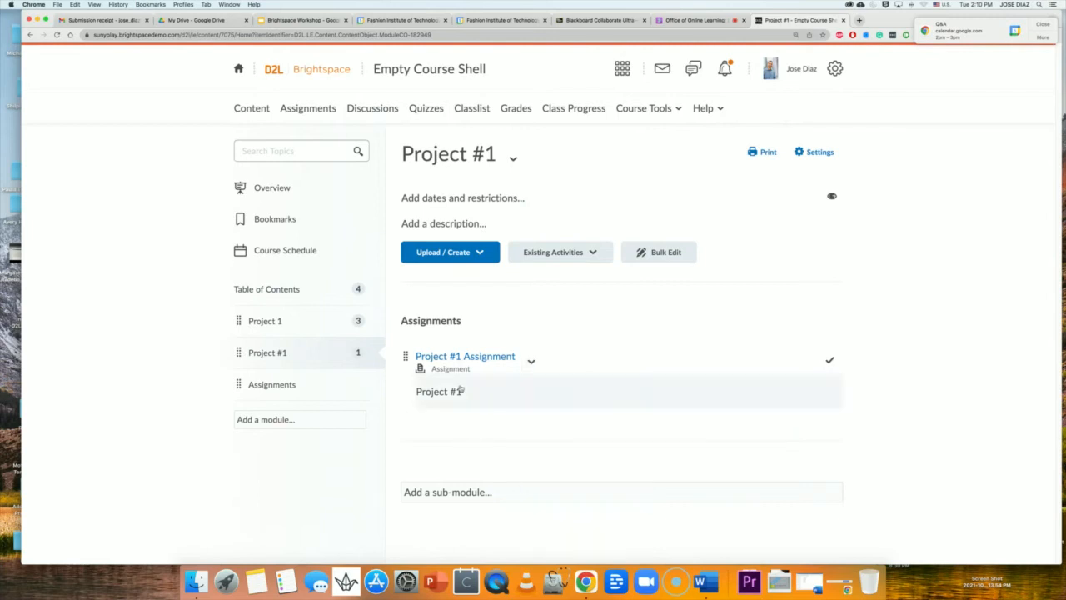
left_click(460, 390)
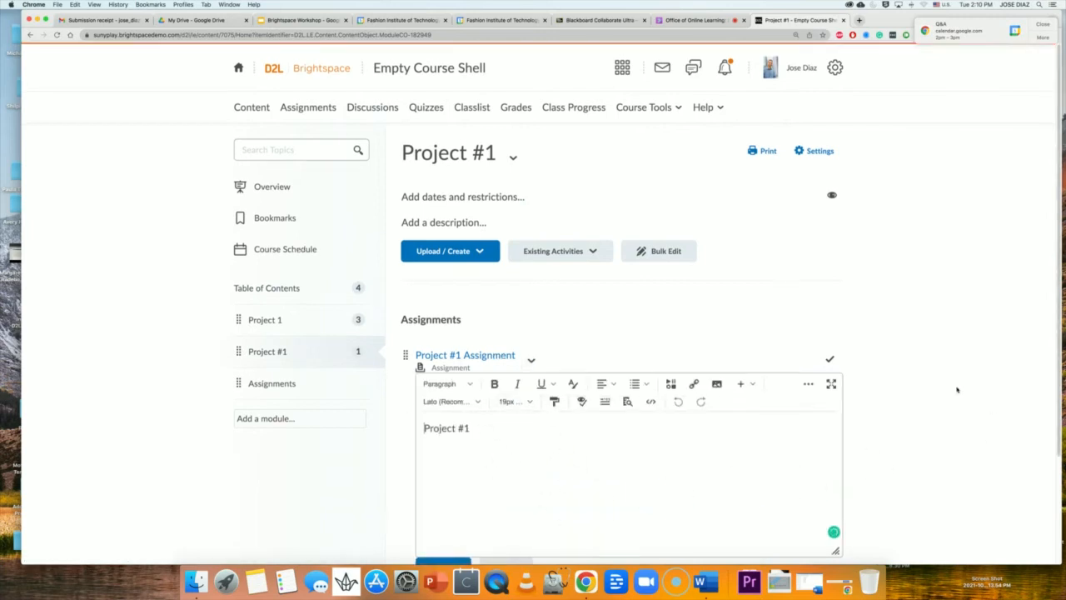
Start a numbered list on a new line below 'Project #1' in the description.
scroll(956, 390, "down", 3)
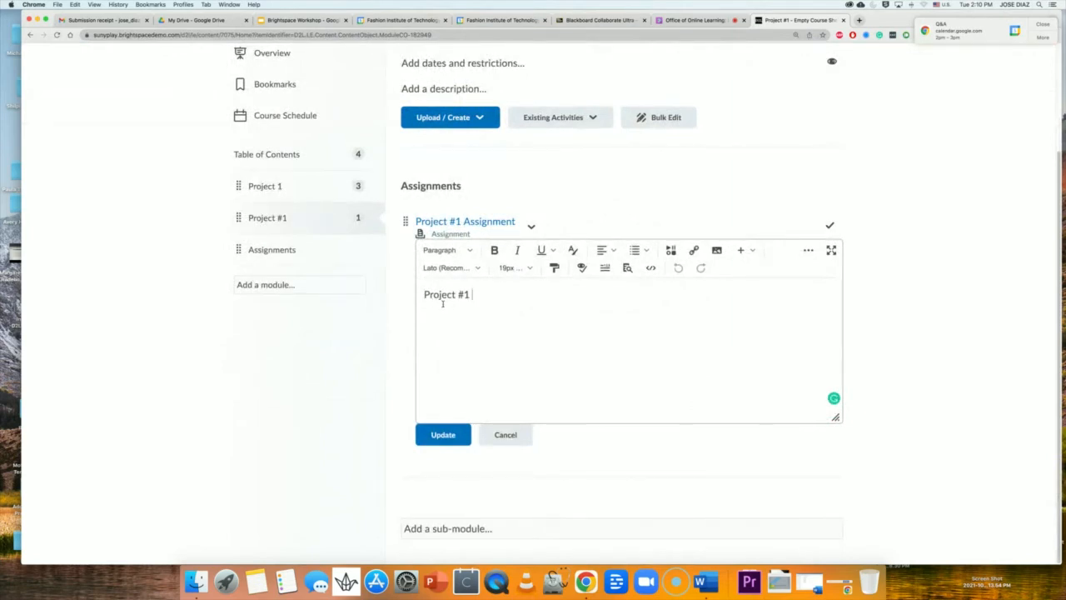
left_click(638, 250)
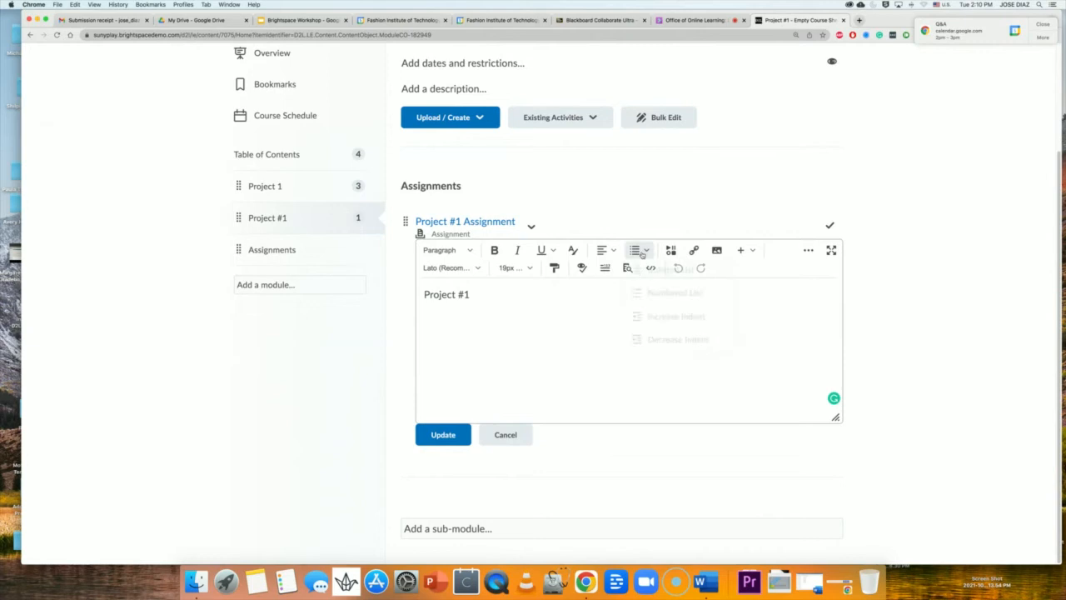
left_click(670, 294)
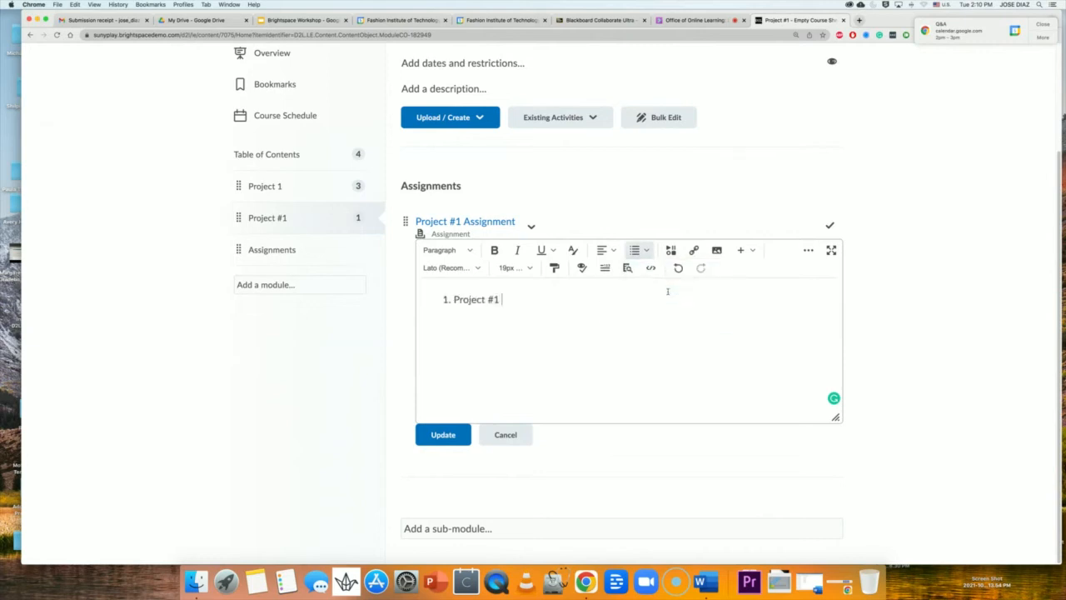
key("super+z")
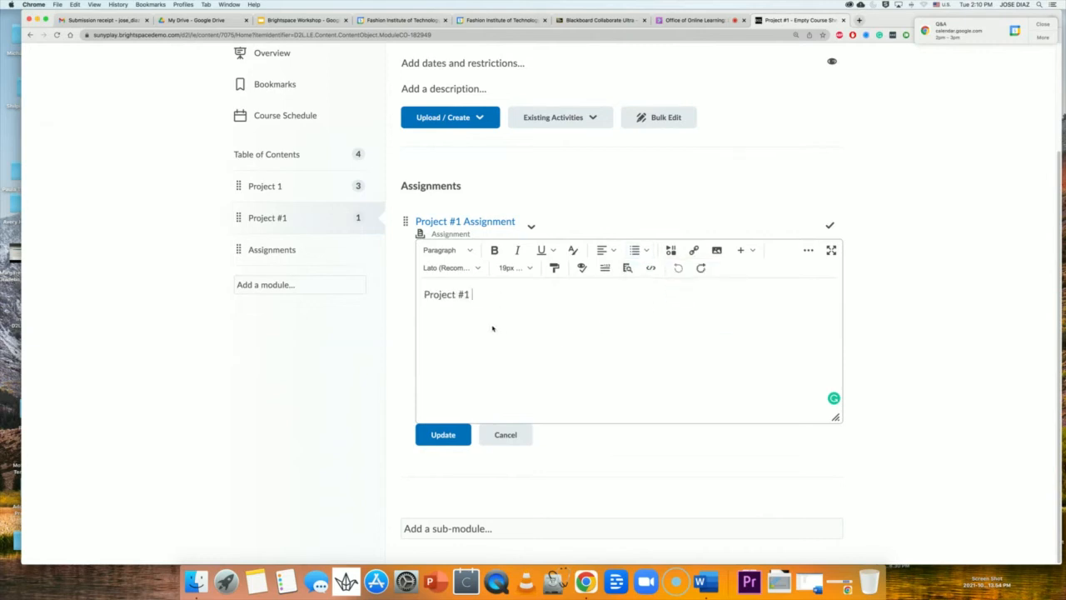
key("Return")
left_click(638, 250)
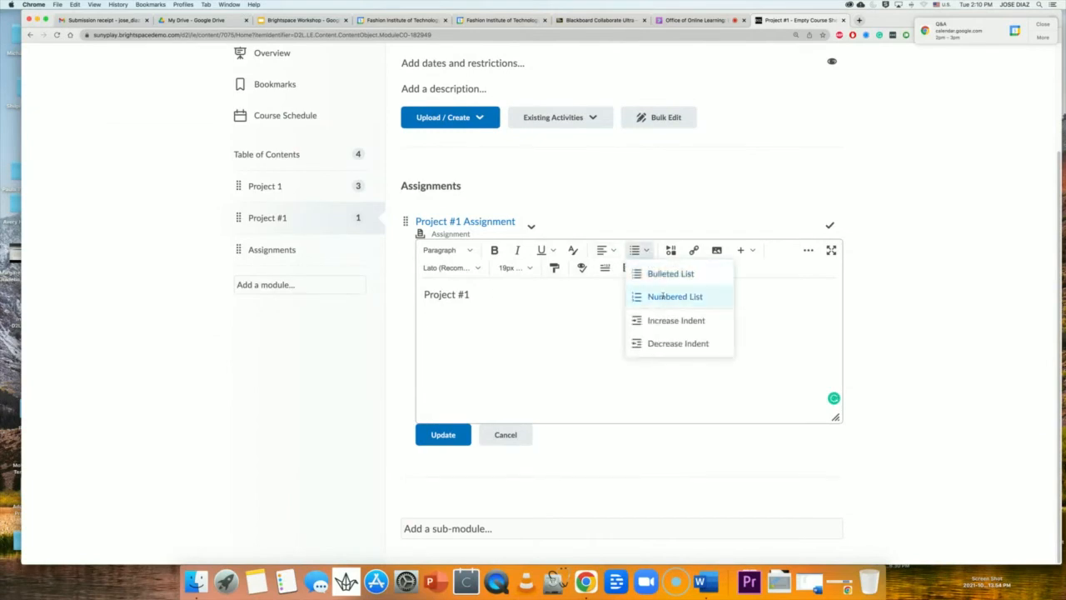
left_click(663, 296)
Enter tasks 'Read chapter 10', 'Write a 500 word essay', 'include bibliography', then save.
type("R")
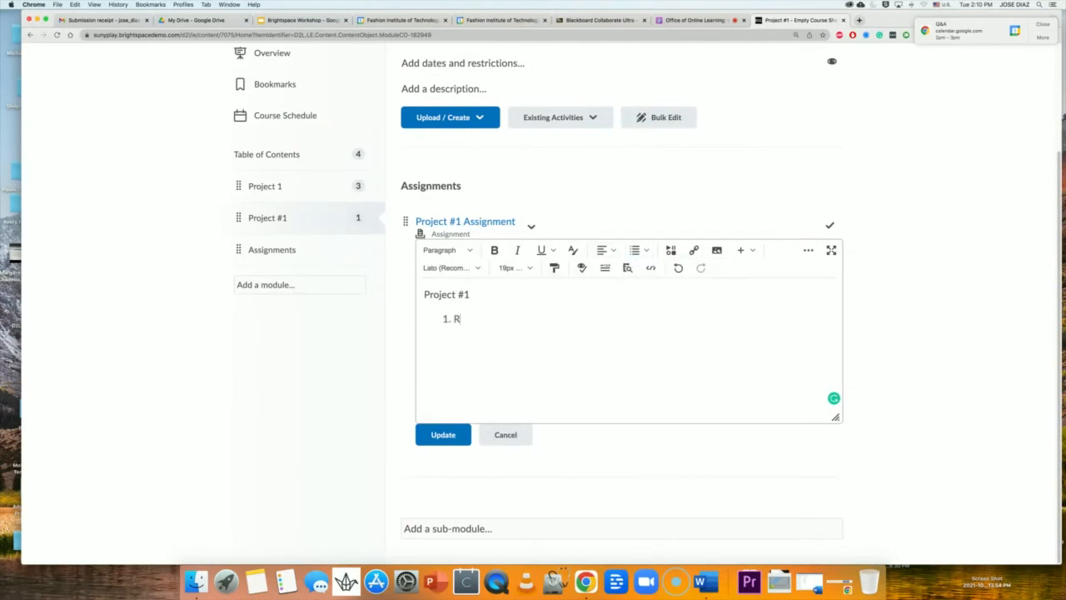
type("ead chapter 10")
key("Return")
type("Write")
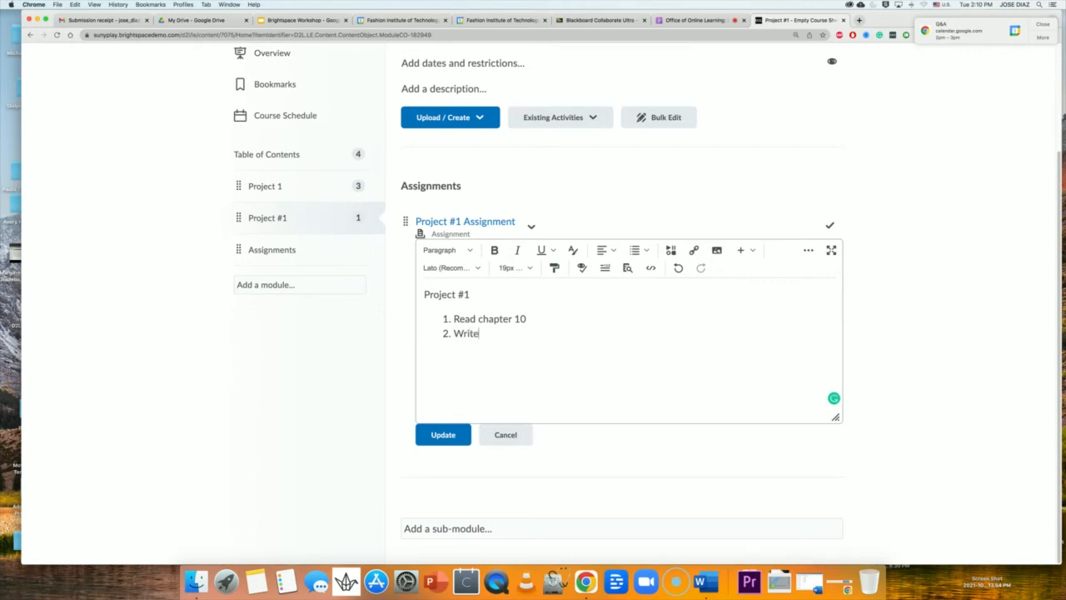
type(" a 500 word essay")
key("Return")
type("include ")
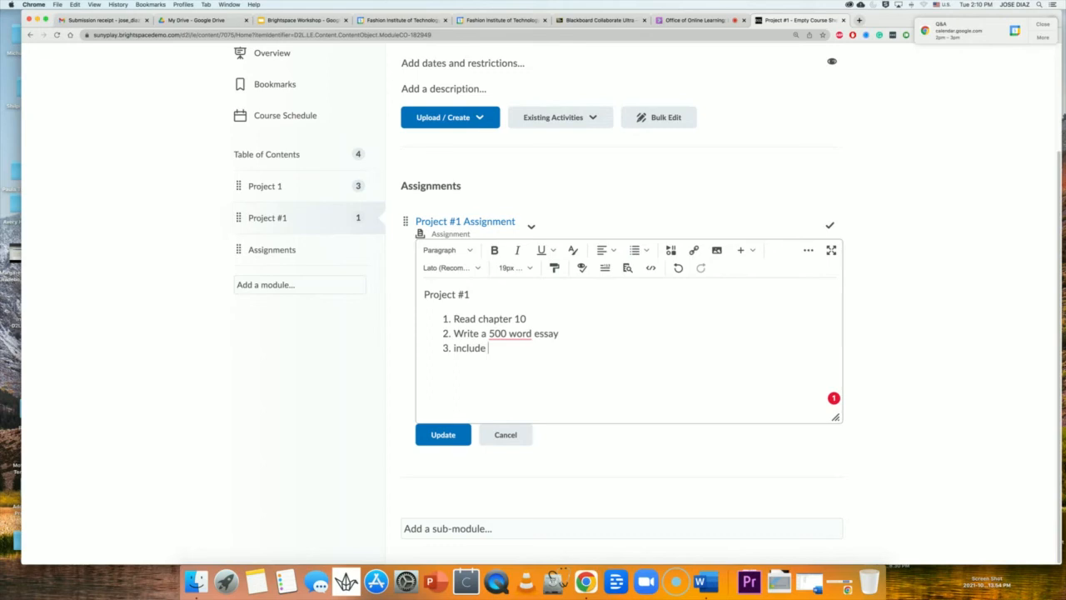
type("bibliography")
left_click(443, 438)
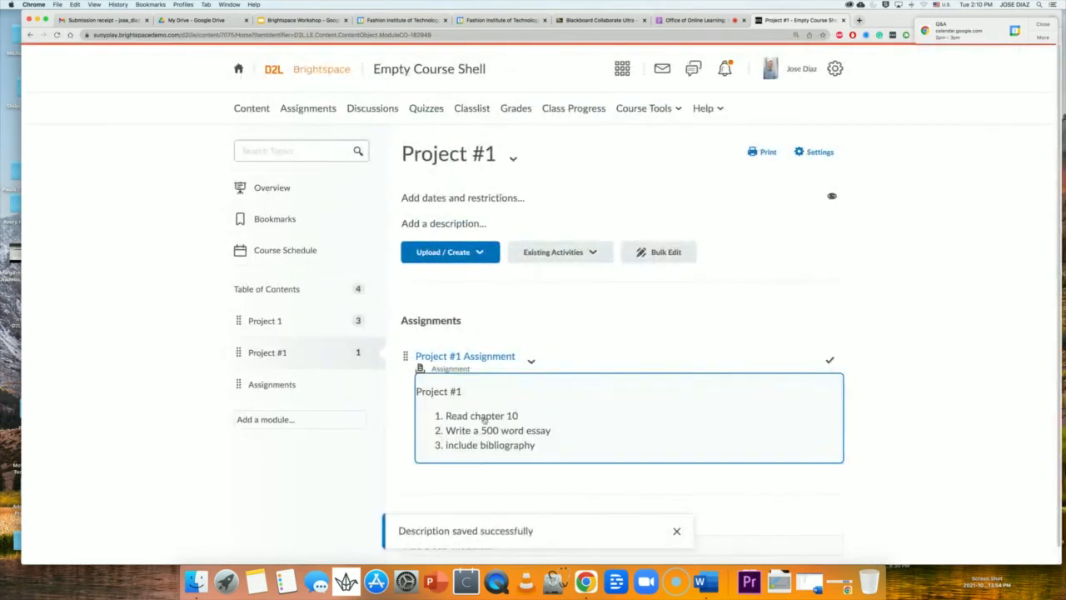
Upload the literature-review-professional-paper PDF from Downloads into the Project #1 module.
scroll(520, 429, "down", 1)
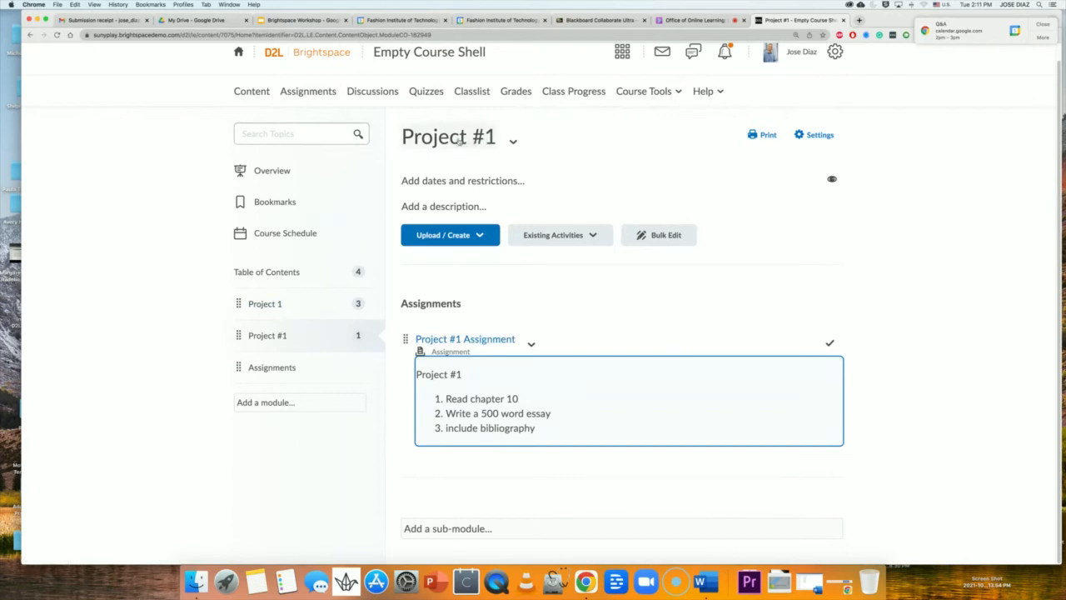
left_click(442, 236)
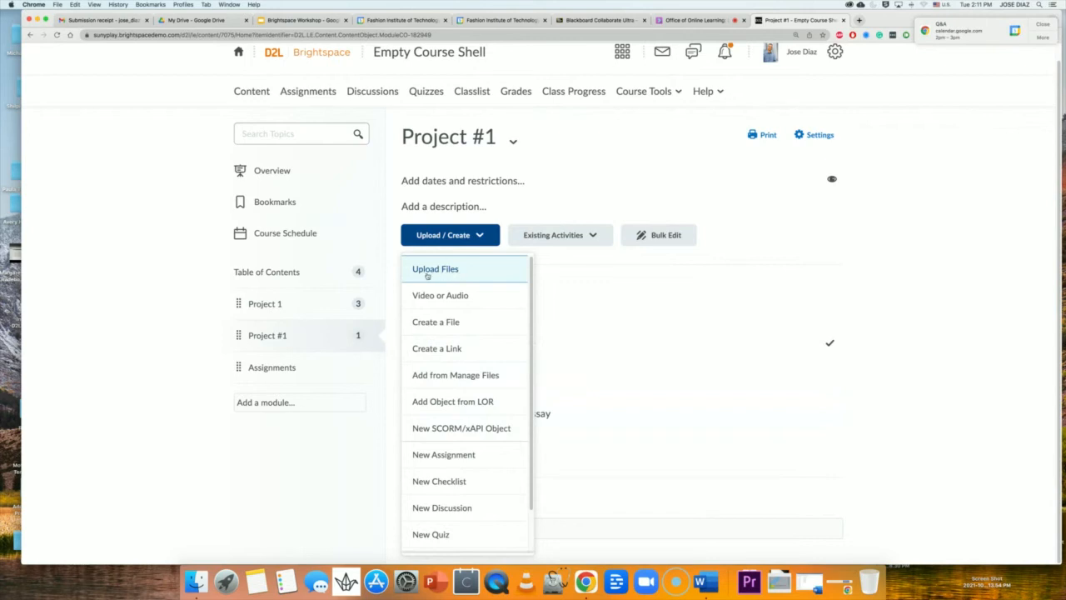
left_click(441, 274)
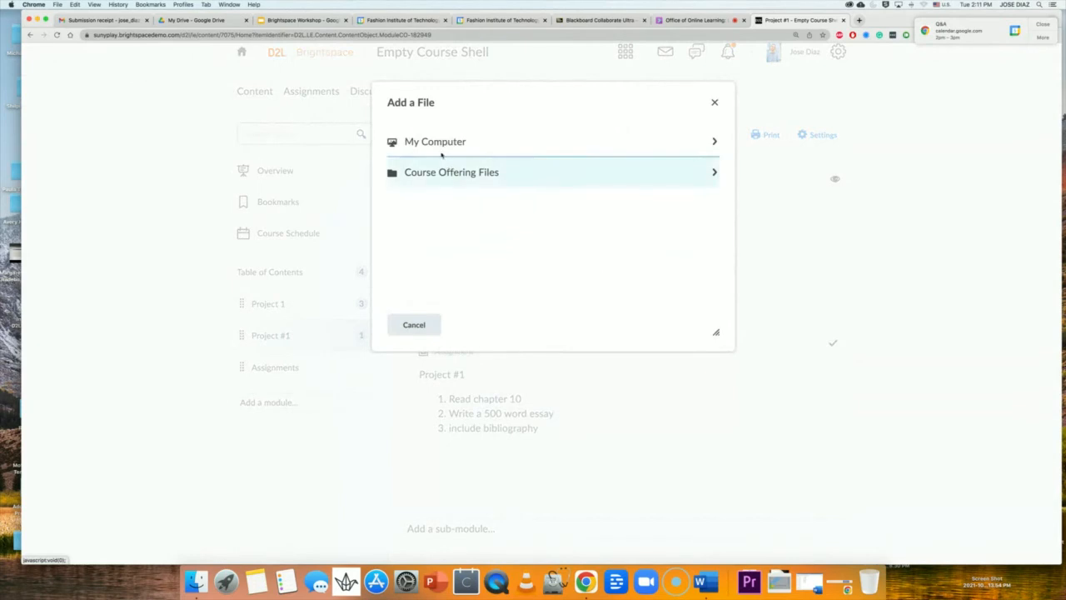
left_click(441, 152)
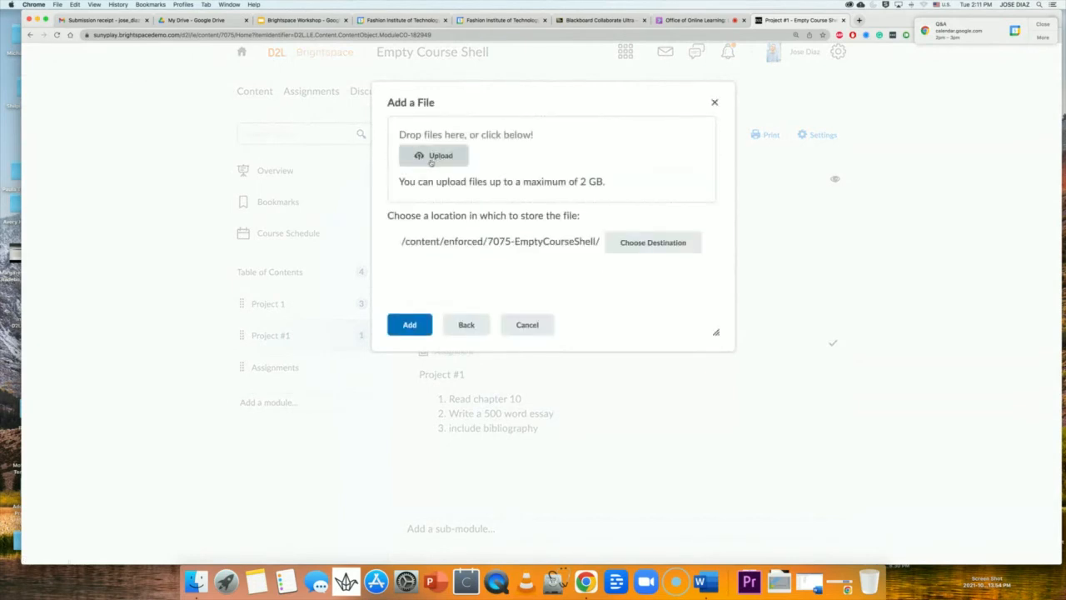
left_click(430, 162)
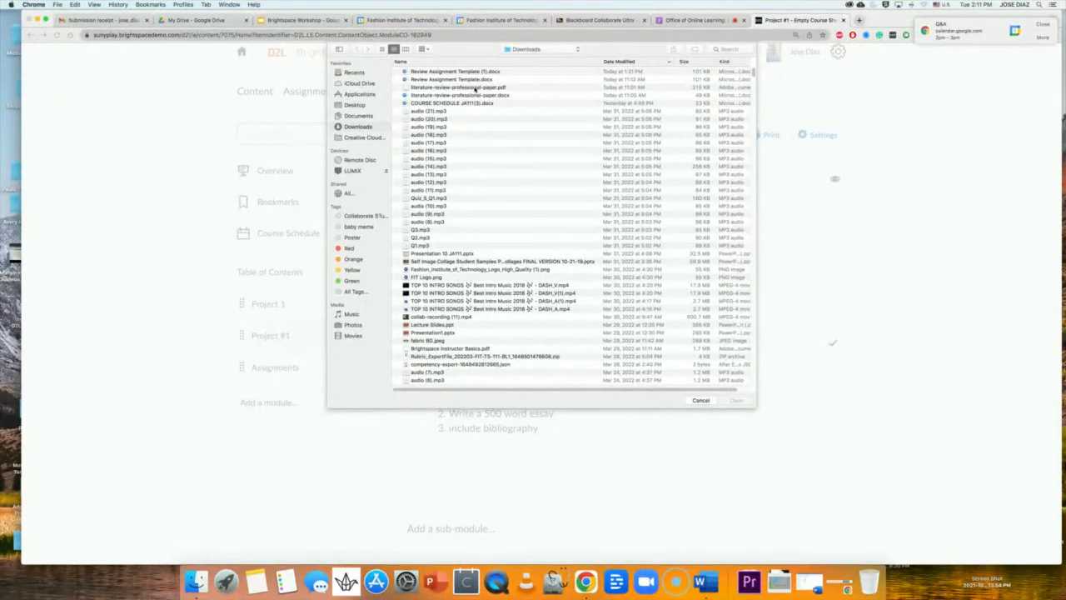
double_click(476, 87)
left_click(409, 324)
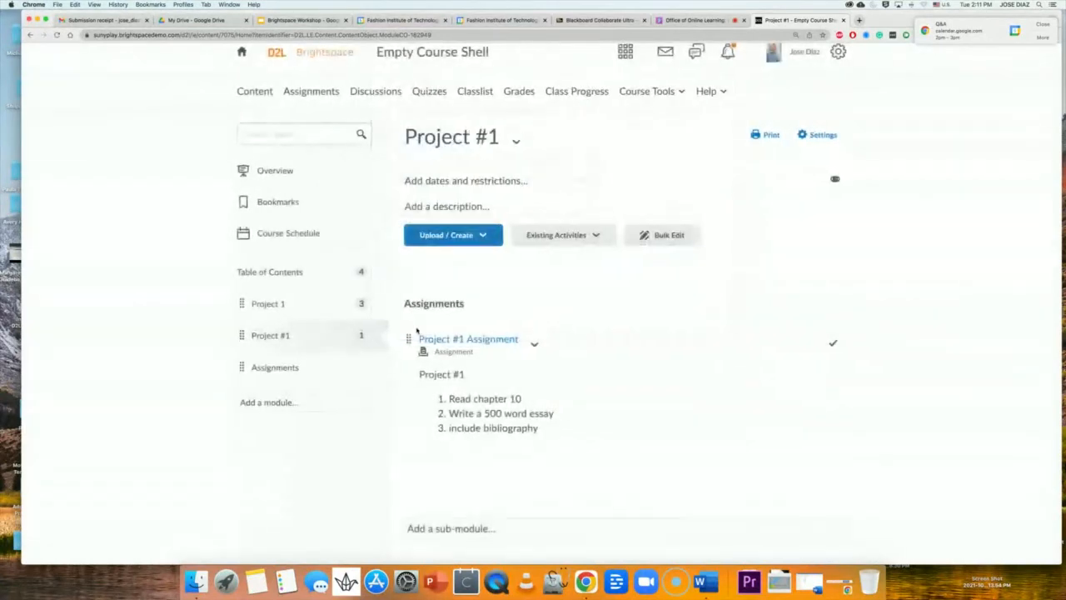
scroll(526, 359, "down", 3)
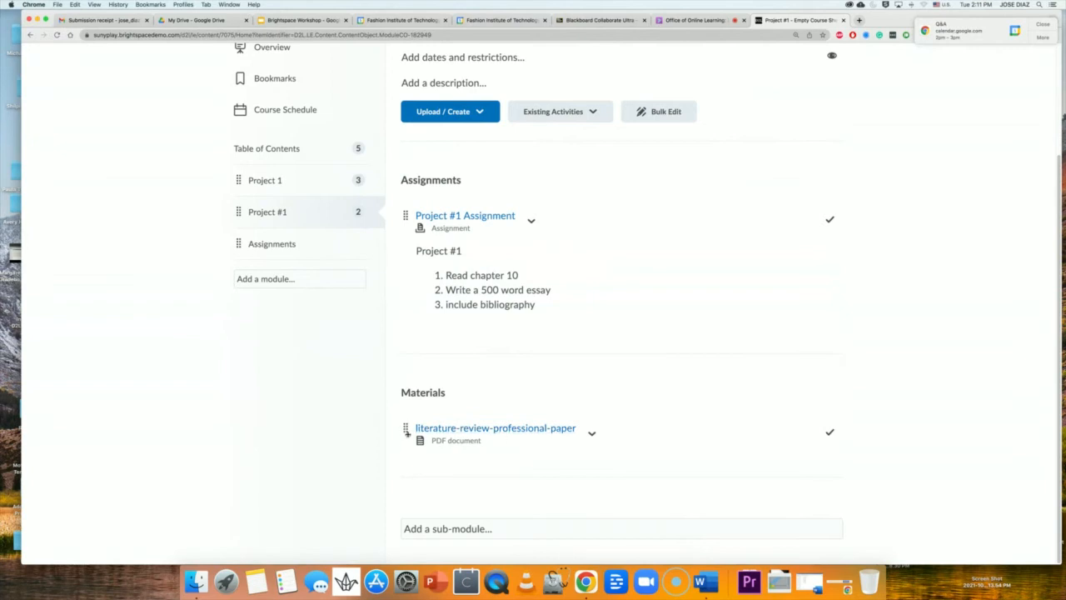
Keep Project #1 Assignment above the literature review PDF, then open the assignment page.
left_click_drag(406, 428, 415, 208)
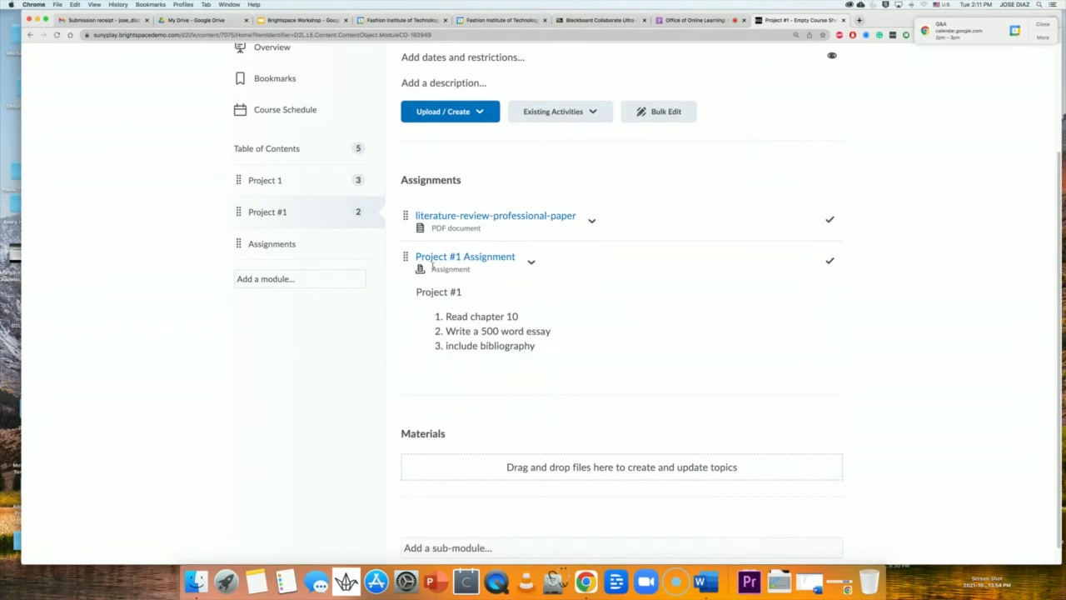
left_click_drag(406, 261, 408, 216)
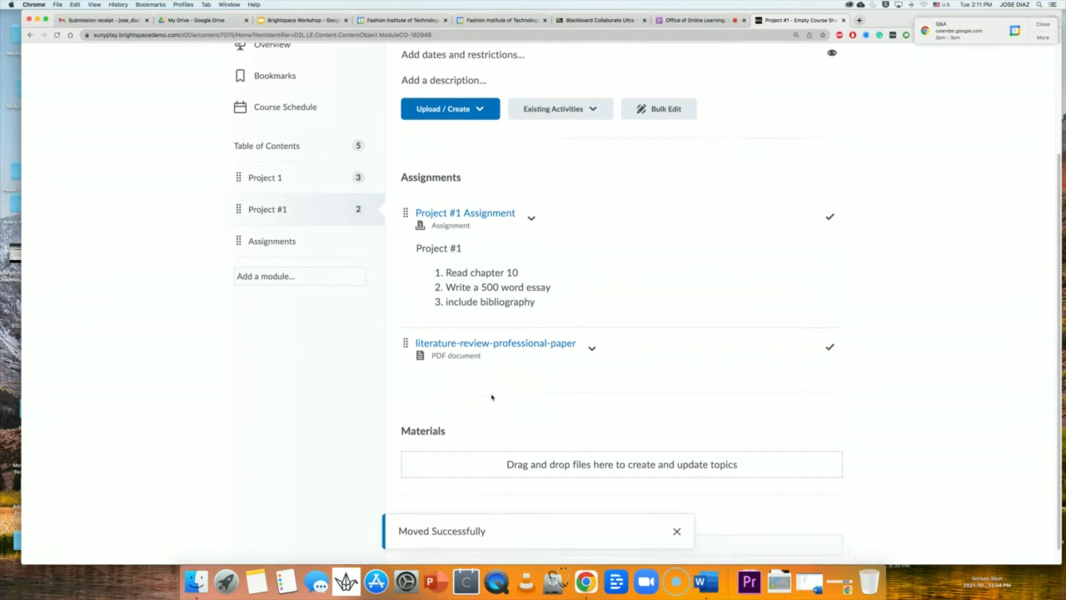
scroll(494, 396, "down", 1)
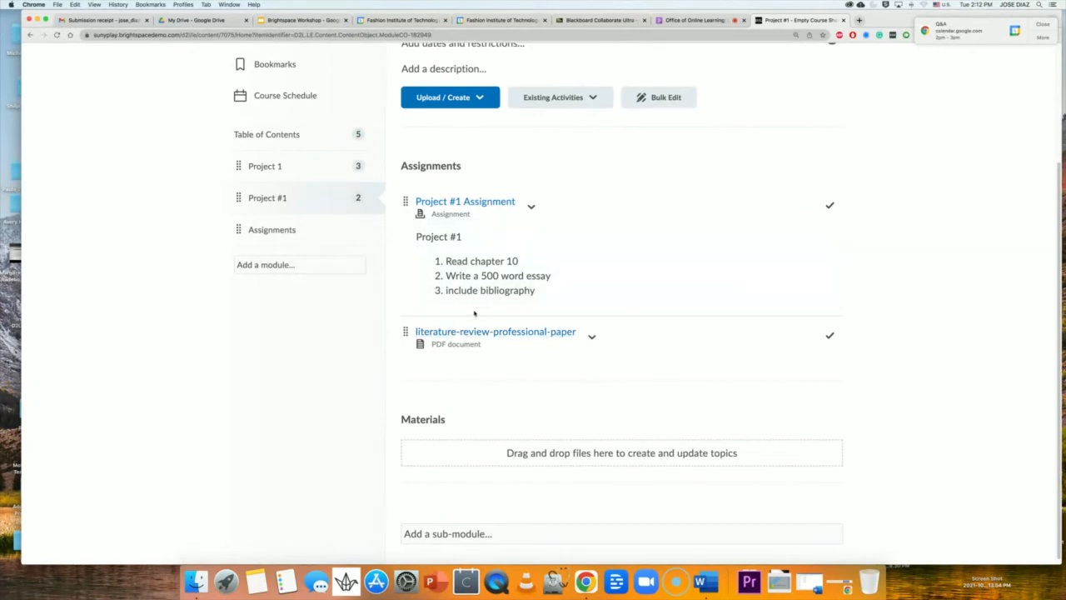
left_click(465, 208)
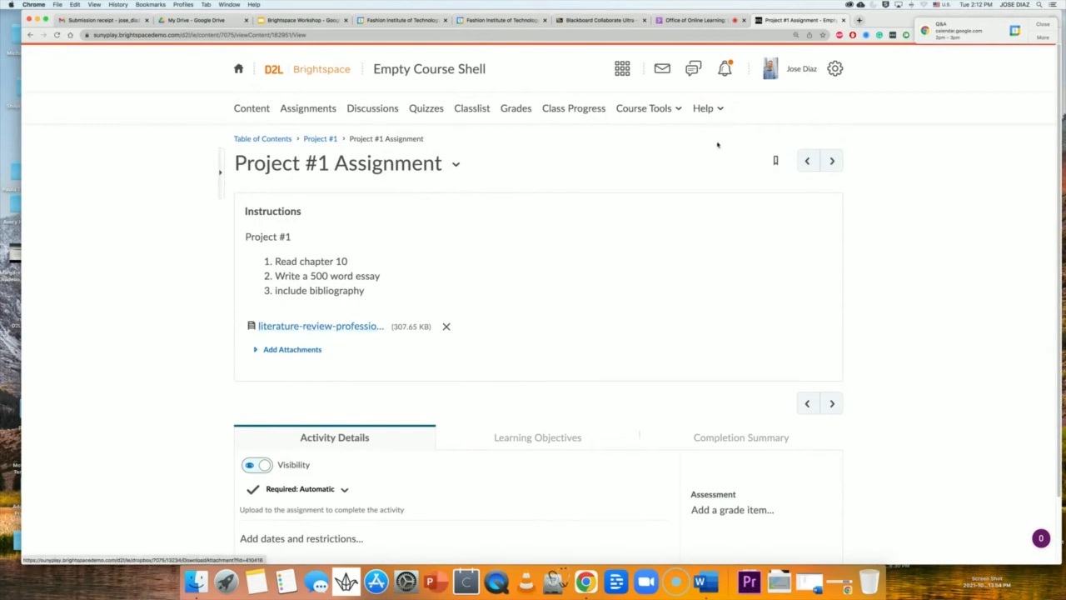
Choose View as Student from the profile menu to preview the course.
left_click(812, 70)
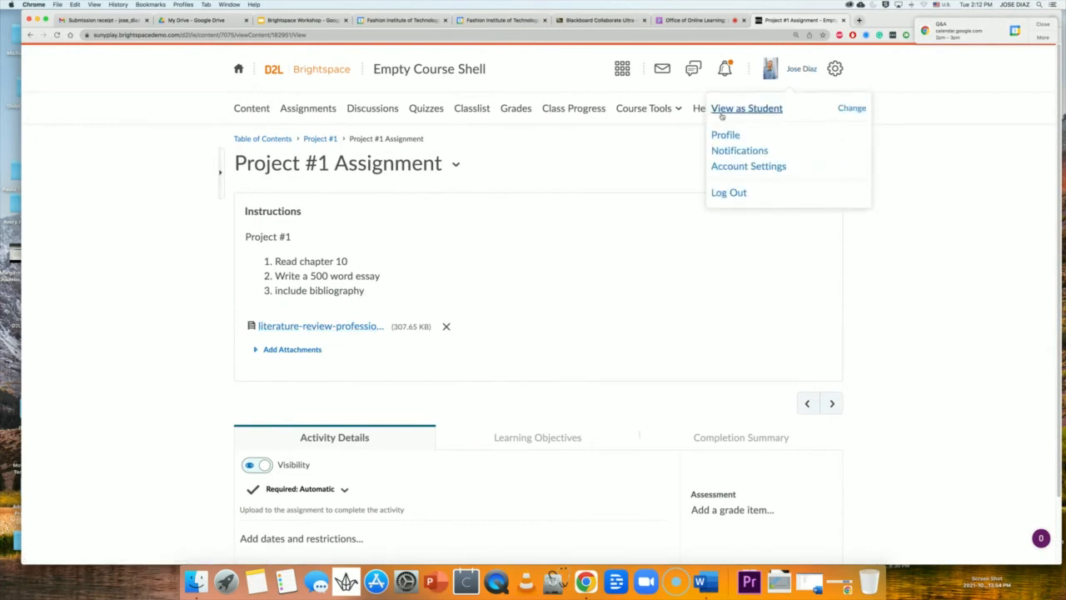
left_click(746, 109)
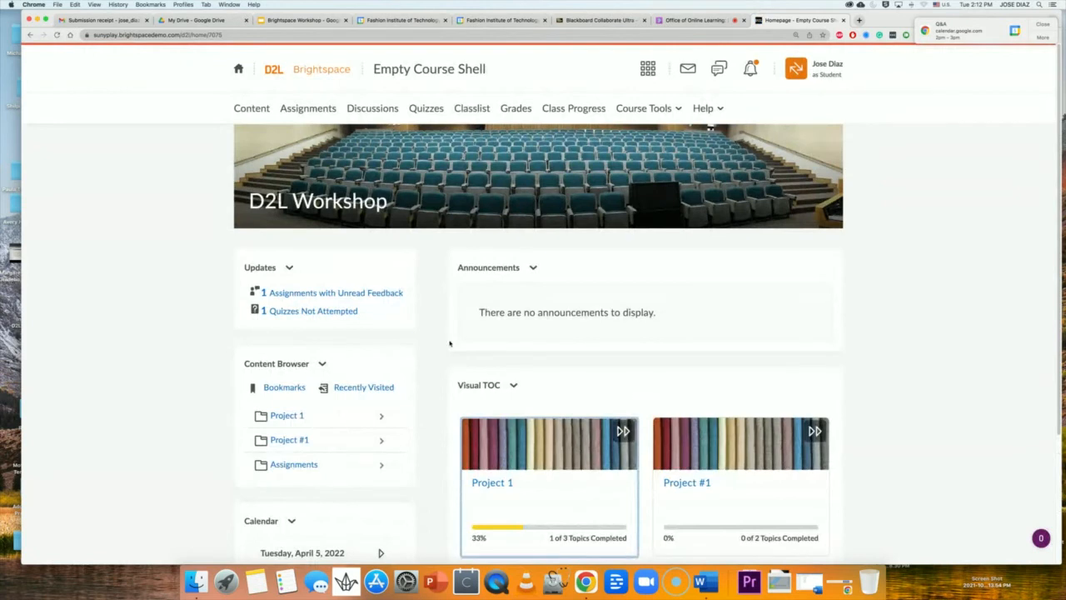
As a student, open Project #1, view its assignment, then return to the module page.
scroll(450, 344, "down", 2)
scroll(449, 344, "down", 2)
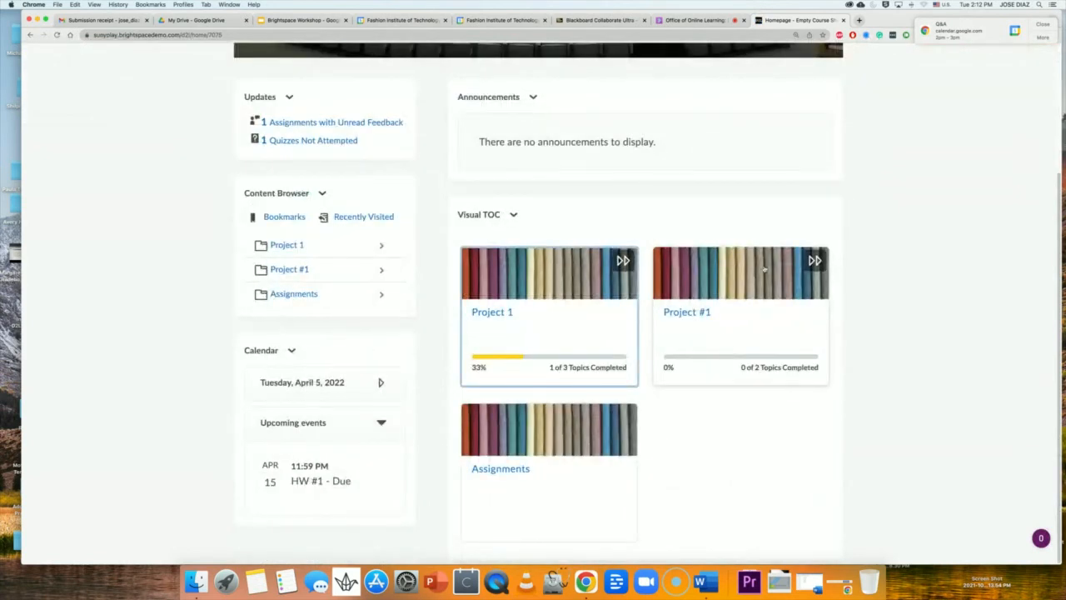
left_click(696, 315)
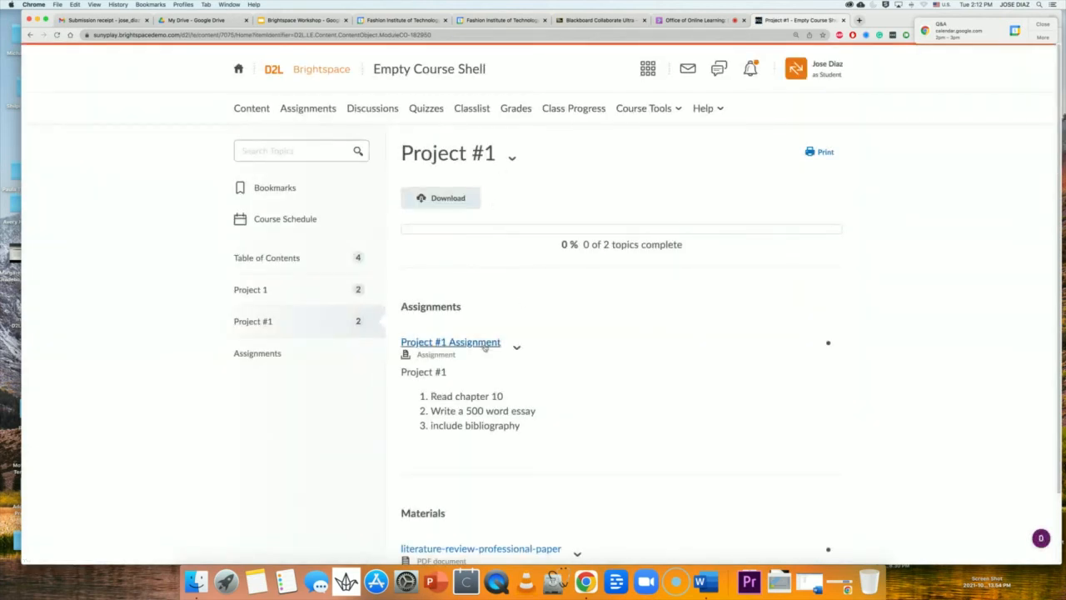
scroll(480, 364, "down", 2)
scroll(480, 363, "down", 1)
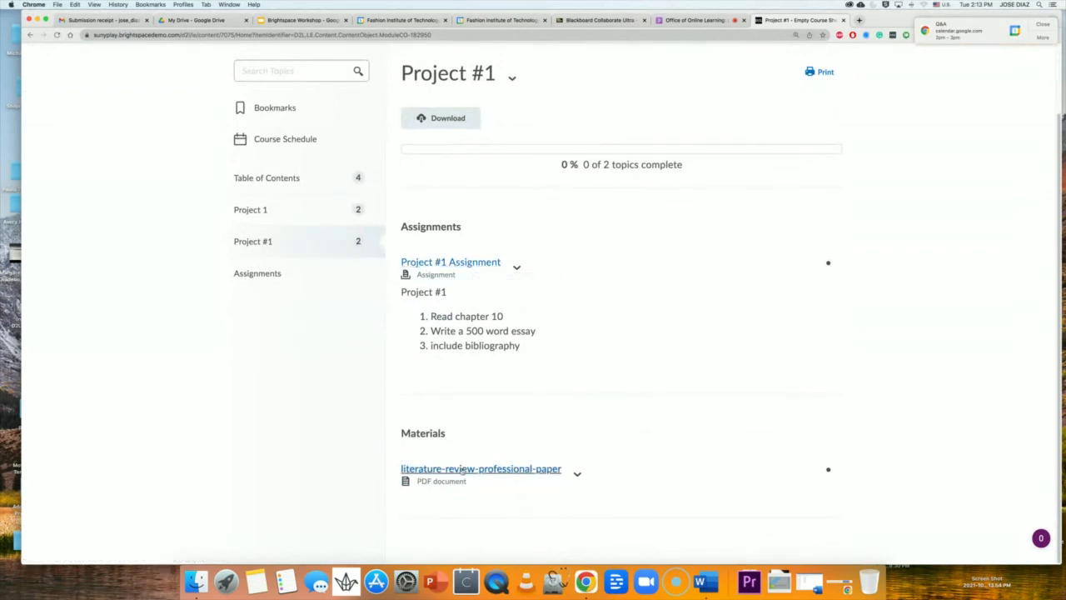
left_click(458, 264)
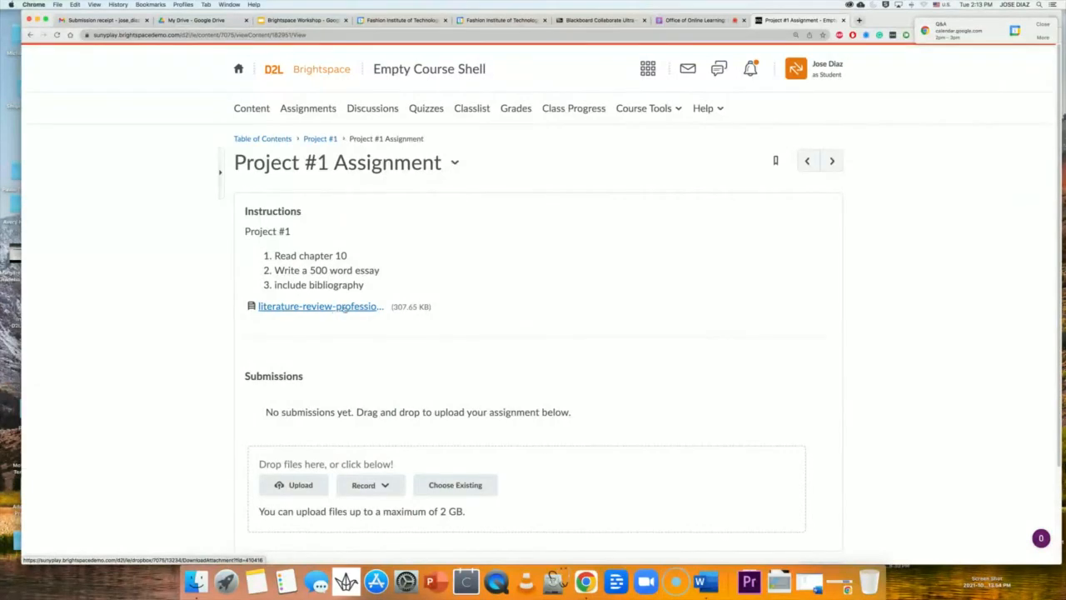
left_click(332, 139)
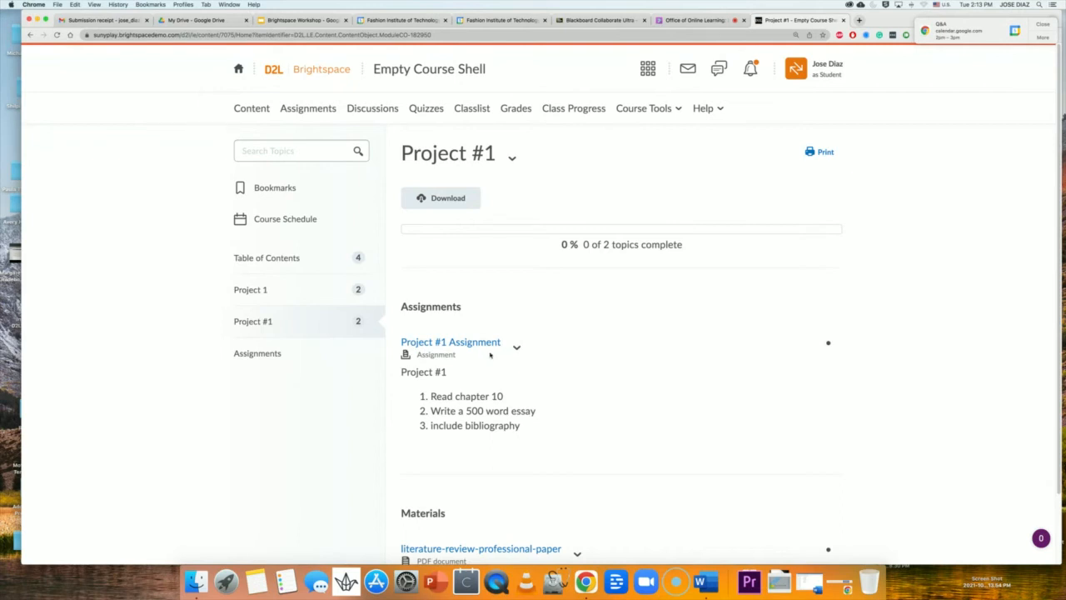
scroll(897, 348, "down", 2)
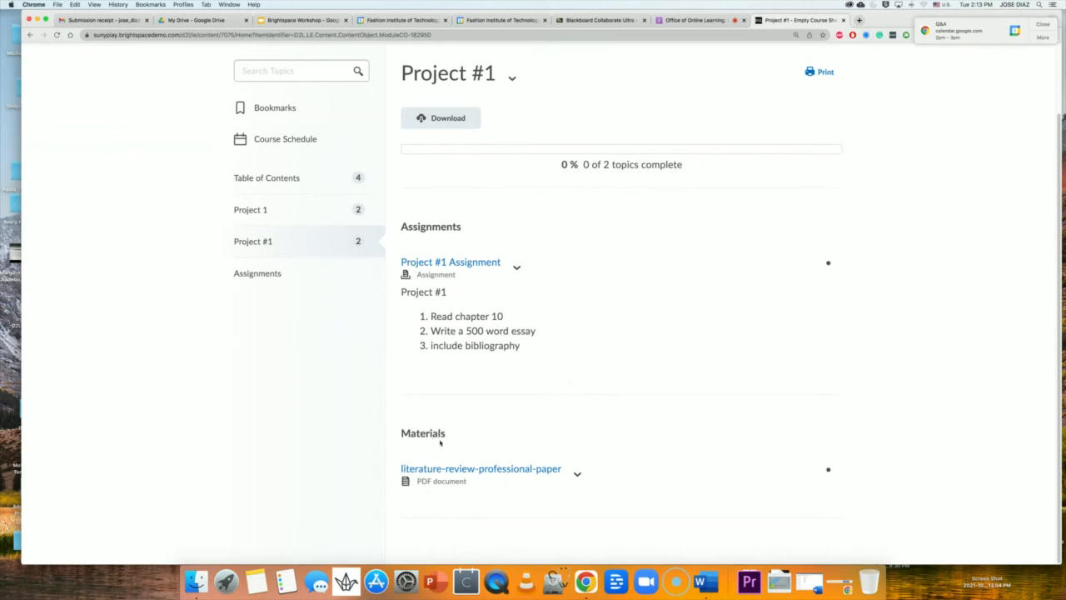
left_click(576, 475)
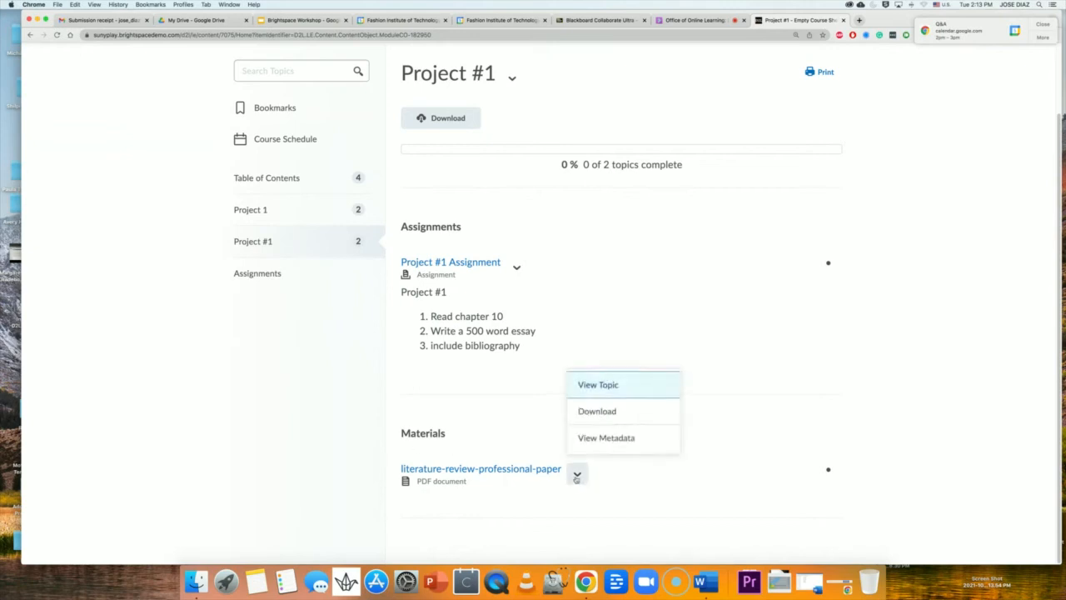
left_click(576, 475)
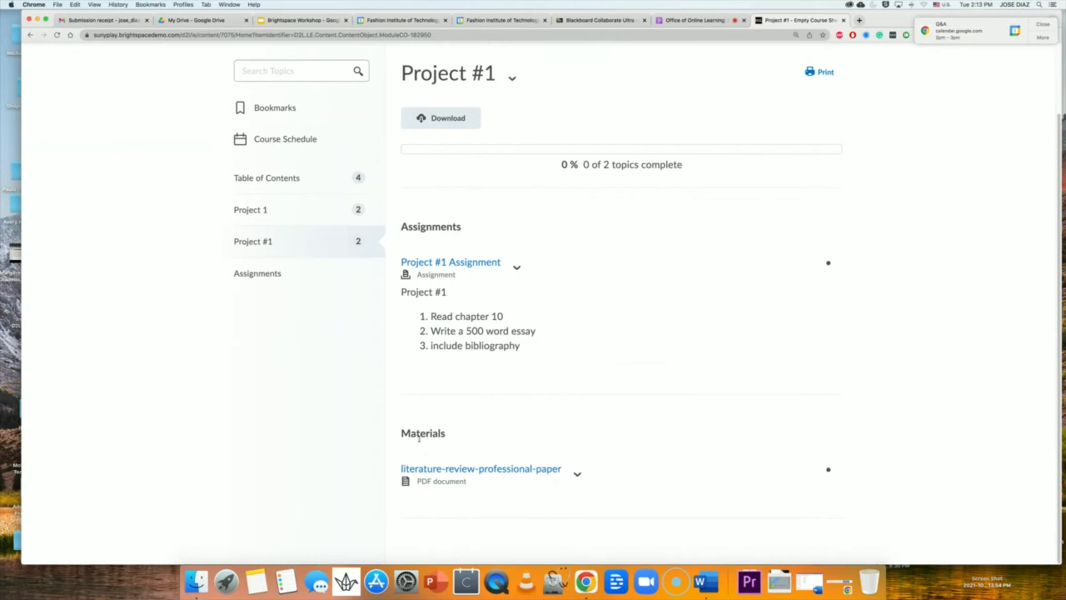
mouse_move(452, 435)
left_mouse_down()
mouse_move(390, 436)
mouse_move(455, 436)
left_mouse_up()
left_click(398, 435)
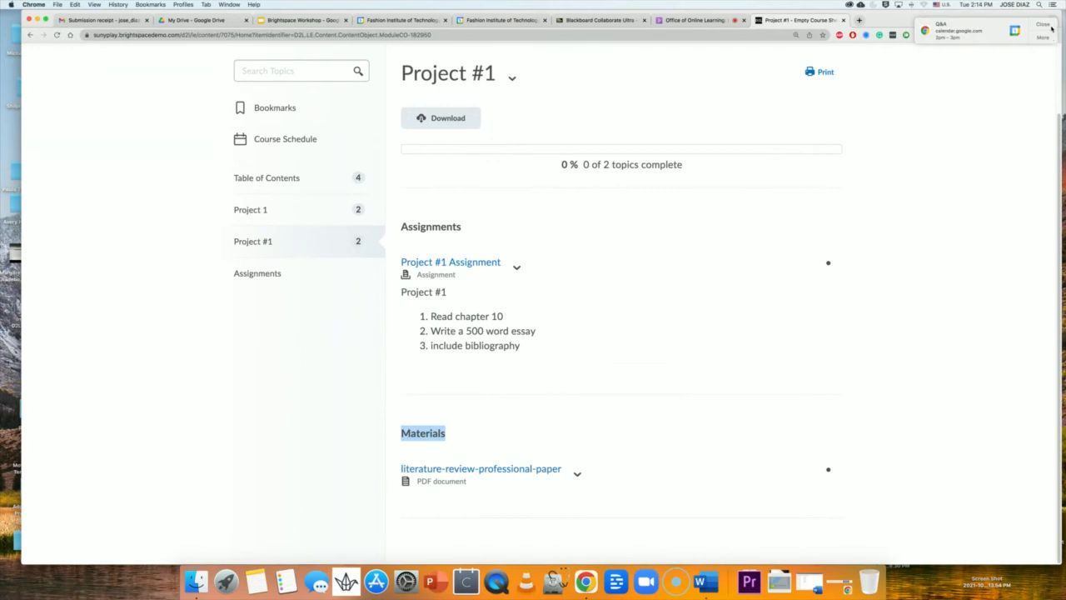
left_click(1052, 28)
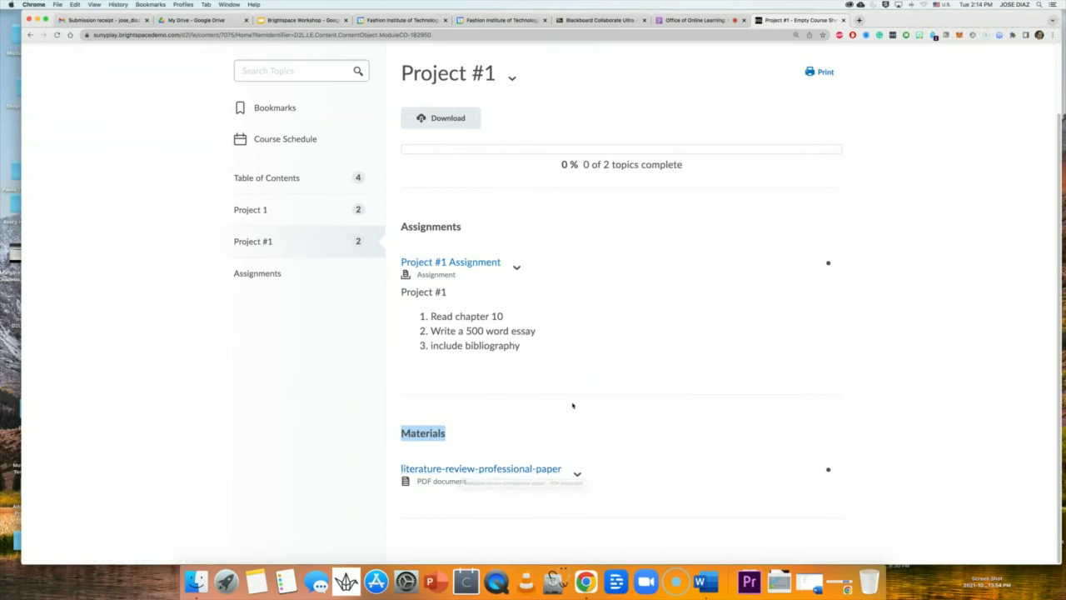
scroll(575, 407, "up", 2)
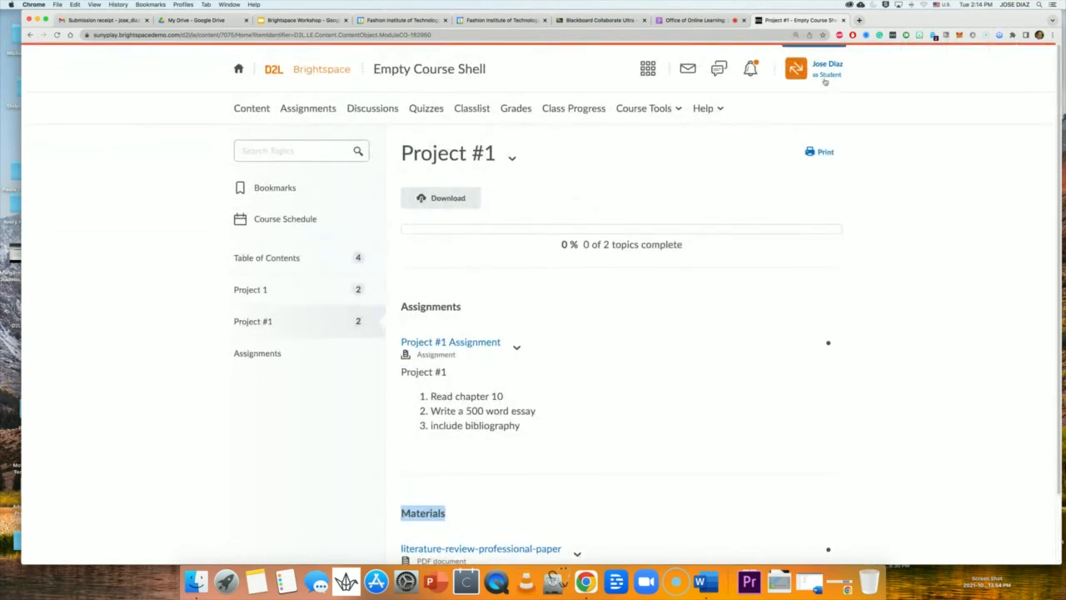
scroll(630, 307, "down", 2)
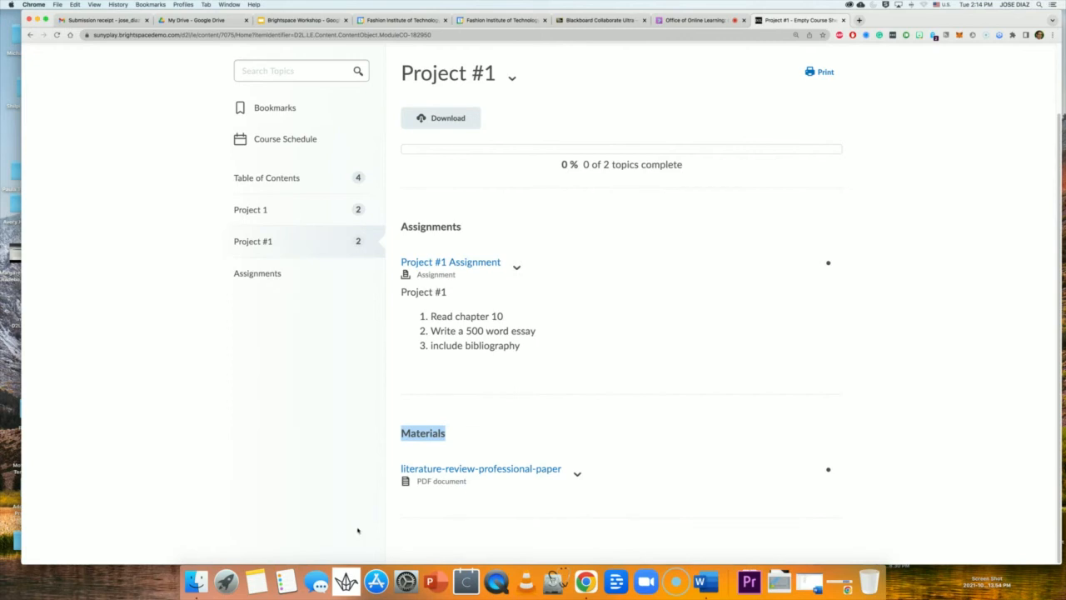
Open the literature review PDF, zoom to 188% and back to 125%, and show viewer options.
left_click(512, 470)
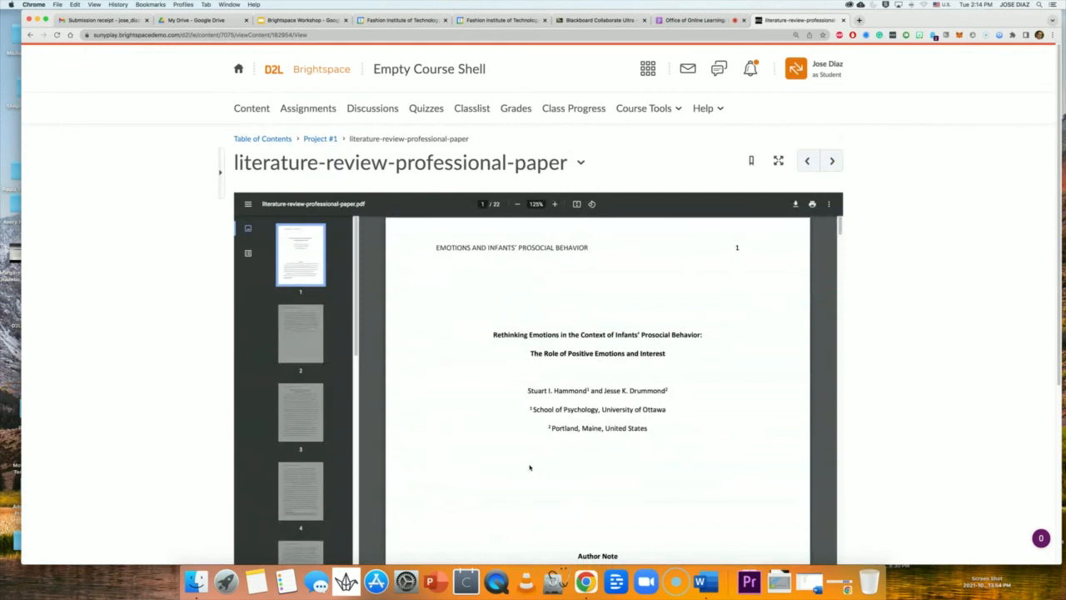
scroll(650, 400, "down", 5)
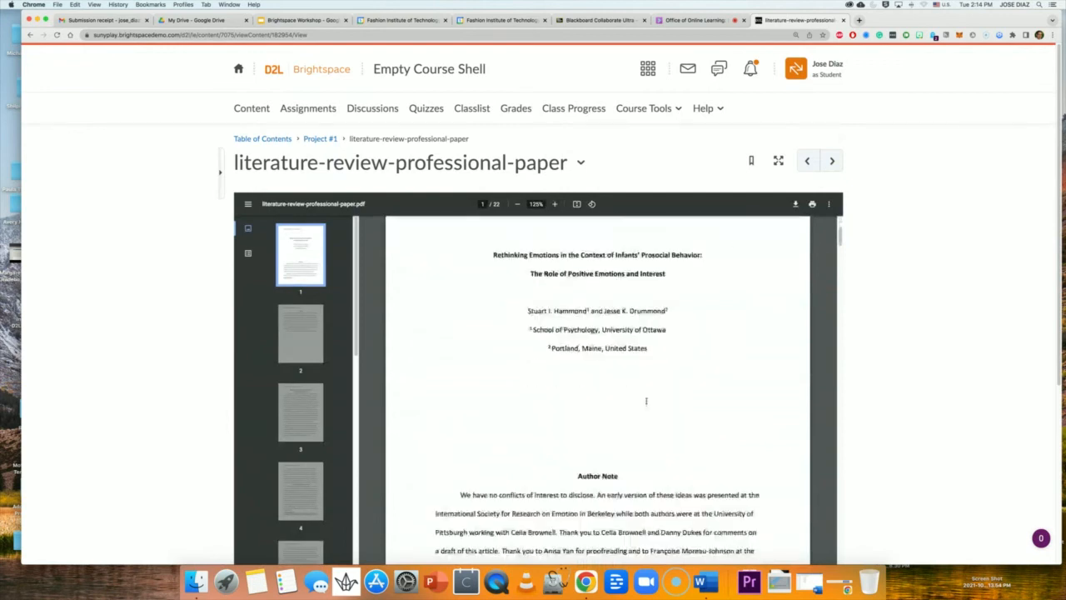
scroll(728, 414, "up", 5)
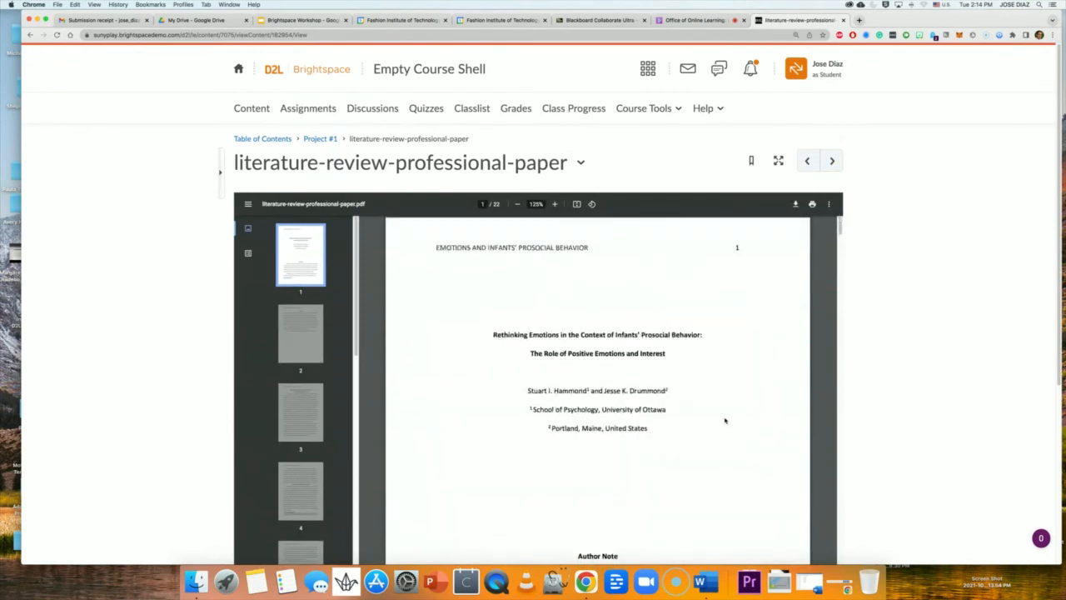
scroll(290, 327, "down", 15)
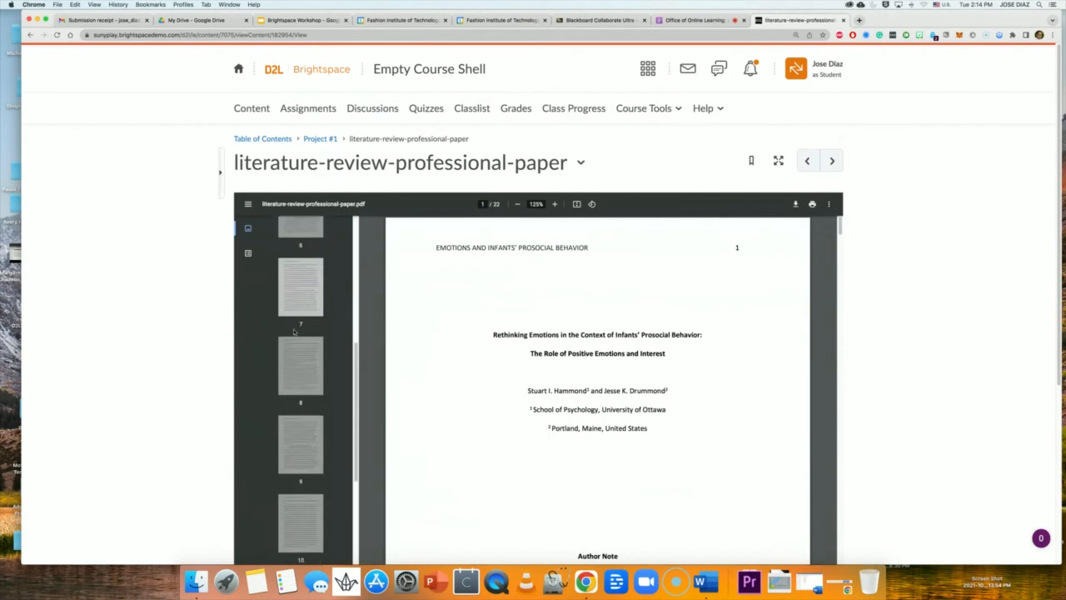
left_click(553, 204)
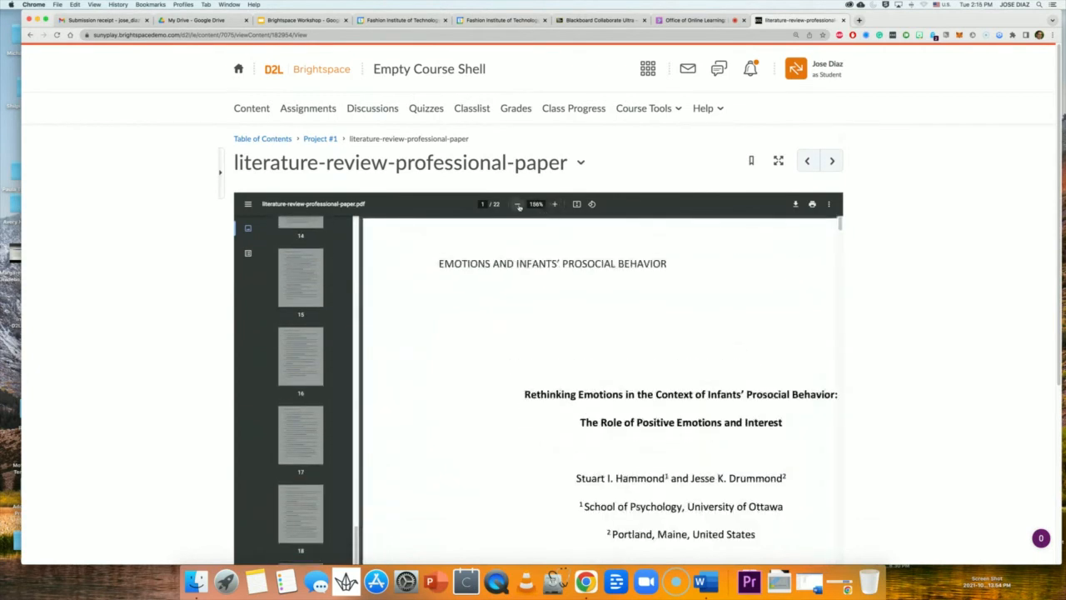
left_click(517, 205)
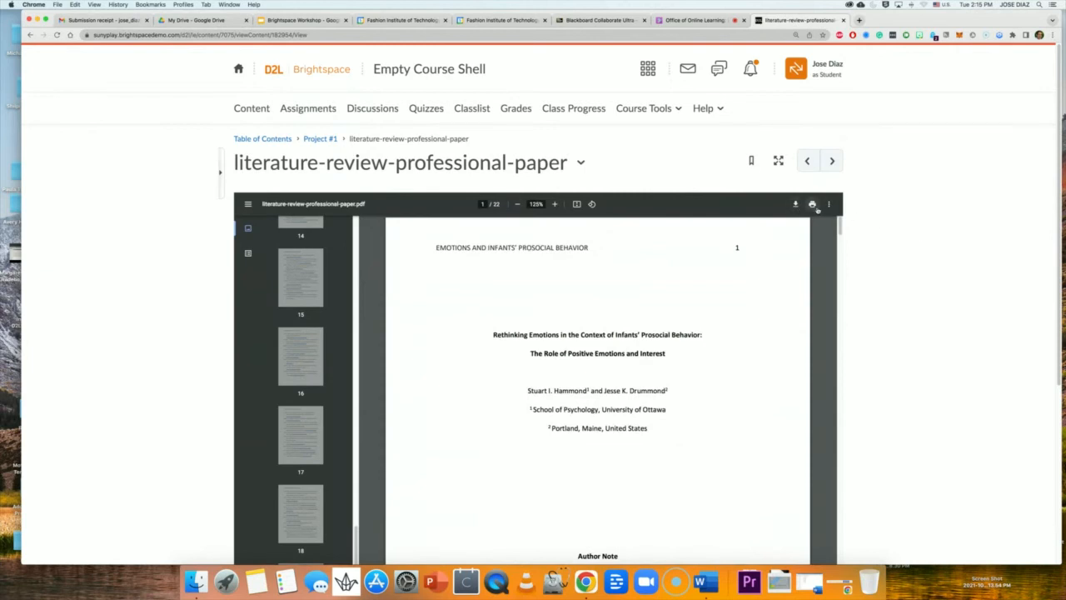
left_click(827, 205)
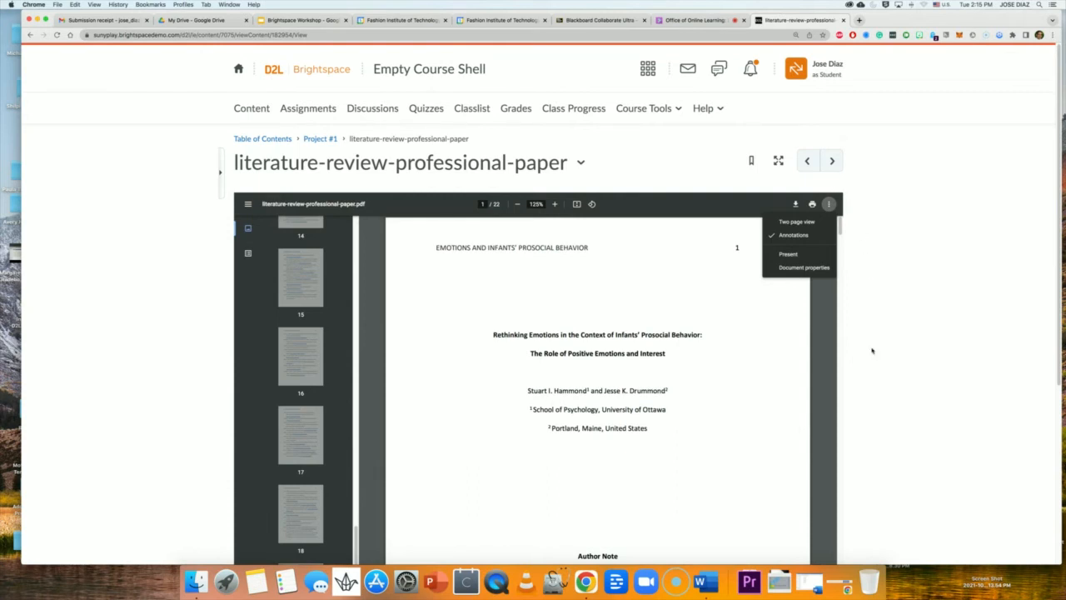
right_click(741, 306)
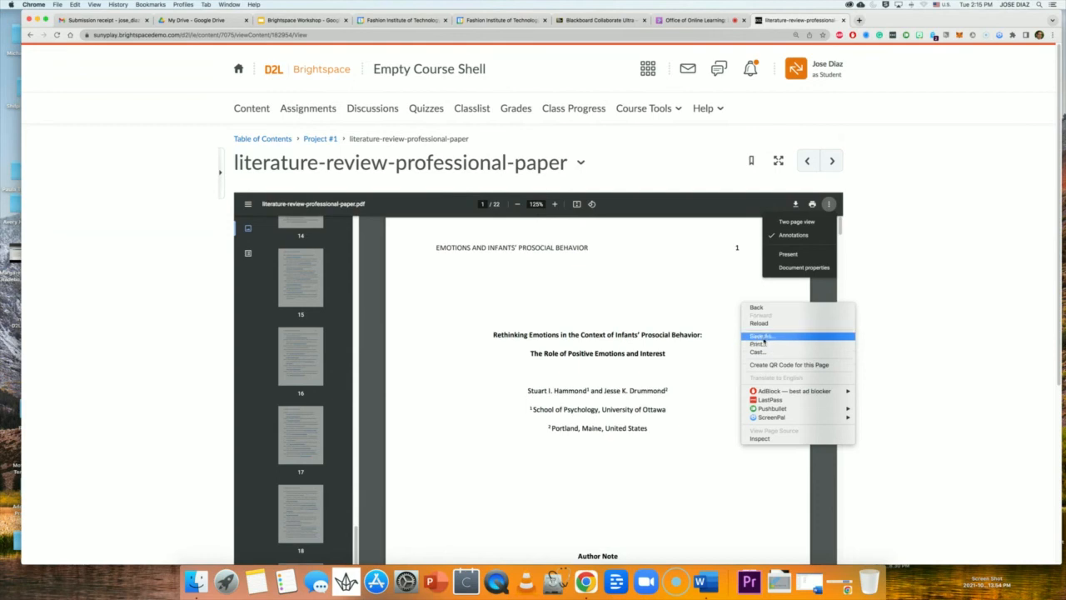
left_click(763, 336)
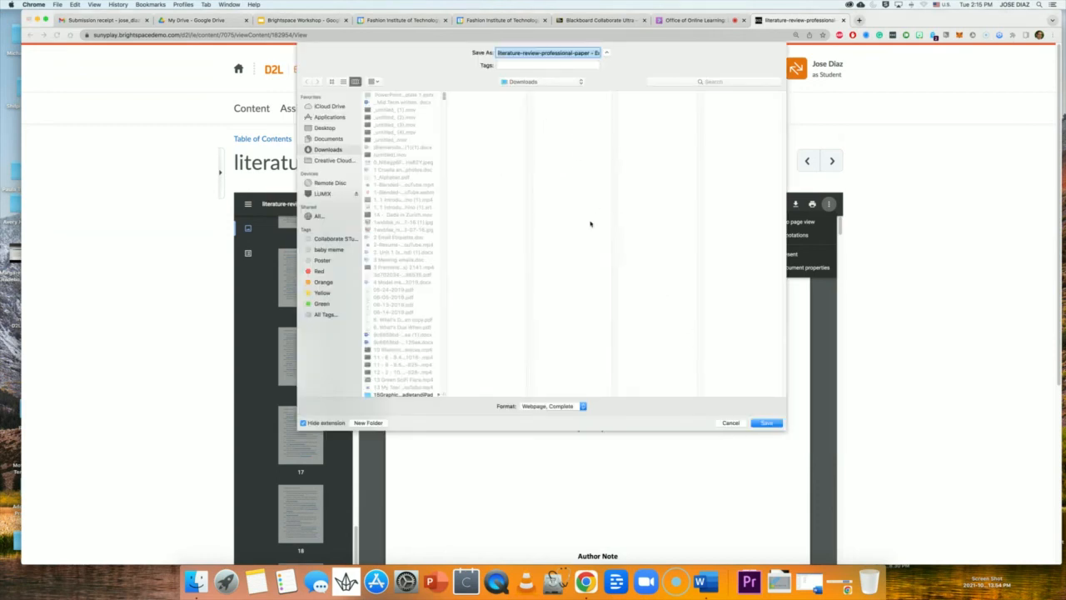
left_click(576, 53)
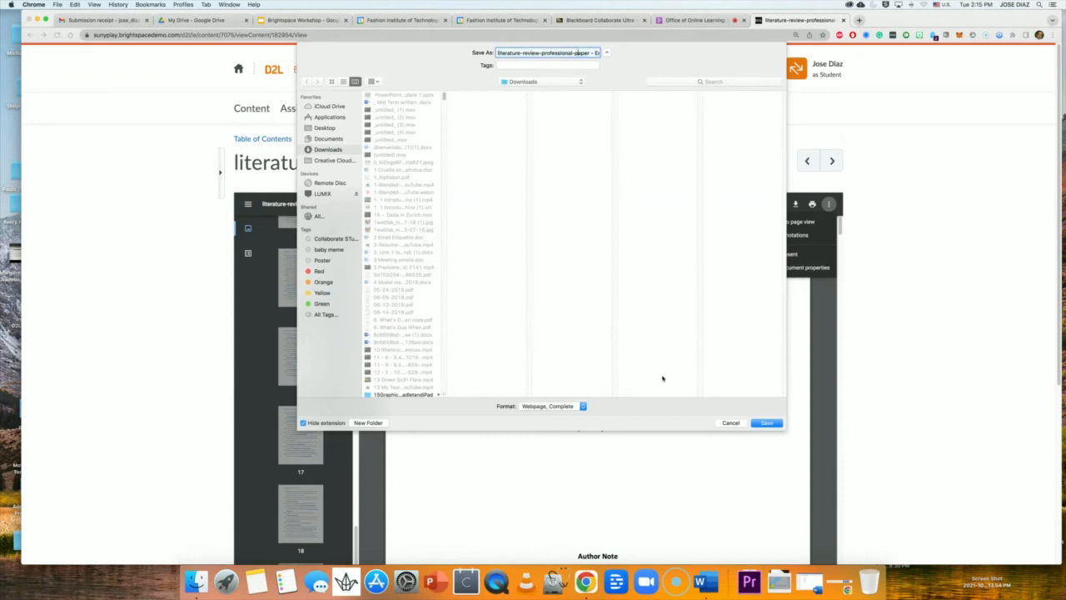
left_click(737, 423)
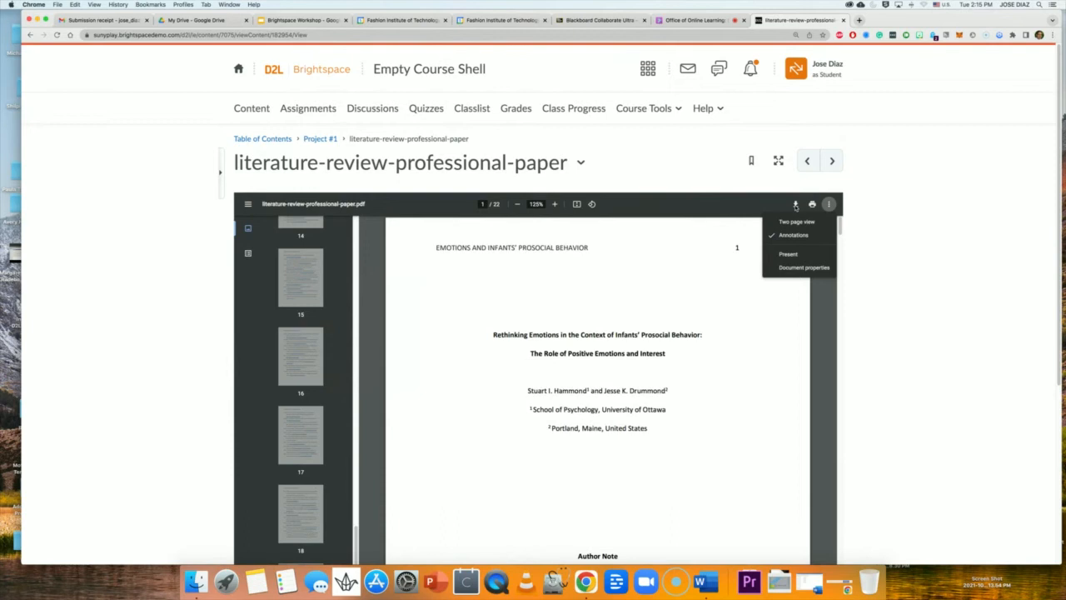
left_click(841, 229)
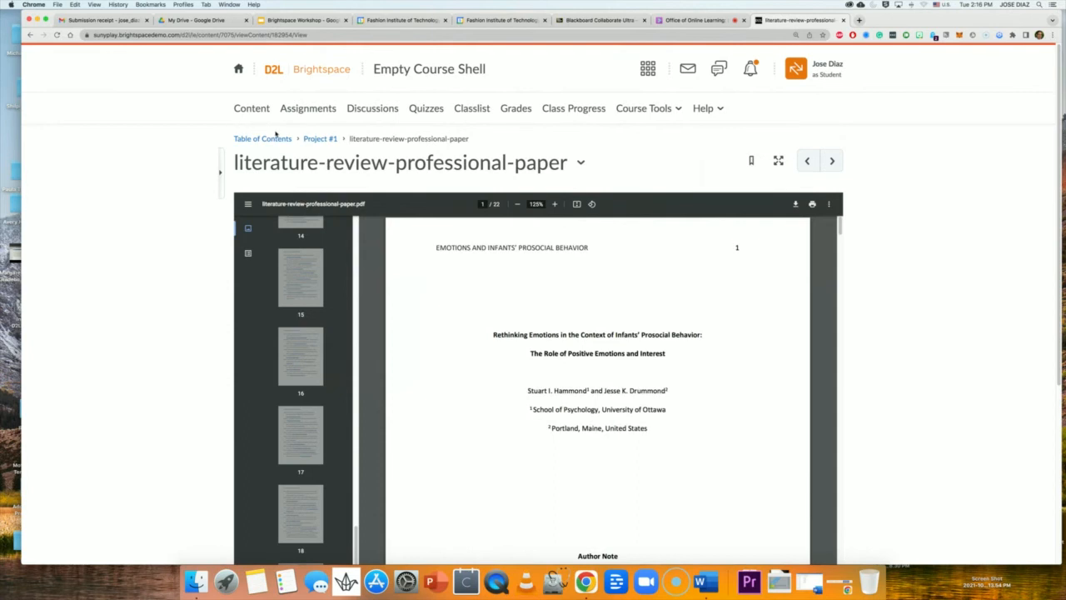
Bookmark the literature-review-professional-paper topic with the icon beside its title.
left_click(752, 165)
Glance at the submission receipt, list Collaborate session attendees, then return to the PDF.
left_click(79, 20)
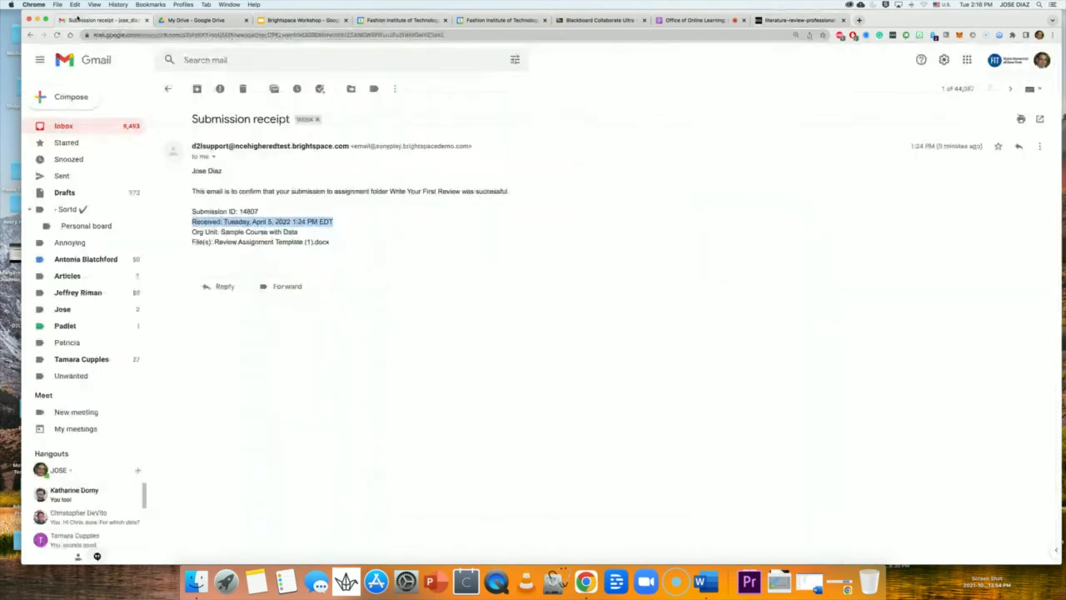
left_click(700, 22)
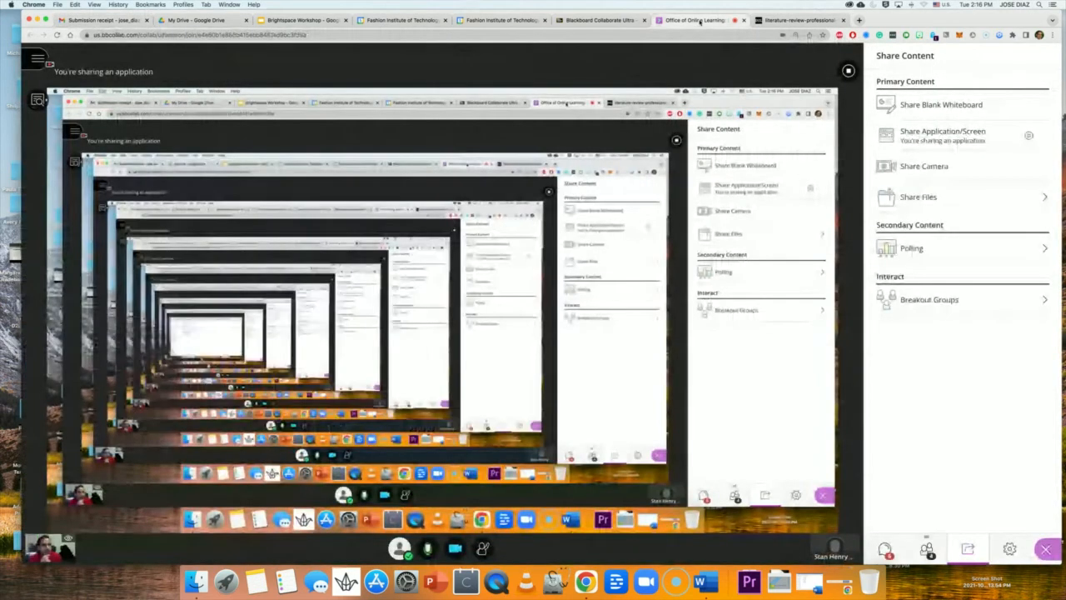
left_click(928, 555)
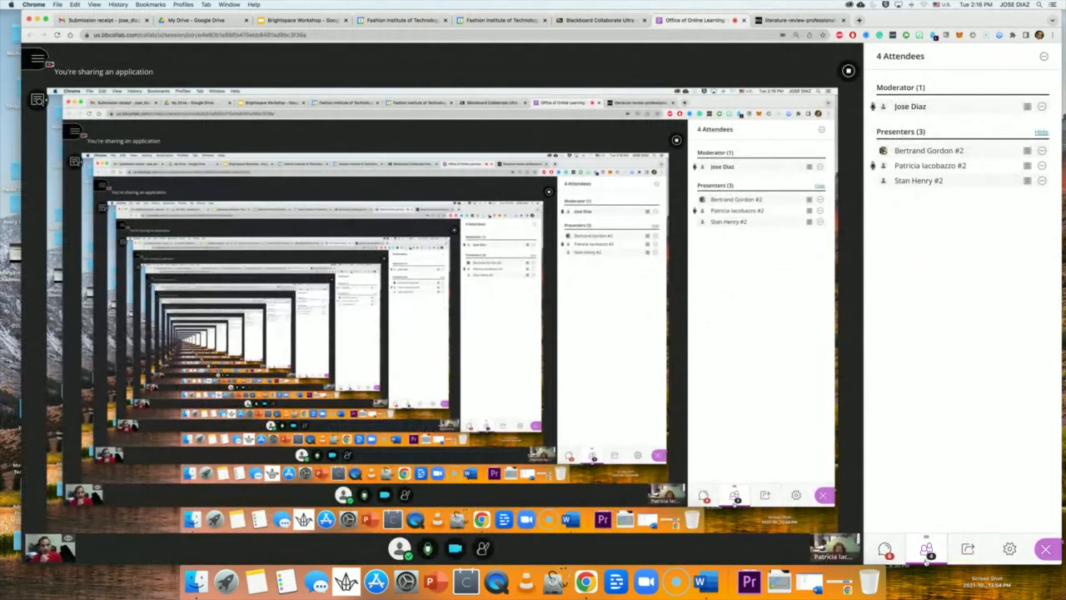
left_click(798, 20)
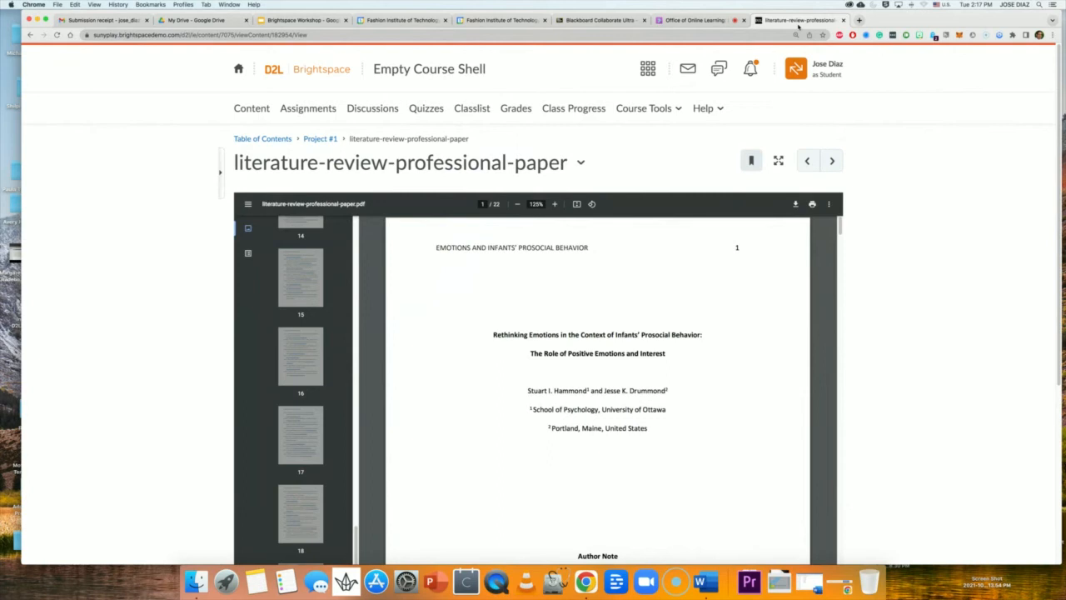
scroll(950, 221, "down", 5)
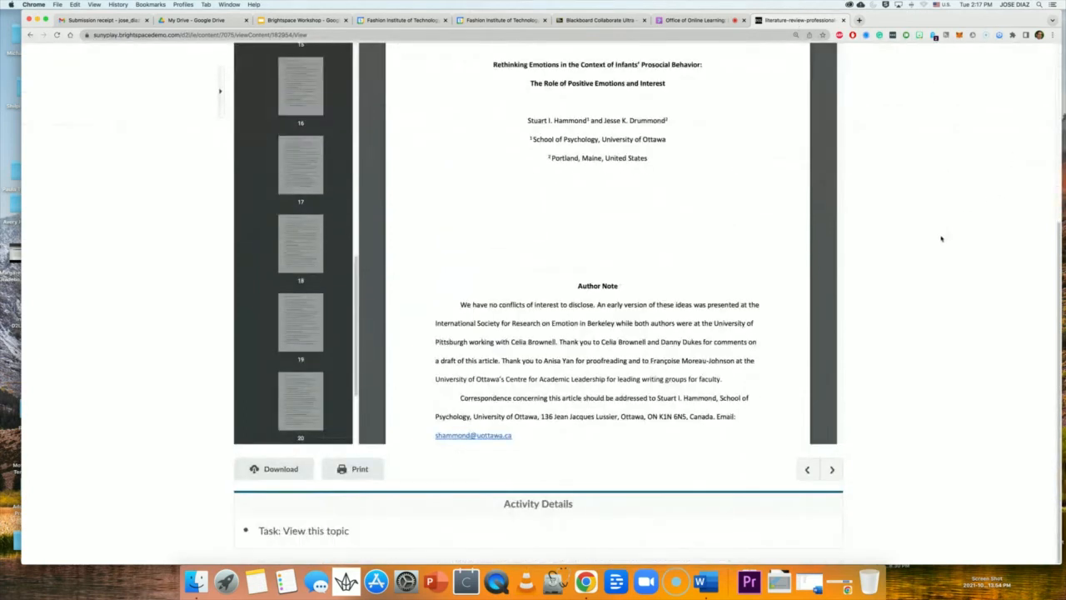
scroll(942, 239, "up", 5)
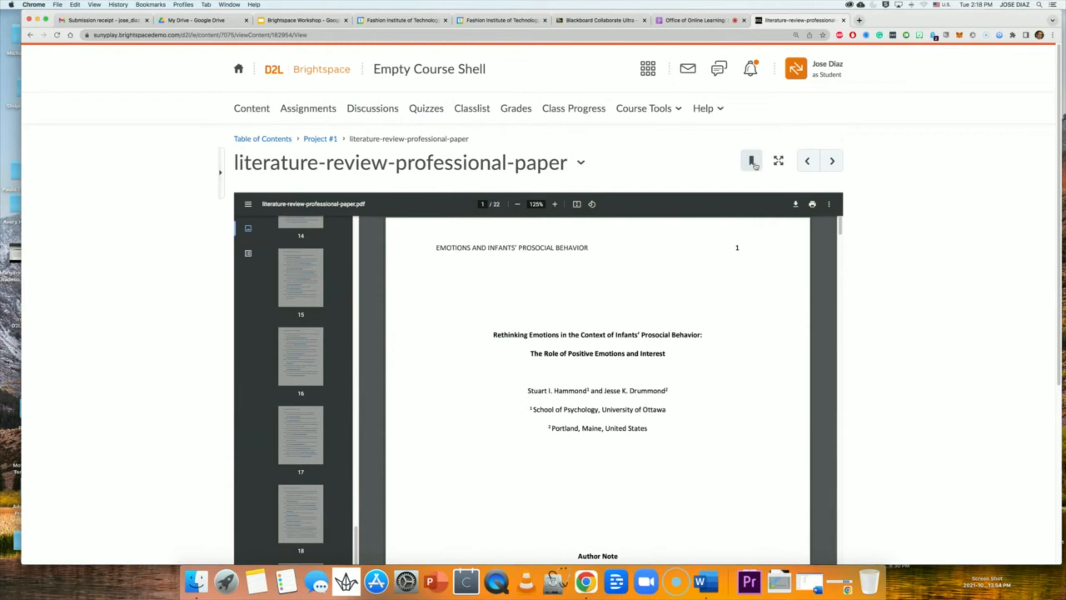
Return to the course Table of Contents, showing 40% with 2 of 5 topics complete.
left_click(285, 140)
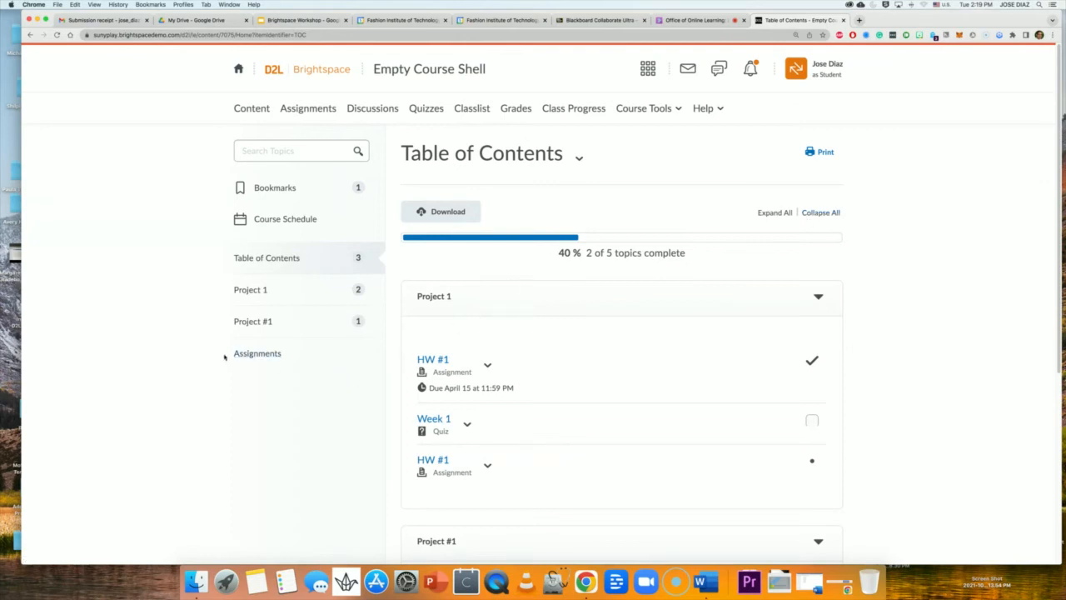
Exit Viewing as Student from the profile menu to return to the instructor role.
left_click(254, 354)
left_click(821, 72)
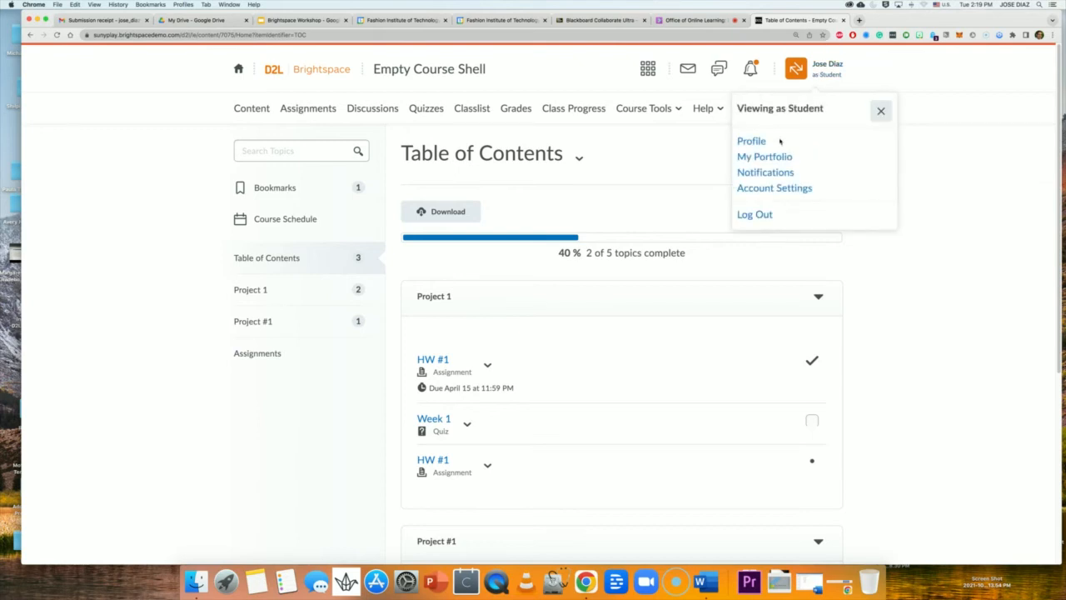
left_click(887, 110)
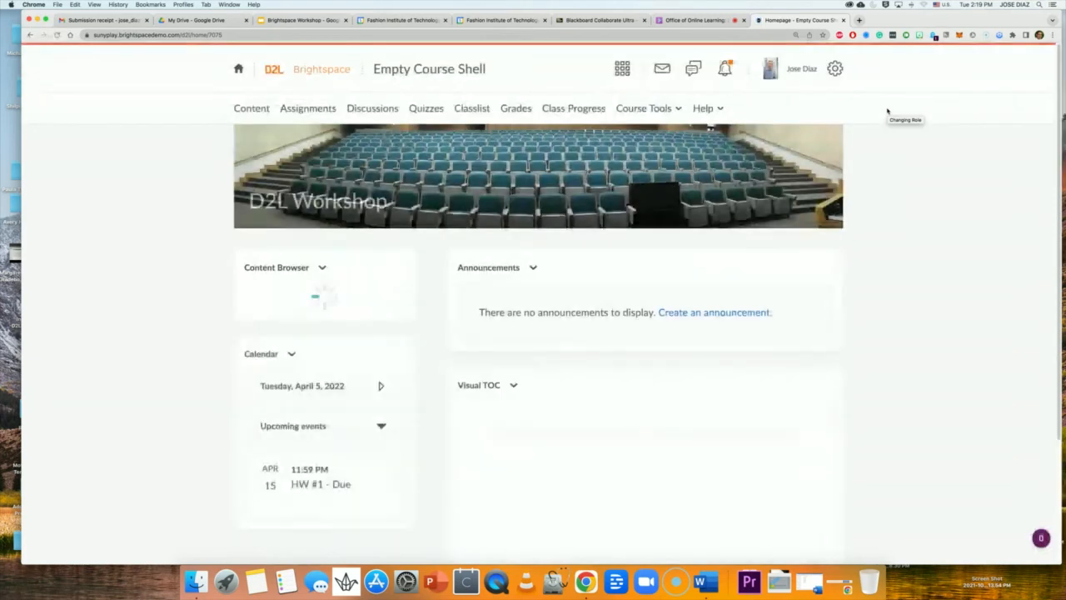
Open the Project #1 module page from the homepage's Visual TOC and review its tasks.
scroll(205, 355, "down", 5)
scroll(212, 359, "up", 5)
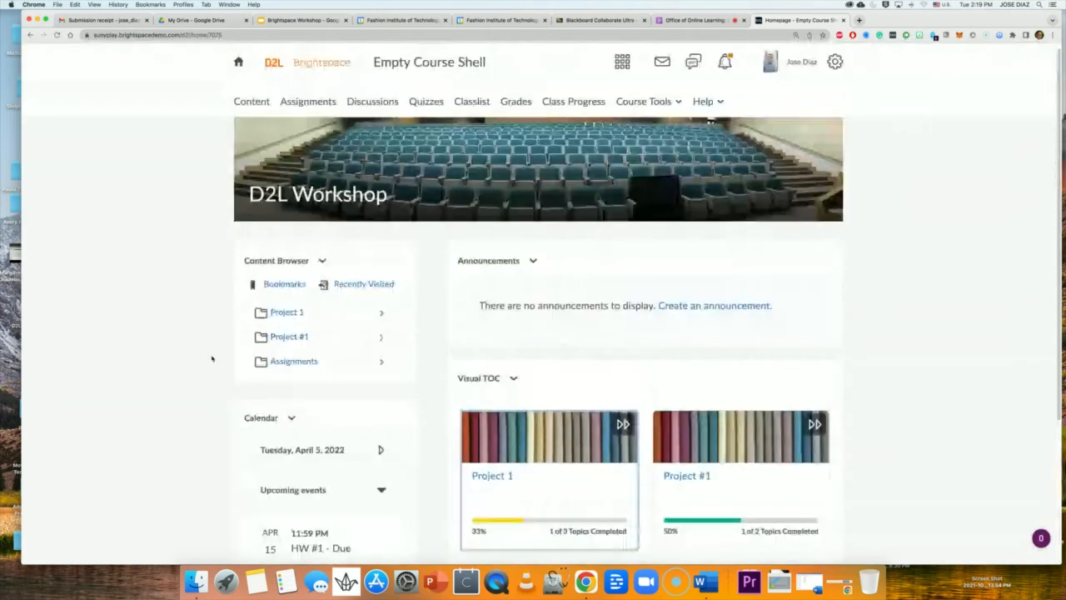
left_click(299, 347)
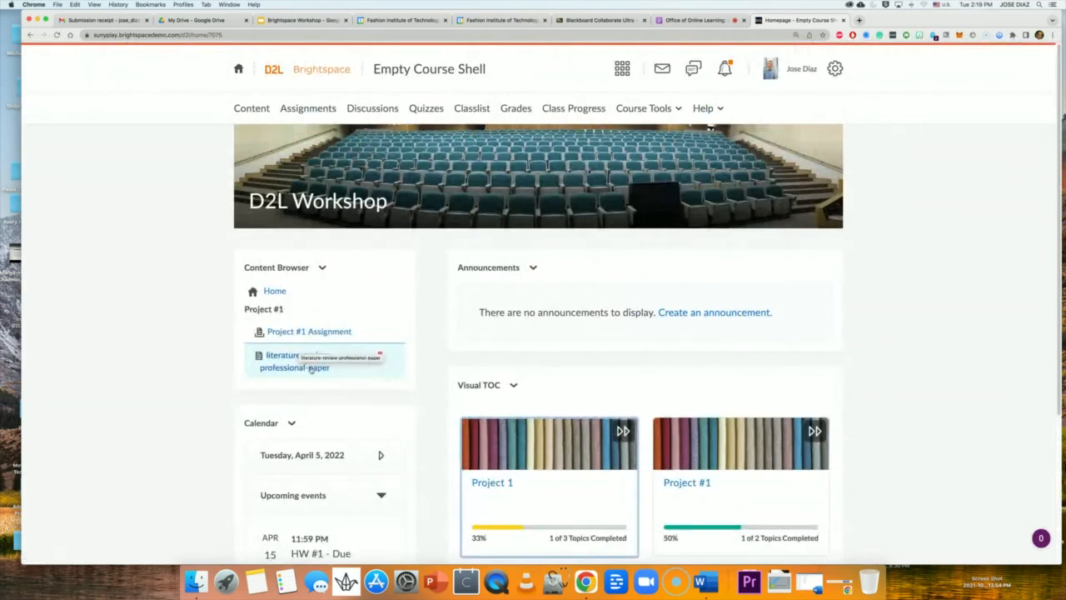
left_click(700, 482)
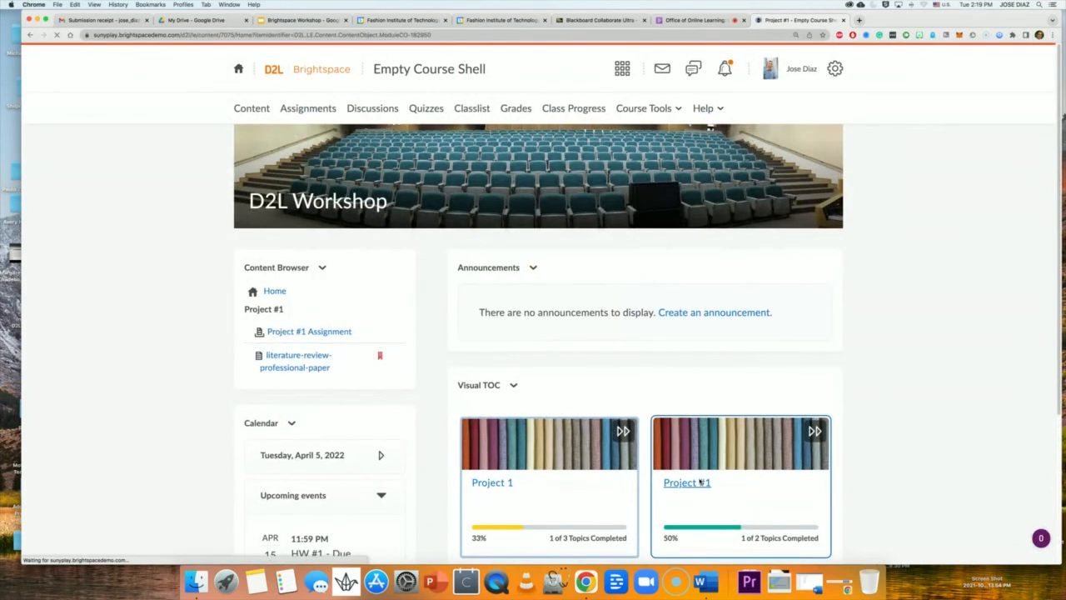
scroll(706, 449, "down", 3)
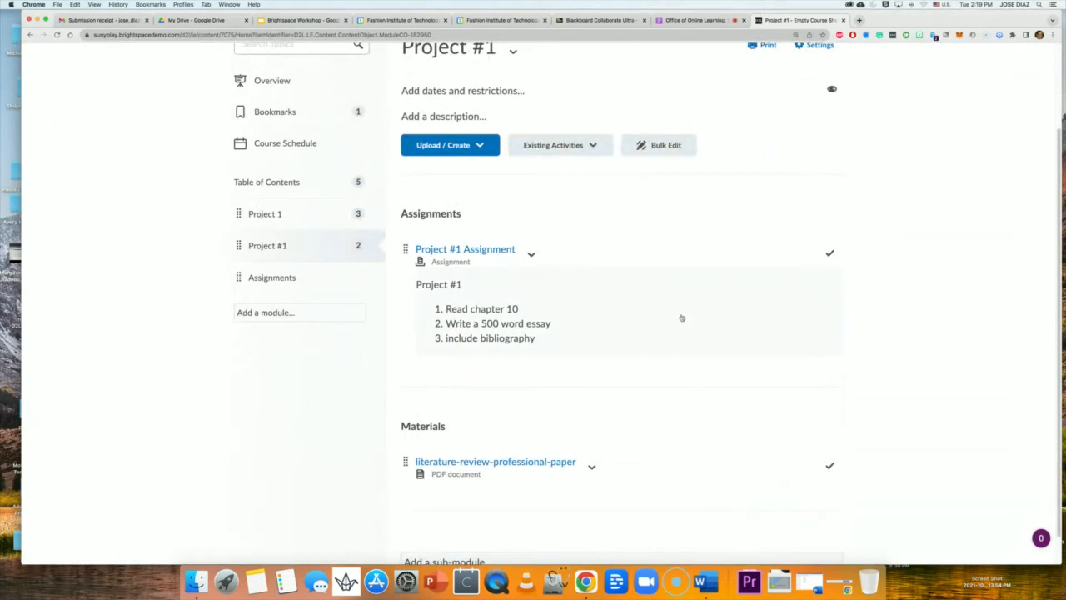
scroll(644, 386, "up", 3)
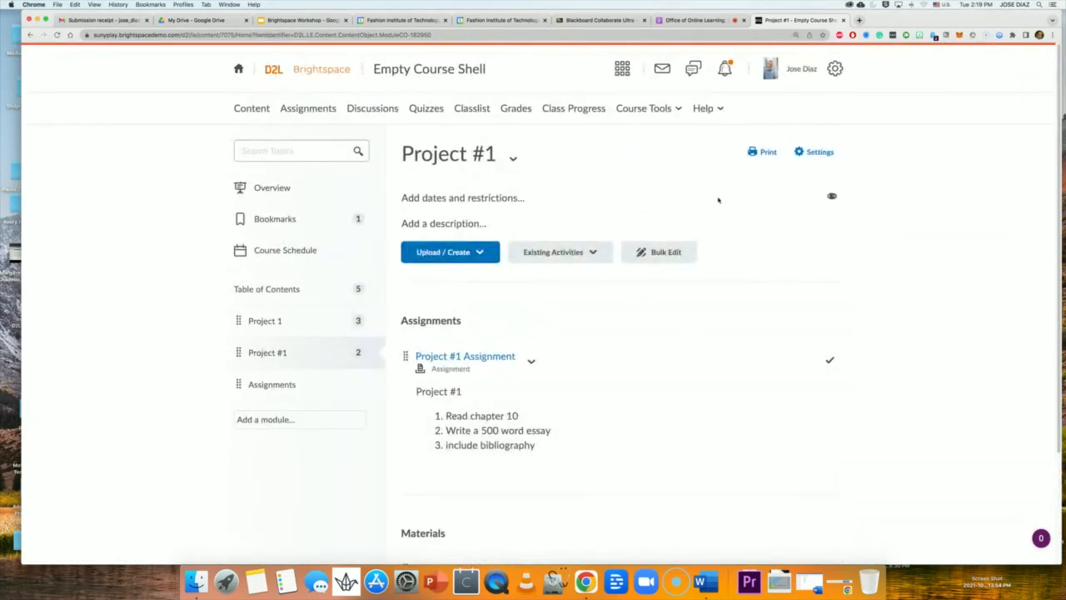
In the Brightspace Workshop deck, go to slide 5 and select its sandbox login URL.
left_click(274, 21)
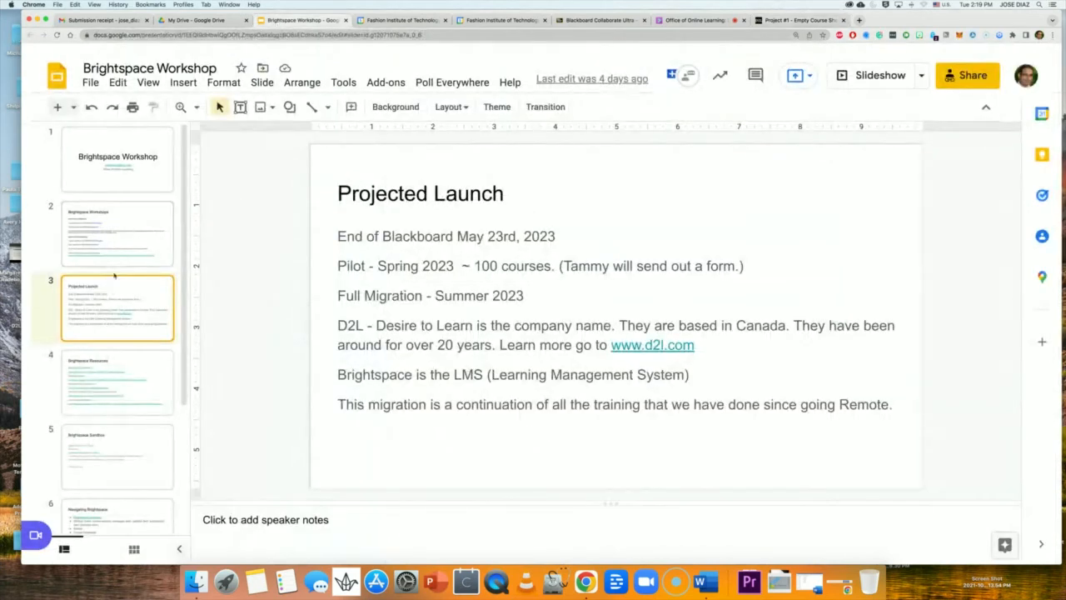
left_click(111, 376)
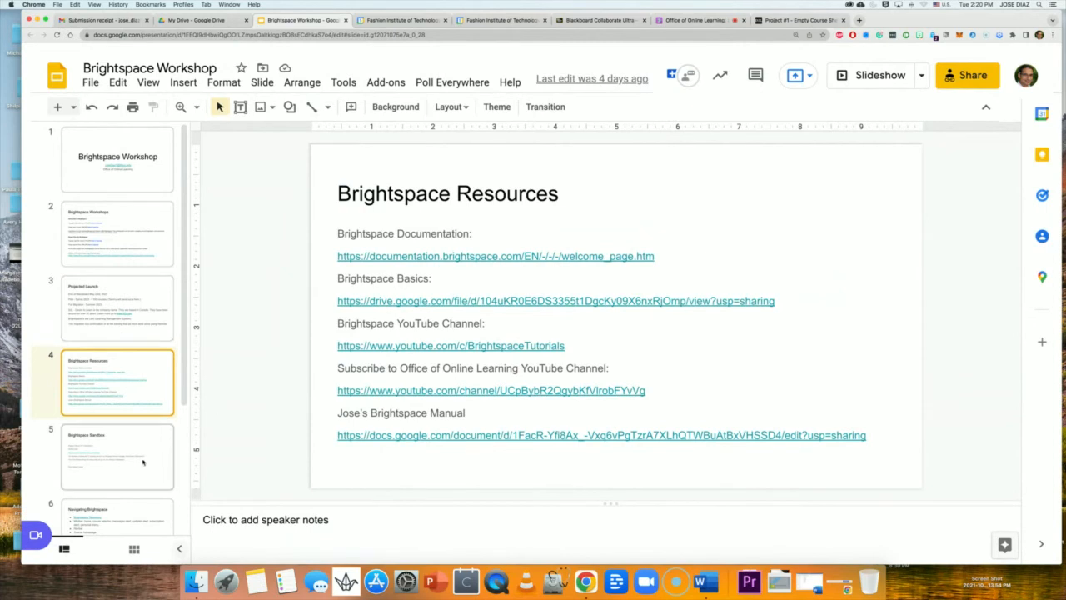
left_click(148, 454)
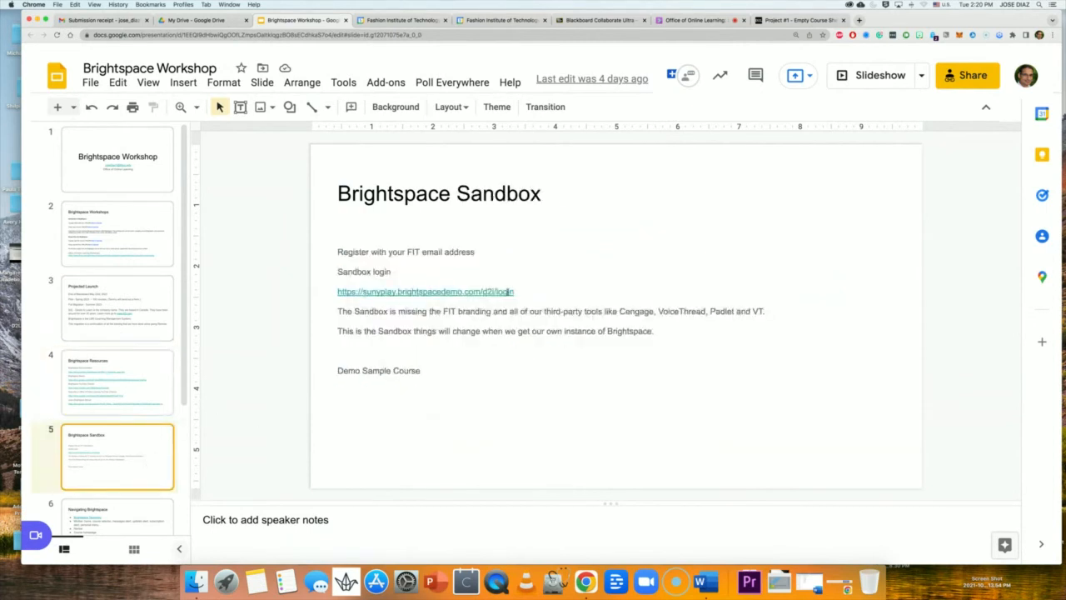
left_click_drag(513, 291, 337, 292)
key("super+c")
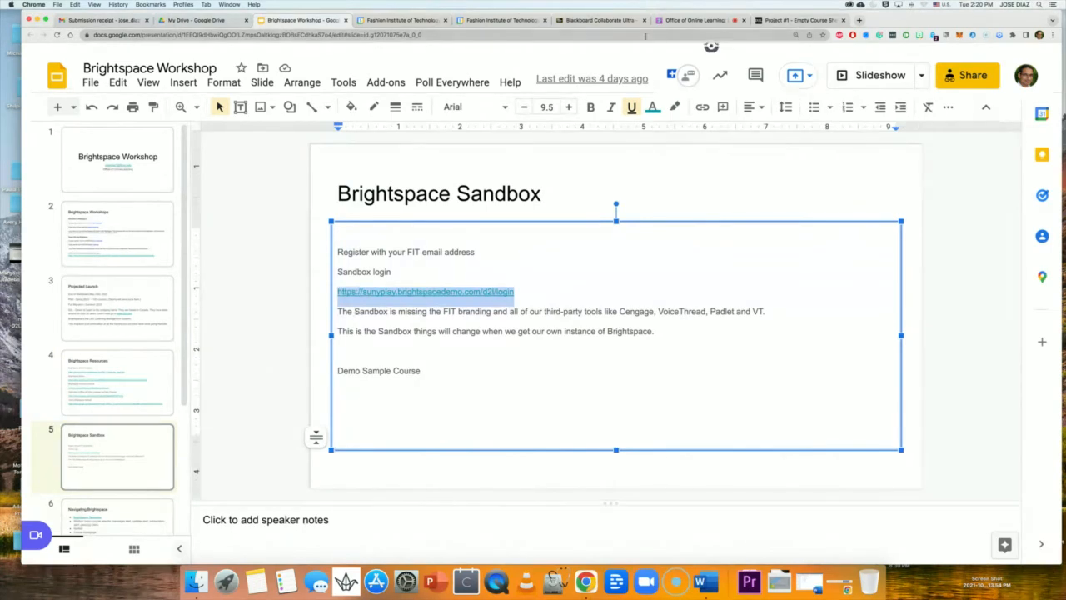
Paste and send the sandbox login link in the Collaborate Everyone chat, then open it.
left_click(682, 20)
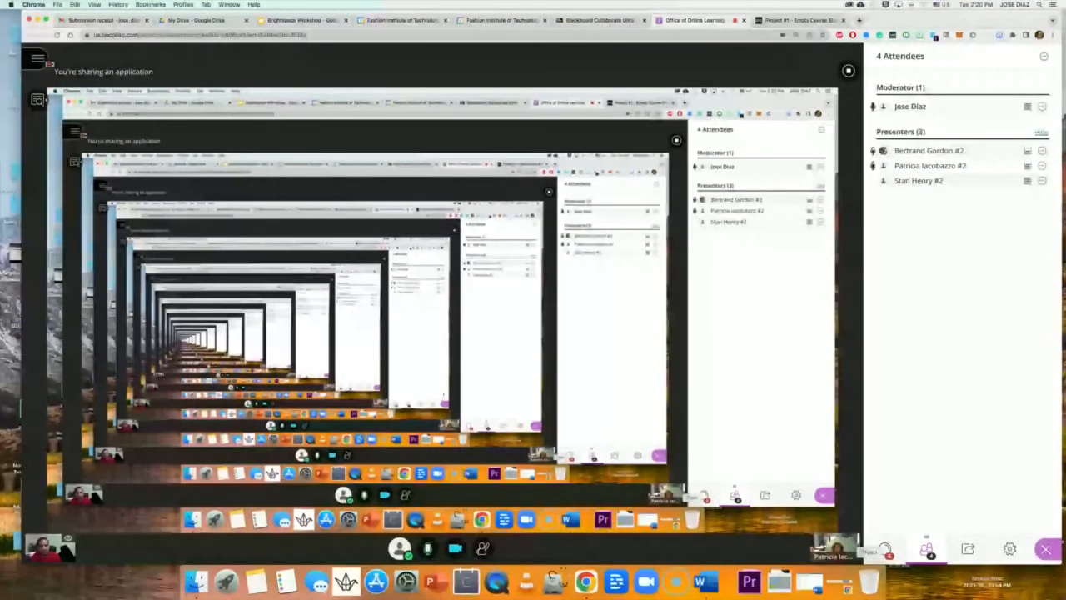
left_click(884, 549)
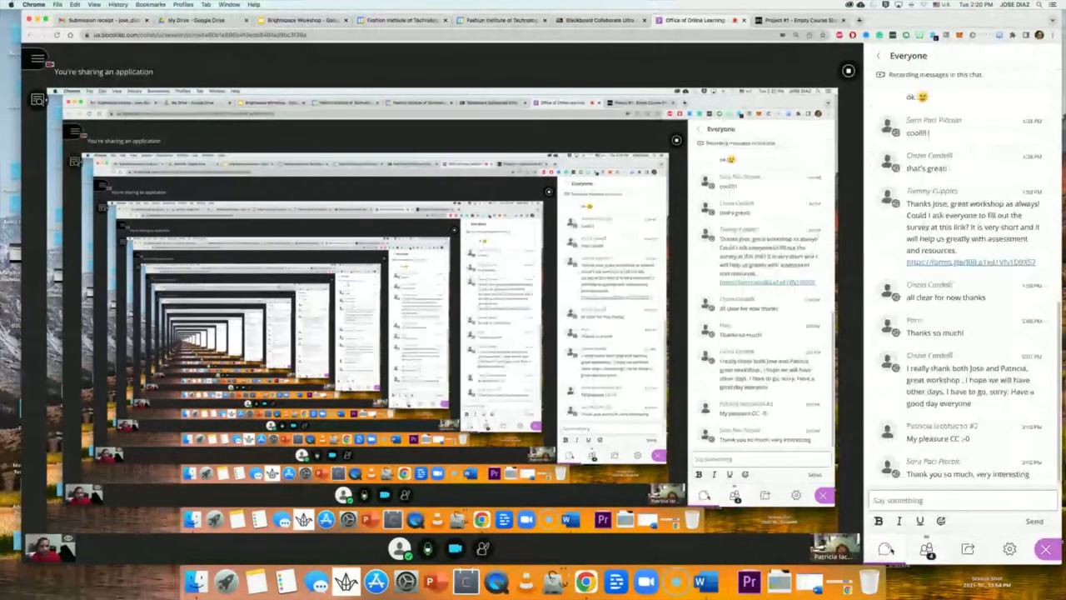
left_click(906, 500)
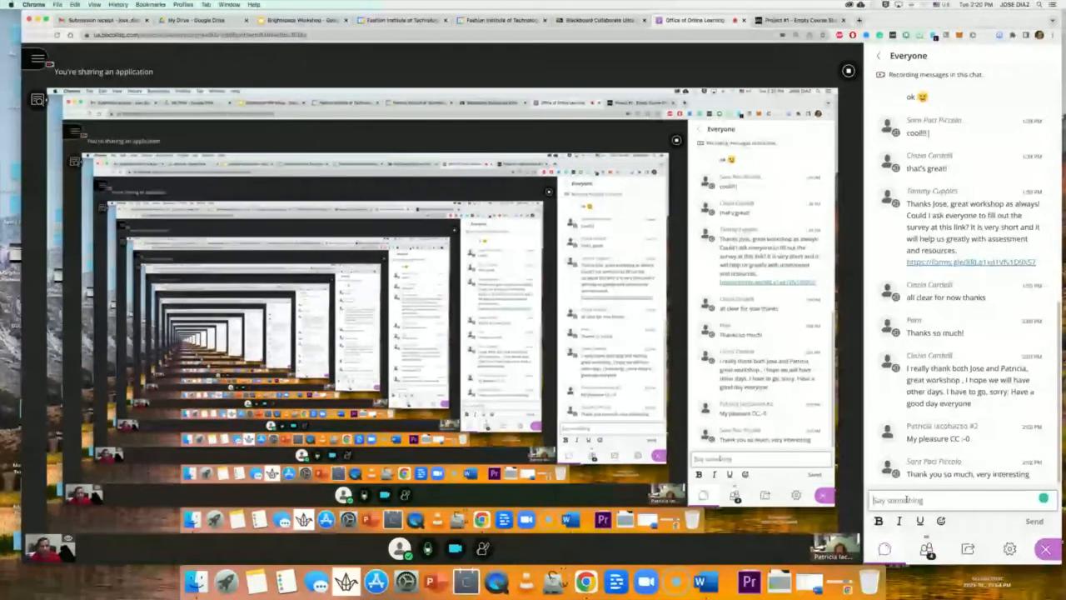
key("super+v")
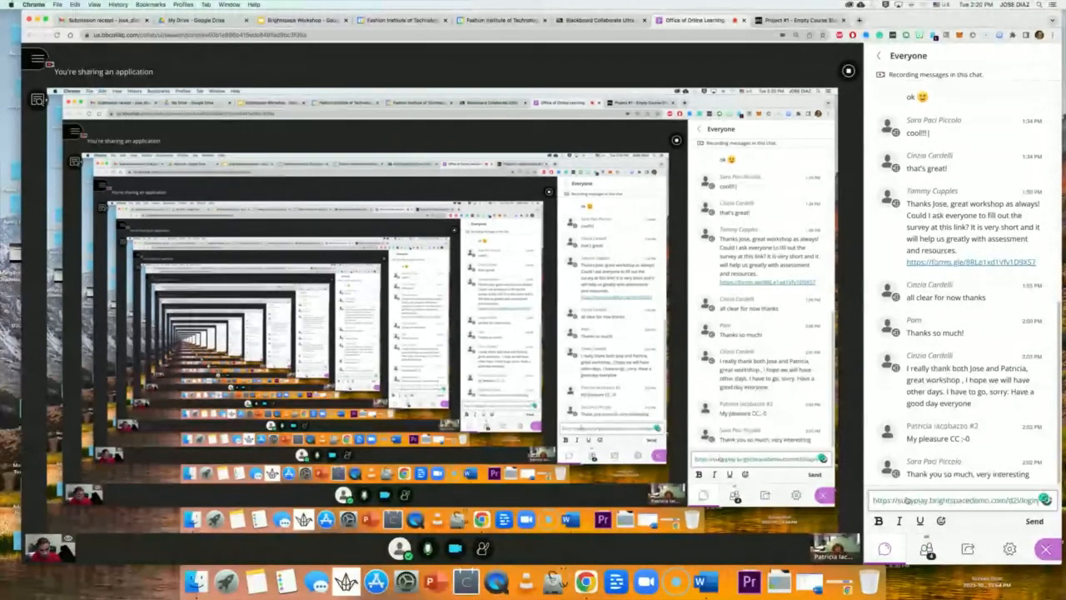
key("Return")
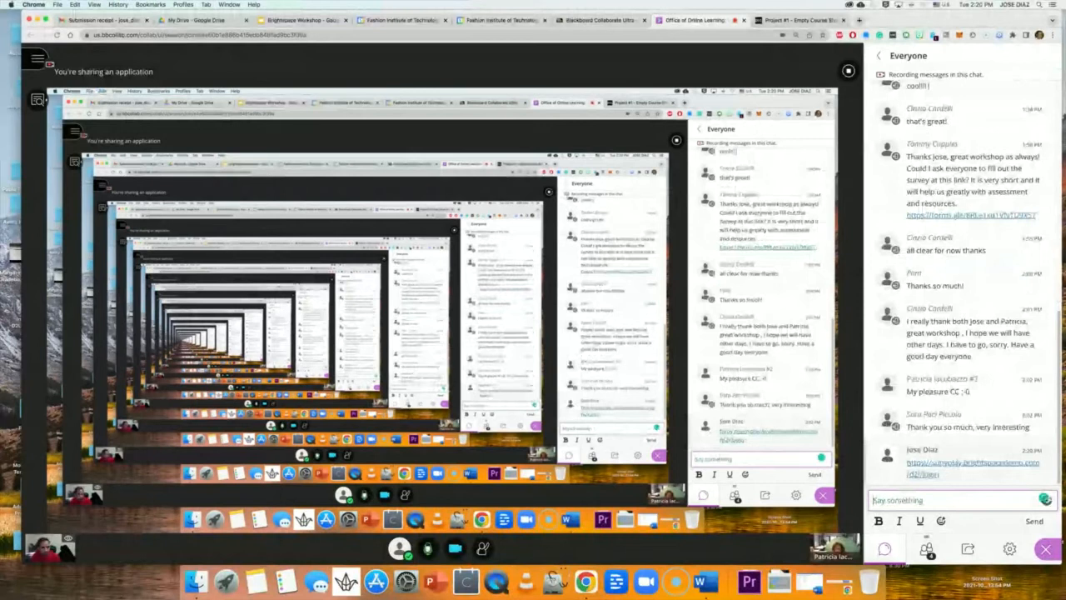
left_click(946, 468)
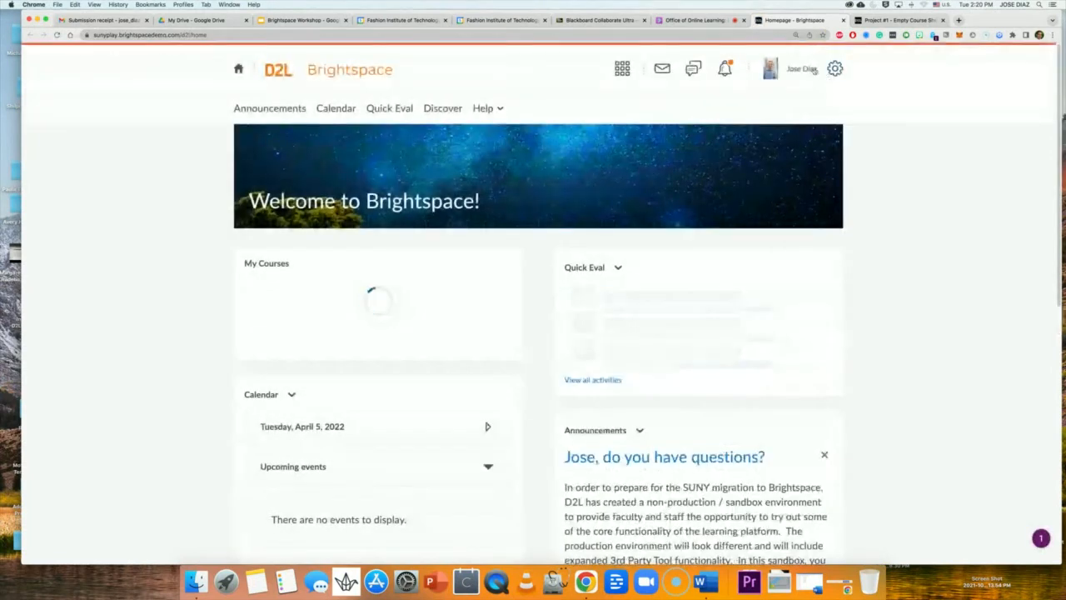
Log out of the Brightspace sandbox and start a blank new Gmail message.
left_click(729, 194)
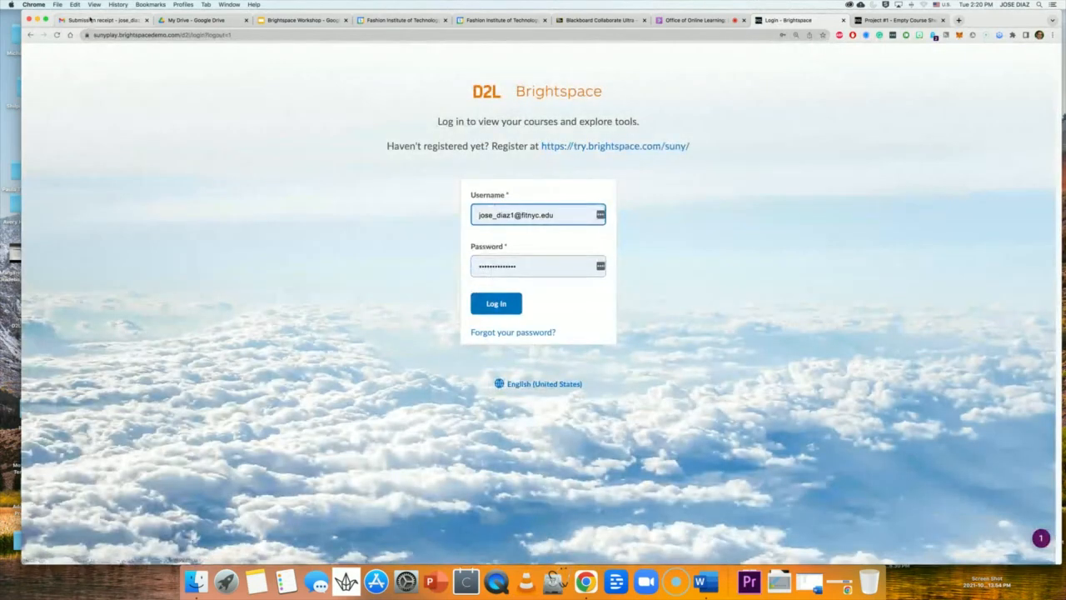
left_click(90, 19)
left_click(71, 96)
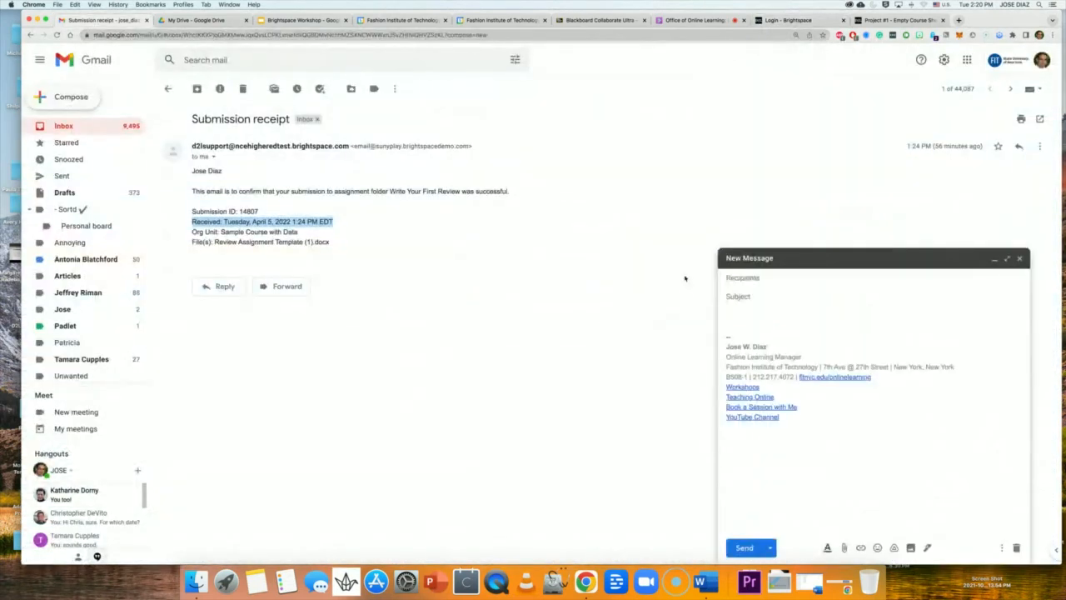
Email the sandbox login link to a colleague with the subject 'Brightspace Sandbox'.
left_click(753, 275)
type("bert")
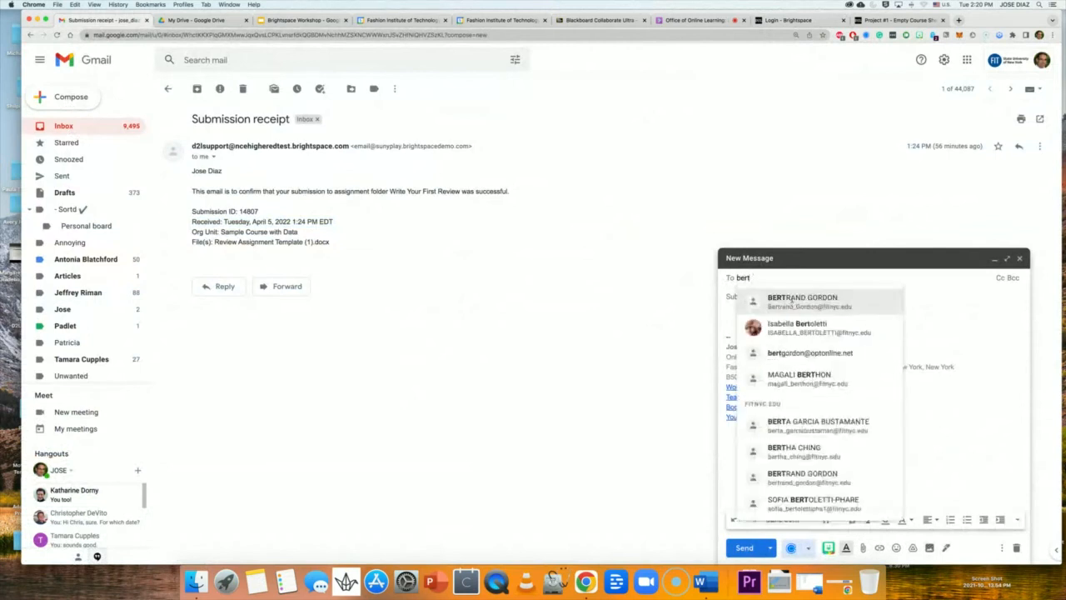
left_click(754, 297)
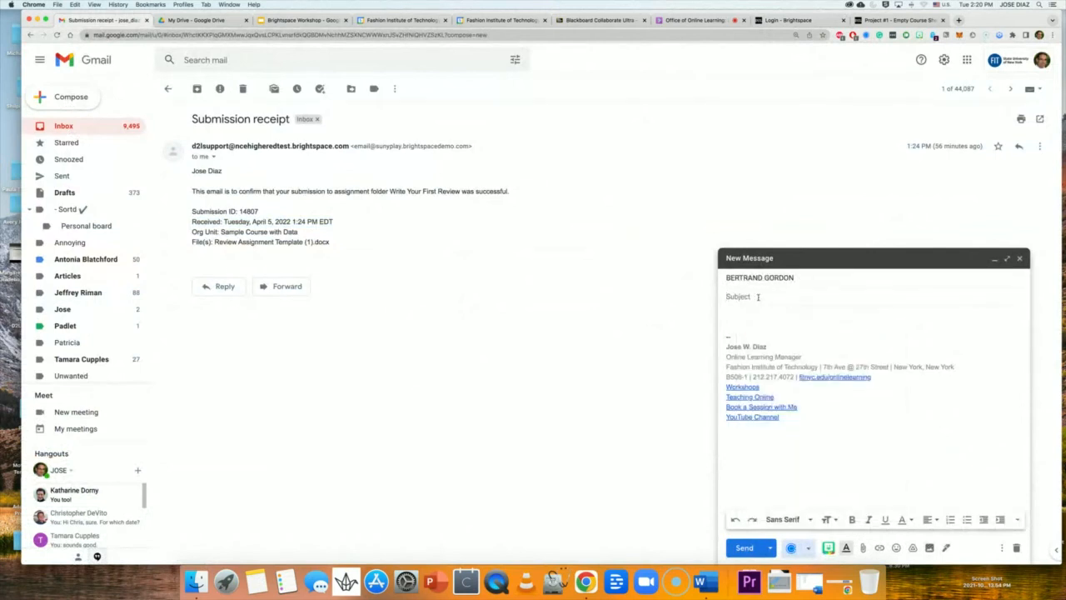
left_click(758, 297)
type("Brightspace Sandbox")
left_click(747, 326)
key("super+v")
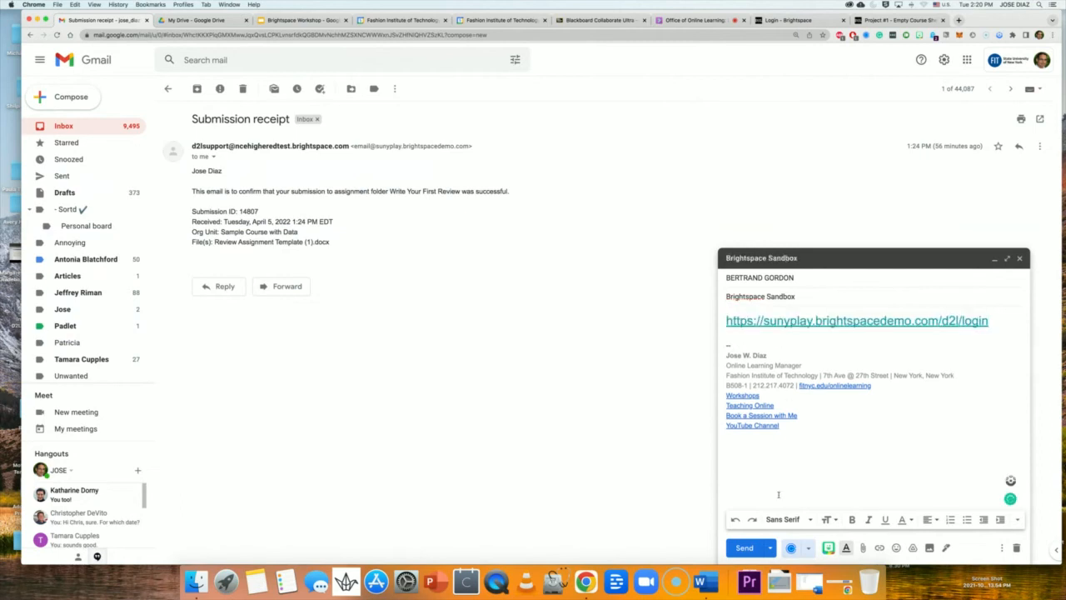
left_click(752, 551)
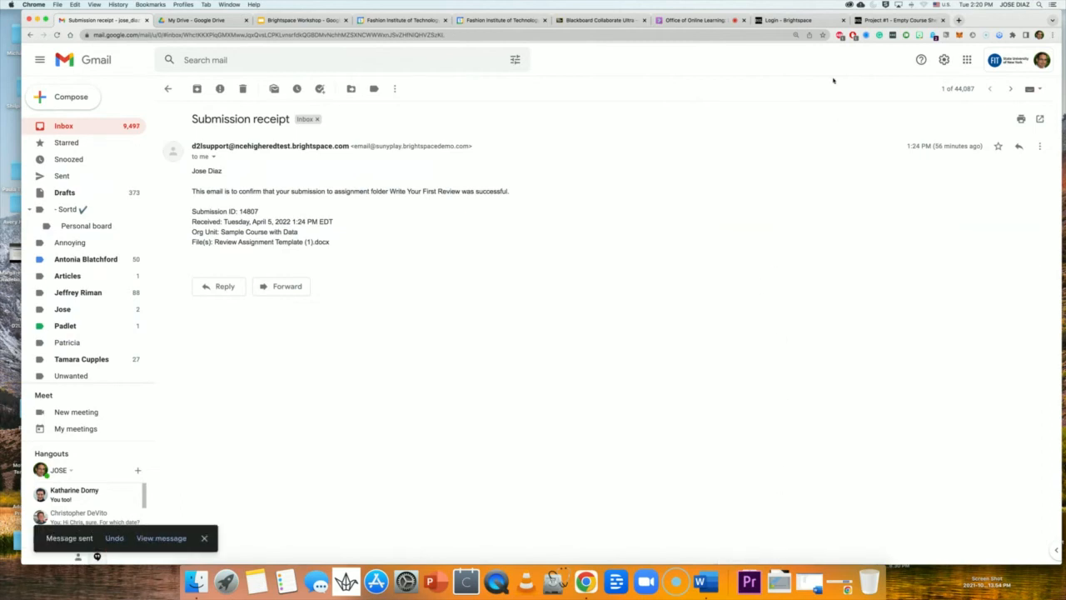
Sign back in to the Empty Course Shell from the Logged Out dialog, then log out again.
left_click(882, 20)
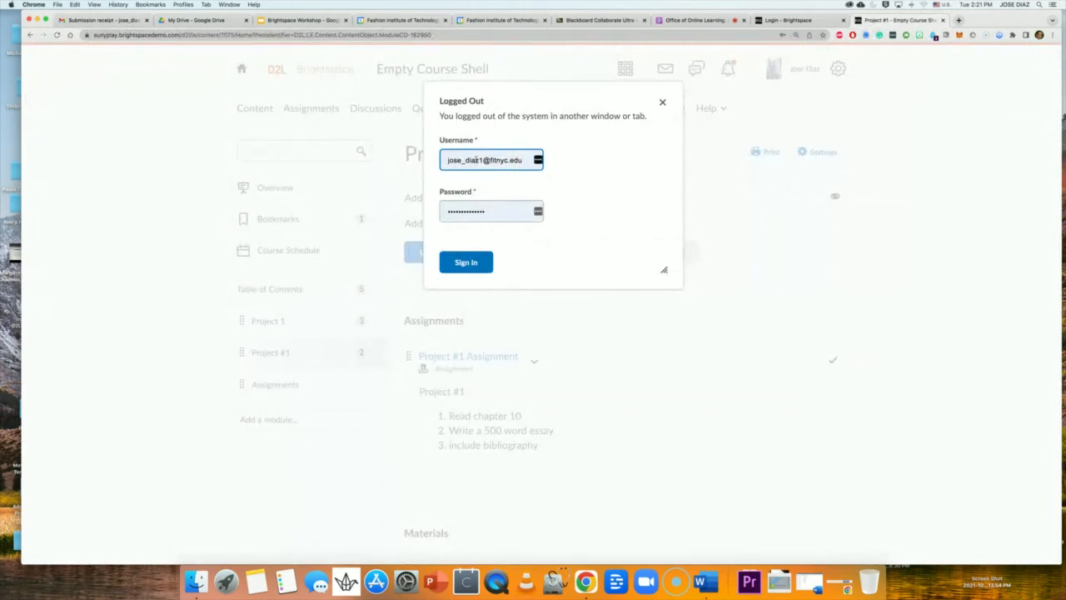
left_click(482, 261)
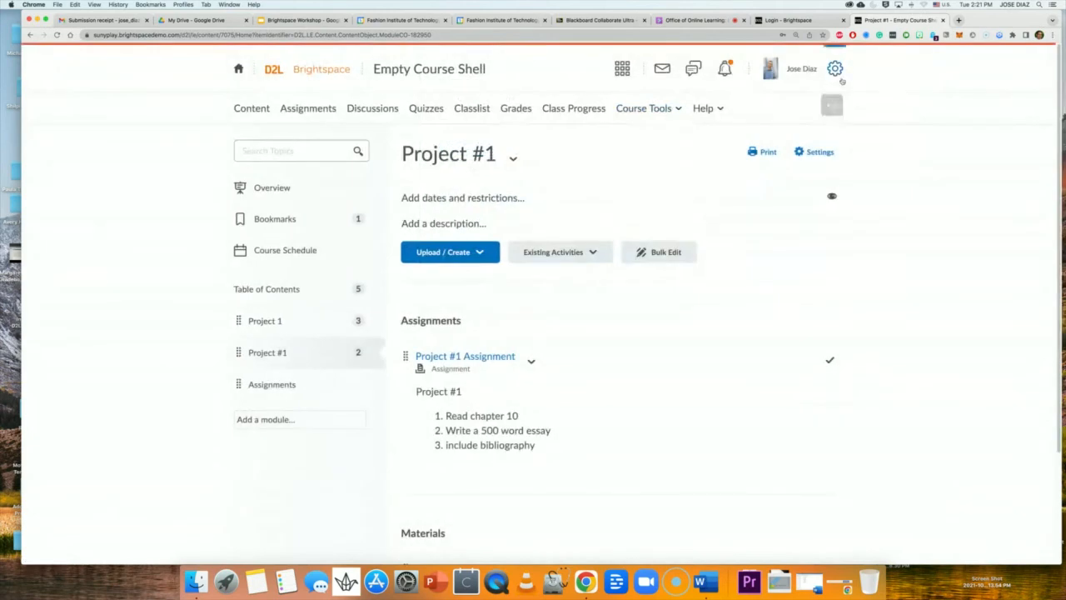
left_click(815, 72)
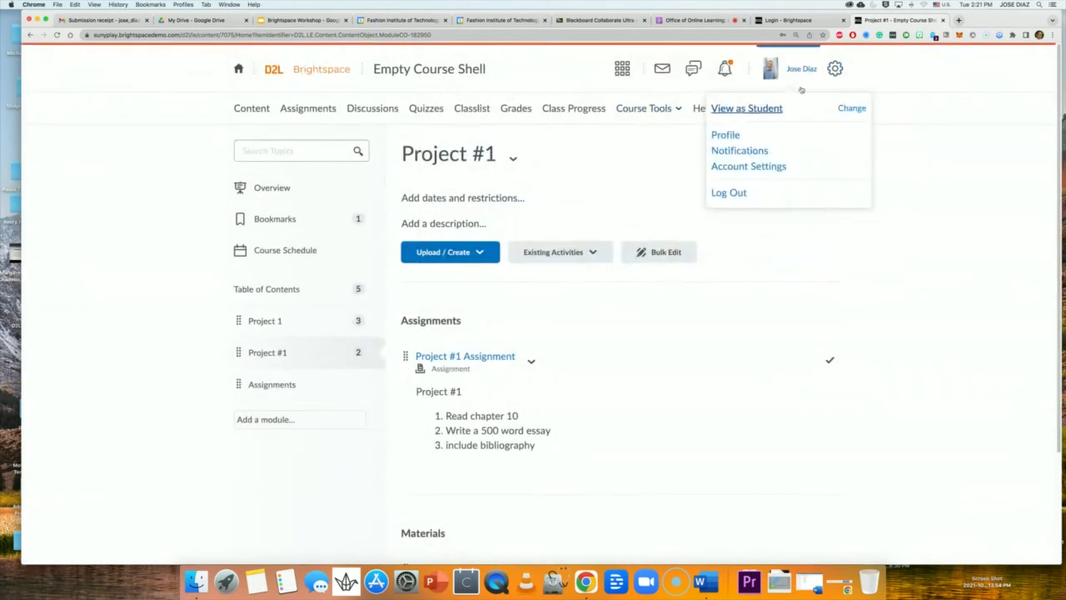
left_click(728, 193)
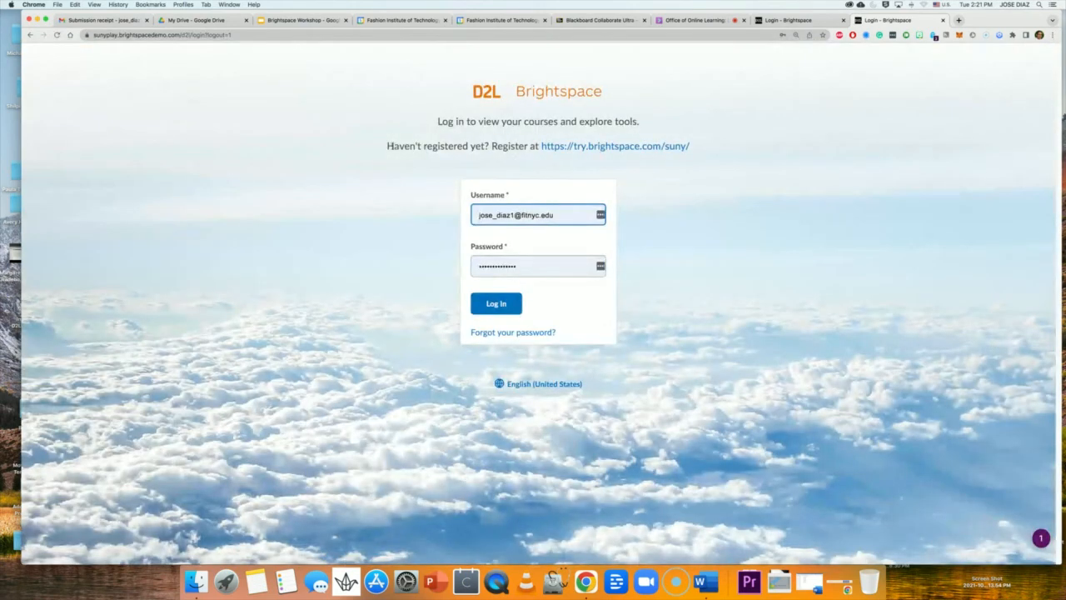
Highlight the 'Haven't registered yet?' line, then follow the try.brightspace.com/suny/ link.
left_click_drag(390, 146, 540, 148)
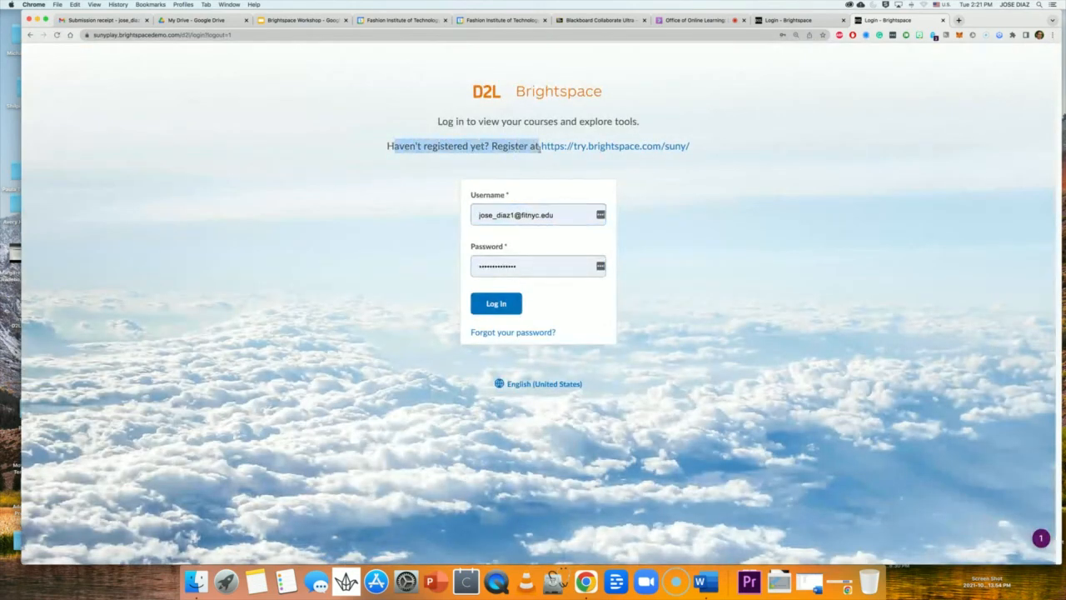
left_click(395, 148)
left_click_drag(387, 147, 699, 155)
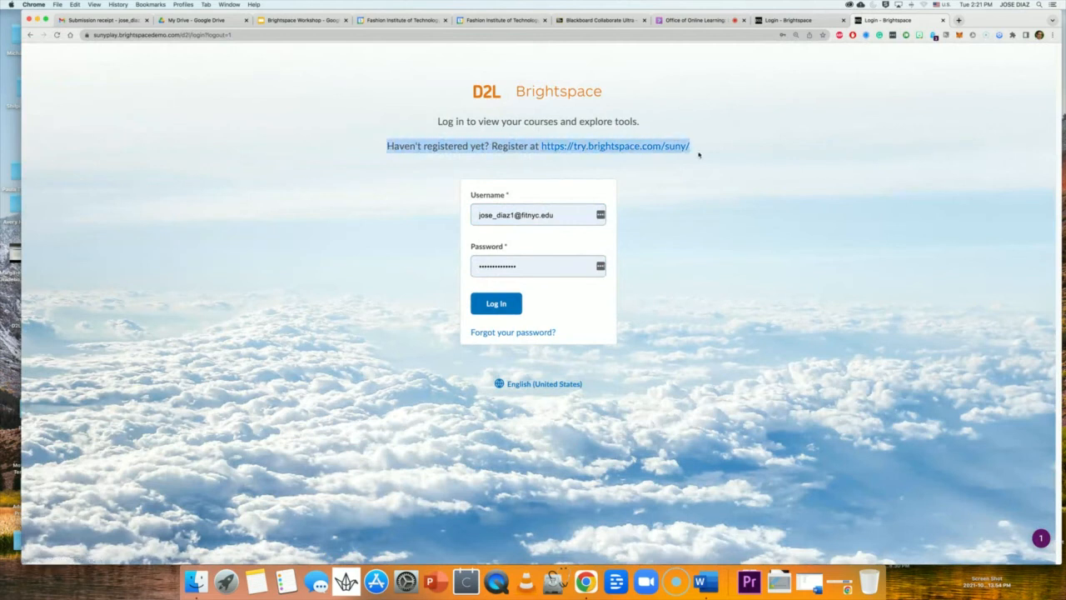
left_click(590, 159)
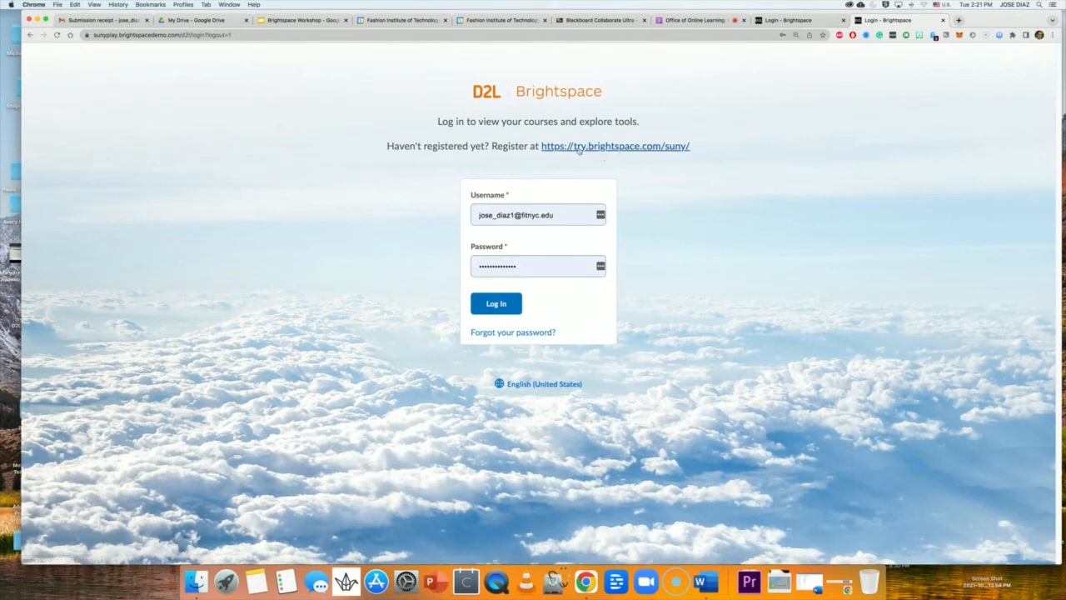
left_click(605, 148)
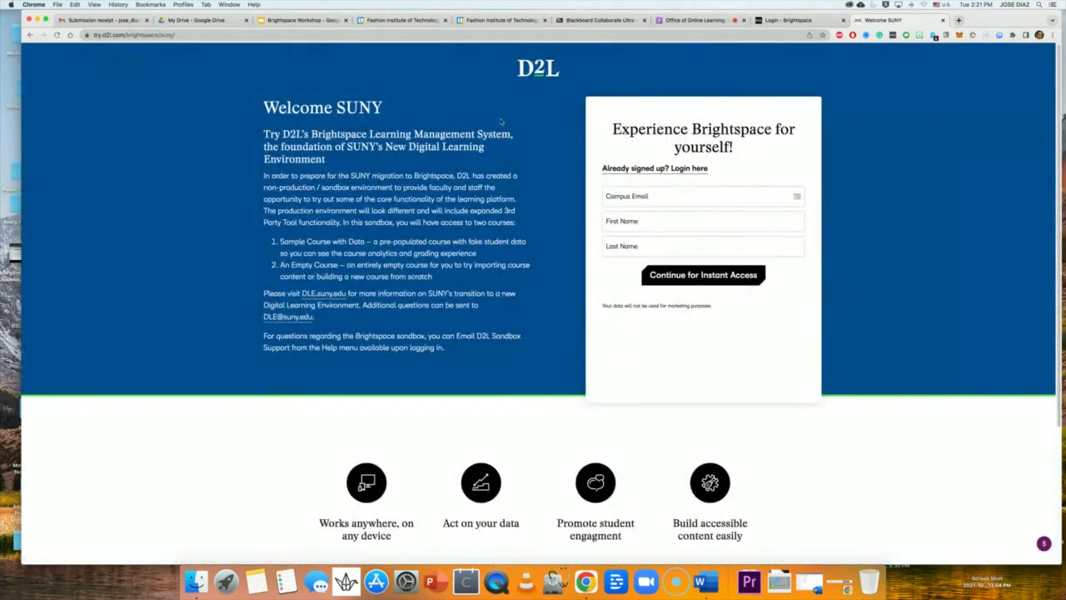
Step through the Campus Email, First Name and Last Name fields without entering anything.
left_click(627, 195)
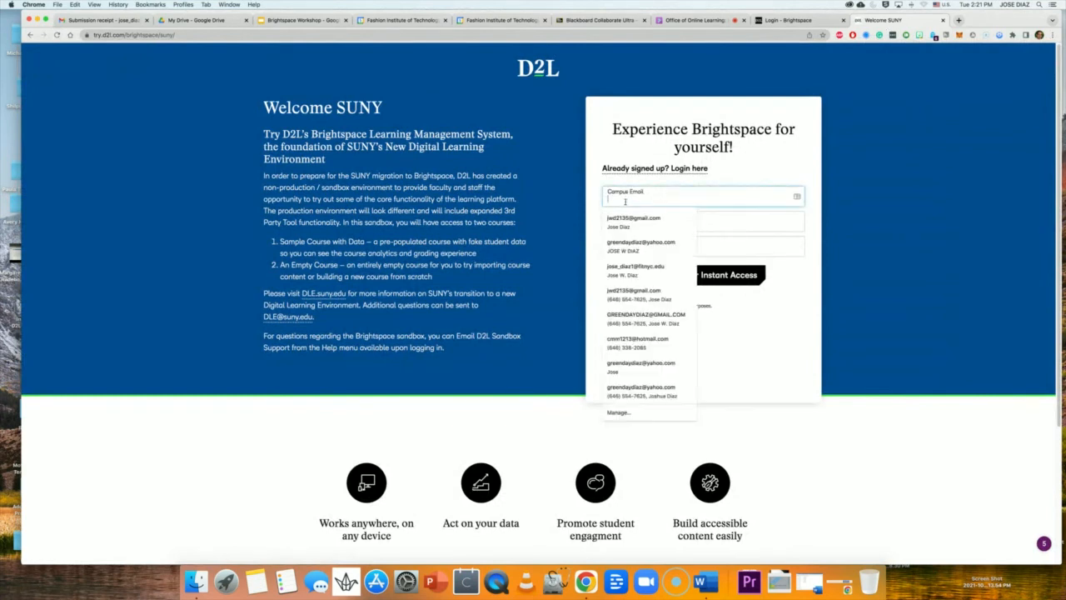
left_click(580, 219)
left_click(623, 221)
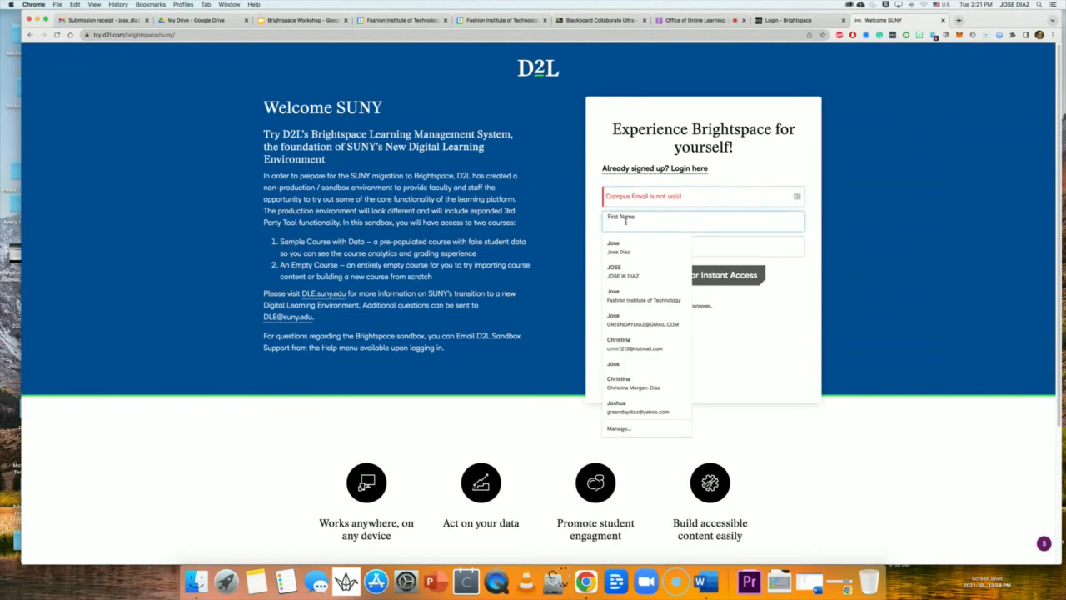
left_click(587, 247)
left_click(629, 243)
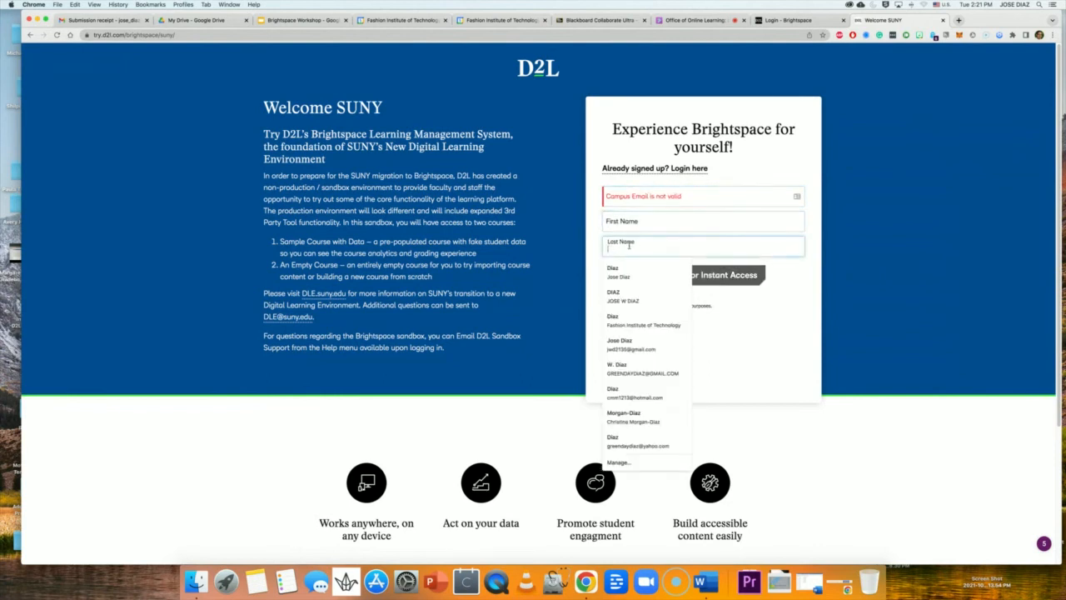
left_click(600, 289)
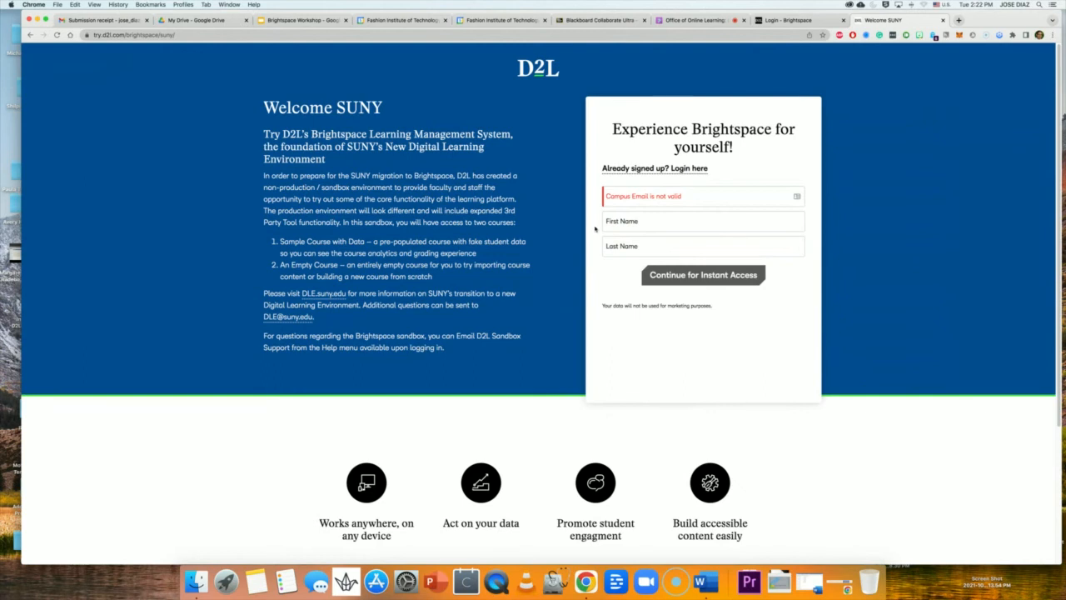
Sign in on the Login - Brightspace tab to reach the homepage listing three courses.
left_click(791, 20)
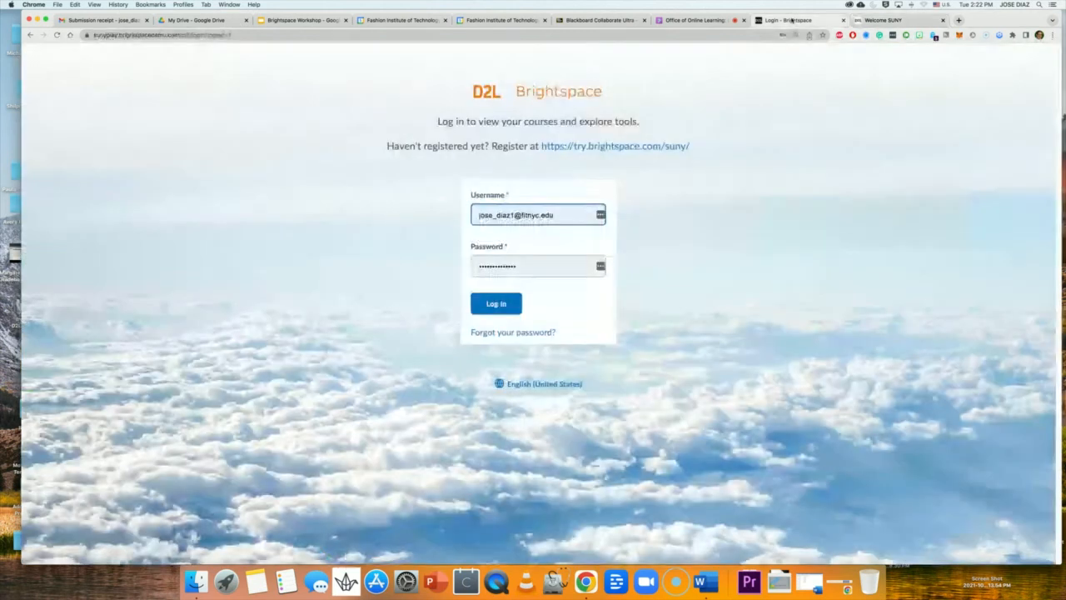
left_click(477, 218)
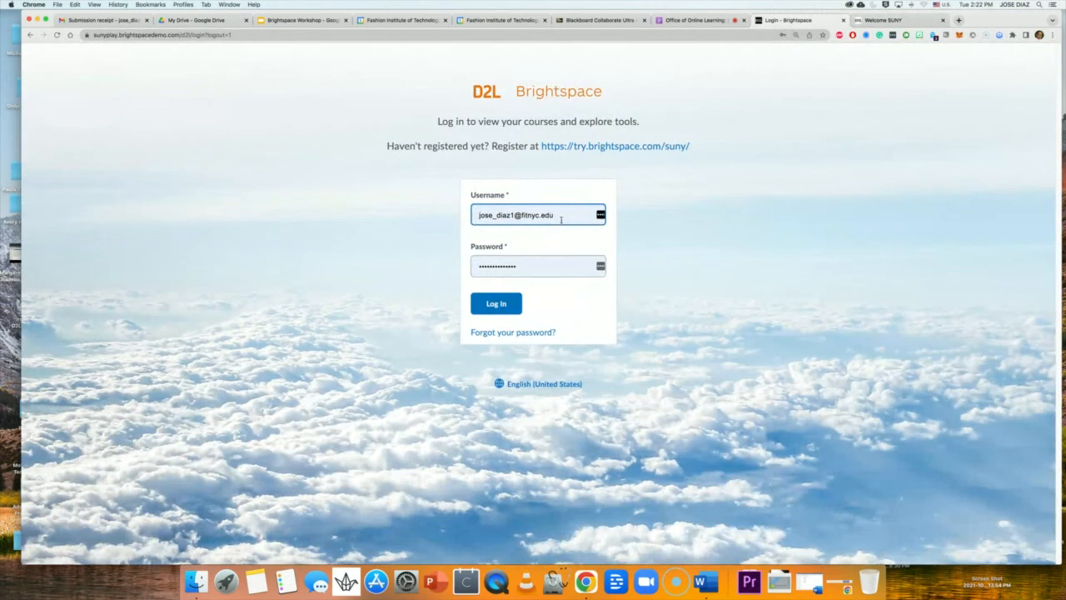
key("Tab")
left_click(498, 304)
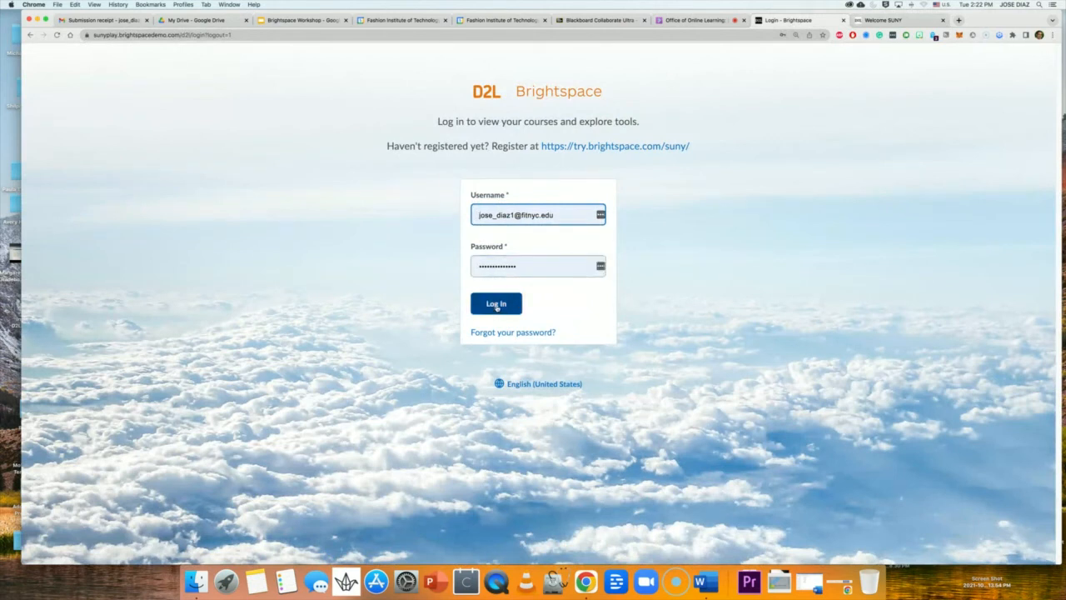
left_click(496, 308)
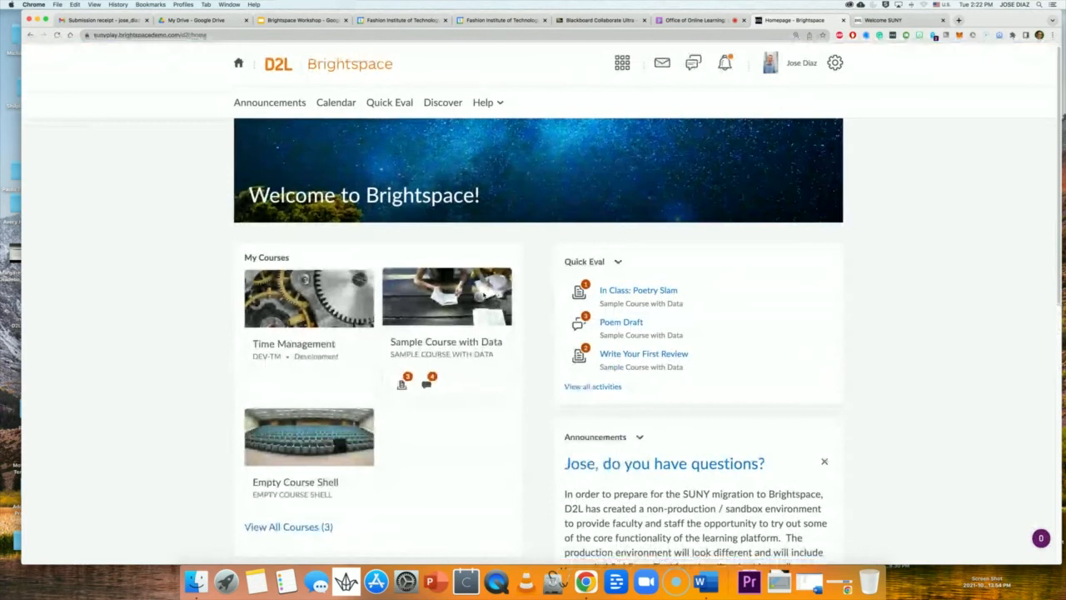
Open the gear-icon admin tools menu with its organization, course and product administration tools.
scroll(467, 285, "down", 4)
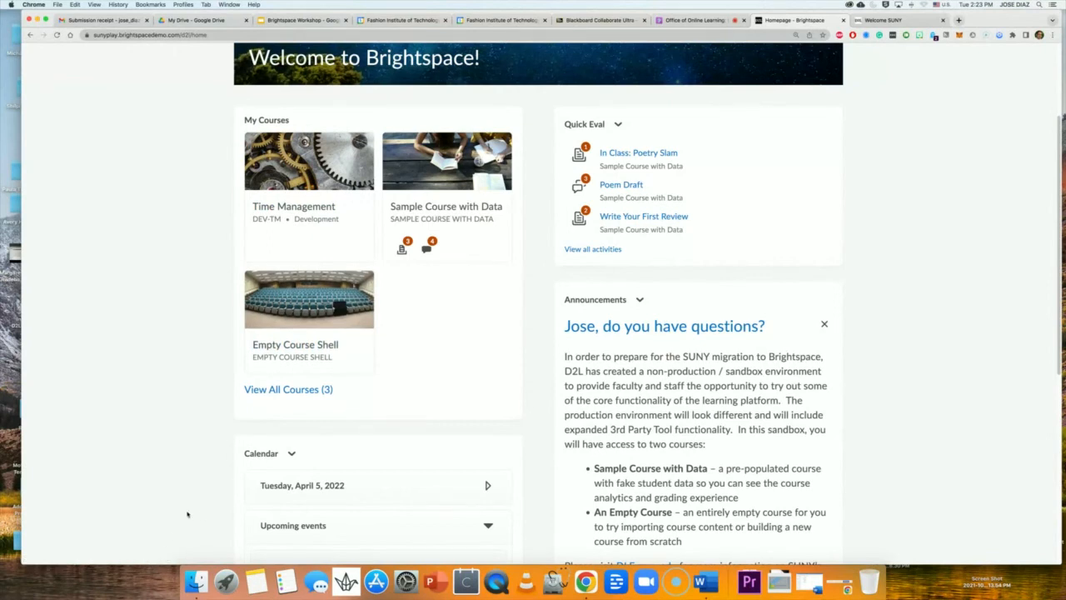
scroll(488, 426, "up", 3)
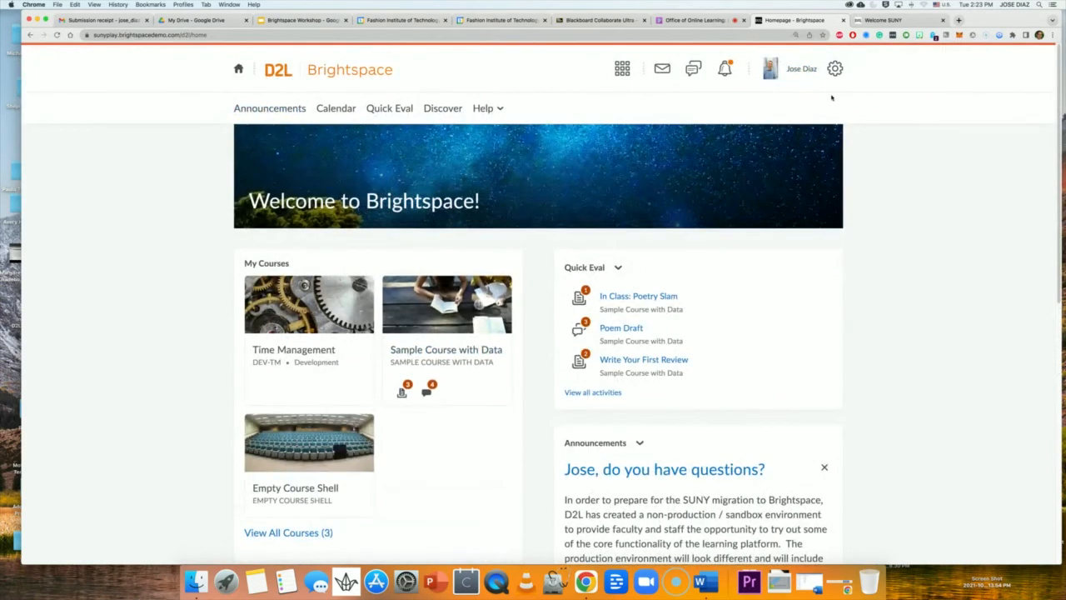
left_click(834, 68)
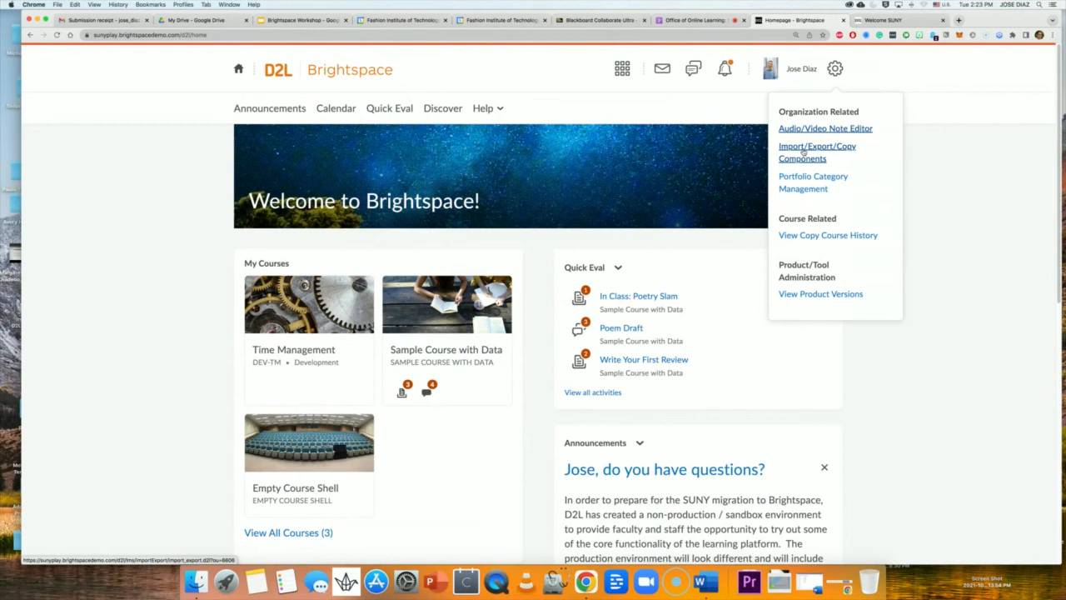
Go to Import/Export/Copy Components, pick Import Course from External Learning Tool, then switch back to Collaborate.
left_click(972, 151)
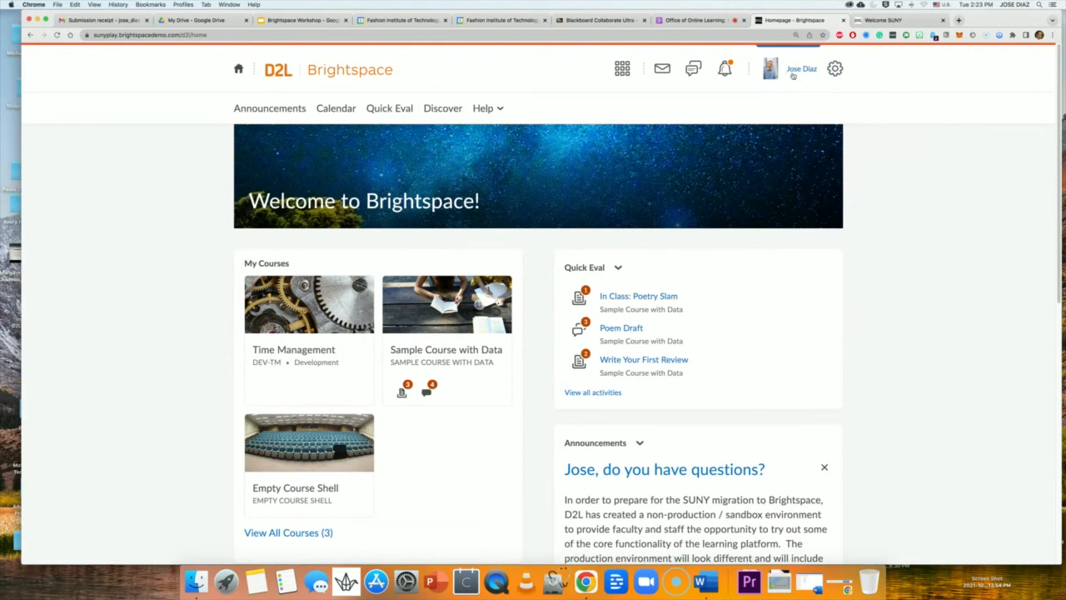
left_click(835, 69)
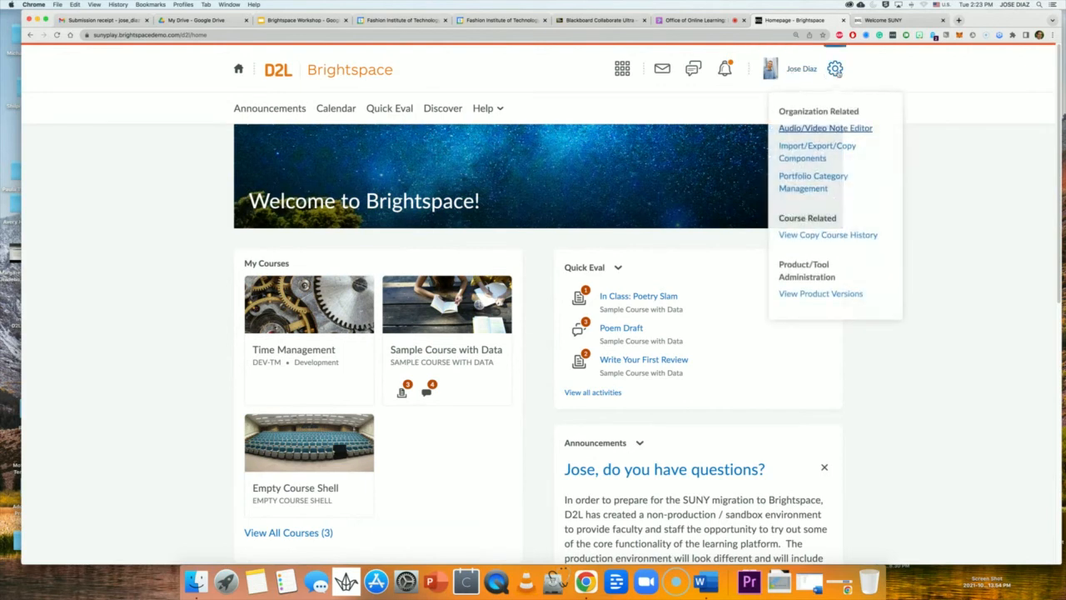
left_click(795, 152)
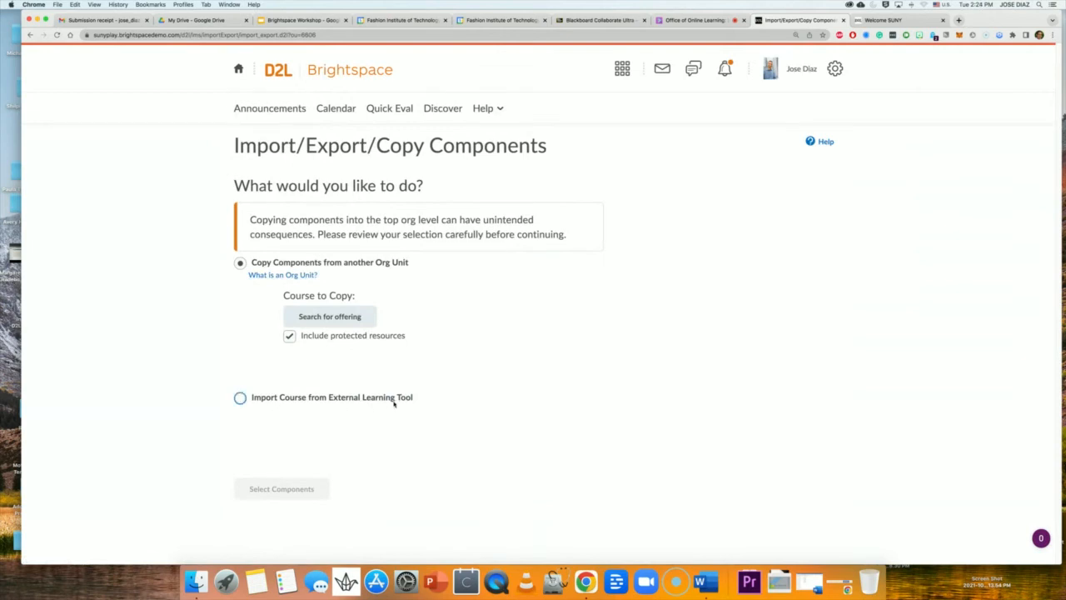
left_click(240, 398)
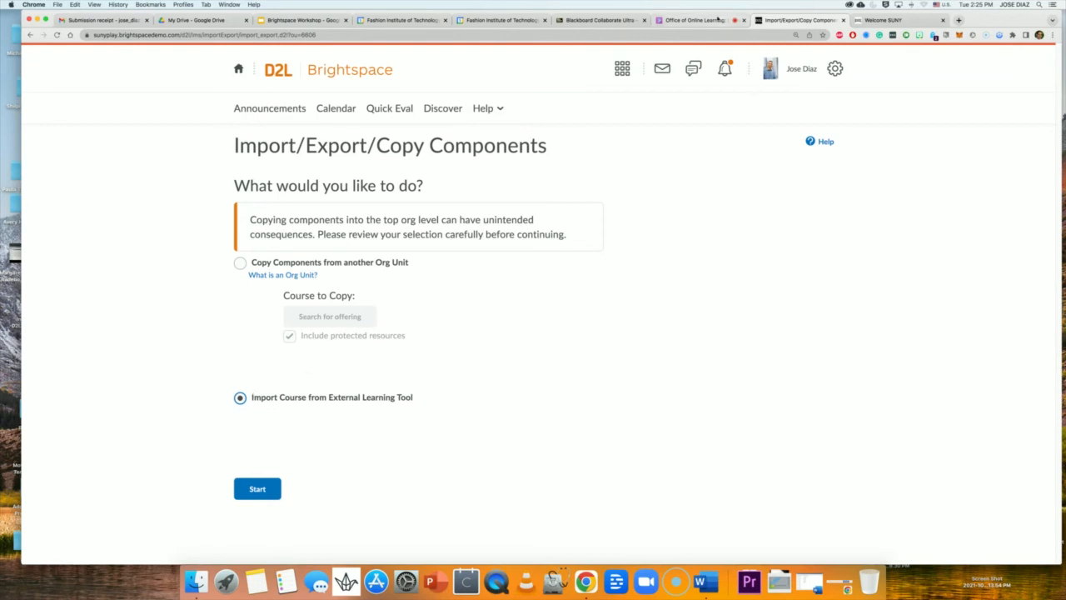
left_click(714, 20)
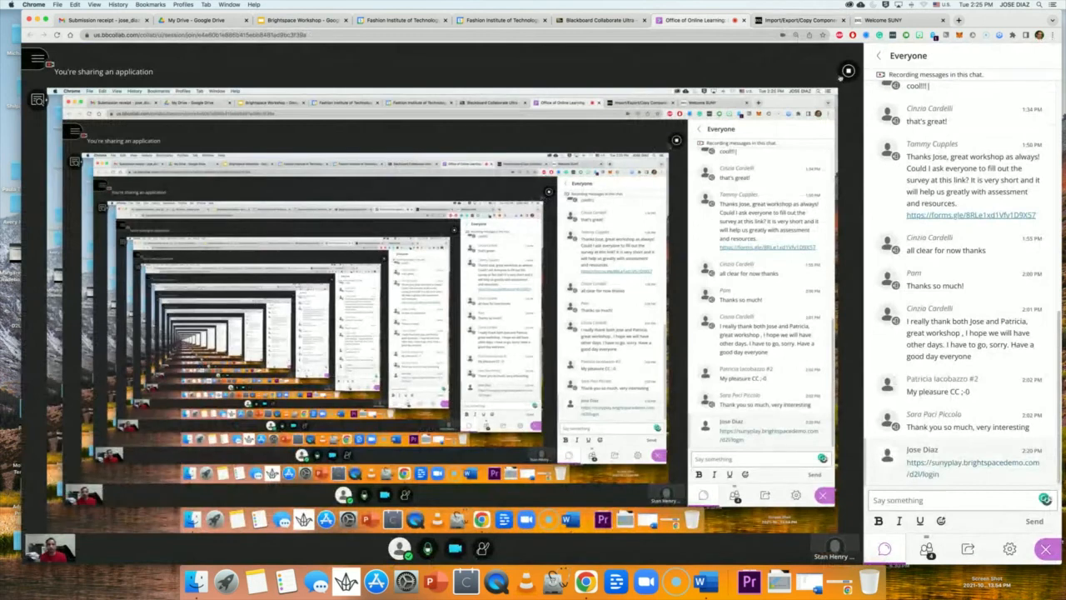
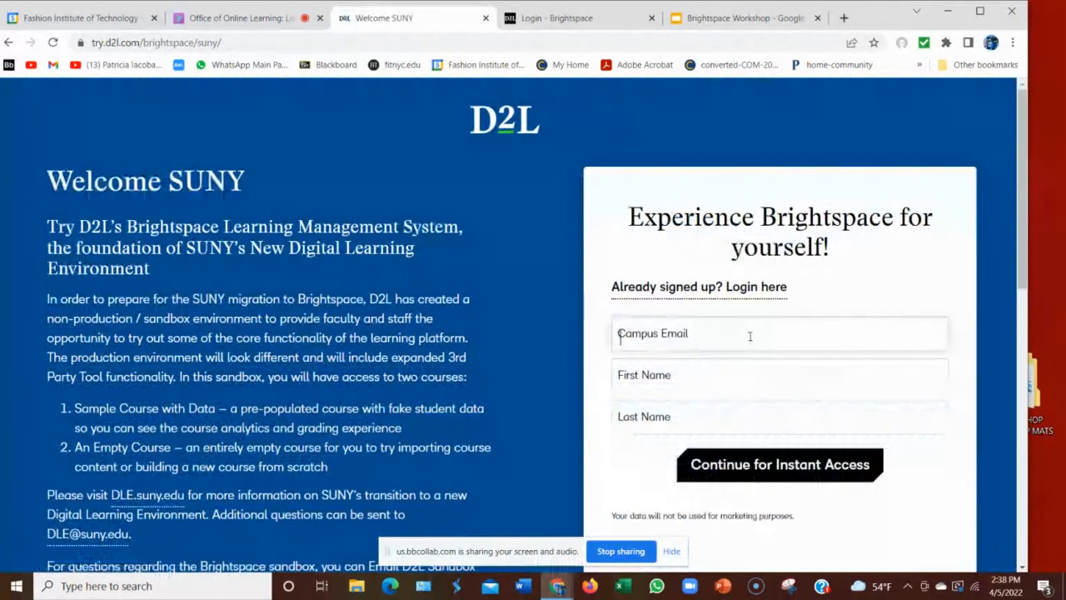
Autofill the saved campus email and name in the SUNY sandbox form and continue.
left_click(749, 338)
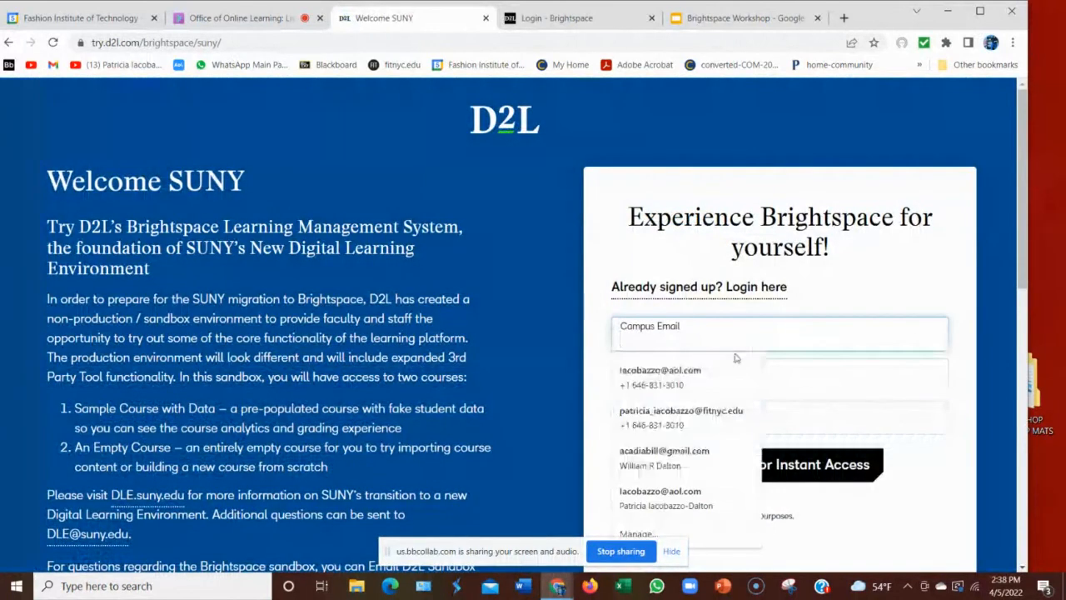
left_click(693, 413)
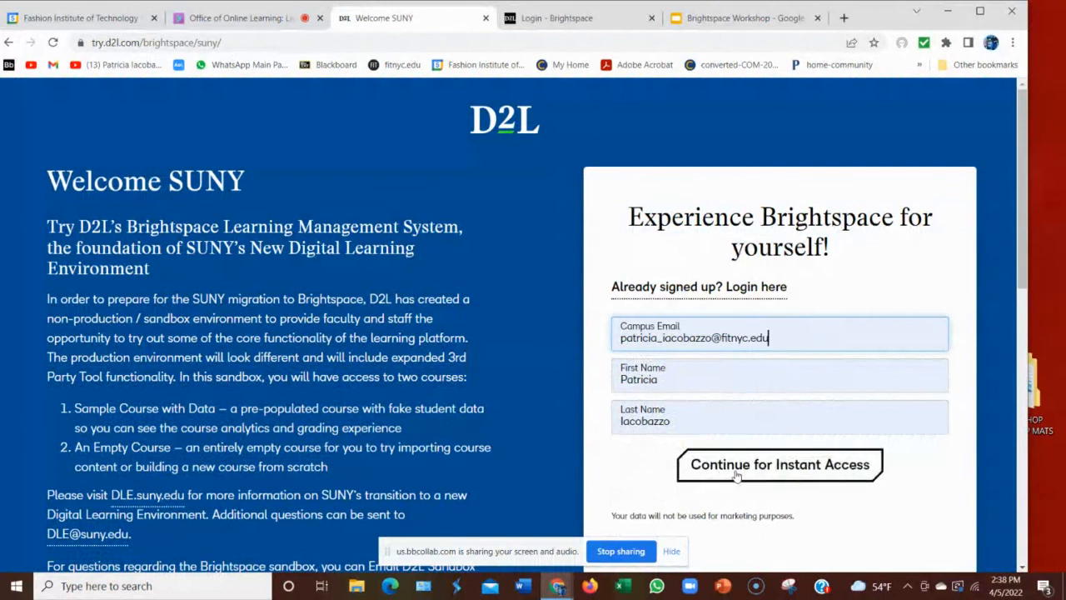
left_click(766, 471)
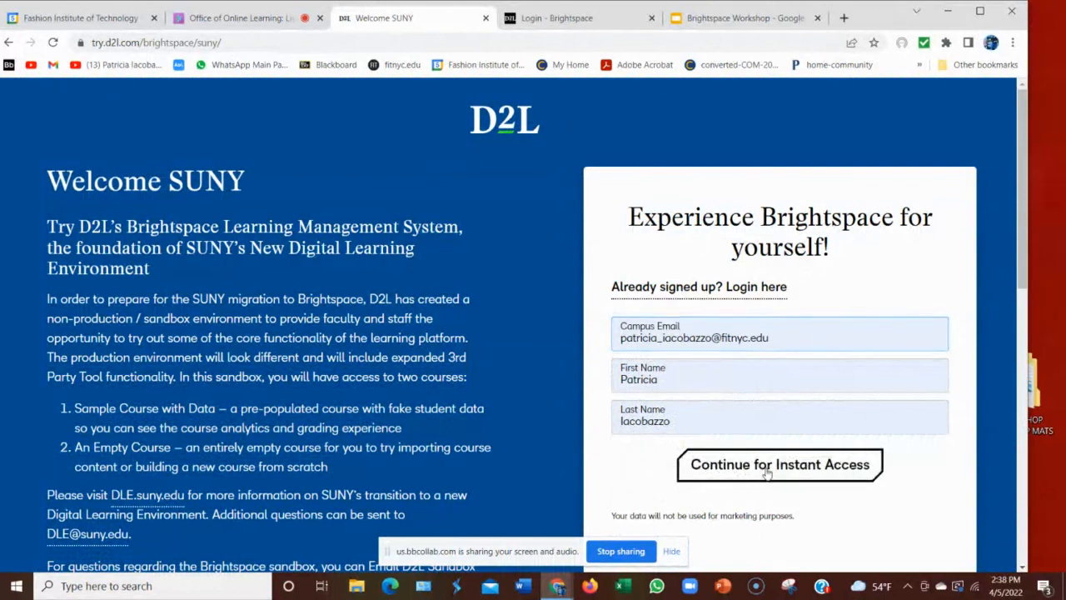
Enter and confirm a new sandbox password, accept the privacy terms, and create the sandbox.
left_click(643, 340)
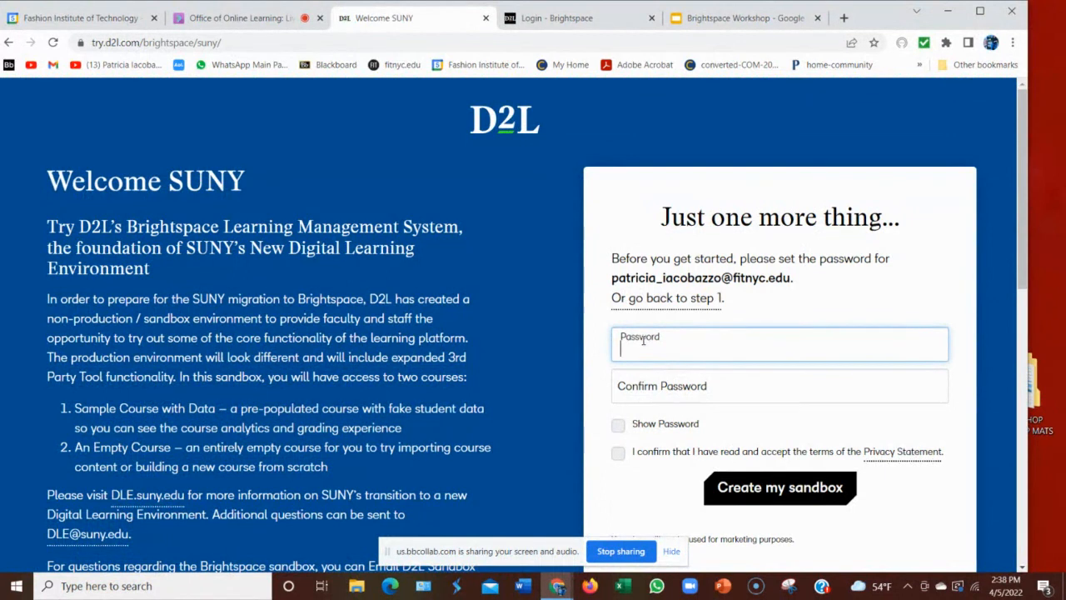
type("•••••••••••")
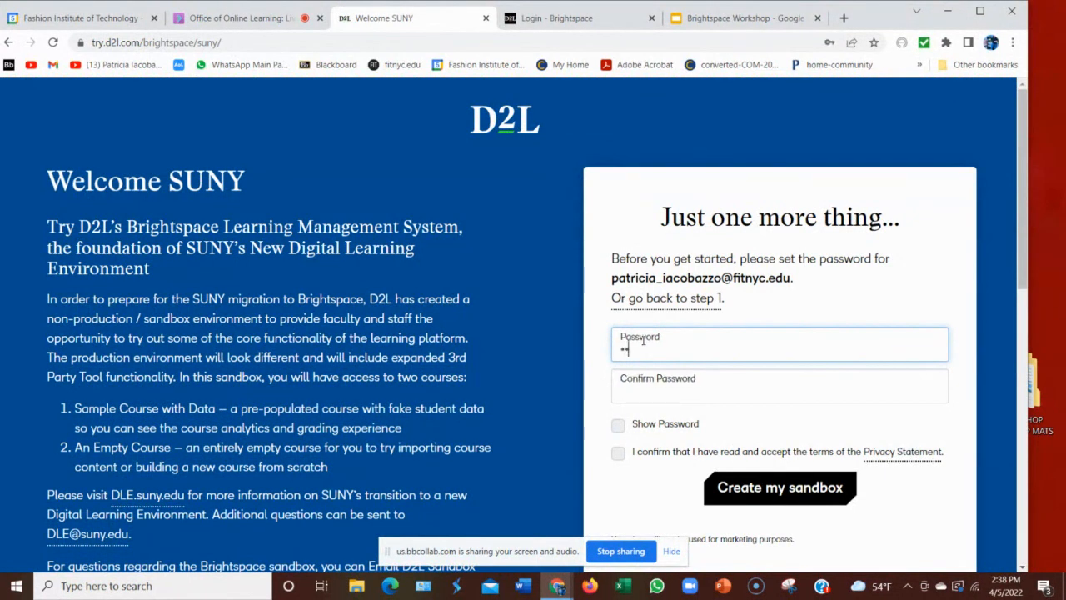
type("•")
left_click(618, 425)
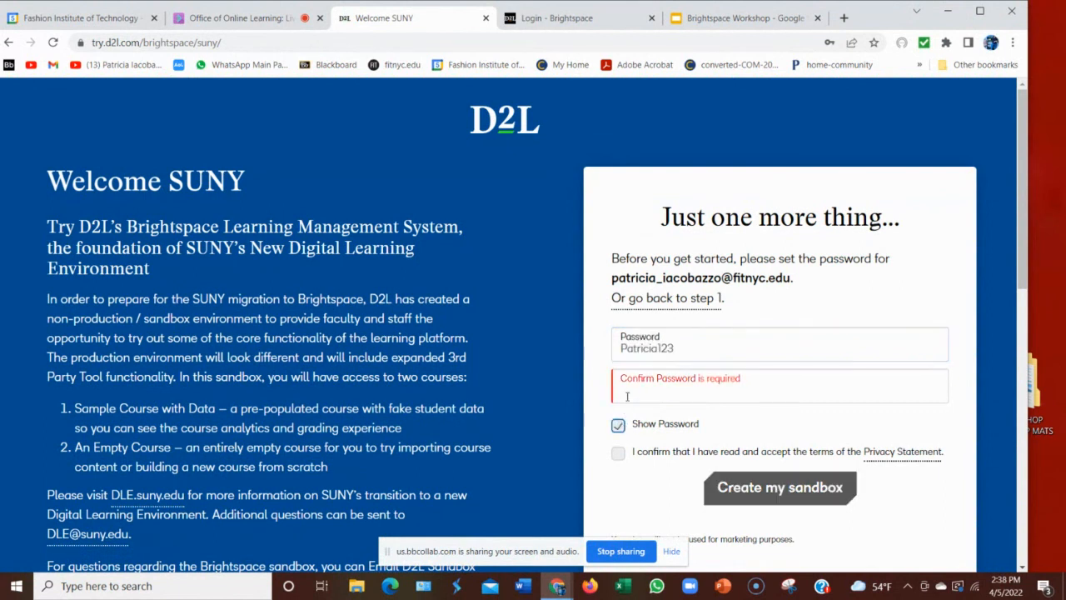
left_click(627, 396)
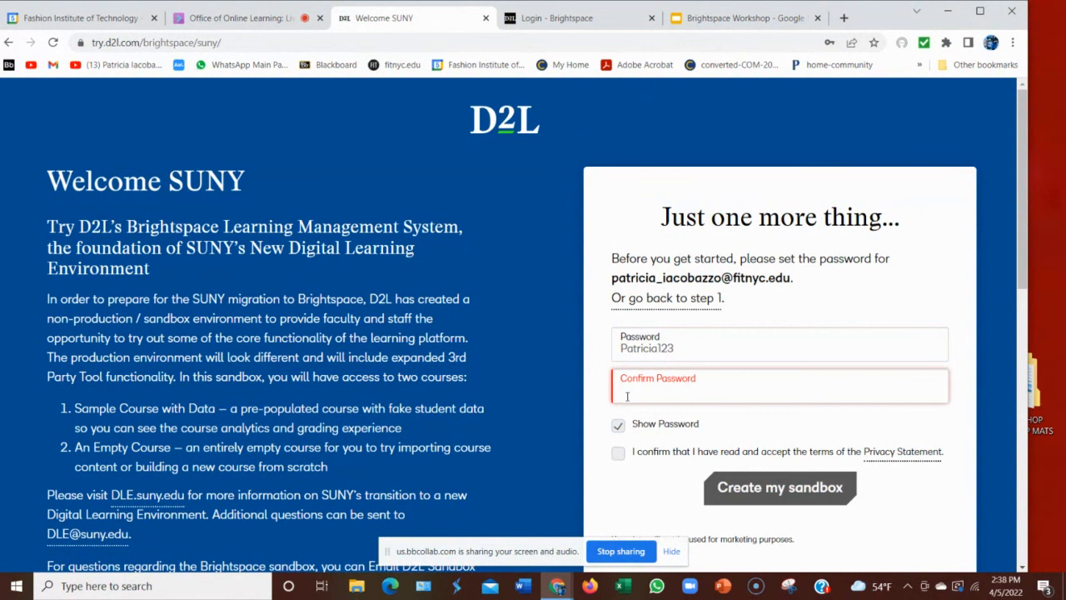
left_click(618, 454)
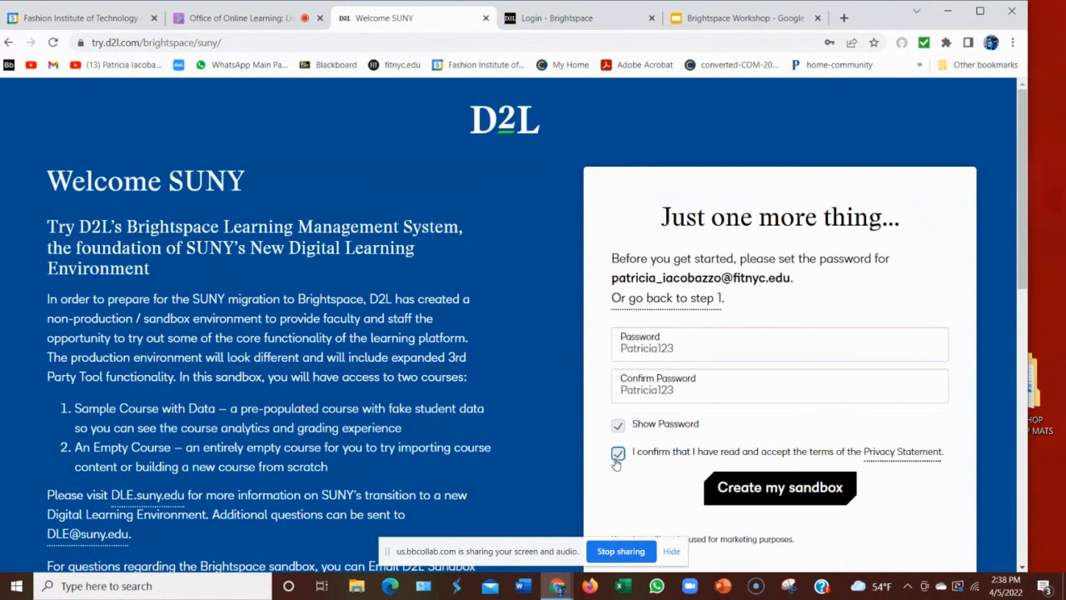
left_click(784, 493)
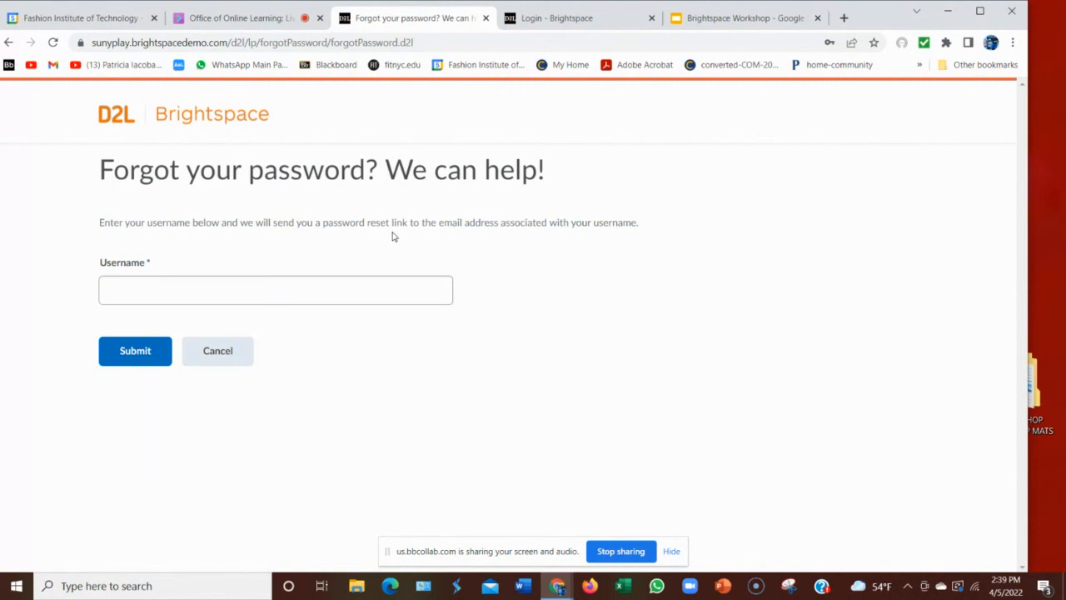
Submit the account username on the Forgot your password page, then go to Gmail.
left_click(339, 286)
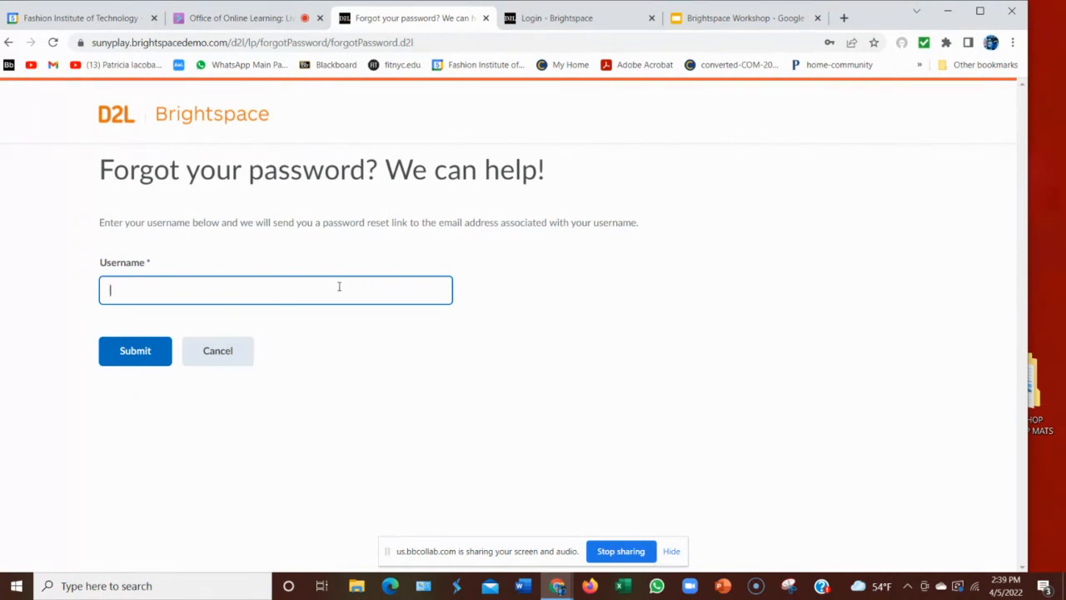
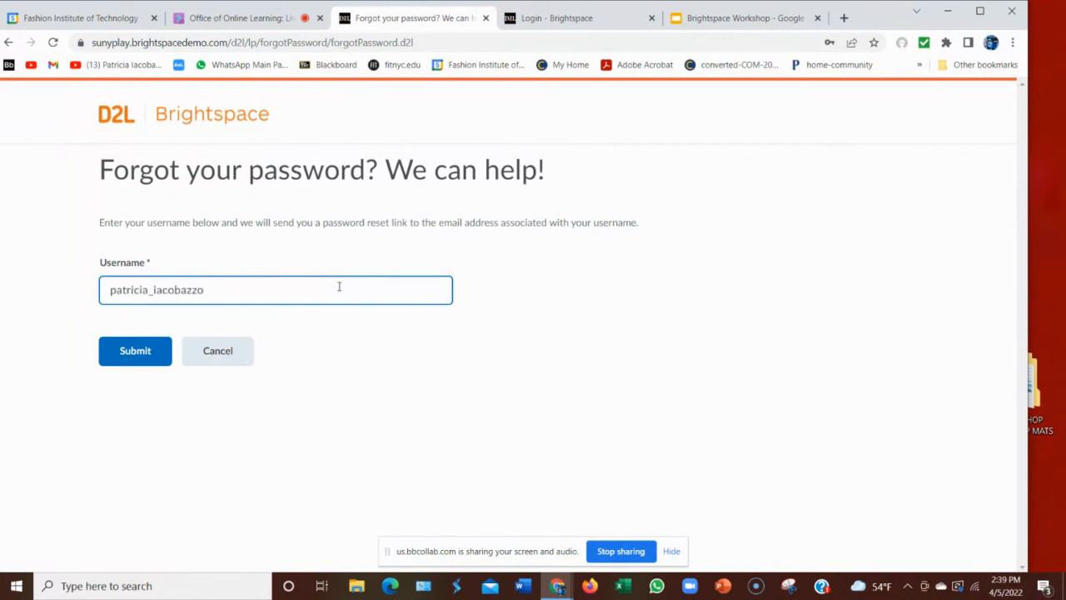
left_click(125, 365)
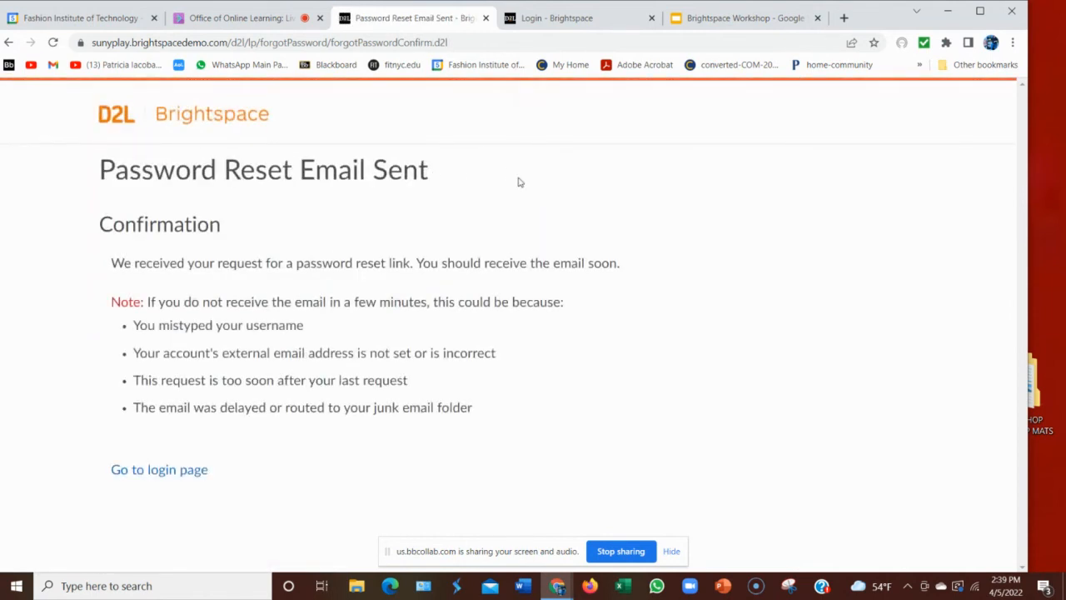
left_click(53, 65)
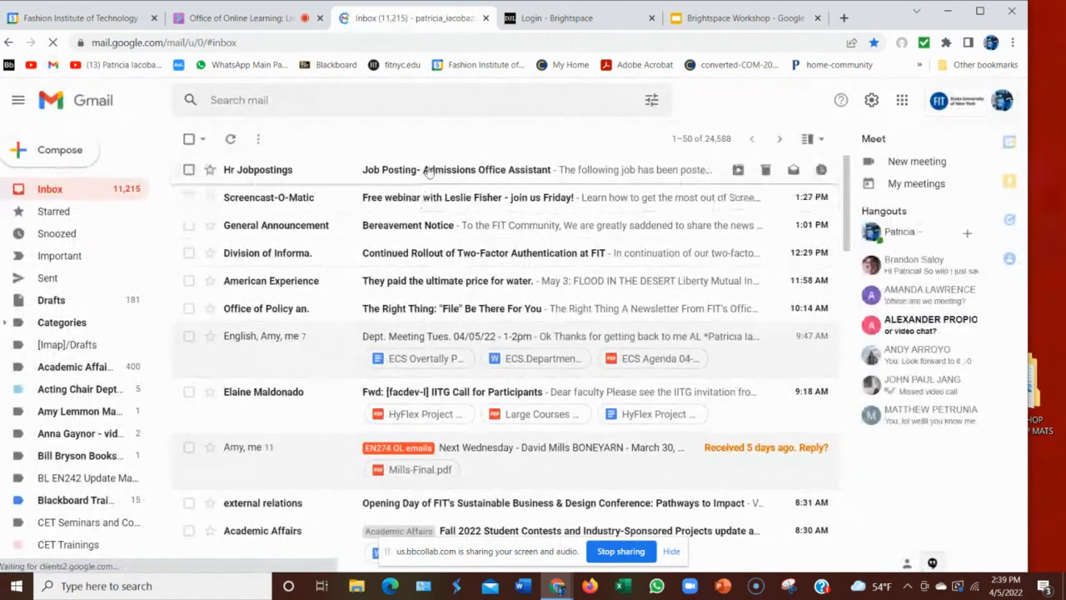
Reload the Gmail inbox several times, checking the Brightspace tab in between, for the reset email.
left_click(100, 193)
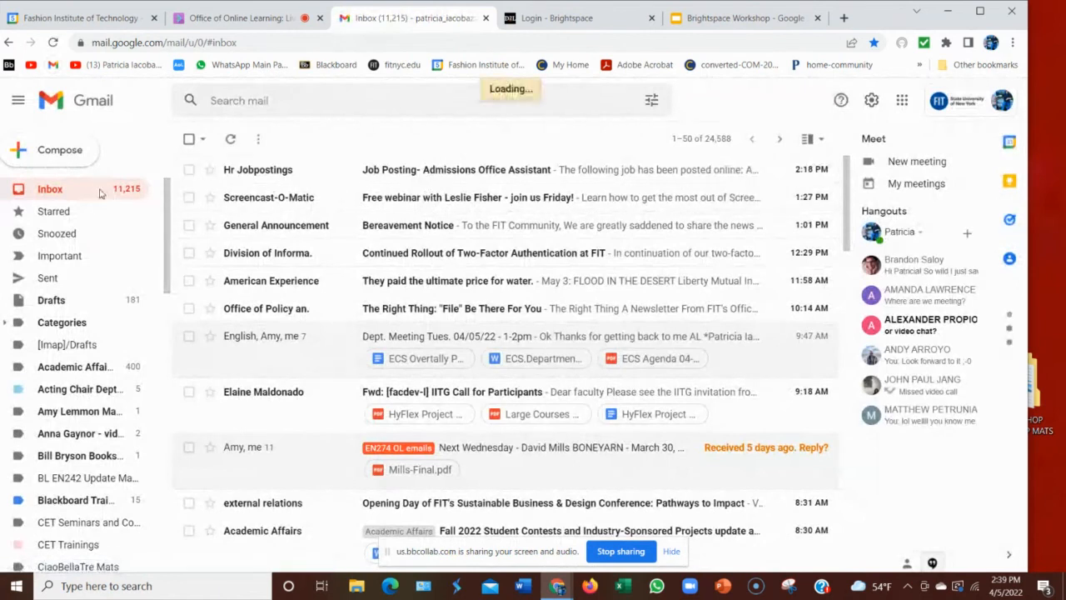
left_click(53, 43)
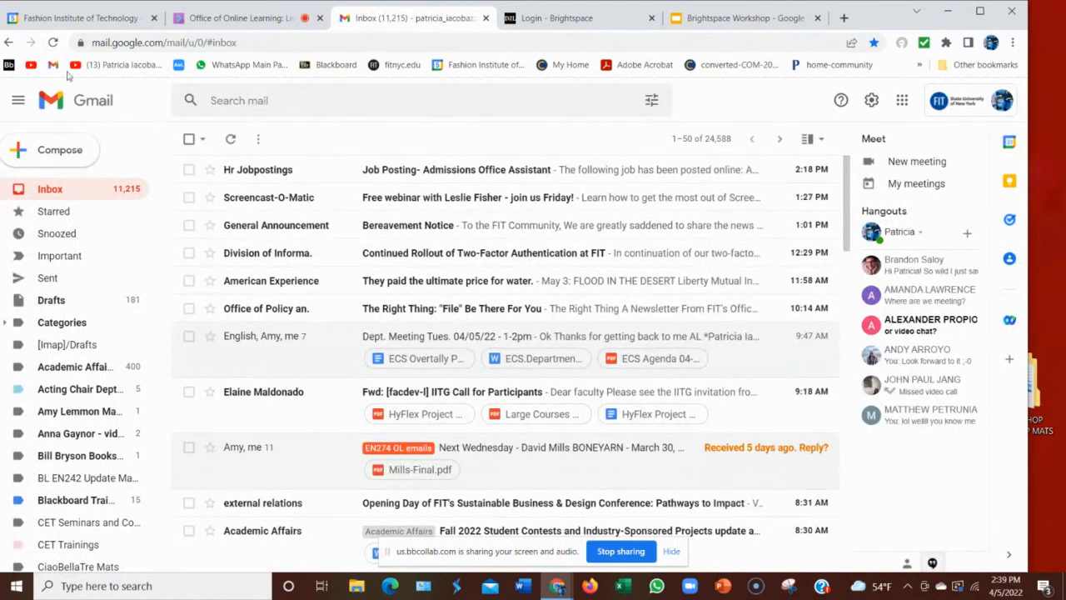
left_click(52, 42)
left_click(578, 29)
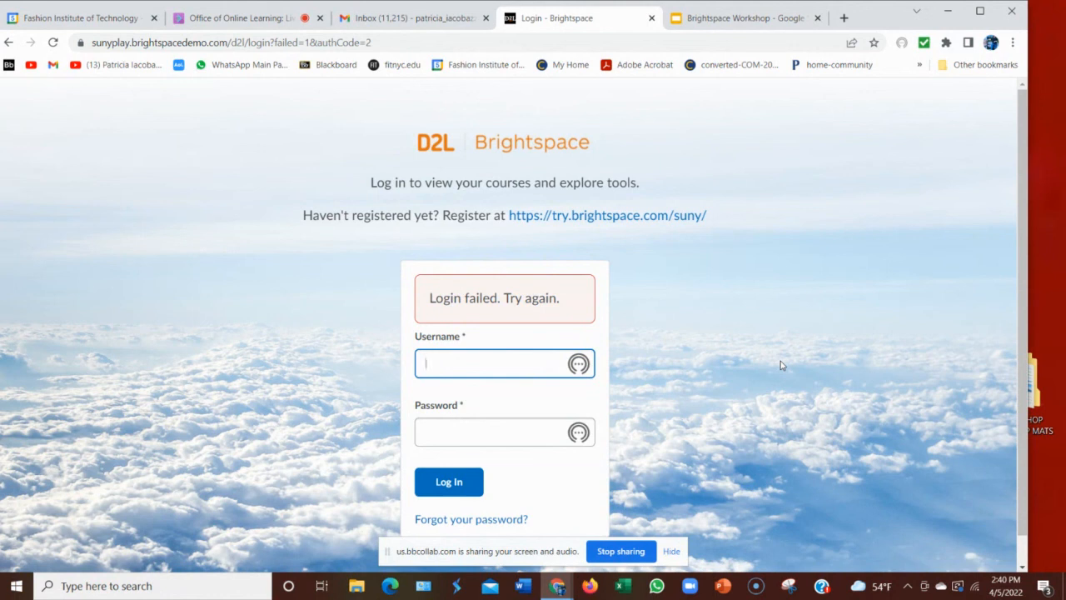
left_click(408, 18)
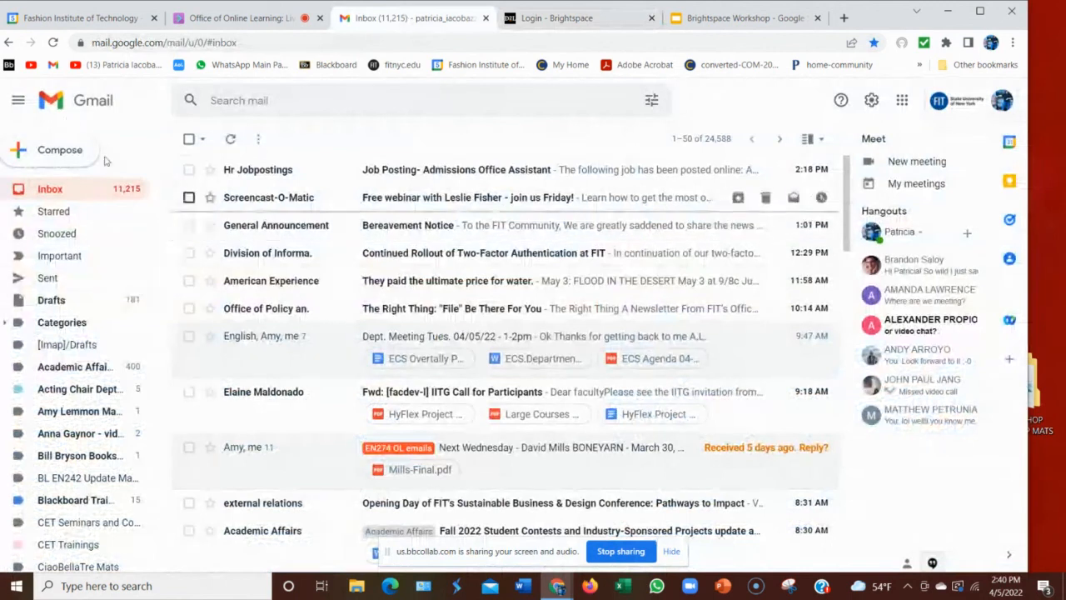
left_click(52, 43)
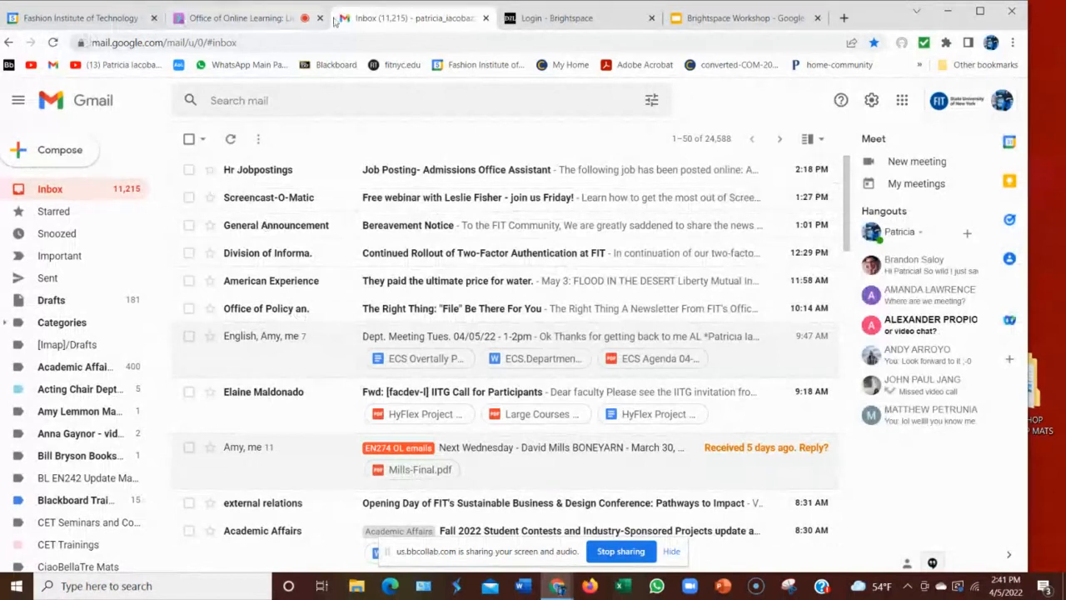
Leave Gmail, view the Welcome SUNY sandbox page, then go back to the 'Login failed' page.
left_click(486, 19)
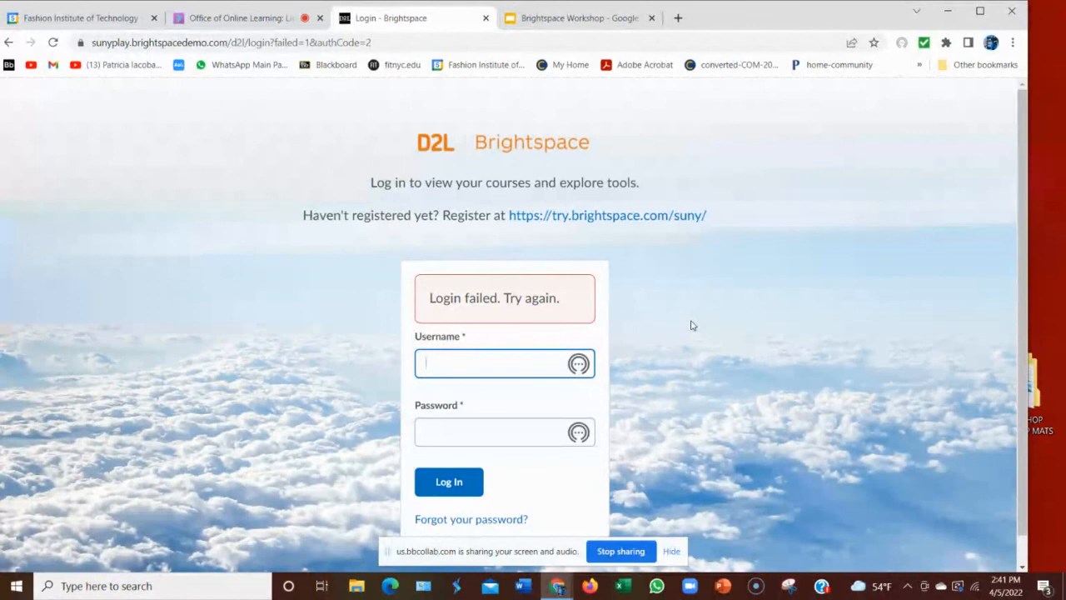
left_click(551, 218)
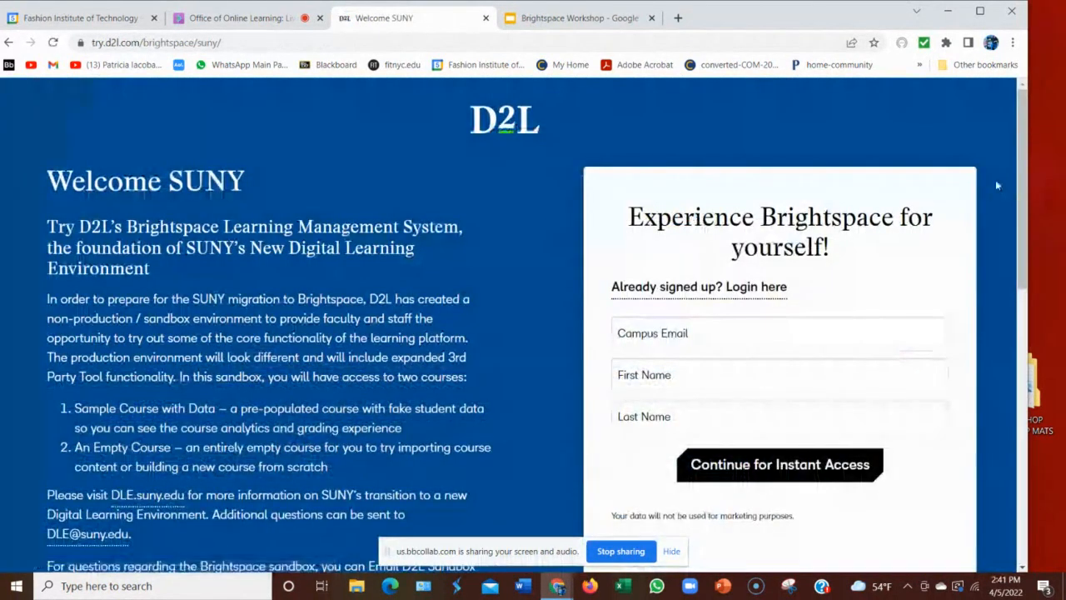
scroll(992, 177, "down", 2)
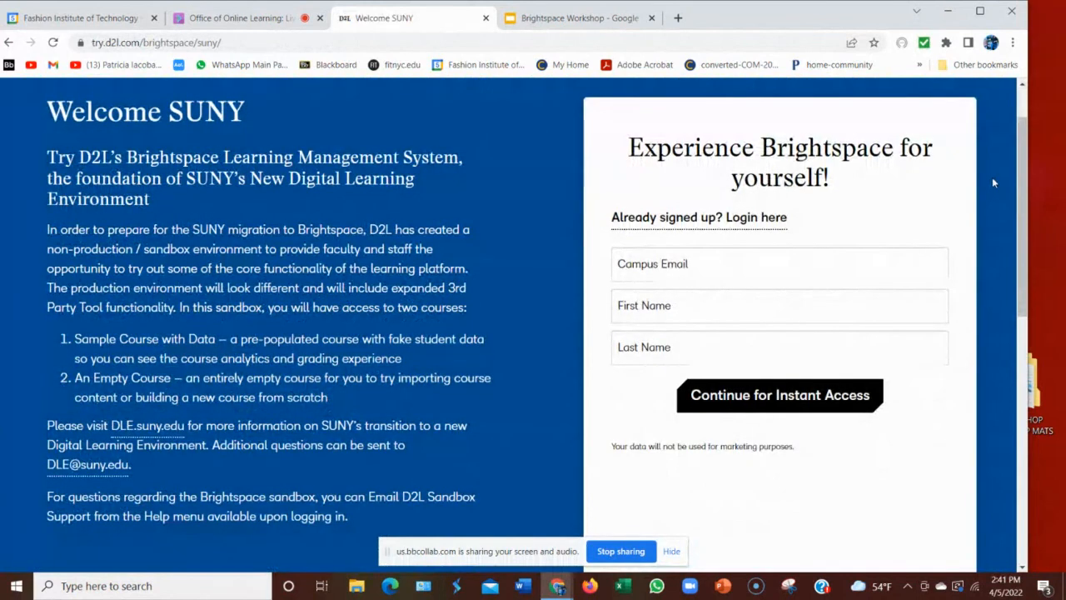
left_click(10, 43)
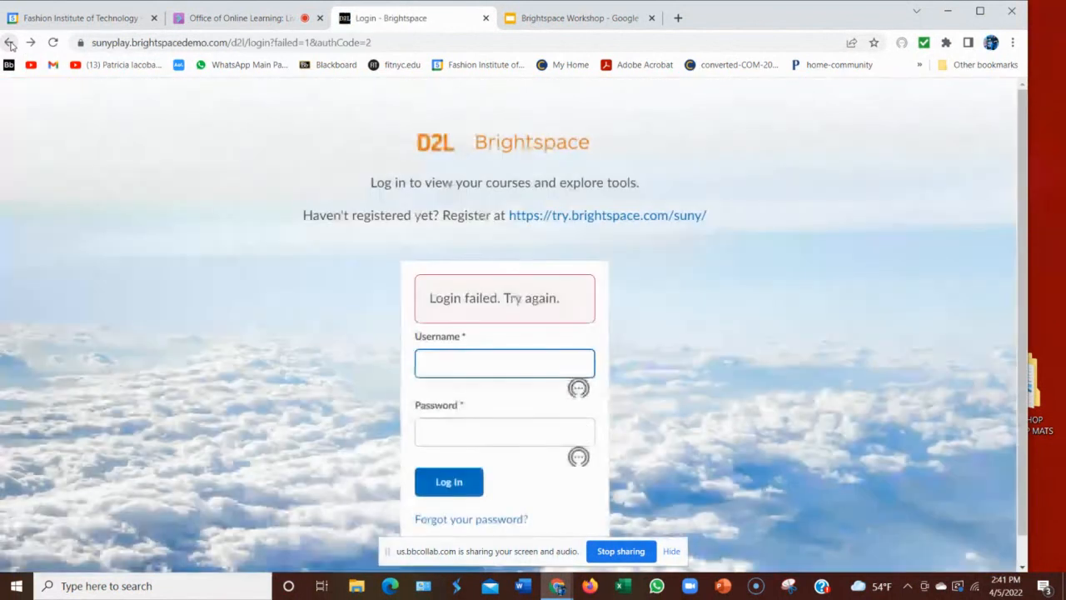
scroll(774, 184, "down", 1)
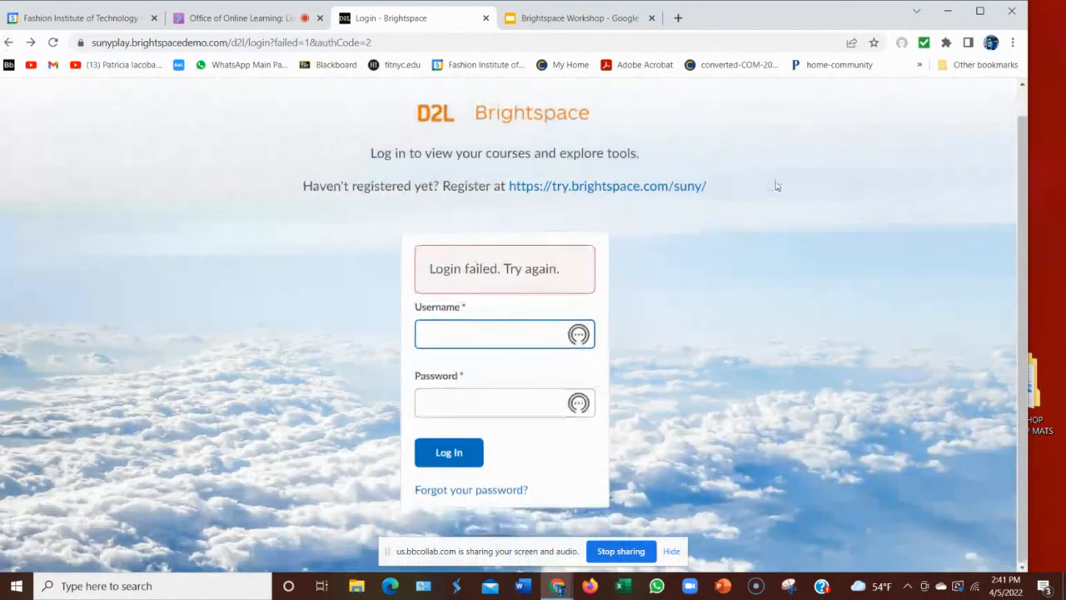
Request another reset email via 'Forgot your password?' with the account username, then open Gmail.
left_click(428, 489)
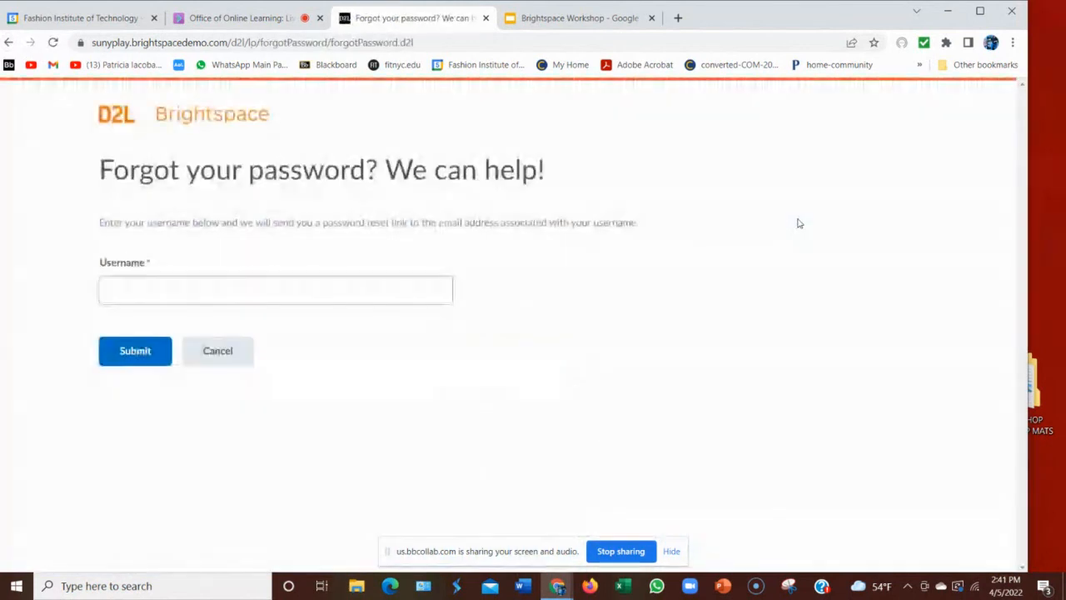
left_click(123, 289)
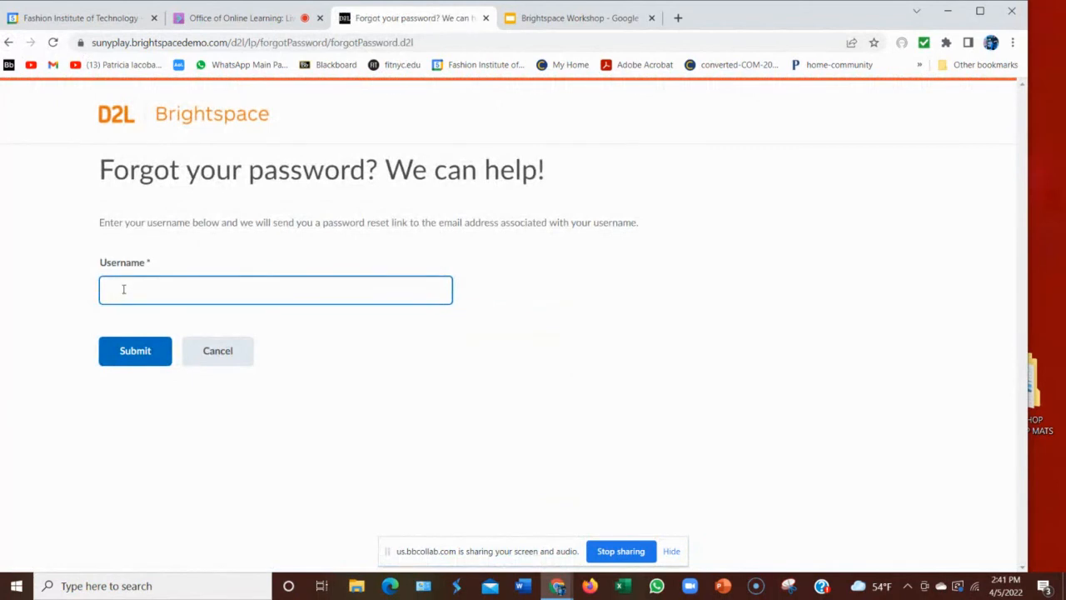
left_click(129, 358)
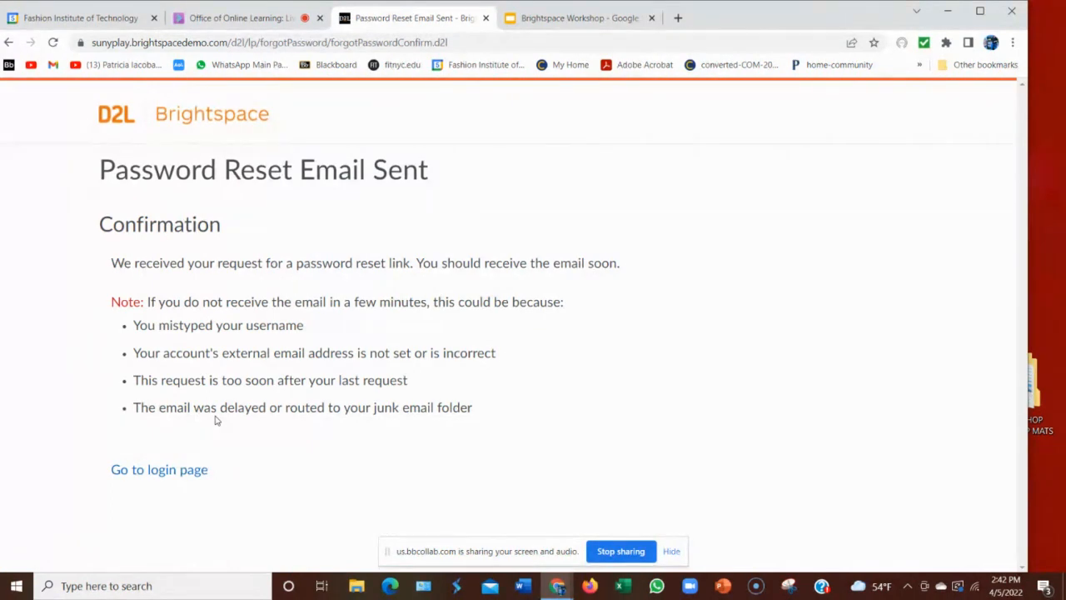
left_click(53, 65)
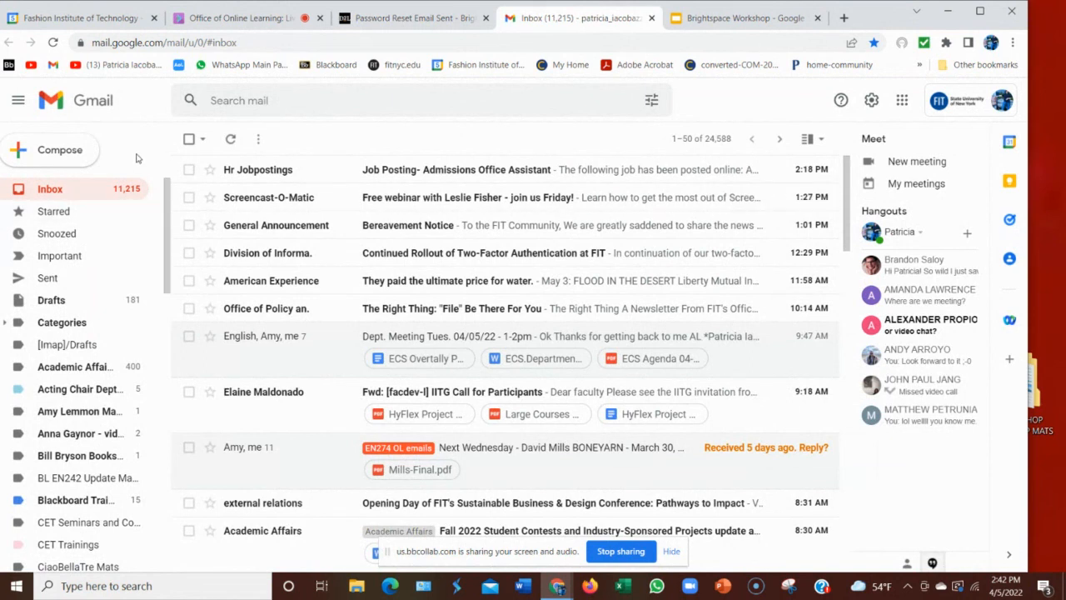
Expand More in the Gmail sidebar and check the reloaded Spam folder for the reset email.
scroll(50, 267, "down", 4)
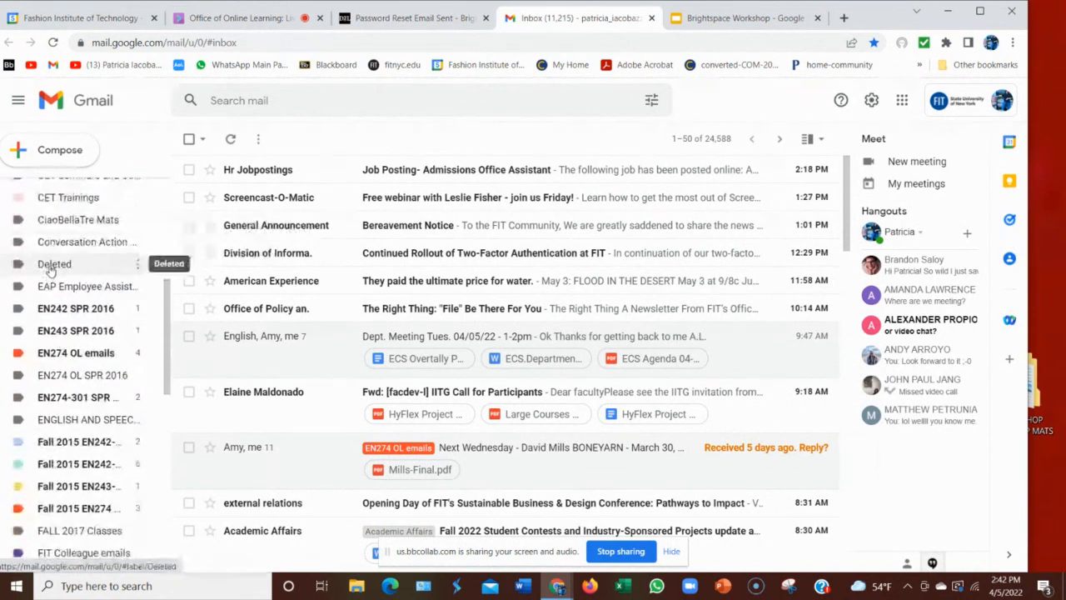
scroll(50, 268, "down", 6)
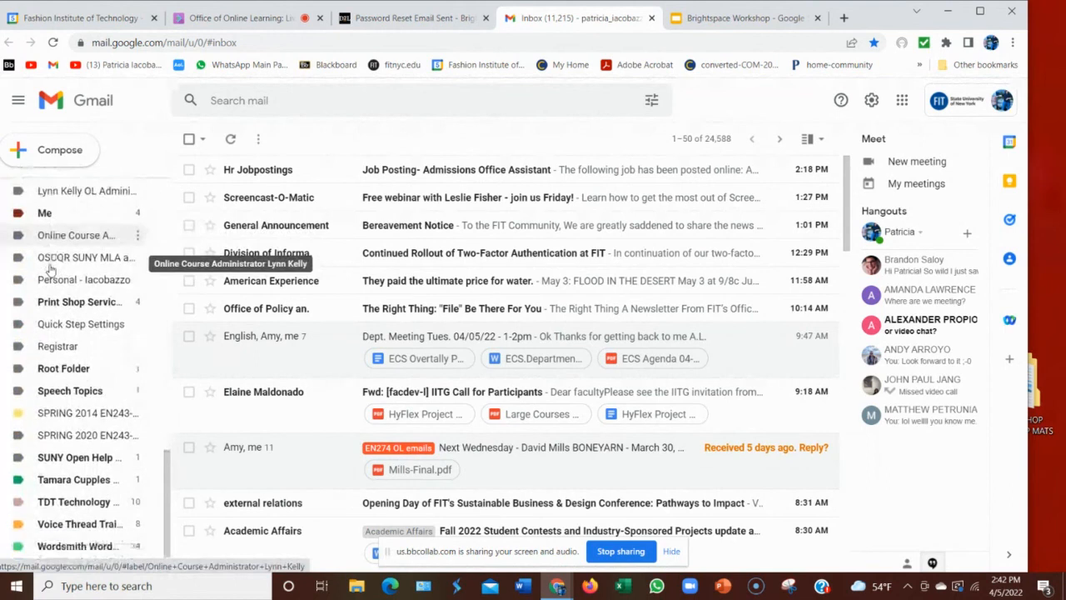
scroll(50, 268, "down", 1)
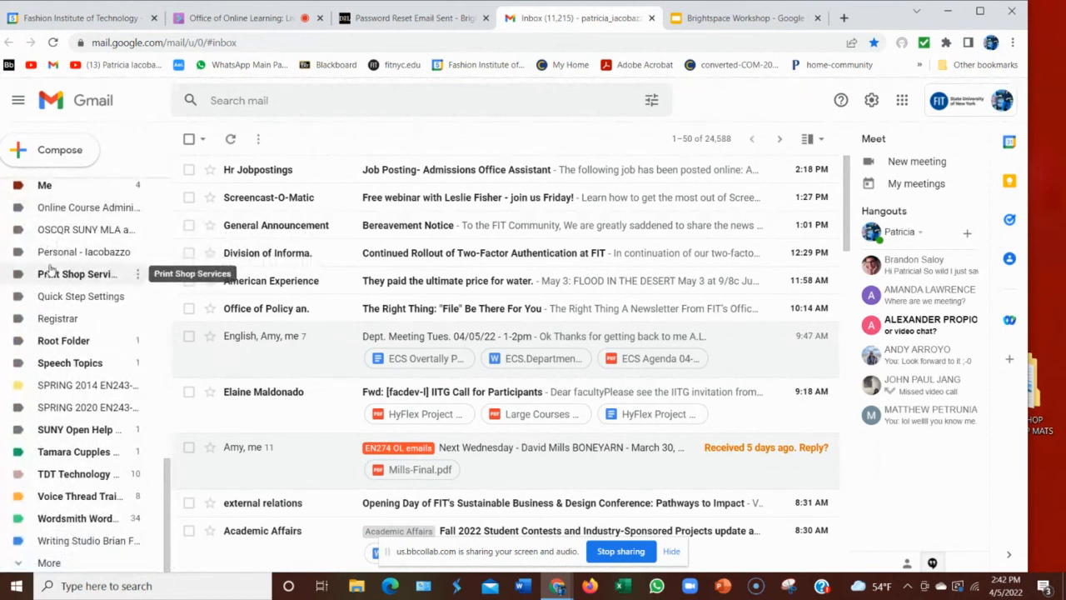
left_click(48, 564)
scroll(83, 516, "down", 3)
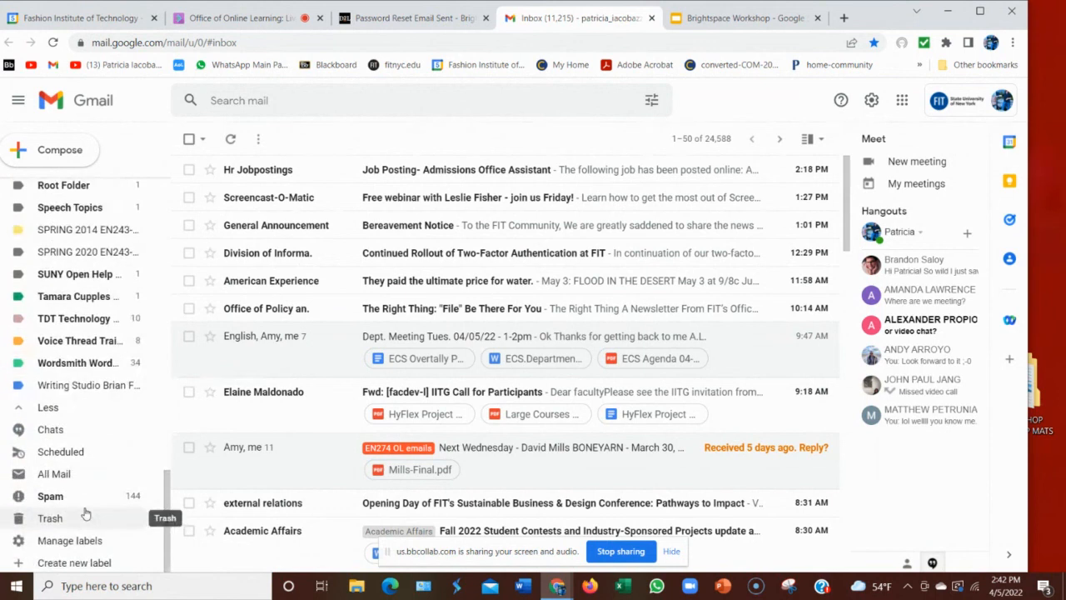
left_click(50, 496)
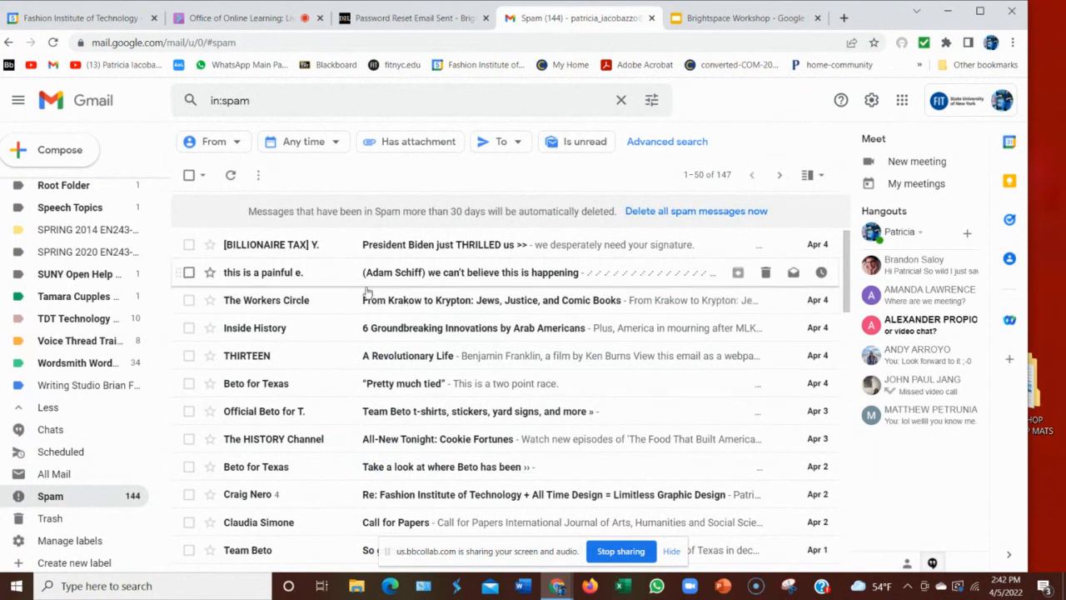
left_click(53, 43)
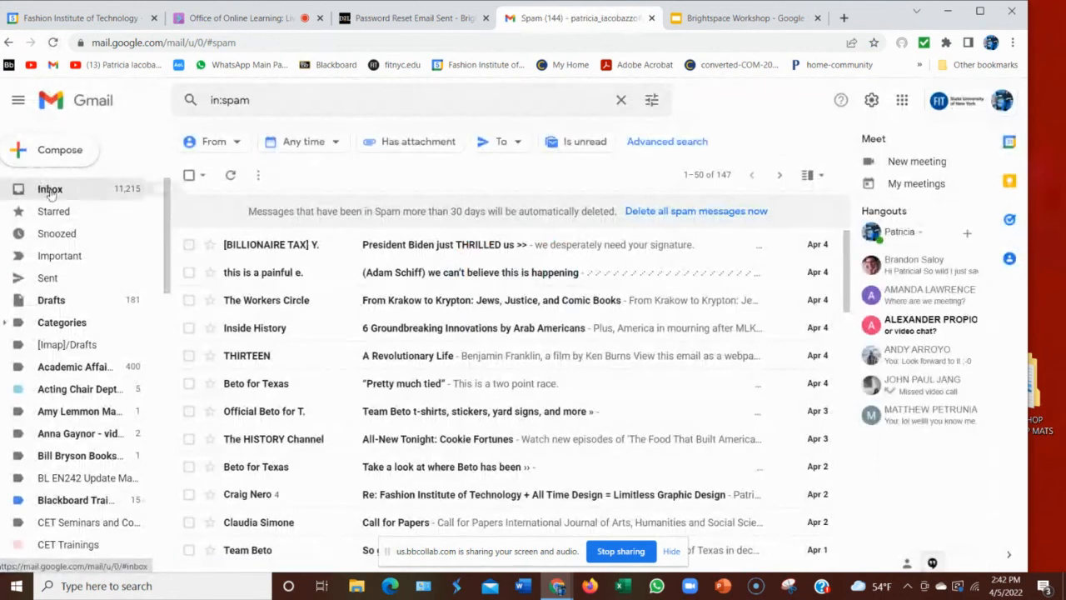
Delete the Job Posting email from the Inbox and return to the Password Reset Email Sent tab.
left_click(50, 191)
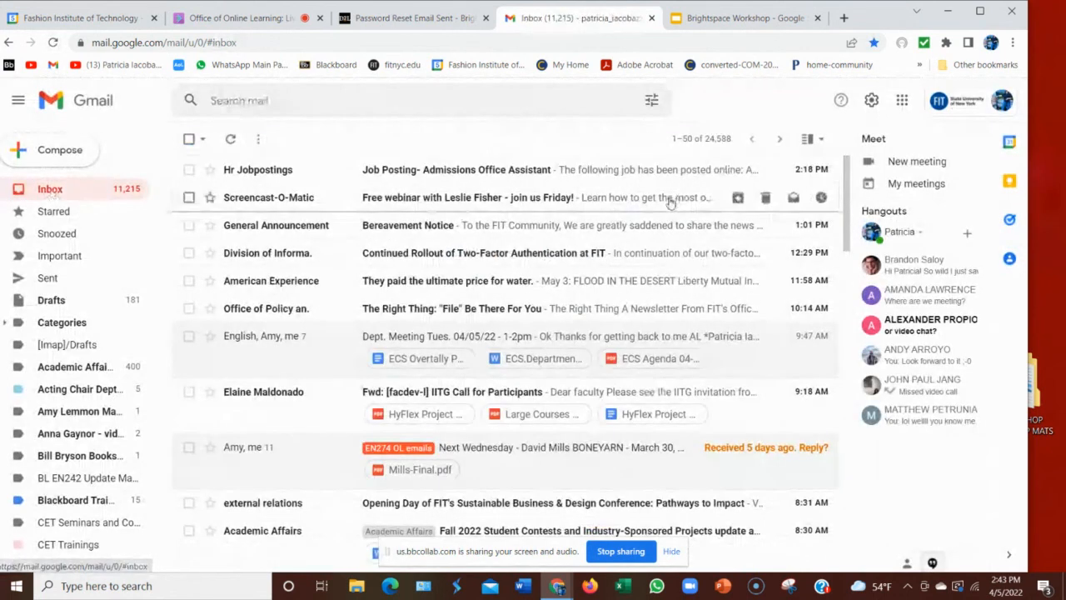
left_click(366, 173)
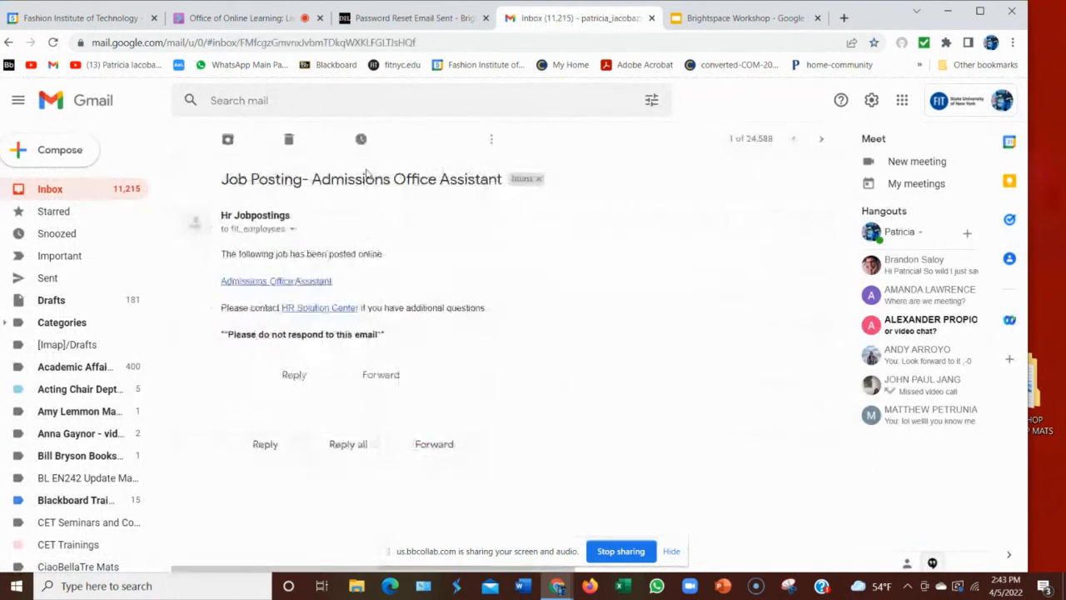
left_click(291, 139)
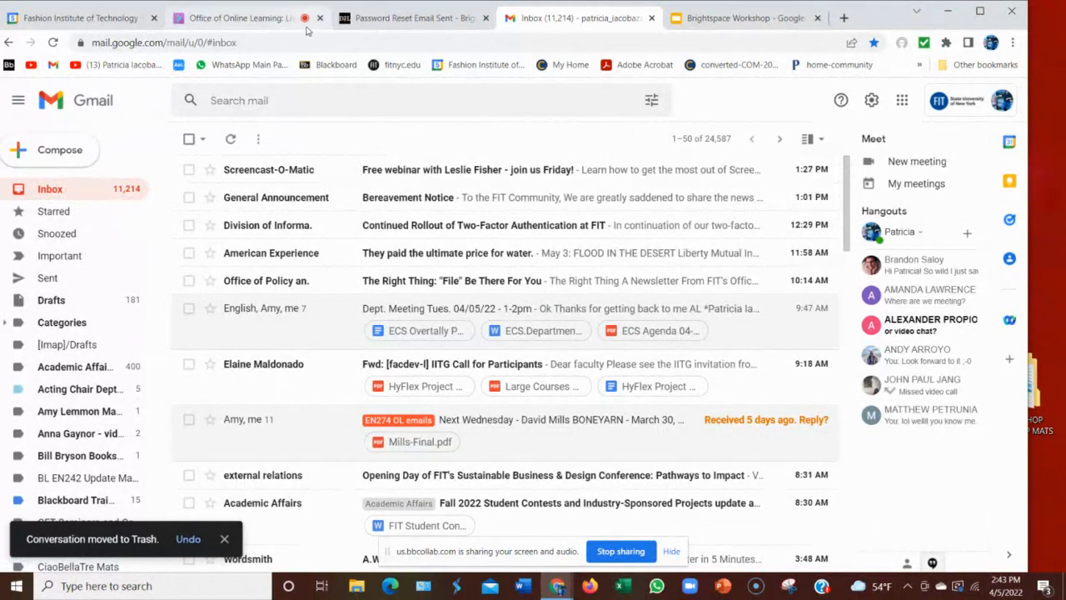
left_click(408, 20)
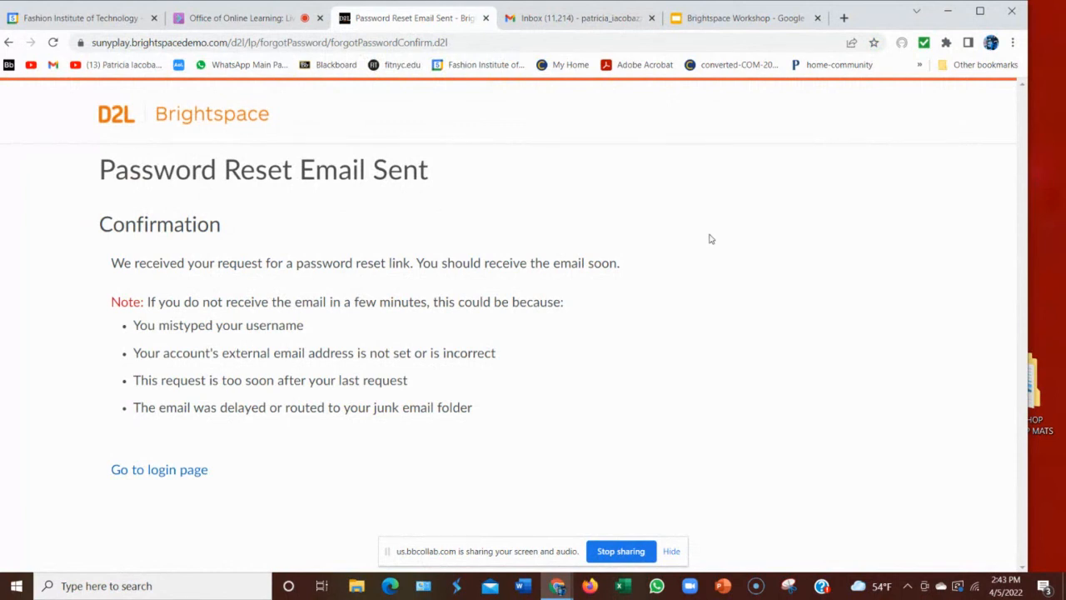
Go to the Brightspace login page, then mute the shared audio in the Office of Online Learning Collaborate session.
left_click(181, 474)
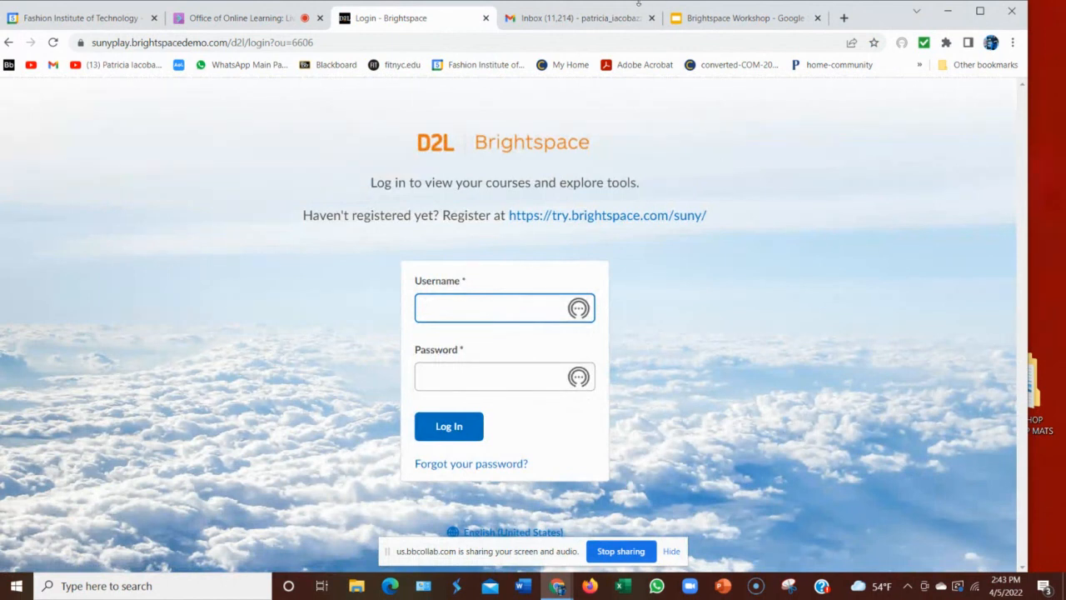
left_click(264, 20)
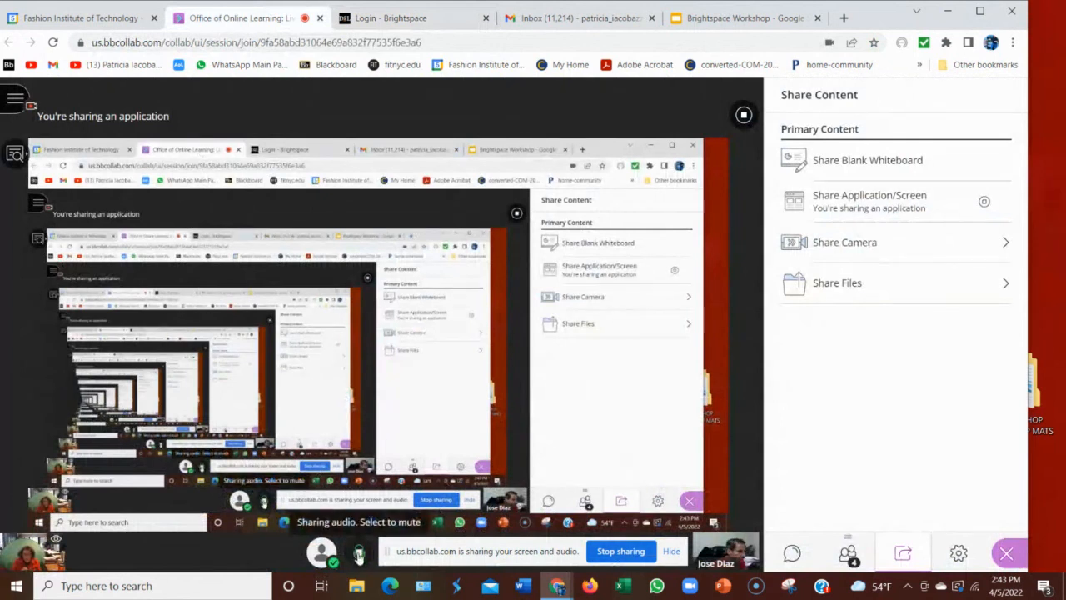
left_click(359, 554)
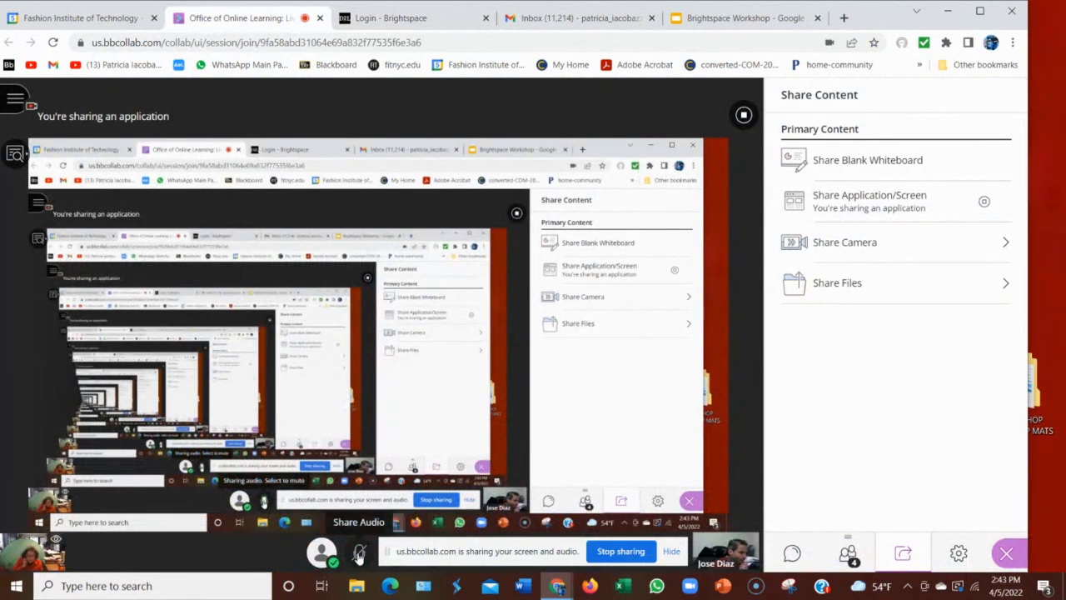